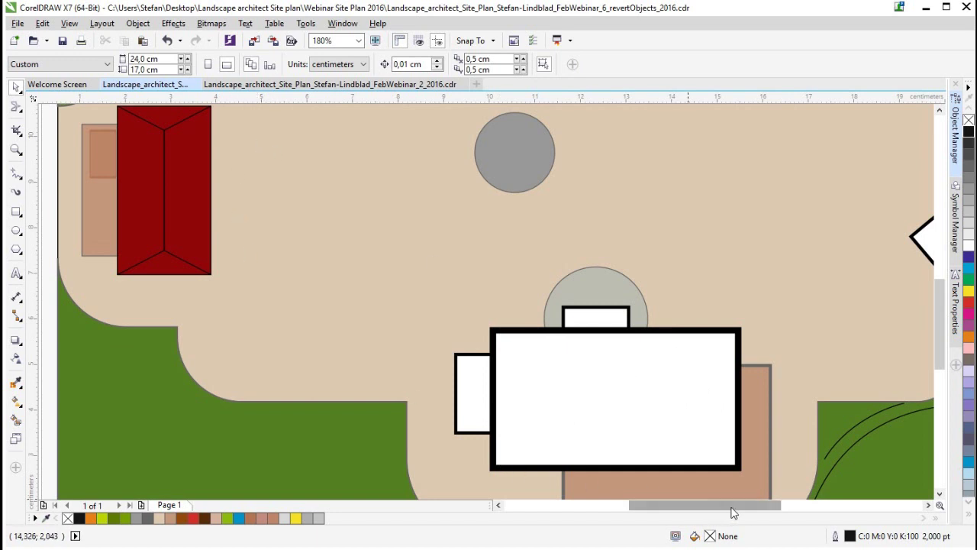
Examine the outline plant symbols placed beside the landscape site plan.
{"action": "left_click_drag", "start_coordinate": [737, 509], "coordinate": [542, 505]}
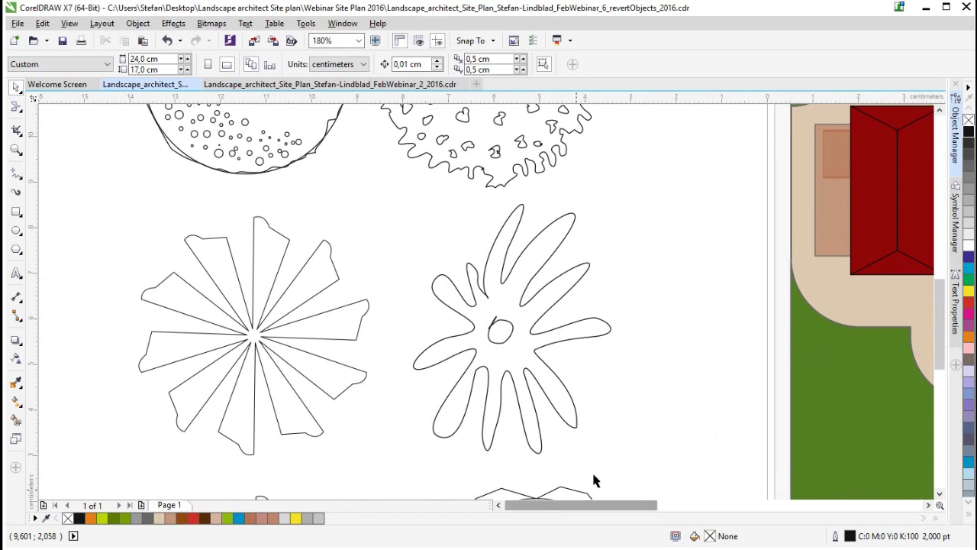
{"action": "left_click_drag", "start_coordinate": [938, 335], "coordinate": [943, 299]}
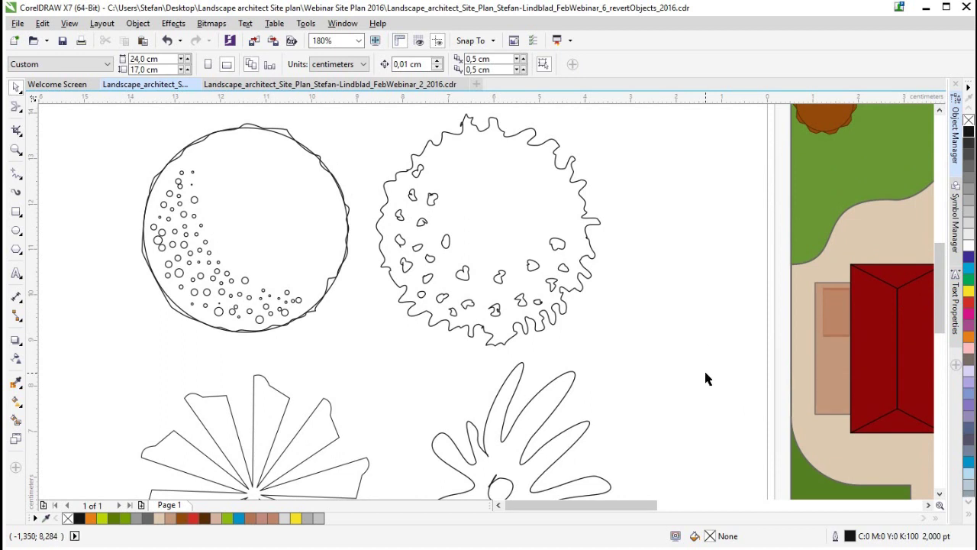
{"action": "left_click_drag", "start_coordinate": [619, 506], "coordinate": [600, 511]}
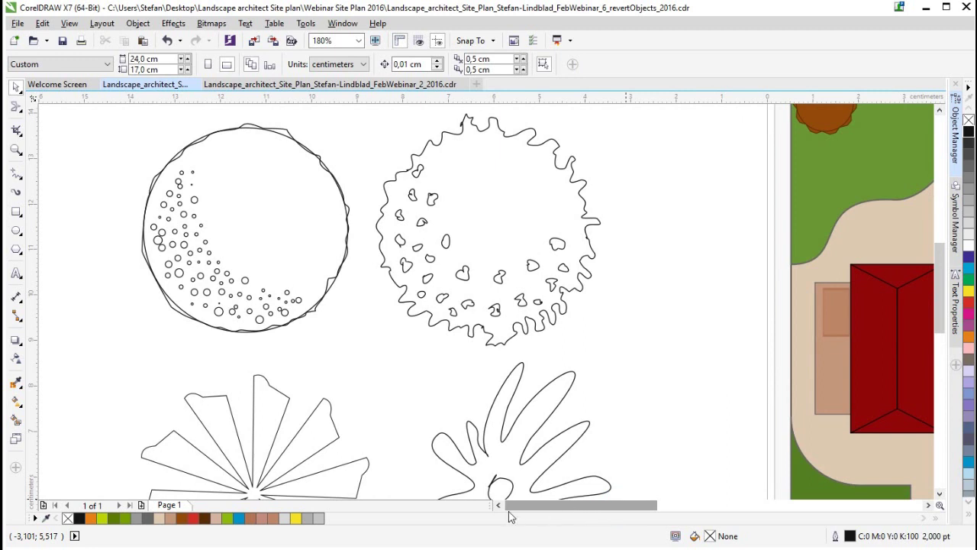
{"action": "scroll", "coordinate": [363, 284], "scroll_direction": "down", "scroll_amount": 3}
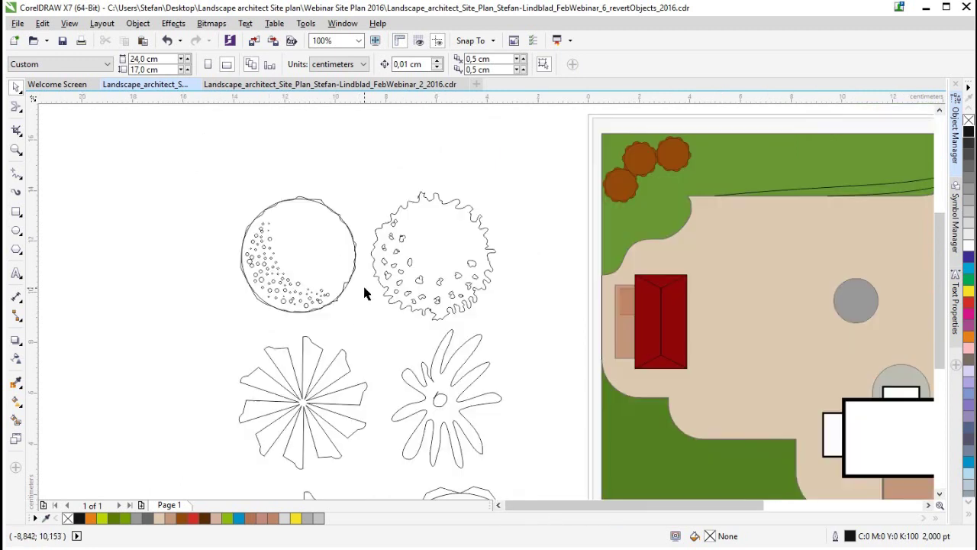
{"action": "left_click", "coordinate": [499, 503]}
{"action": "left_click", "coordinate": [499, 504]}
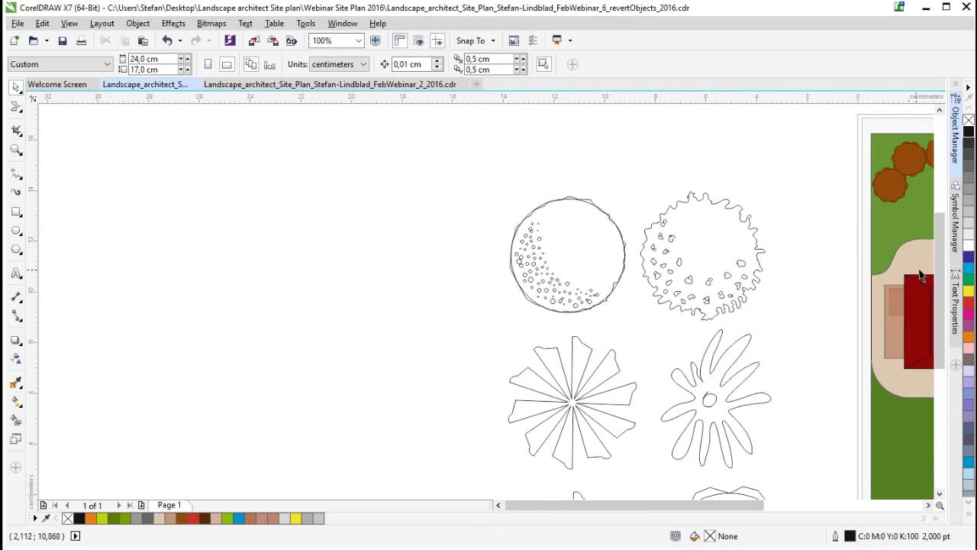
{"action": "left_click_drag", "start_coordinate": [941, 284], "coordinate": [944, 305]}
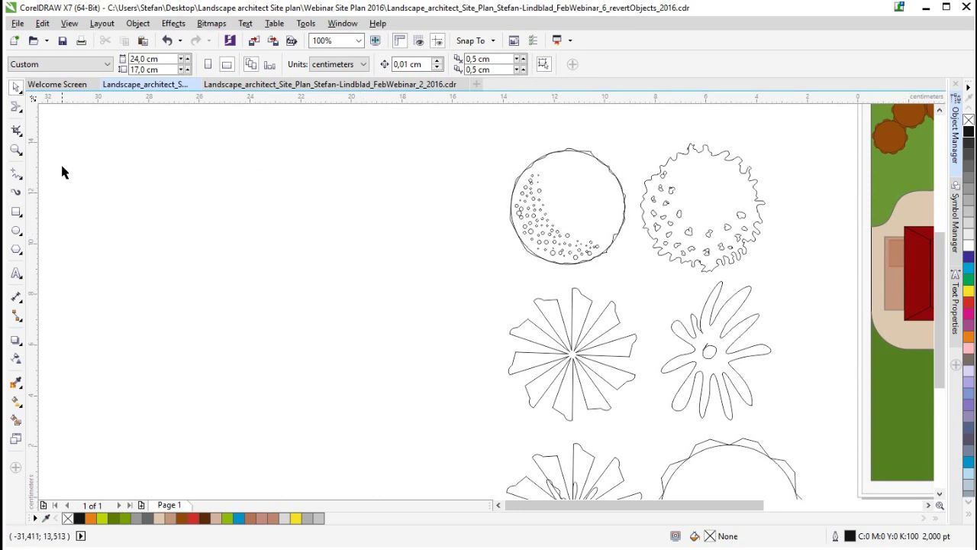
Draw a circle about 6.1 cm in diameter in the empty area beside the plant symbols and shift it about 1 cm left.
{"action": "left_click", "coordinate": [16, 230]}
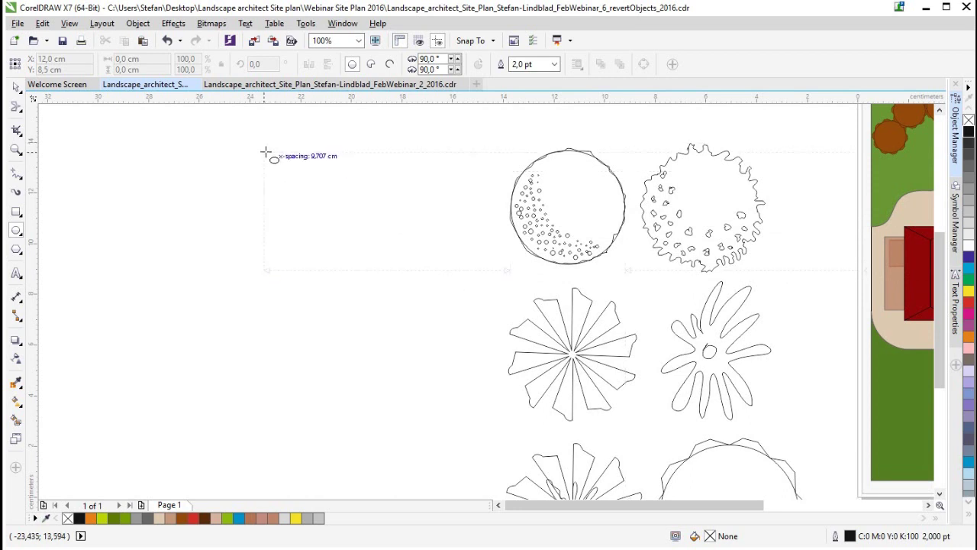
{"action": "left_click_drag", "start_coordinate": [266, 153], "coordinate": [323, 212]}
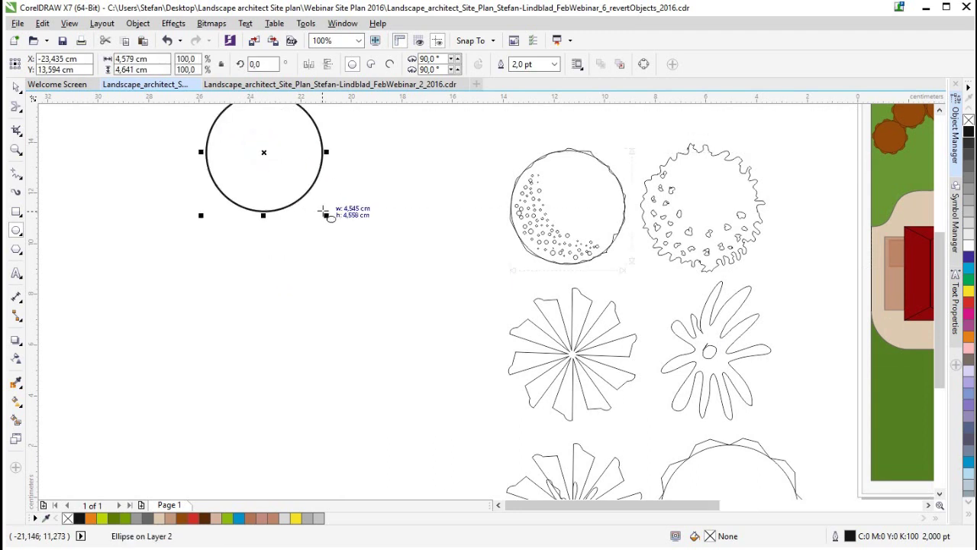
{"action": "key", "text": "ctrl+z"}
{"action": "left_click_drag", "start_coordinate": [264, 152], "coordinate": [422, 309]}
{"action": "scroll", "coordinate": [323, 153], "scroll_direction": "up", "scroll_amount": 2}
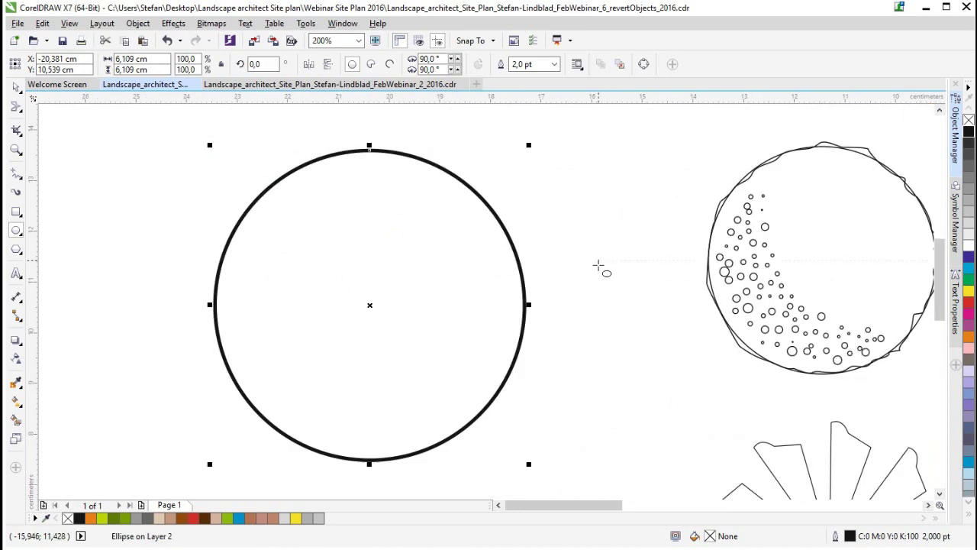
{"action": "left_click", "coordinate": [498, 504]}
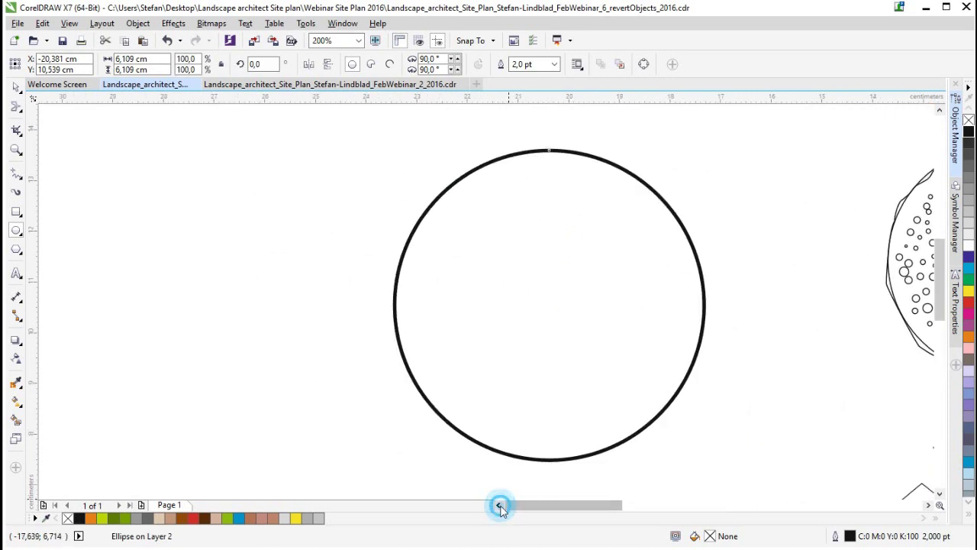
{"action": "left_click_drag", "start_coordinate": [940, 285], "coordinate": [942, 295]}
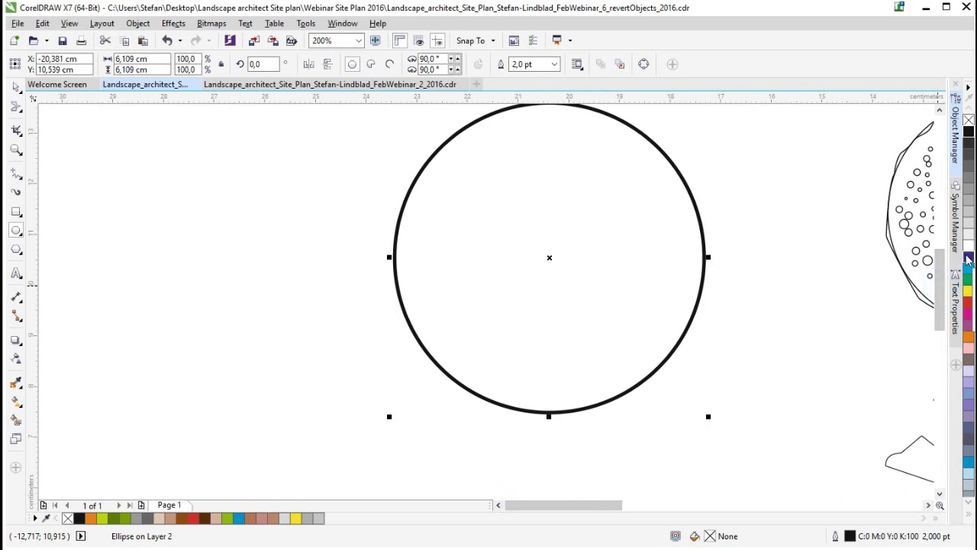
{"action": "left_click_drag", "start_coordinate": [940, 282], "coordinate": [940, 273]}
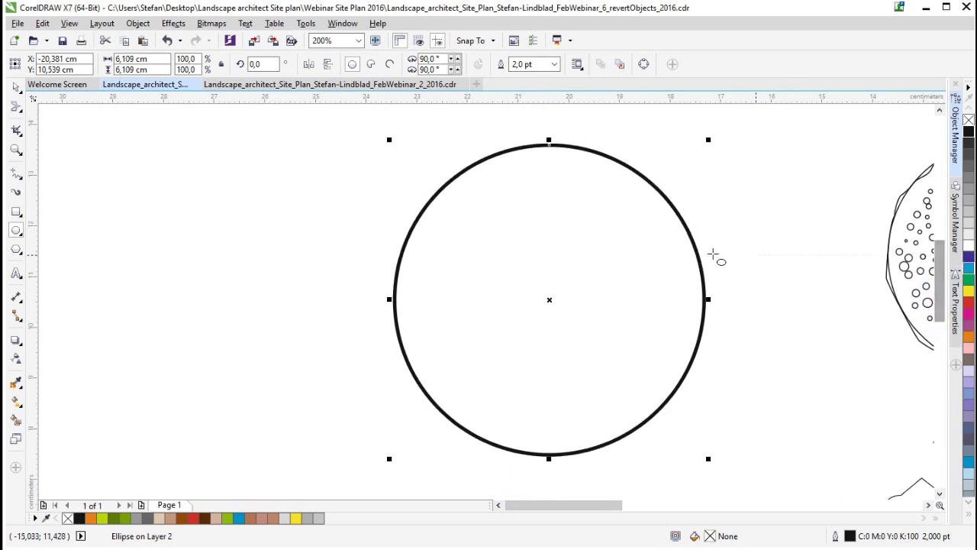
{"action": "left_click_drag", "start_coordinate": [551, 298], "coordinate": [496, 300]}
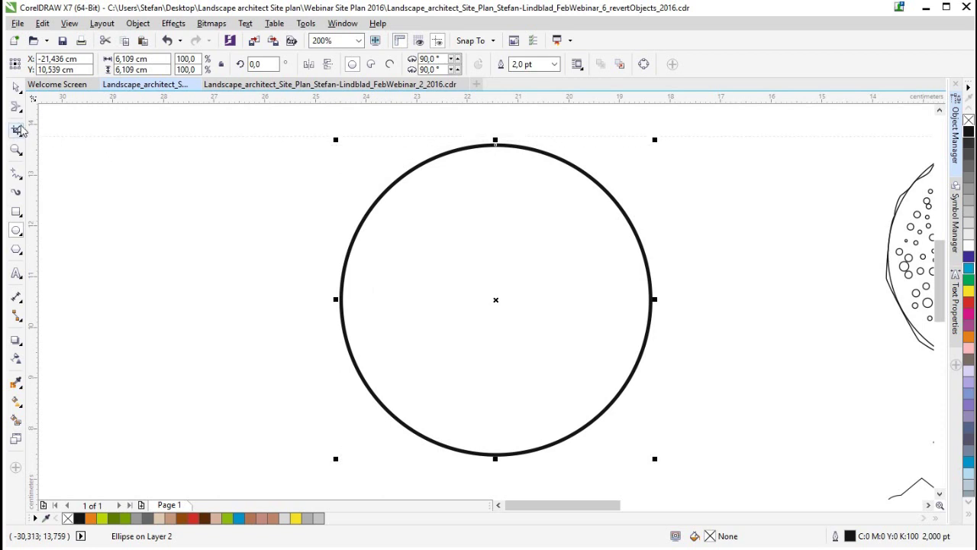
Trace a closed wavy freehand outline, about 6.2 by 6.4 cm, around the circle's edge.
{"action": "left_click", "coordinate": [17, 175]}
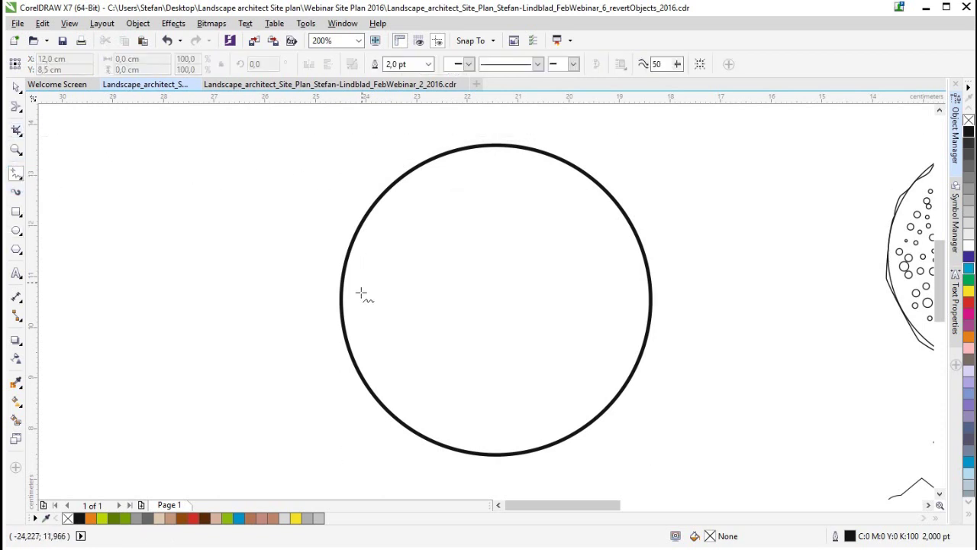
{"action": "mouse_move", "coordinate": [342, 276]}
{"action": "left_mouse_down"}
{"action": "mouse_move", "coordinate": [407, 167]}
{"action": "mouse_move", "coordinate": [466, 147]}
{"action": "mouse_move", "coordinate": [525, 142]}
{"action": "mouse_move", "coordinate": [580, 160]}
{"action": "mouse_move", "coordinate": [632, 224]}
{"action": "mouse_move", "coordinate": [647, 269]}
{"action": "mouse_move", "coordinate": [645, 359]}
{"action": "mouse_move", "coordinate": [630, 393]}
{"action": "mouse_move", "coordinate": [548, 456]}
{"action": "mouse_move", "coordinate": [456, 451]}
{"action": "mouse_move", "coordinate": [396, 419]}
{"action": "mouse_move", "coordinate": [361, 376]}
{"action": "mouse_move", "coordinate": [337, 305]}
{"action": "mouse_move", "coordinate": [341, 274]}
{"action": "mouse_move", "coordinate": [357, 264]}
{"action": "left_mouse_up"}
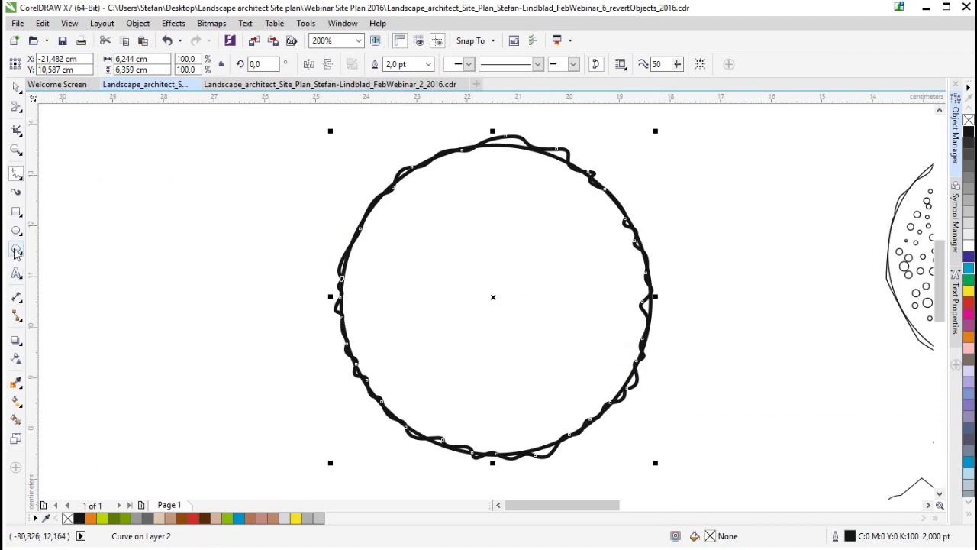
Scatter small circles of varied sizes, about 0.2 to 0.4 cm, along the lower-left inside of the large circle.
{"action": "left_click", "coordinate": [16, 230]}
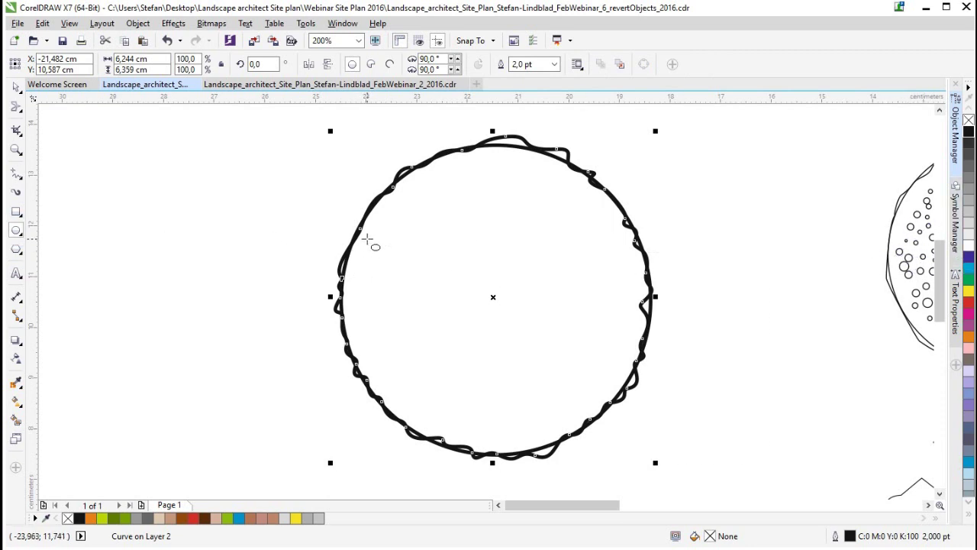
{"action": "left_click_drag", "start_coordinate": [369, 232], "coordinate": [393, 254]}
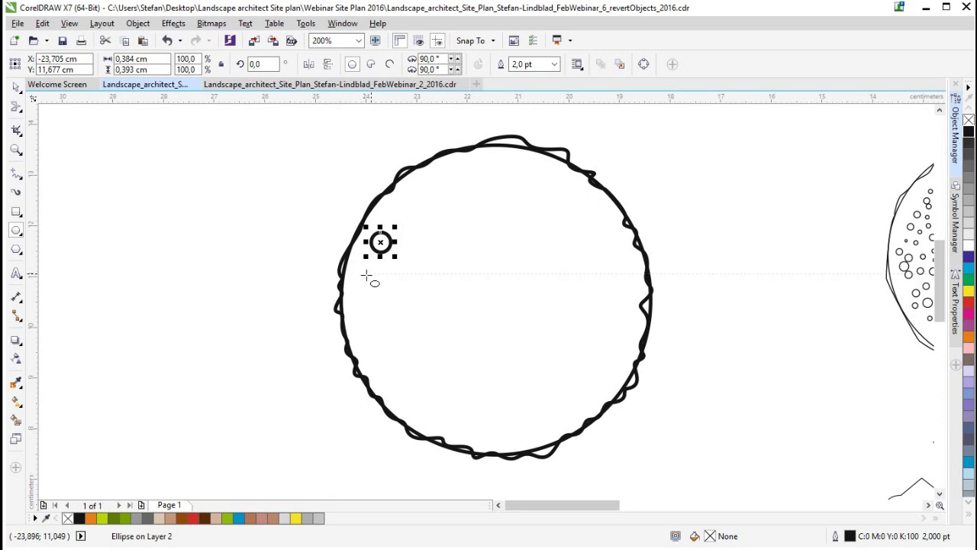
{"action": "mouse_move", "coordinate": [355, 264]}
{"action": "left_mouse_down"}
{"action": "mouse_move", "coordinate": [376, 285]}
{"action": "mouse_move", "coordinate": [392, 269]}
{"action": "mouse_move", "coordinate": [401, 284]}
{"action": "mouse_move", "coordinate": [367, 305]}
{"action": "mouse_move", "coordinate": [382, 319]}
{"action": "mouse_move", "coordinate": [399, 298]}
{"action": "mouse_move", "coordinate": [406, 305]}
{"action": "mouse_move", "coordinate": [402, 334]}
{"action": "mouse_move", "coordinate": [370, 342]}
{"action": "mouse_move", "coordinate": [395, 370]}
{"action": "mouse_move", "coordinate": [419, 356]}
{"action": "left_mouse_up"}
{"action": "left_click_drag", "start_coordinate": [420, 310], "coordinate": [432, 322]}
{"action": "left_click_drag", "start_coordinate": [430, 291], "coordinate": [439, 300]}
{"action": "left_click_drag", "start_coordinate": [427, 264], "coordinate": [436, 273]}
{"action": "mouse_move", "coordinate": [442, 325]}
{"action": "left_mouse_down"}
{"action": "mouse_move", "coordinate": [453, 338]}
{"action": "mouse_move", "coordinate": [442, 371]}
{"action": "mouse_move", "coordinate": [419, 376]}
{"action": "mouse_move", "coordinate": [426, 384]}
{"action": "mouse_move", "coordinate": [407, 402]}
{"action": "mouse_move", "coordinate": [439, 414]}
{"action": "left_mouse_up"}
{"action": "mouse_move", "coordinate": [444, 373]}
{"action": "left_mouse_down"}
{"action": "mouse_move", "coordinate": [479, 423]}
{"action": "mouse_move", "coordinate": [513, 426]}
{"action": "left_mouse_up"}
{"action": "mouse_move", "coordinate": [481, 384]}
{"action": "left_mouse_down"}
{"action": "mouse_move", "coordinate": [495, 398]}
{"action": "mouse_move", "coordinate": [535, 405]}
{"action": "mouse_move", "coordinate": [525, 414]}
{"action": "mouse_move", "coordinate": [537, 434]}
{"action": "mouse_move", "coordinate": [484, 432]}
{"action": "mouse_move", "coordinate": [490, 443]}
{"action": "left_mouse_up"}
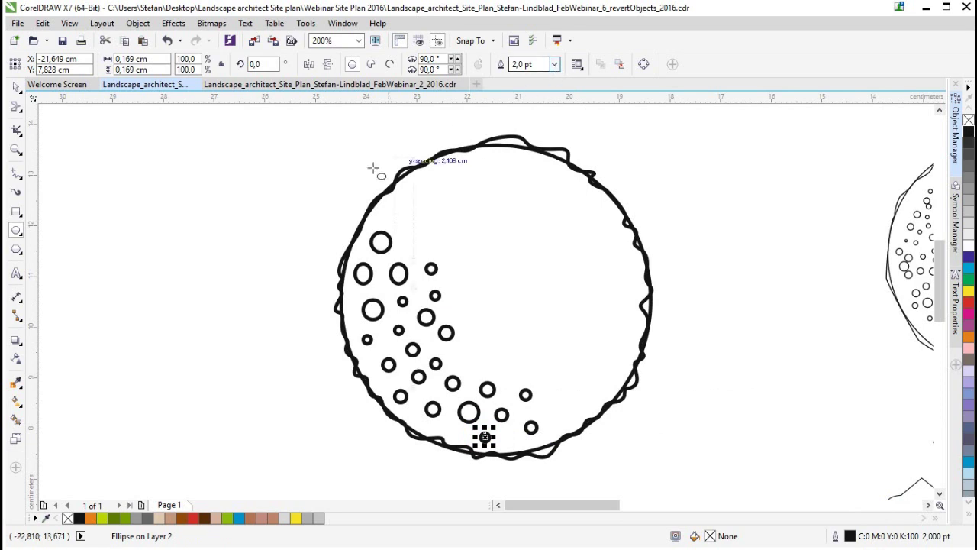
{"action": "left_click", "coordinate": [557, 66]}
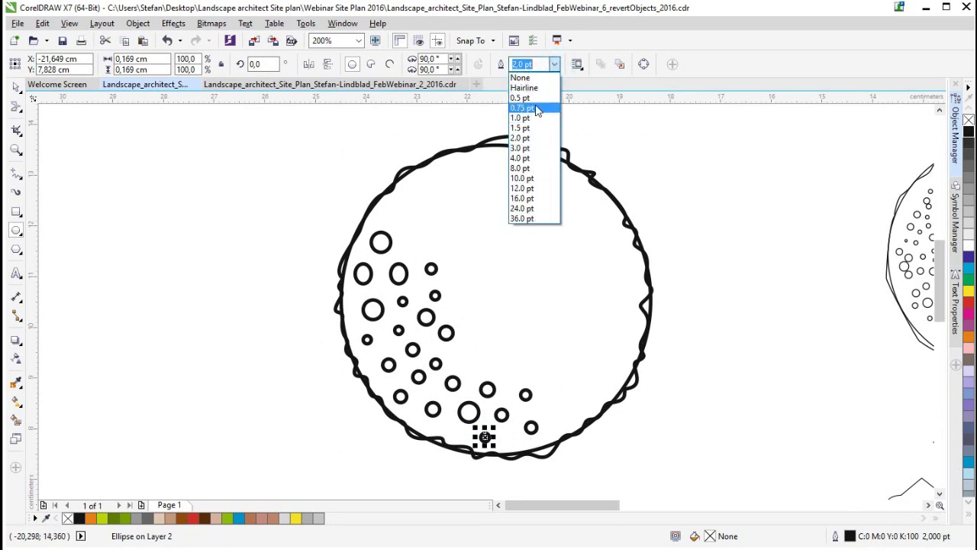
{"action": "left_click", "coordinate": [553, 64]}
{"action": "double_click", "coordinate": [875, 538]}
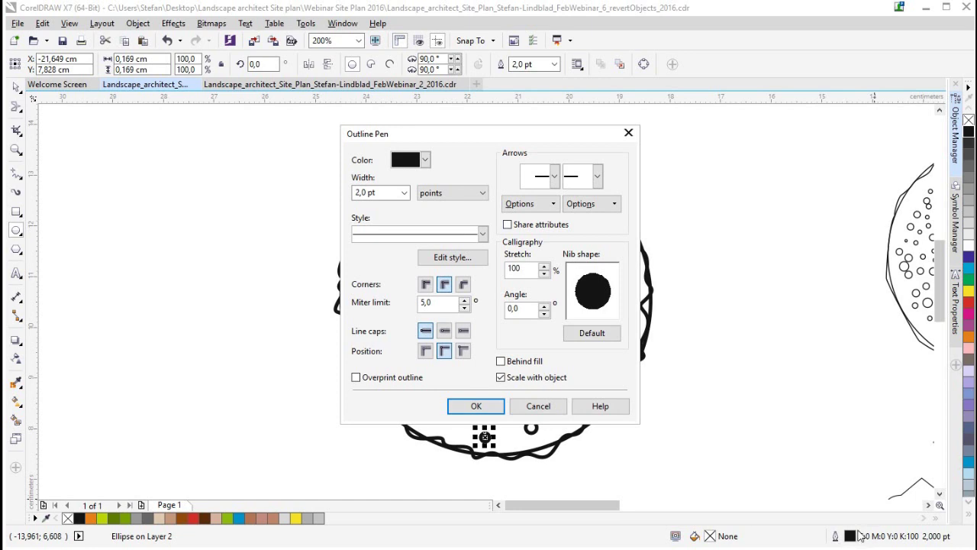
{"action": "left_click", "coordinate": [404, 192]}
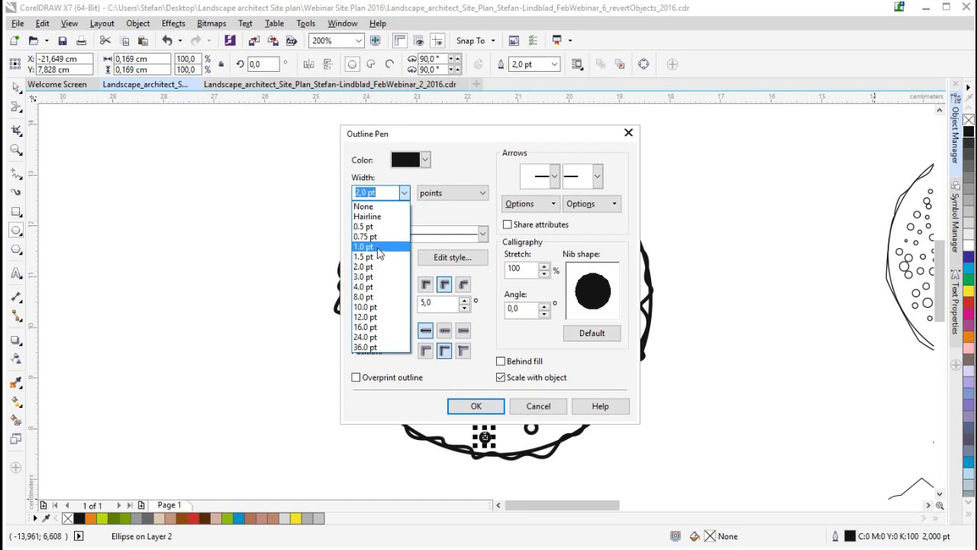
{"action": "left_click", "coordinate": [480, 162]}
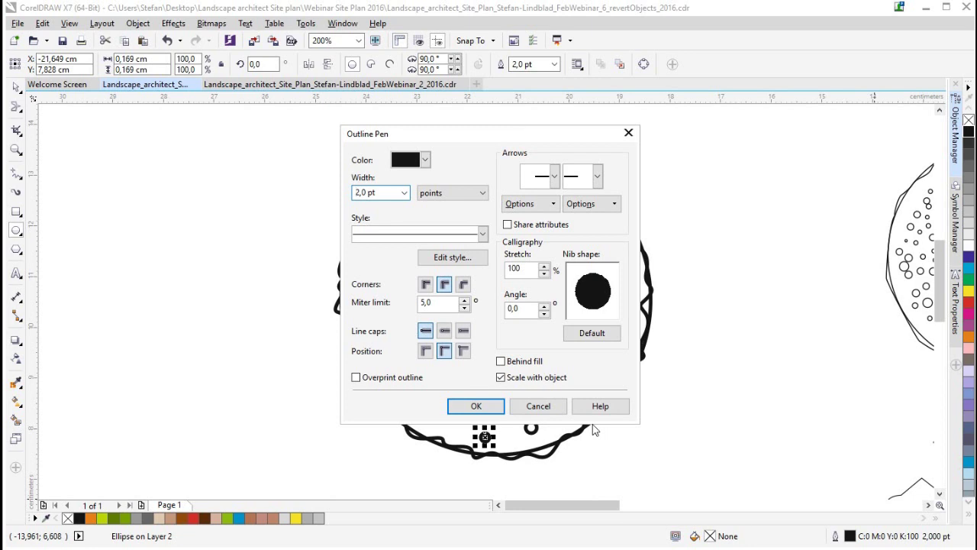
{"action": "left_click", "coordinate": [538, 406]}
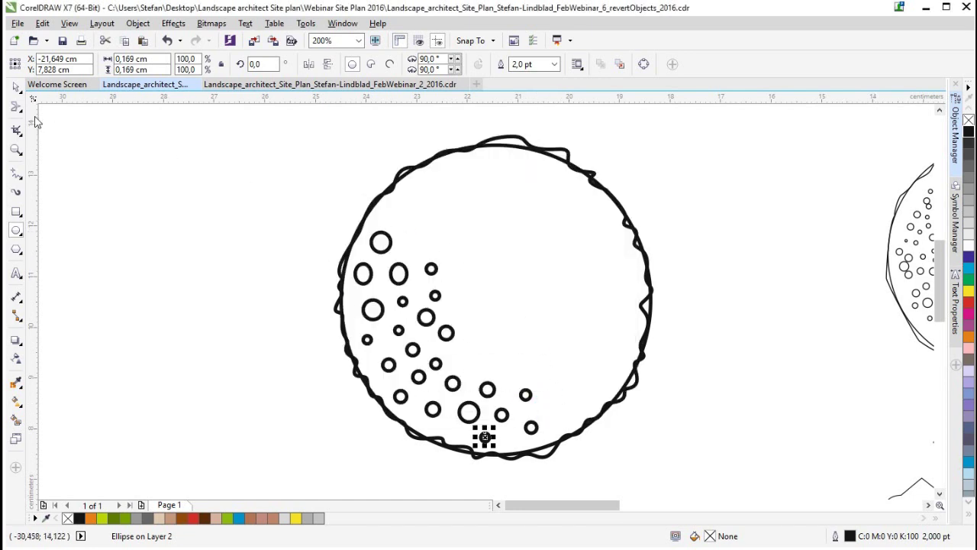
Set the outline width of all the small inner circles to 1.0 pt.
{"action": "left_click", "coordinate": [17, 87]}
{"action": "left_click_drag", "start_coordinate": [249, 211], "coordinate": [566, 457]}
{"action": "left_click", "coordinate": [565, 64]}
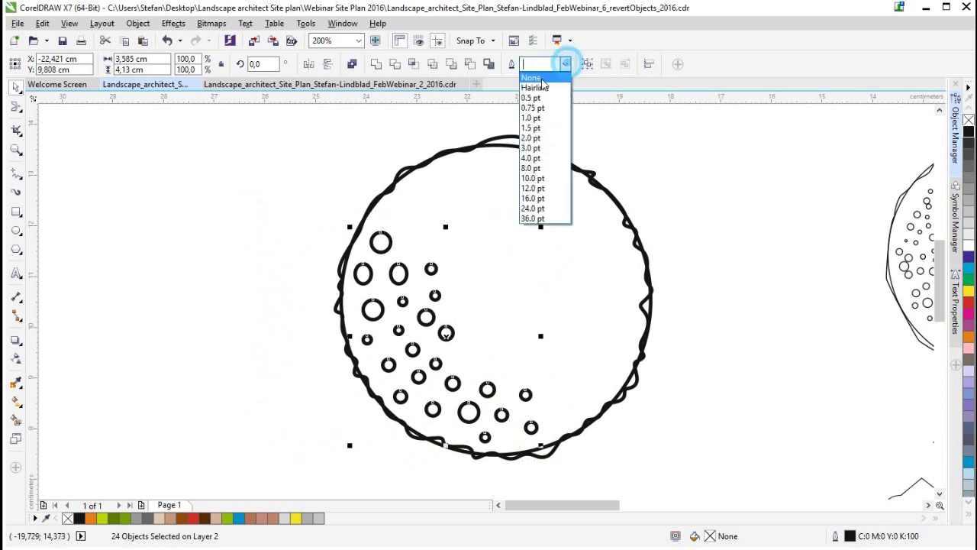
{"action": "left_click", "coordinate": [540, 118]}
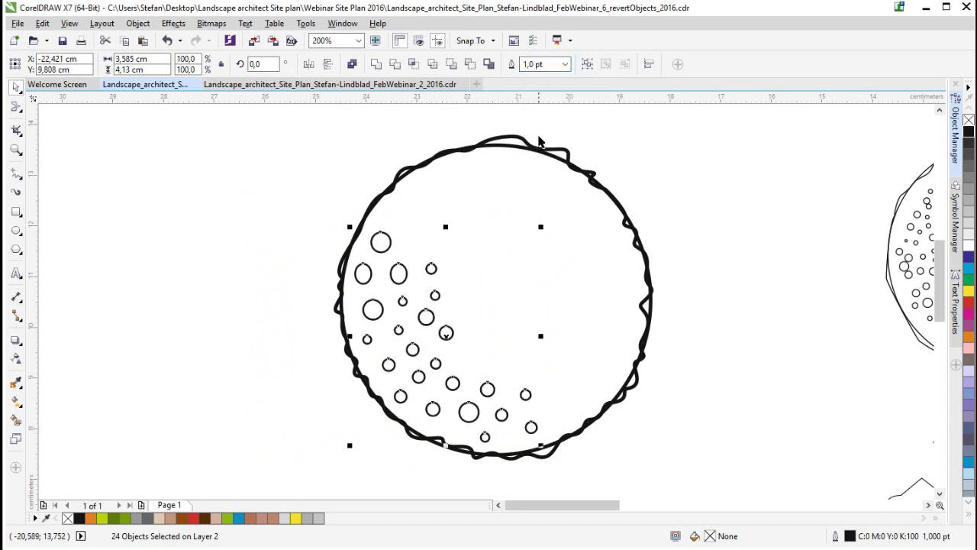
Set the outline width of the whole plant symbol, including the large circle and wavy outline, to 1.0 pt.
{"action": "left_click_drag", "start_coordinate": [306, 130], "coordinate": [705, 464]}
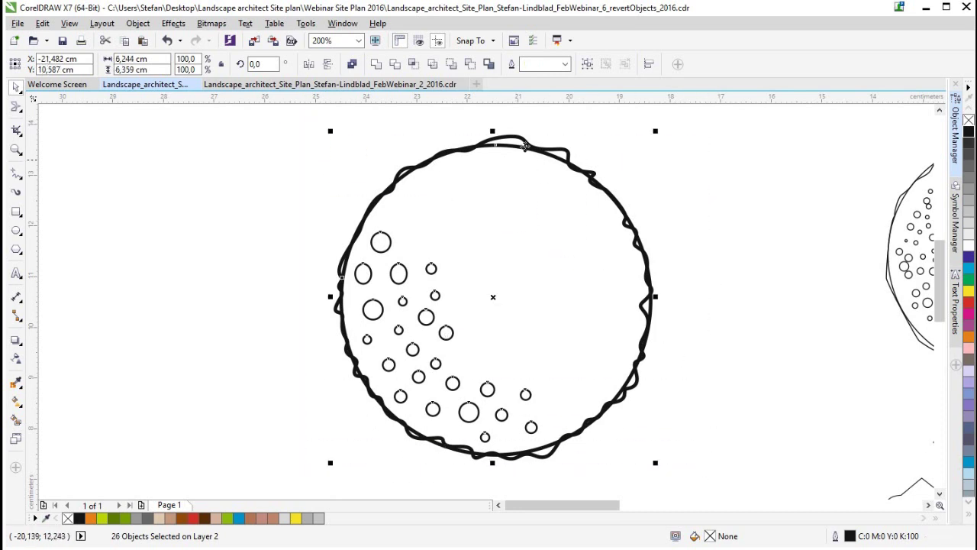
{"action": "left_click", "coordinate": [565, 64]}
{"action": "left_click", "coordinate": [534, 121]}
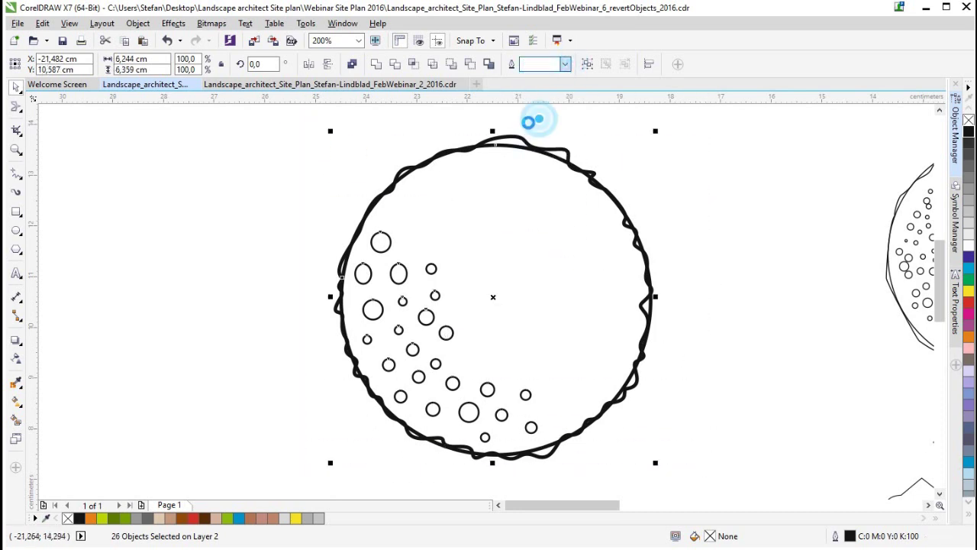
{"action": "left_click", "coordinate": [327, 153]}
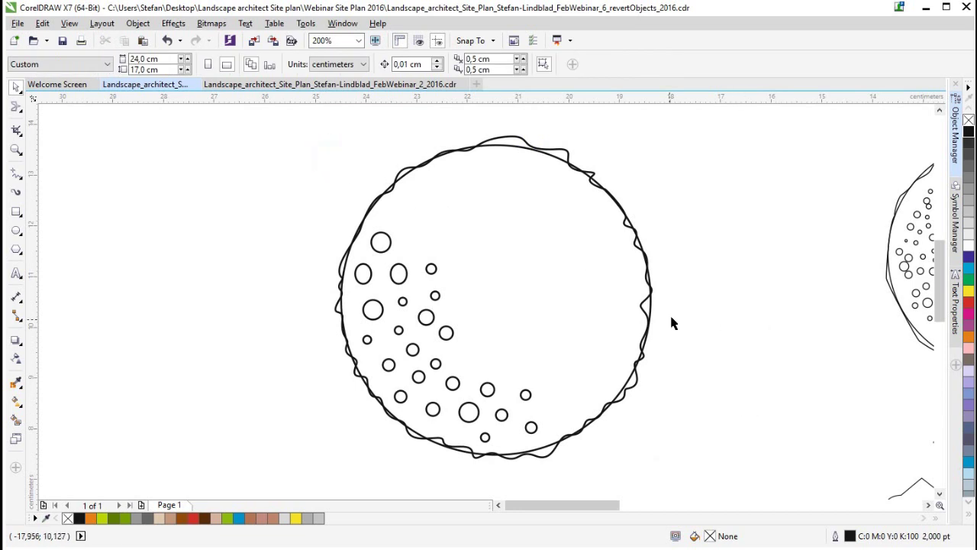
Draw a polygon in the empty area lower left of the new plant symbol and set it to 10 sides, about 6.4 by 6.7 cm.
{"action": "mouse_move", "coordinate": [609, 503]}
{"action": "left_mouse_down"}
{"action": "mouse_move", "coordinate": [638, 511]}
{"action": "mouse_move", "coordinate": [613, 510]}
{"action": "left_mouse_up"}
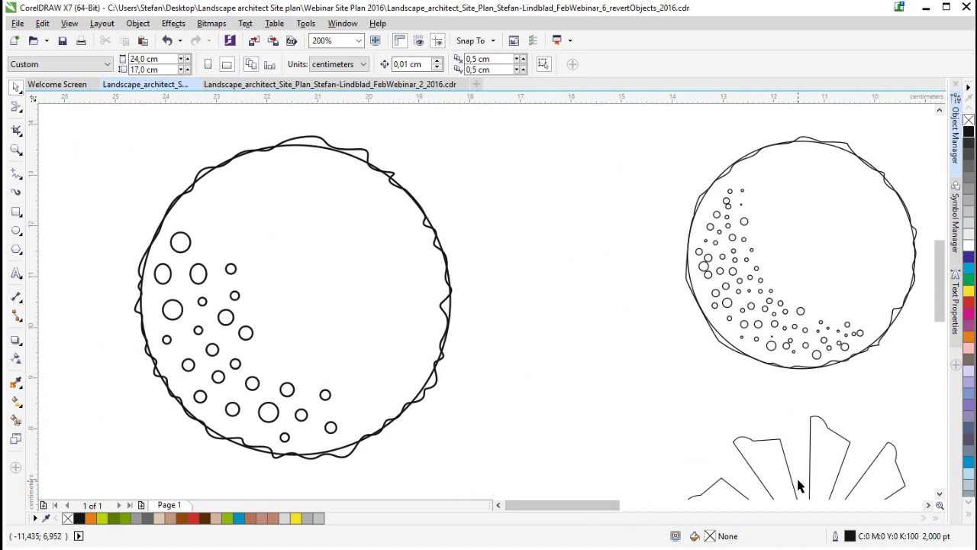
{"action": "scroll", "coordinate": [878, 382], "scroll_direction": "down", "scroll_amount": 5}
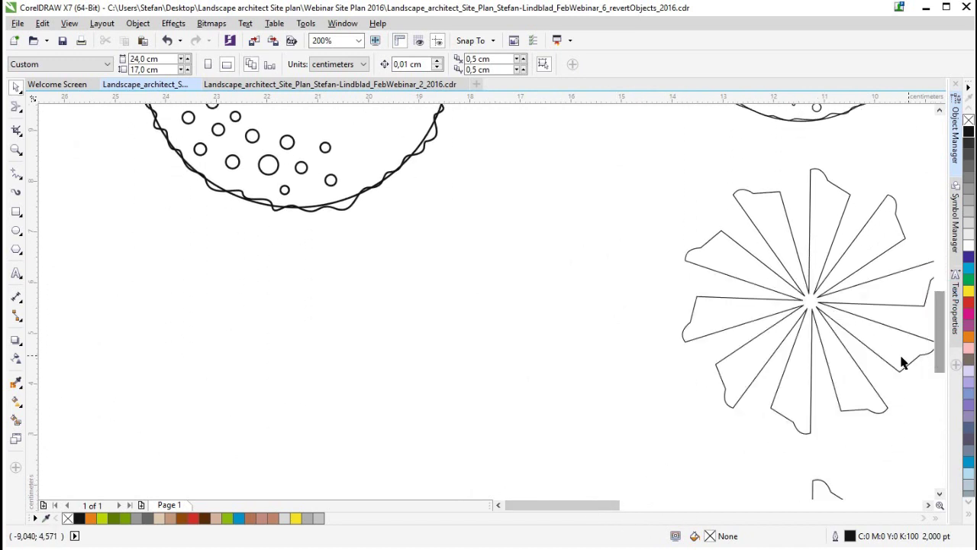
{"action": "left_click_drag", "start_coordinate": [613, 500], "coordinate": [497, 506]}
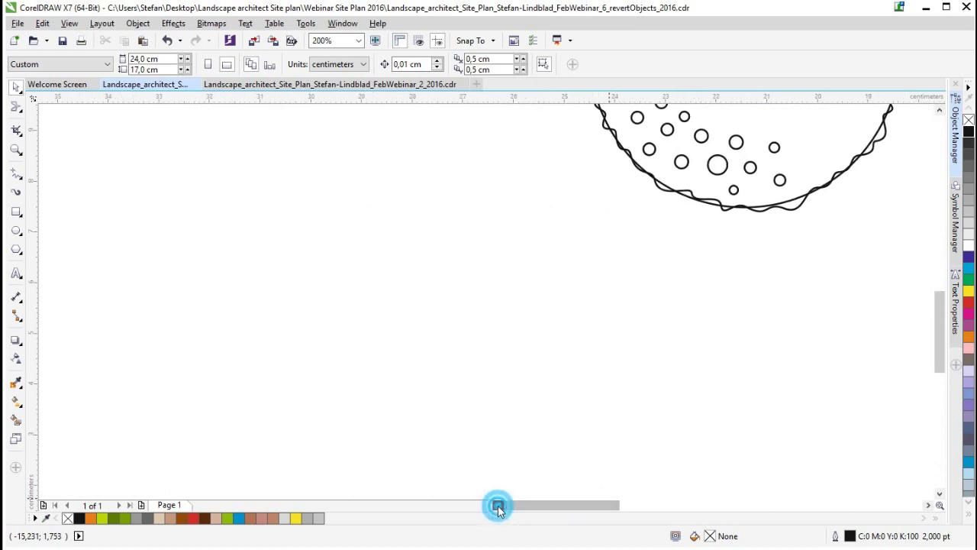
{"action": "left_click", "coordinate": [17, 251]}
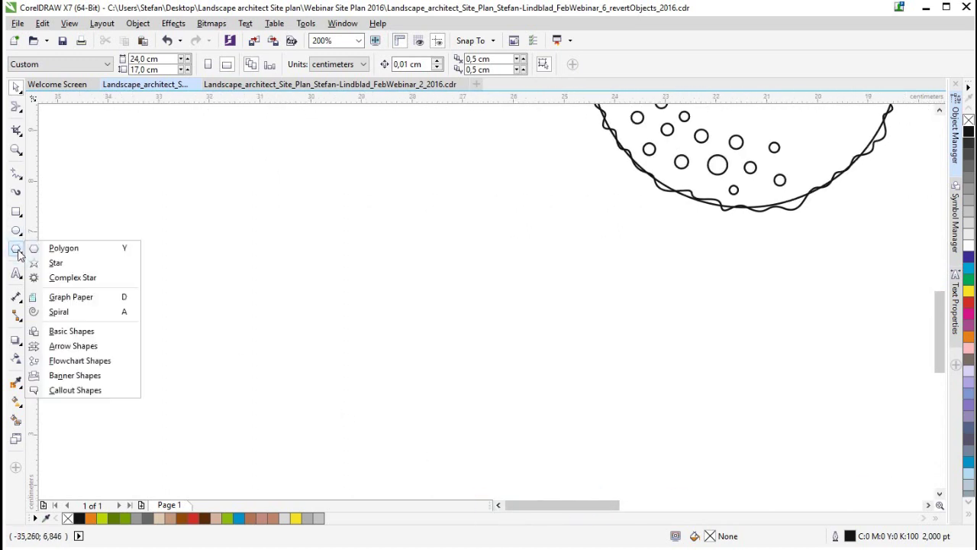
{"action": "left_click", "coordinate": [64, 250]}
{"action": "mouse_move", "coordinate": [228, 142]}
{"action": "left_mouse_down"}
{"action": "mouse_move", "coordinate": [458, 371]}
{"action": "mouse_move", "coordinate": [551, 441]}
{"action": "left_mouse_up"}
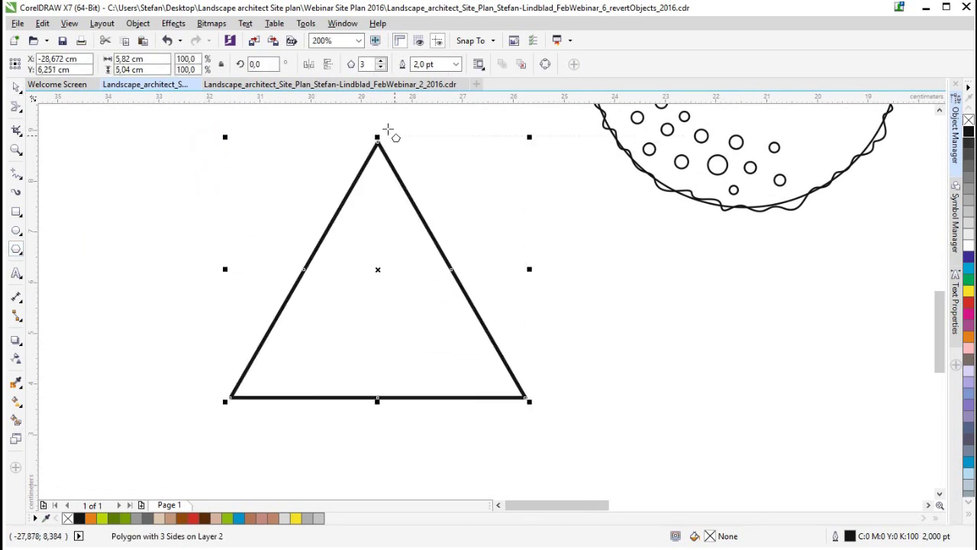
{"action": "left_click", "coordinate": [367, 64]}
{"action": "type", "text": "10"}
{"action": "key", "text": "Return"}
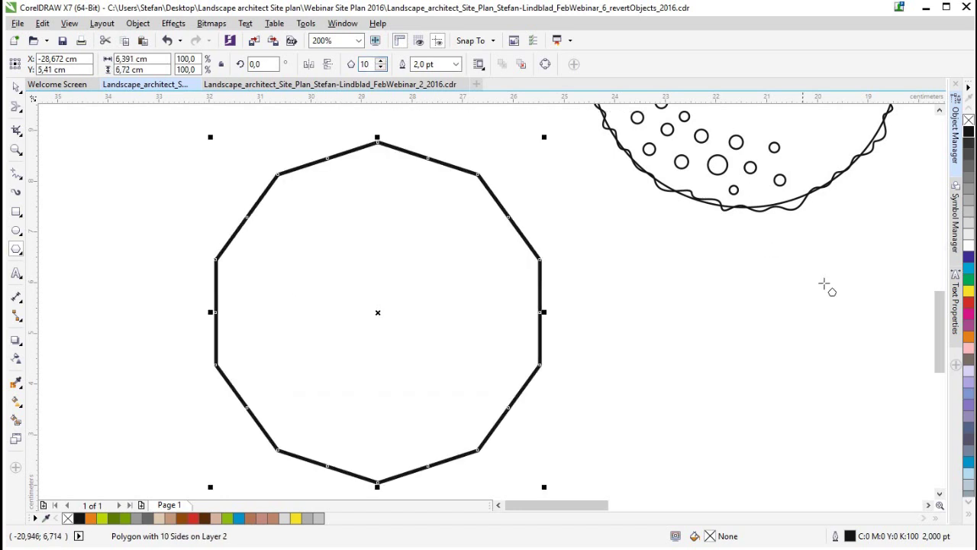
{"action": "scroll", "coordinate": [934, 330], "scroll_direction": "down", "scroll_amount": 1}
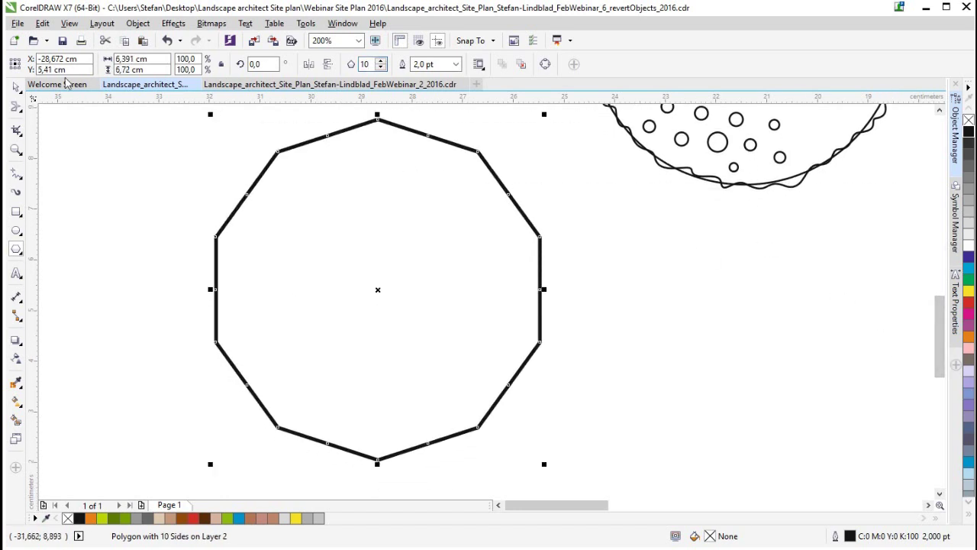
Reshape the 10-sided polygon into a ten-pointed star by pulling a mid-side node inward with the Shape tool.
{"action": "left_click", "coordinate": [18, 108]}
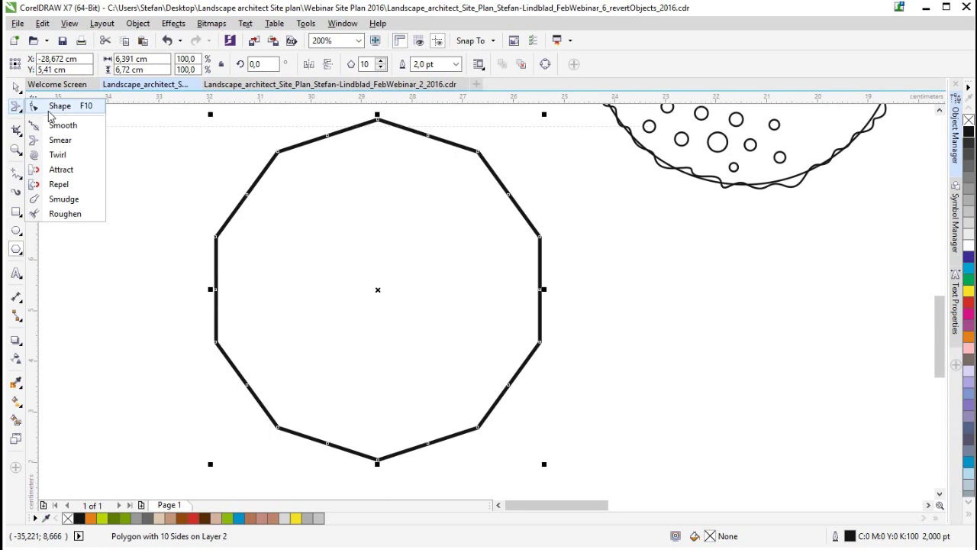
{"action": "left_click", "coordinate": [48, 102]}
{"action": "left_click_drag", "start_coordinate": [247, 193], "coordinate": [267, 209]}
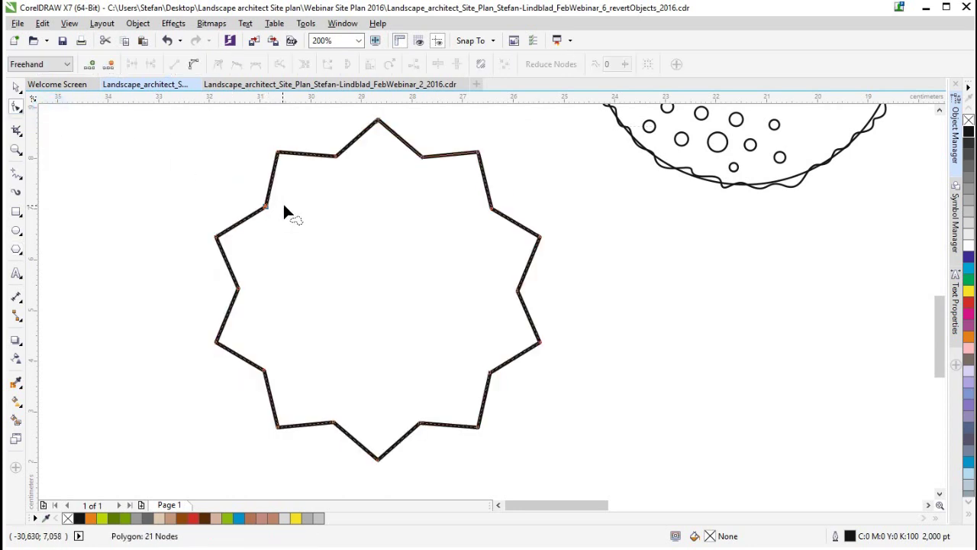
Add a node on a star edge close to its tip and pull it slightly outward to blunt all the points.
{"action": "right_click", "coordinate": [300, 155]}
{"action": "left_click", "coordinate": [327, 161]}
{"action": "left_click_drag", "start_coordinate": [301, 153], "coordinate": [294, 139]}
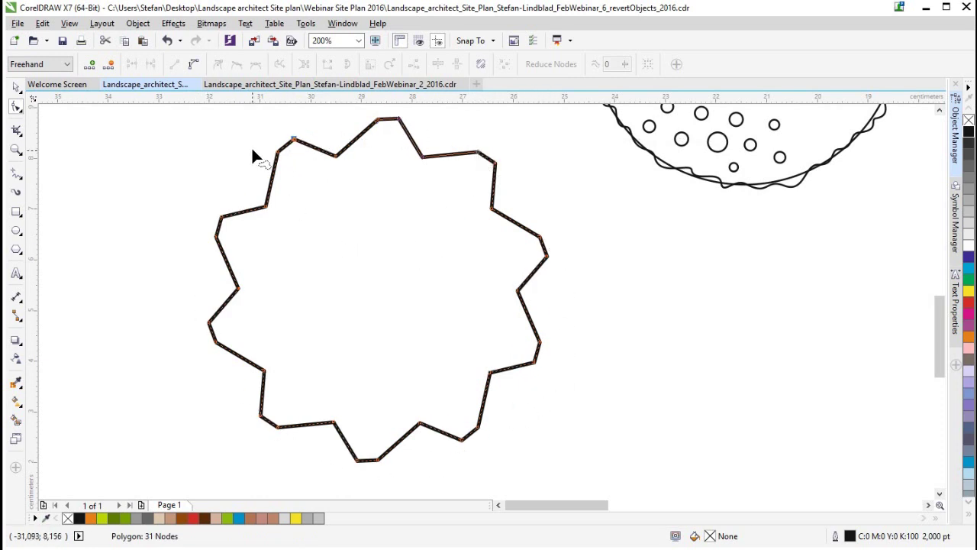
Convert a tip's side segment to a curve and bulge it outward, then pull an inner node near the centre to form narrow petals.
{"action": "right_click", "coordinate": [271, 177]}
{"action": "left_click", "coordinate": [272, 177]}
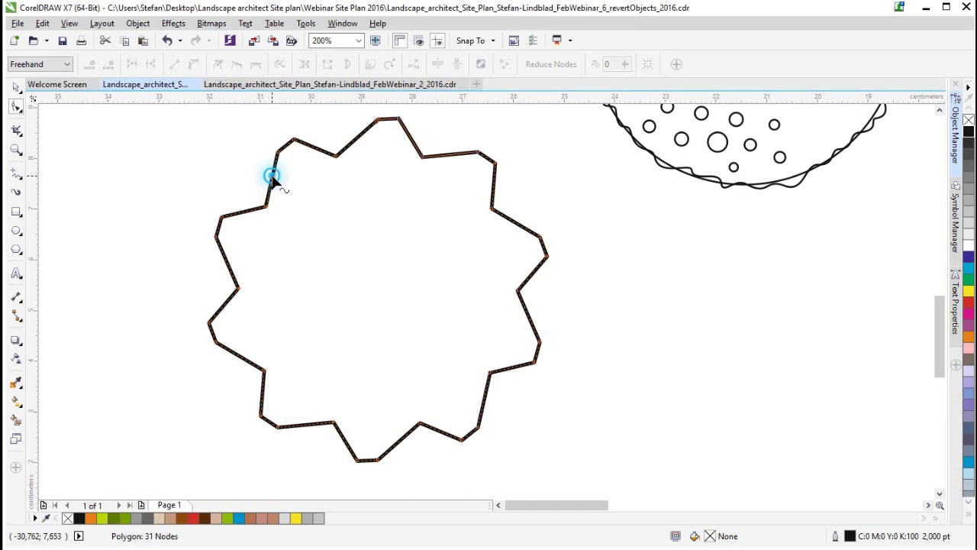
{"action": "right_click", "coordinate": [271, 177]}
{"action": "left_click", "coordinate": [275, 175]}
{"action": "left_click", "coordinate": [273, 175]}
{"action": "right_click", "coordinate": [273, 175]}
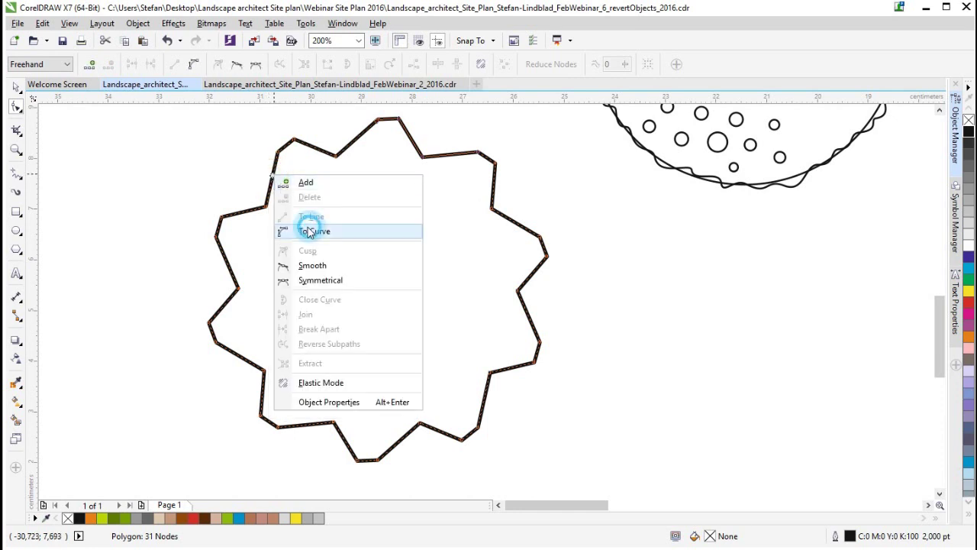
{"action": "left_click", "coordinate": [312, 222]}
{"action": "left_click_drag", "start_coordinate": [273, 183], "coordinate": [258, 178]}
{"action": "left_click_drag", "start_coordinate": [337, 160], "coordinate": [370, 267]}
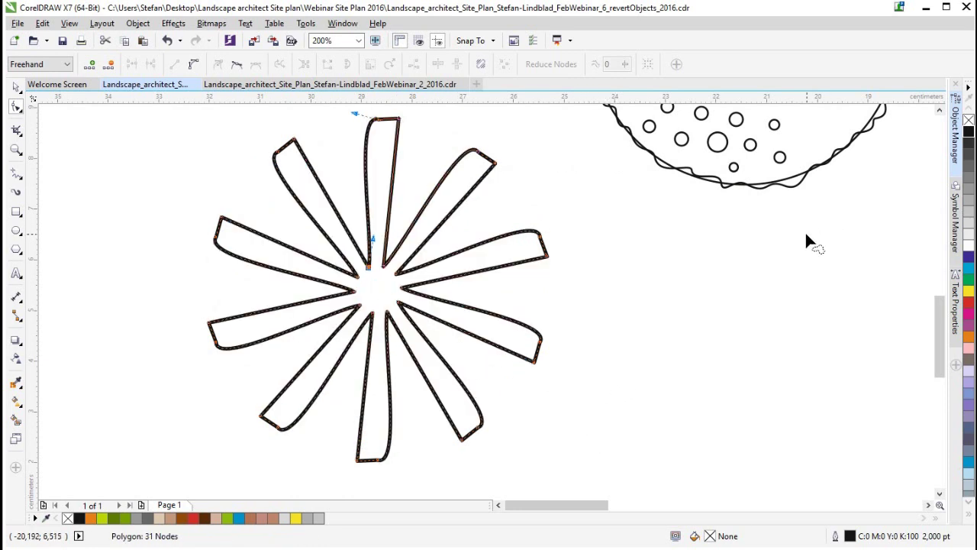
{"action": "left_click_drag", "start_coordinate": [550, 504], "coordinate": [557, 505]}
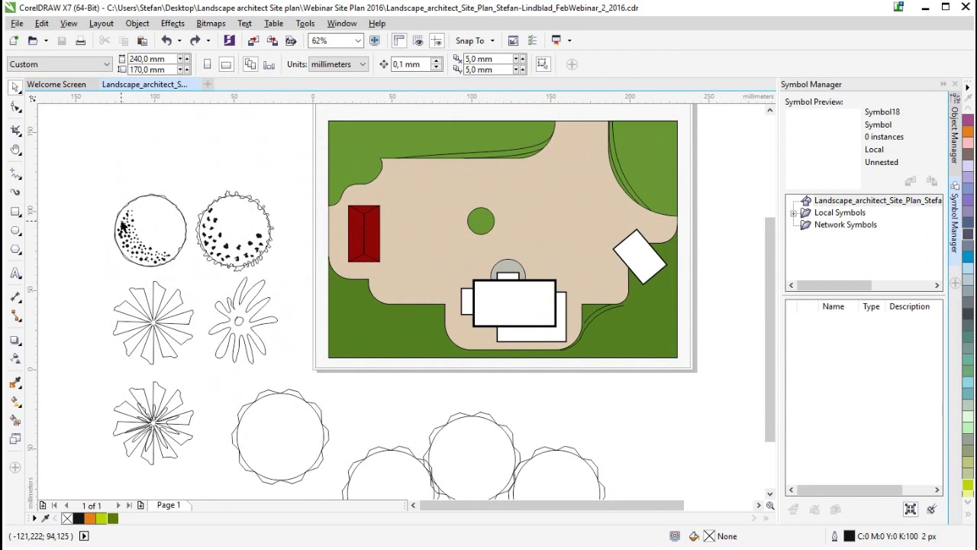
Create a symbol from the three objects of the round tree with small black dots in the site plan document.
{"action": "scroll", "coordinate": [122, 226], "scroll_direction": "up", "scroll_amount": 3}
{"action": "left_click_drag", "start_coordinate": [88, 139], "coordinate": [255, 321]}
{"action": "left_click", "coordinate": [177, 240]}
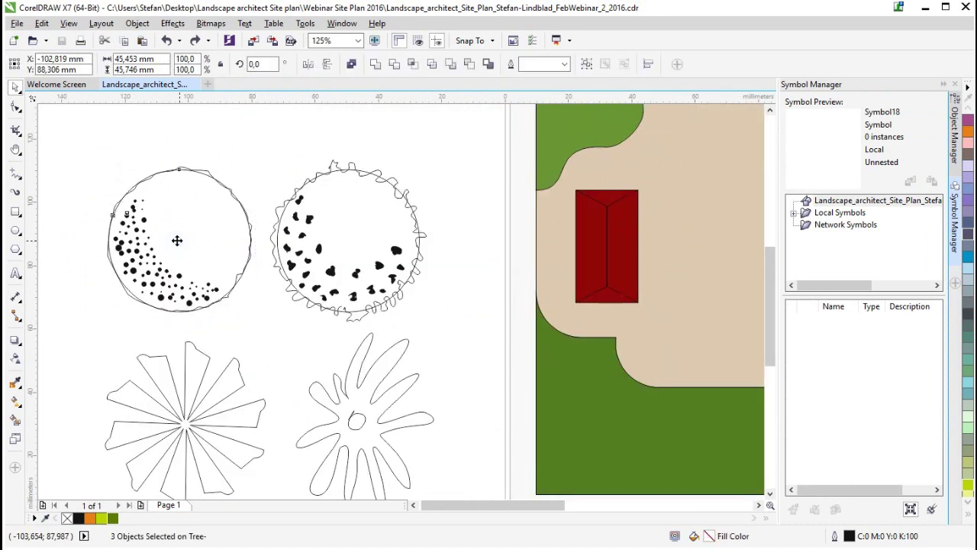
{"action": "left_click_drag", "start_coordinate": [177, 240], "coordinate": [830, 373]}
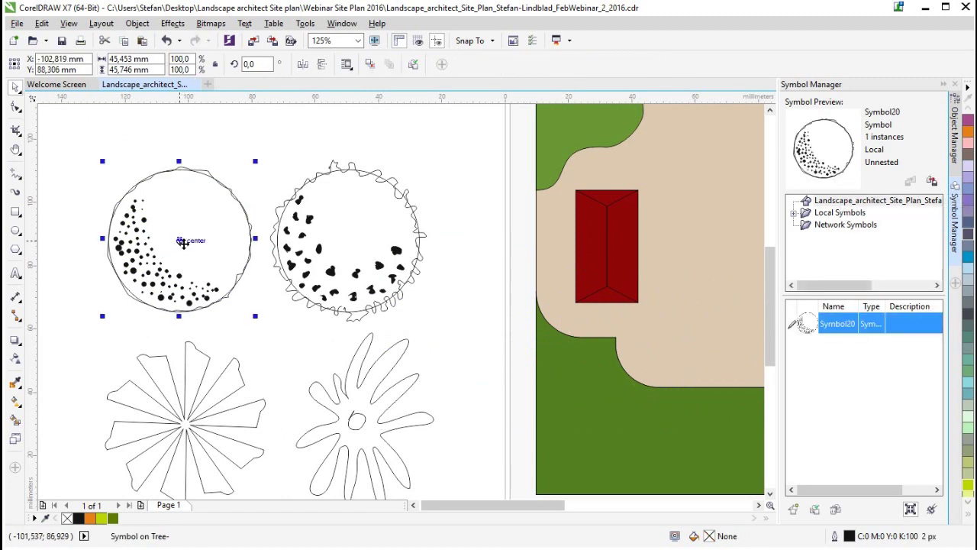
Open the dotted tree symbol for editing and give its wavy curve a Chartreuse fill and a dark green C54 M9 Y100 K45 outline.
{"action": "right_click", "coordinate": [183, 243]}
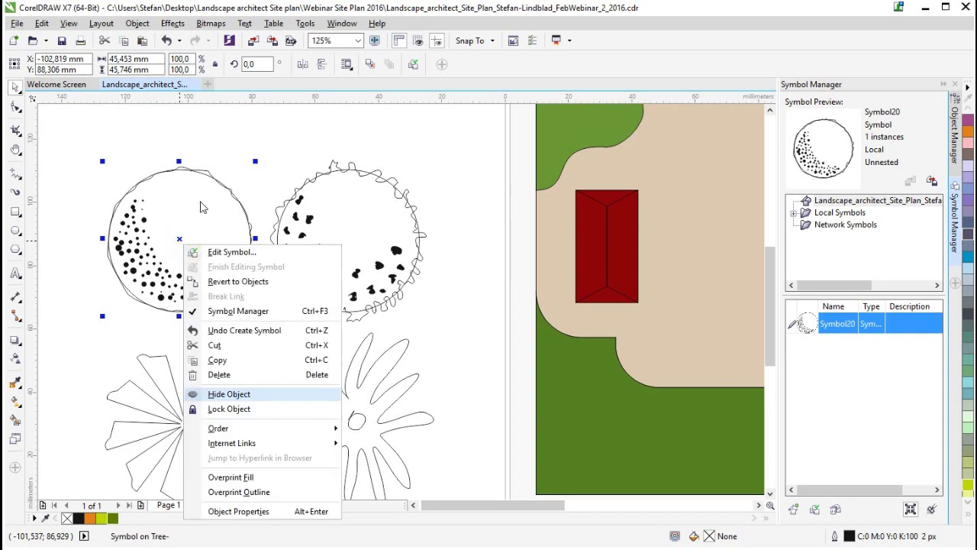
{"action": "left_click", "coordinate": [232, 252]}
{"action": "scroll", "coordinate": [685, 298], "scroll_direction": "down", "scroll_amount": 3}
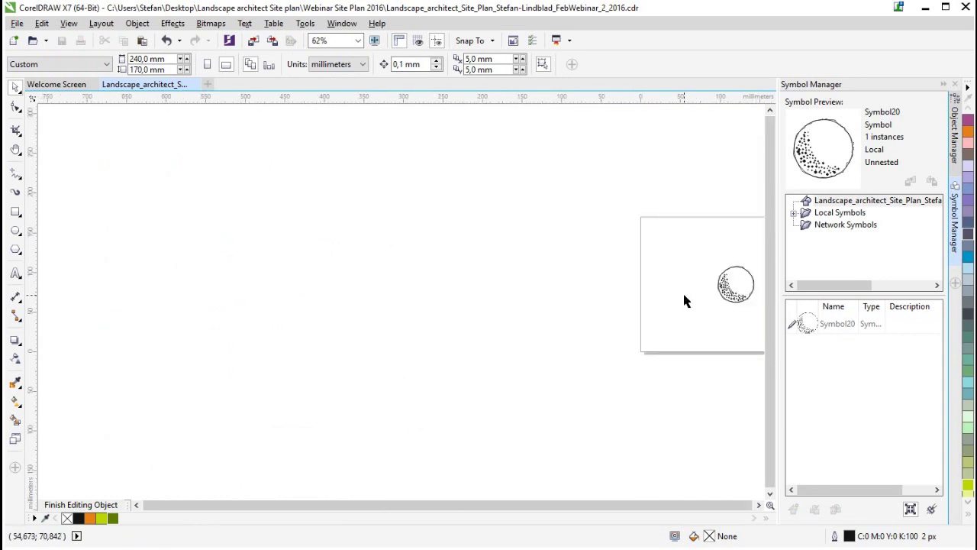
{"action": "scroll", "coordinate": [738, 291], "scroll_direction": "up", "scroll_amount": 4}
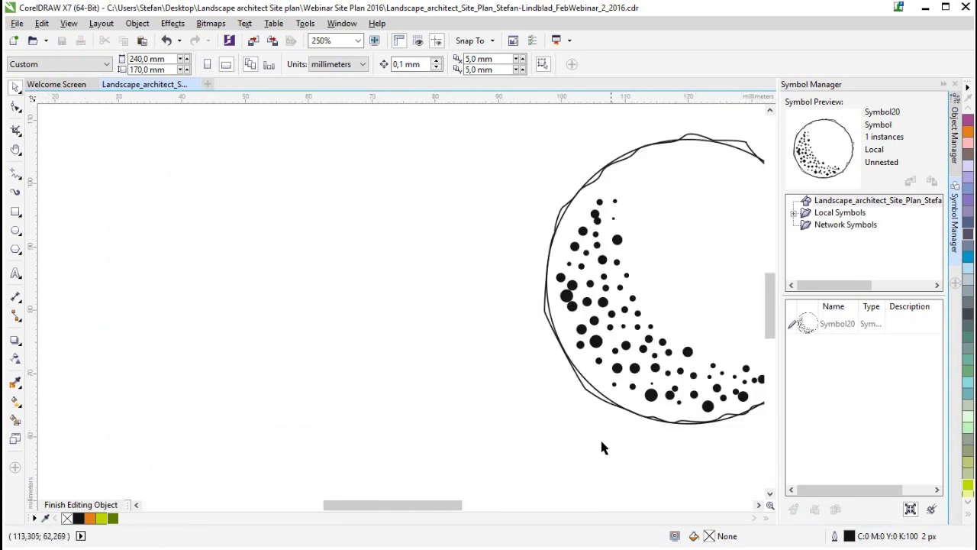
{"action": "left_click_drag", "start_coordinate": [425, 508], "coordinate": [484, 508]}
{"action": "left_click", "coordinate": [410, 261]}
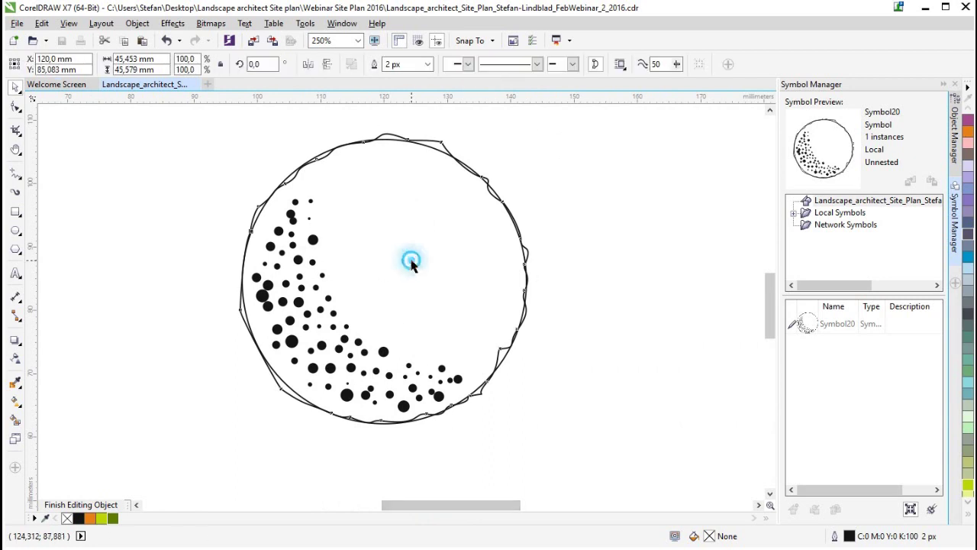
{"action": "left_click", "coordinate": [104, 518]}
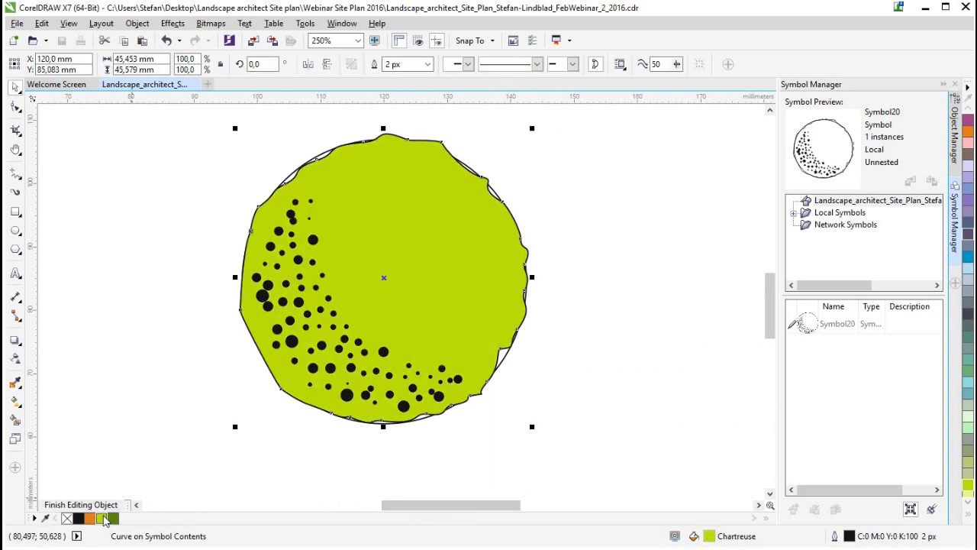
{"action": "right_click", "coordinate": [113, 519]}
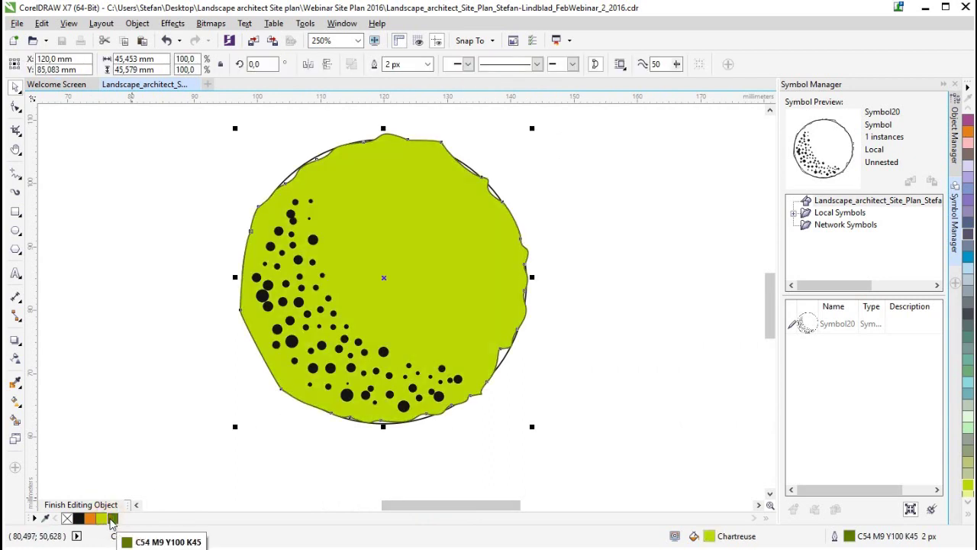
Set the outline of the symbol's large circle to dark green C54 M9 Y100 K45.
{"action": "scroll", "coordinate": [269, 265], "scroll_direction": "up", "scroll_amount": 3}
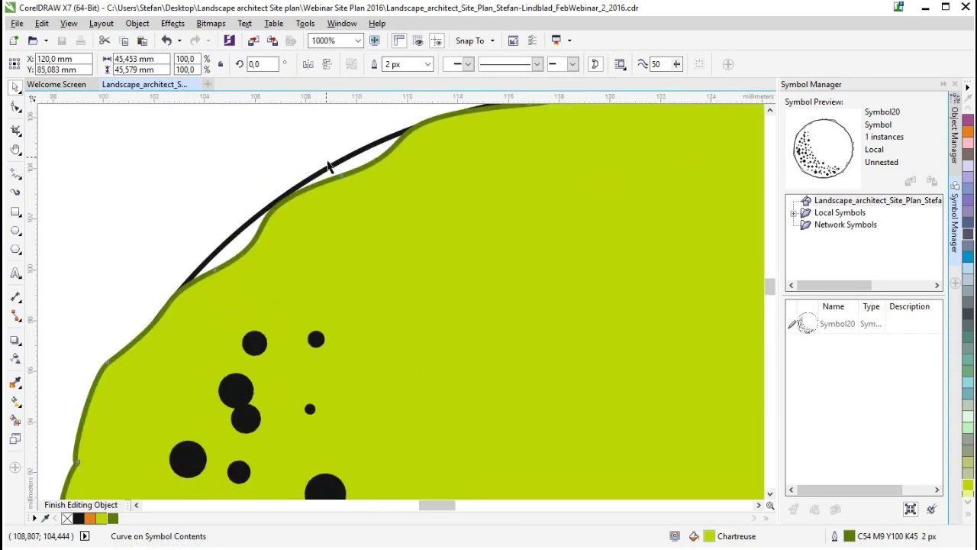
{"action": "left_click", "coordinate": [333, 167]}
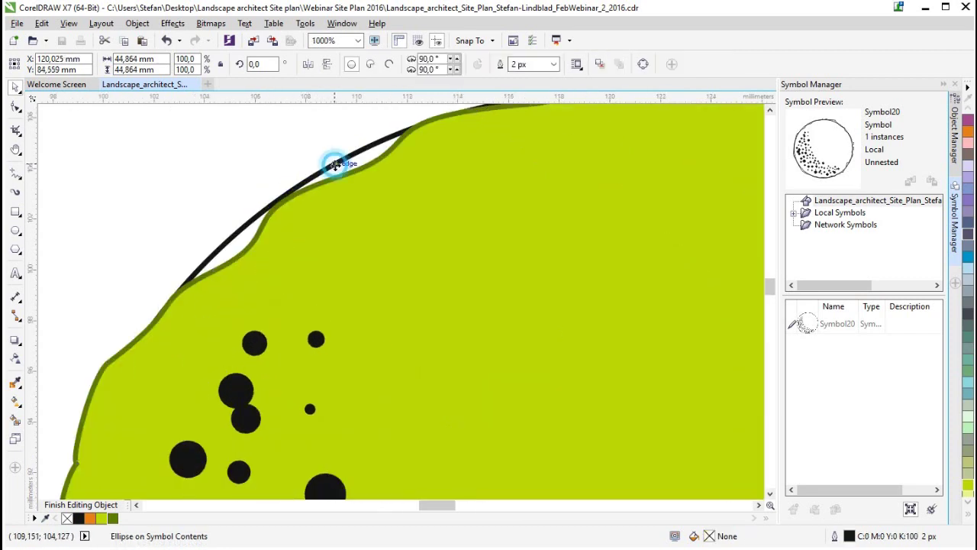
{"action": "right_click", "coordinate": [113, 519]}
{"action": "scroll", "coordinate": [435, 294], "scroll_direction": "down", "scroll_amount": 1}
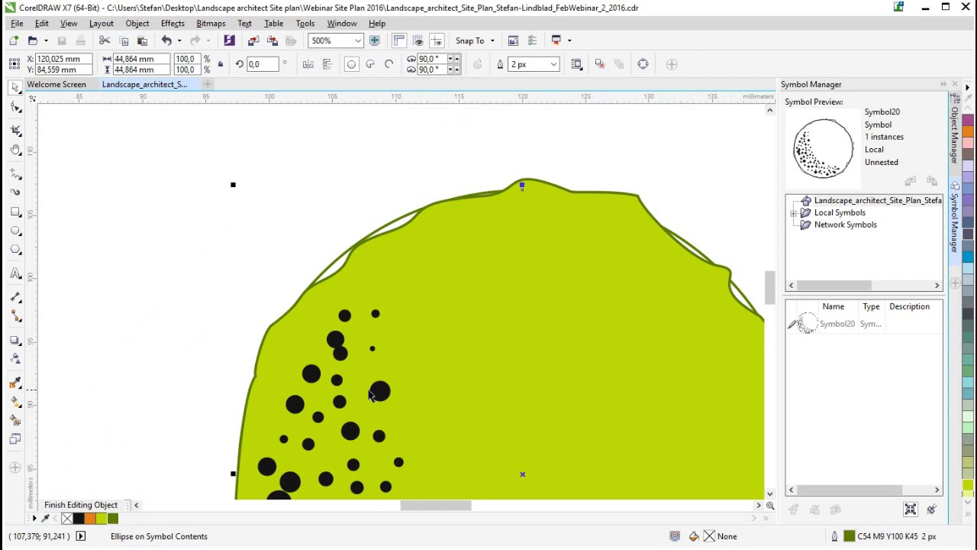
Recolour the fill and outline of the symbol's small dots to dark green C54 M9 Y100 K45.
{"action": "left_click", "coordinate": [381, 393]}
{"action": "left_click", "coordinate": [113, 519]}
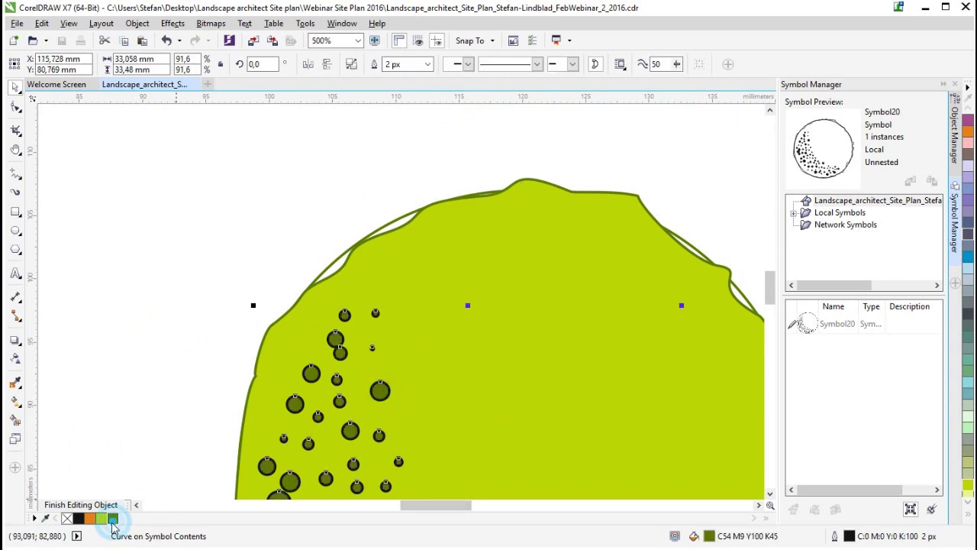
{"action": "right_click", "coordinate": [113, 520]}
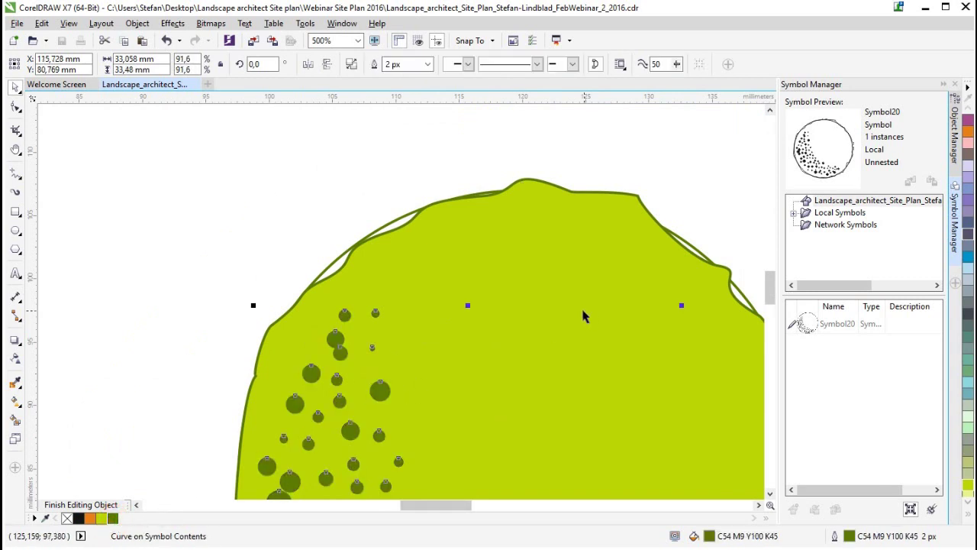
{"action": "scroll", "coordinate": [582, 311], "scroll_direction": "down", "scroll_amount": 1}
{"action": "left_click_drag", "start_coordinate": [771, 278], "coordinate": [772, 301]}
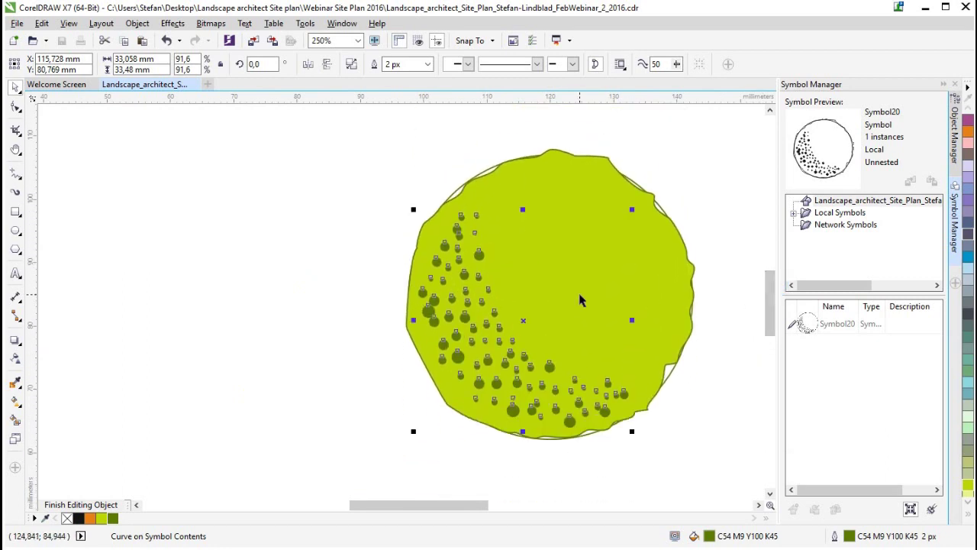
Finish editing the dotted tree symbol and save the document.
{"action": "left_click", "coordinate": [547, 283]}
{"action": "right_click", "coordinate": [550, 284]}
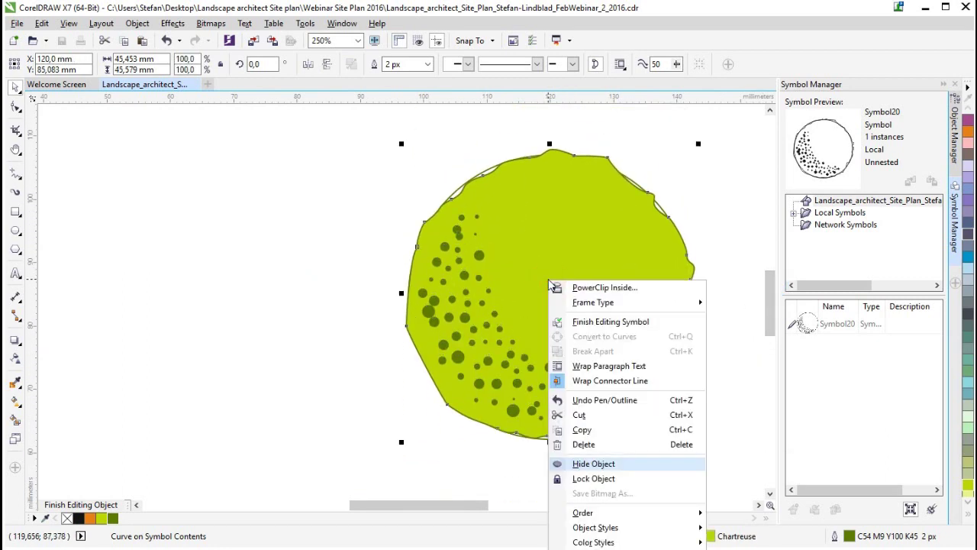
{"action": "left_click", "coordinate": [613, 321]}
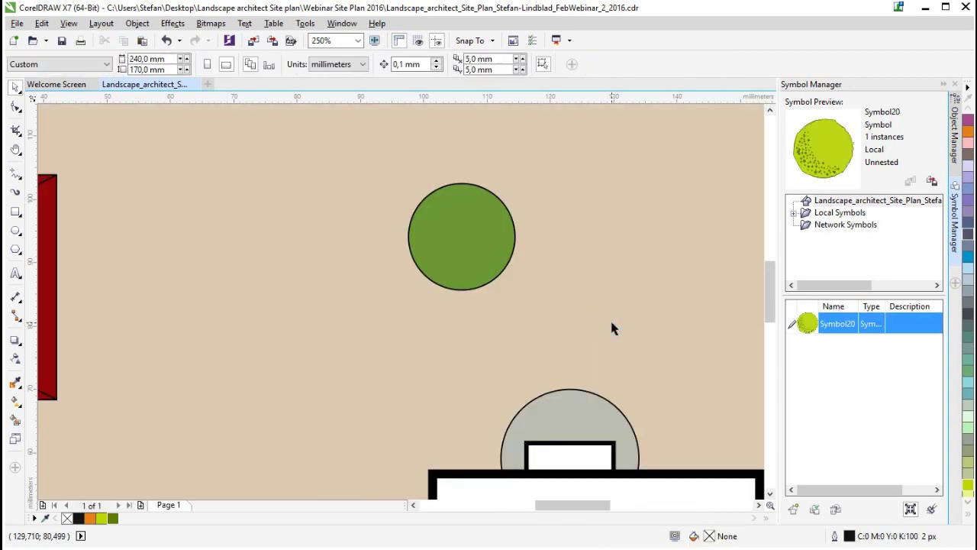
{"action": "scroll", "coordinate": [448, 325], "scroll_direction": "up", "scroll_amount": 2}
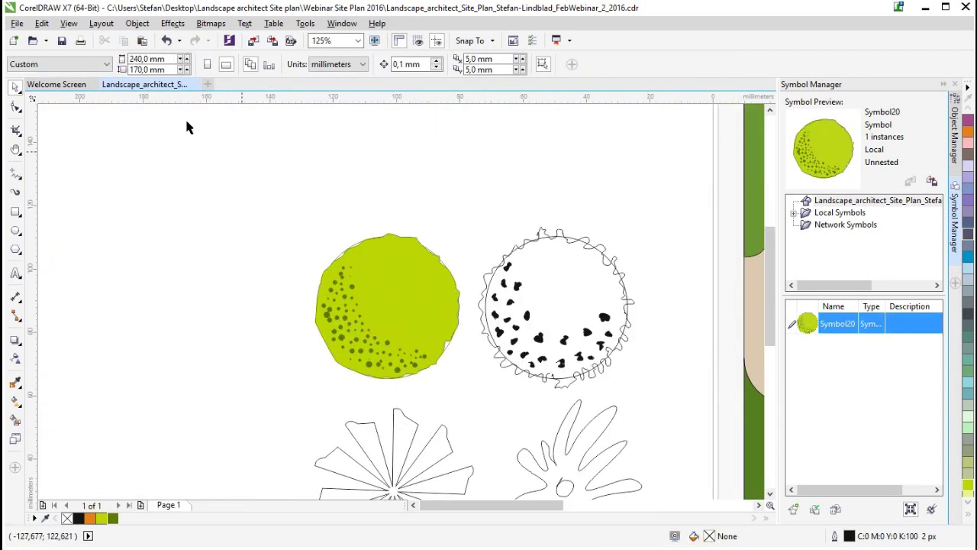
{"action": "left_click", "coordinate": [62, 46]}
Close the open wavy outline curve of the tree with irregular black spots and save the document.
{"action": "left_click_drag", "start_coordinate": [448, 506], "coordinate": [471, 511]}
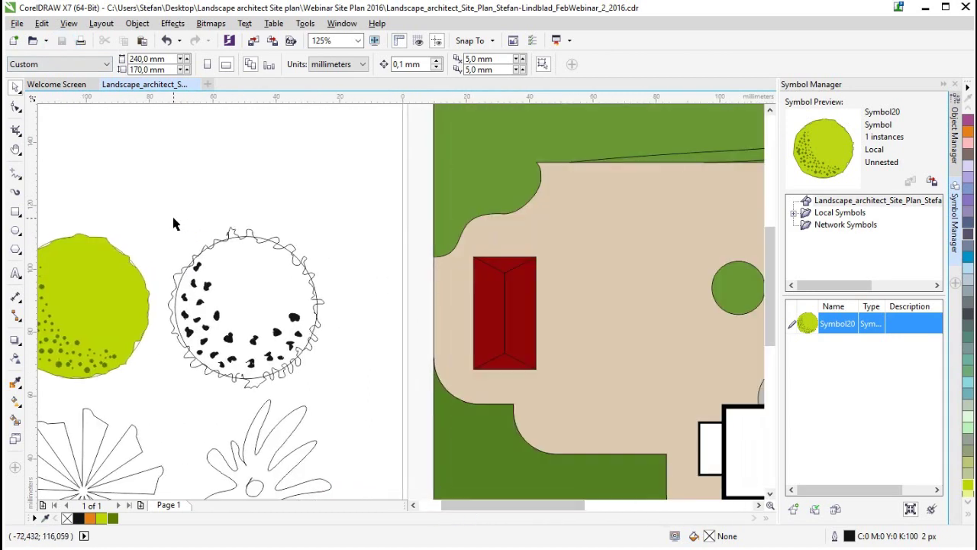
{"action": "scroll", "coordinate": [245, 385], "scroll_direction": "up", "scroll_amount": 1}
{"action": "left_click", "coordinate": [240, 380]}
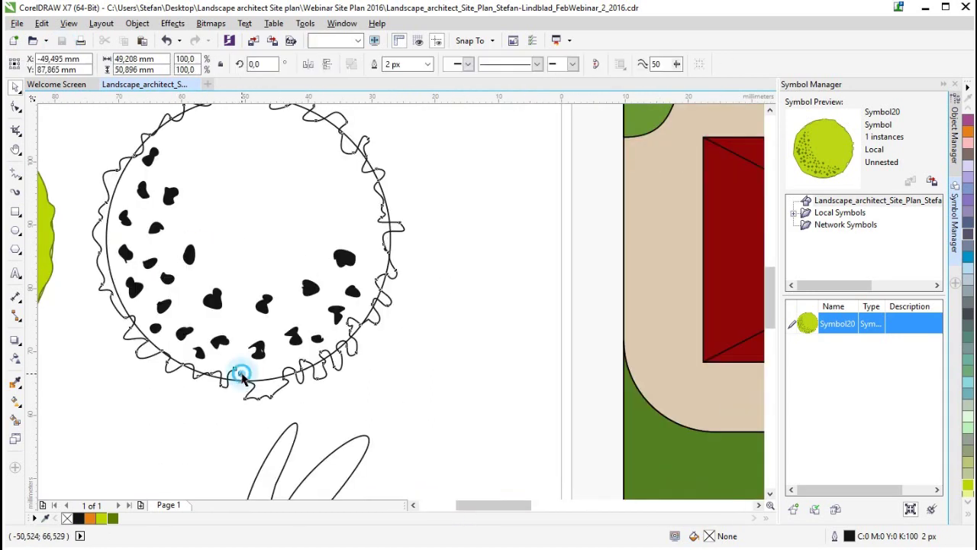
{"action": "left_click", "coordinate": [597, 66]}
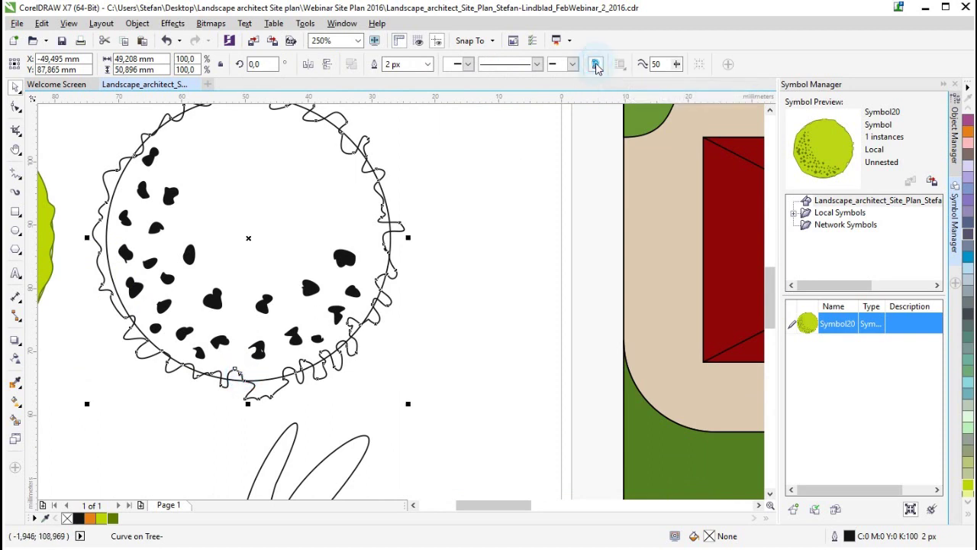
{"action": "scroll", "coordinate": [472, 241], "scroll_direction": "down", "scroll_amount": 1}
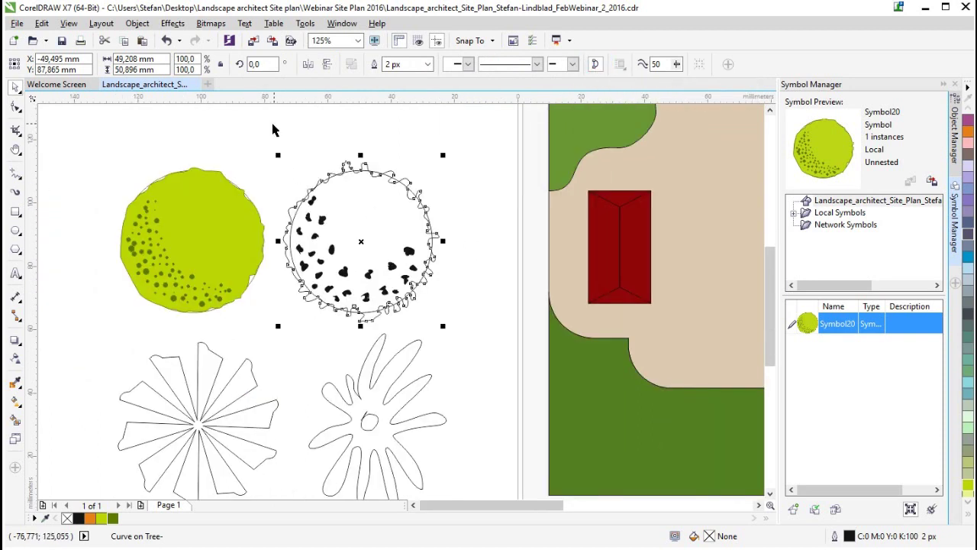
{"action": "key", "text": "ctrl+s"}
Create a symbol from the three objects of the spotted tree with the wavy outline.
{"action": "left_click", "coordinate": [245, 114]}
{"action": "left_click_drag", "start_coordinate": [273, 130], "coordinate": [471, 349]}
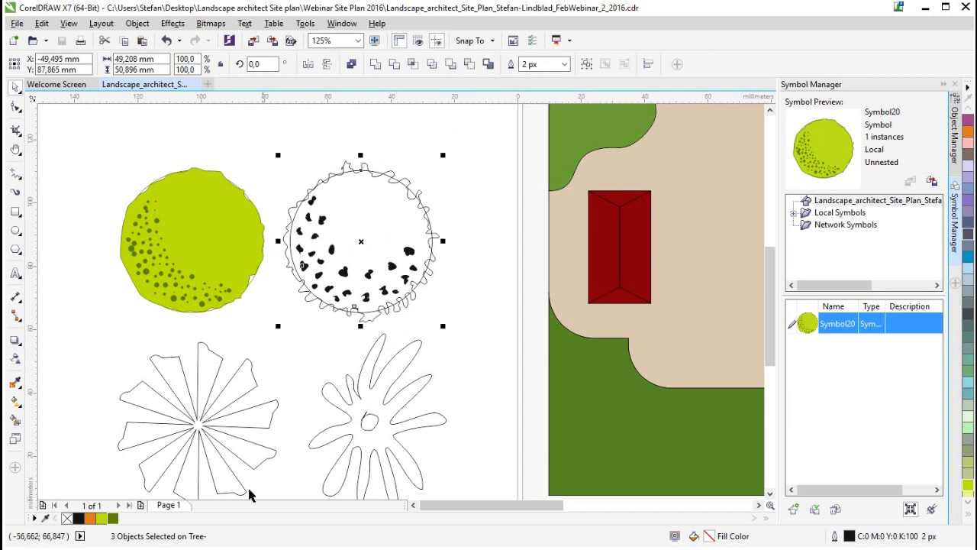
{"action": "left_click_drag", "start_coordinate": [363, 243], "coordinate": [870, 418]}
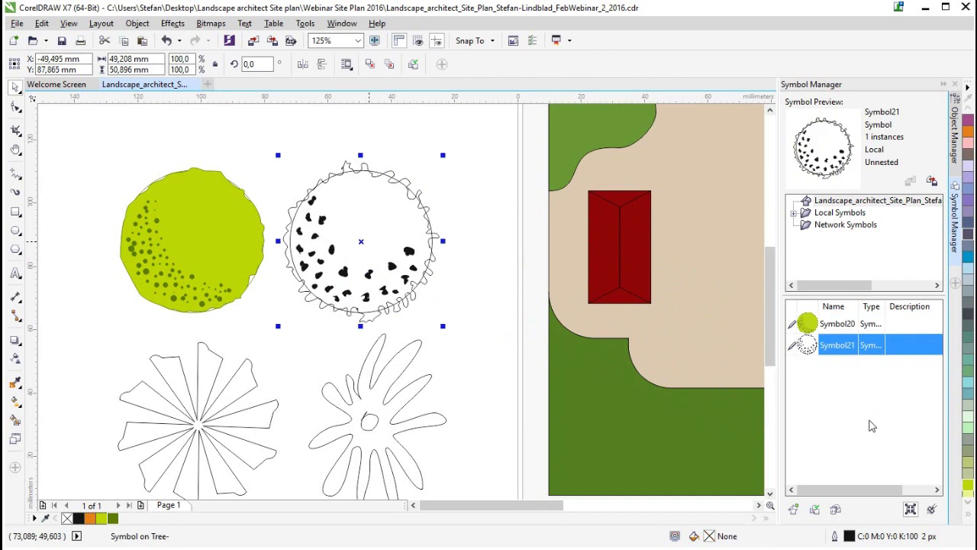
Open the spotted tree symbol for editing and fill its wavy outline curve with Chartreuse.
{"action": "right_click", "coordinate": [397, 251]}
{"action": "left_click", "coordinate": [404, 253]}
{"action": "scroll", "coordinate": [630, 252], "scroll_direction": "down", "scroll_amount": 2}
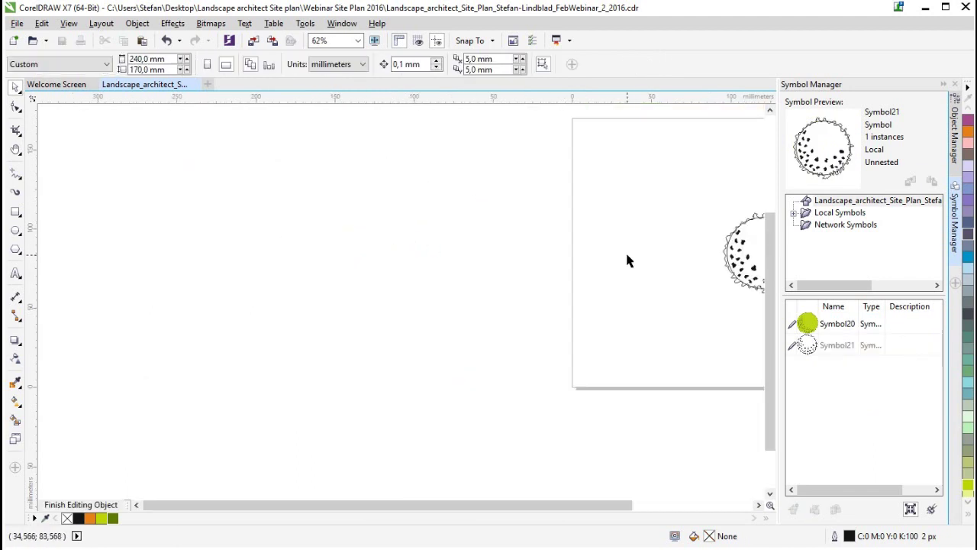
{"action": "left_click_drag", "start_coordinate": [554, 505], "coordinate": [587, 505]}
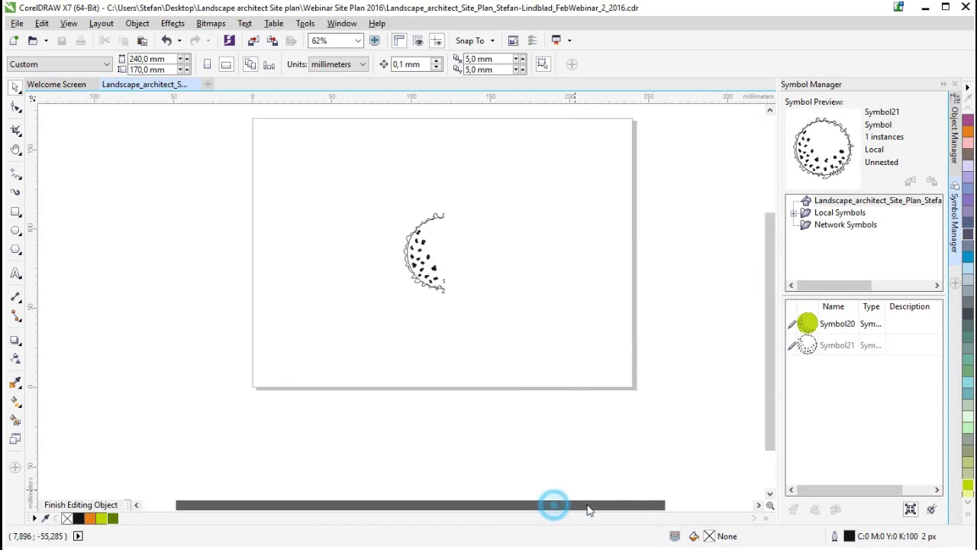
{"action": "scroll", "coordinate": [447, 288], "scroll_direction": "up", "scroll_amount": 2}
{"action": "scroll", "coordinate": [446, 252], "scroll_direction": "up", "scroll_amount": 2}
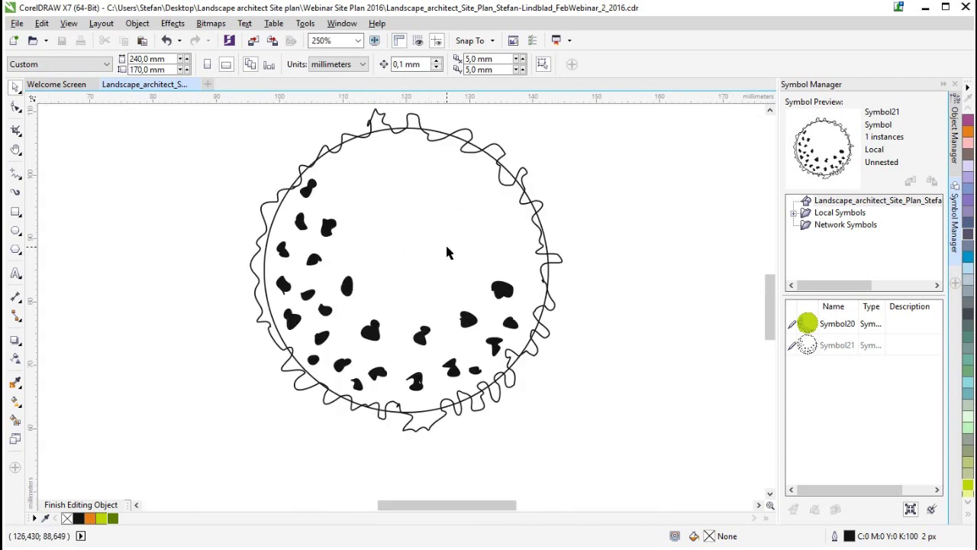
{"action": "left_click", "coordinate": [446, 247]}
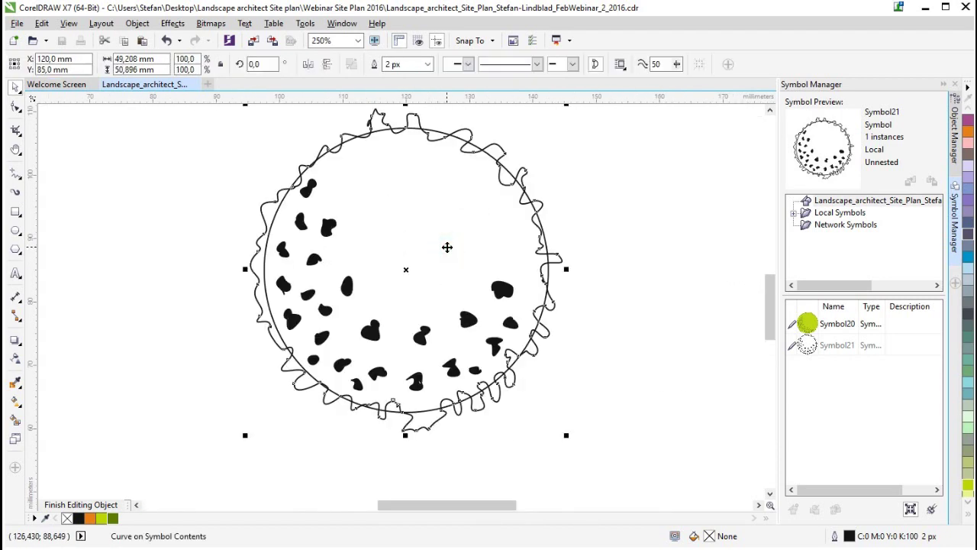
{"action": "left_click", "coordinate": [101, 518]}
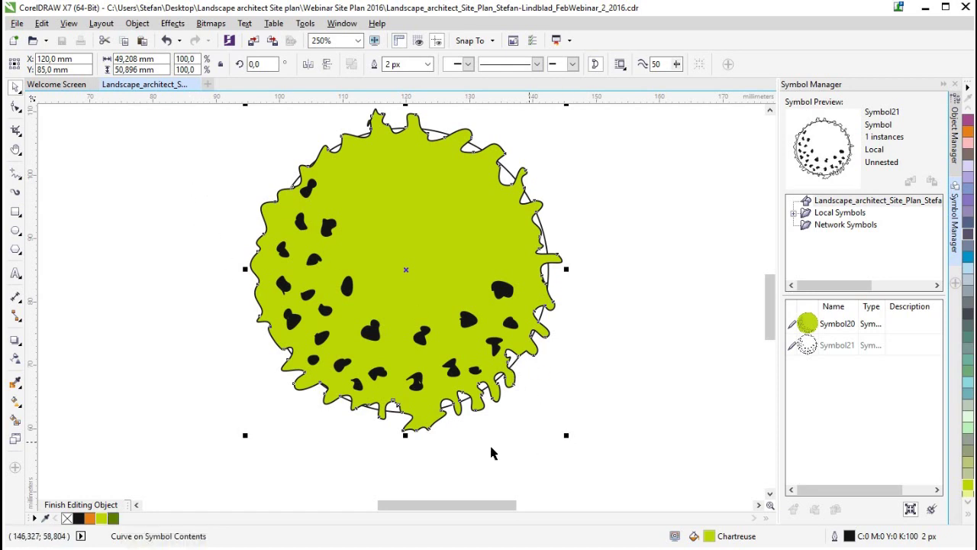
Try a C54 M9 Y100 K45 fill with a Chartreuse outline on the spotted tree's wavy curve.
{"action": "left_click", "coordinate": [113, 518]}
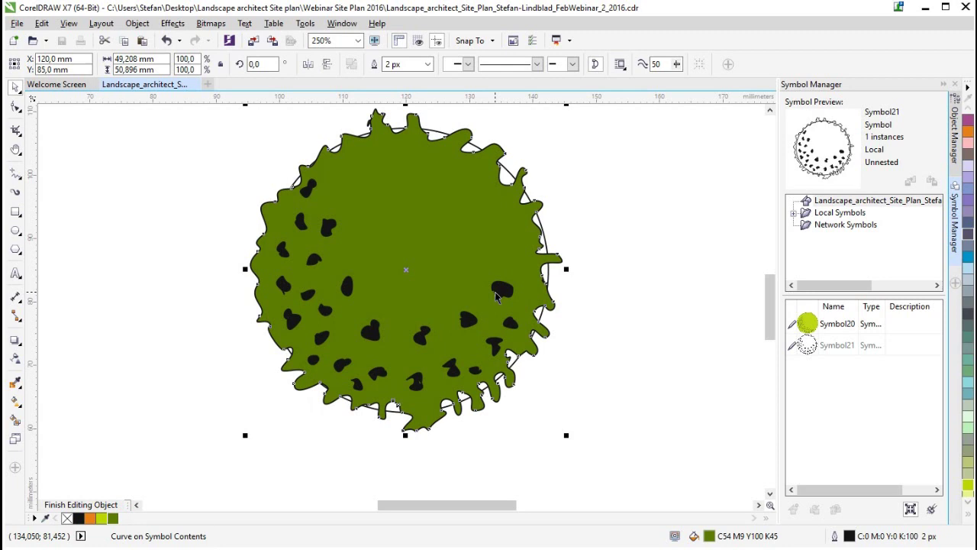
{"action": "right_click", "coordinate": [103, 521]}
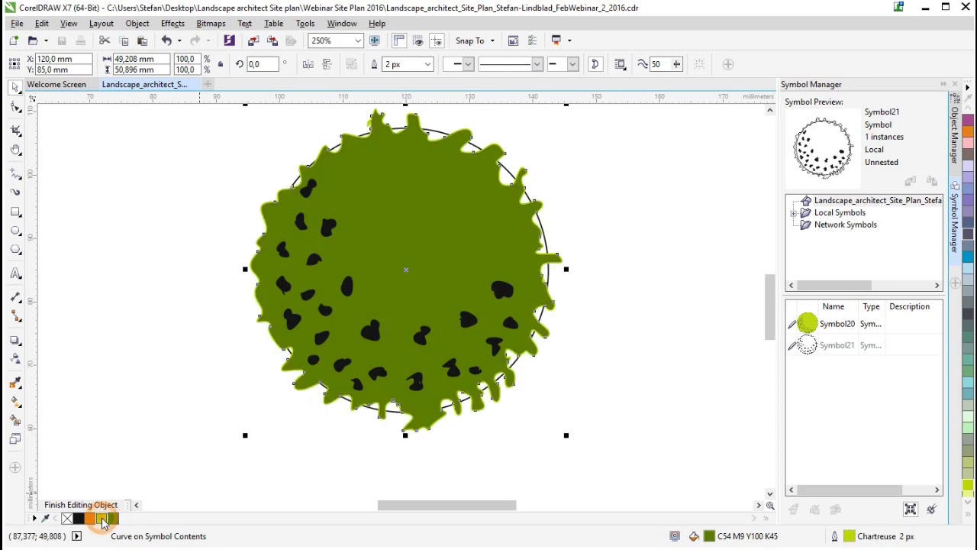
{"action": "left_click", "coordinate": [587, 409]}
Move the plain circle out from behind the wavy tree curve and delete it.
{"action": "left_click", "coordinate": [546, 246]}
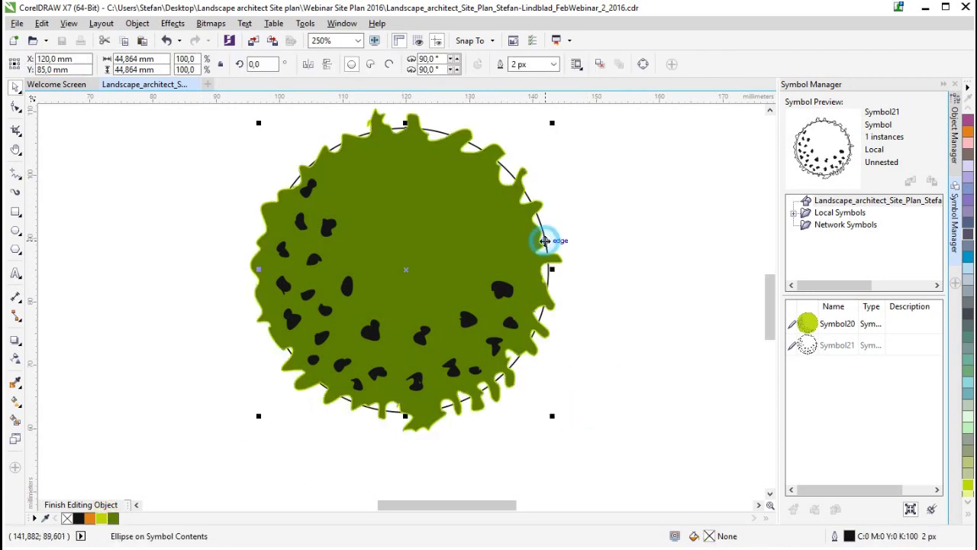
{"action": "left_click_drag", "start_coordinate": [405, 270], "coordinate": [610, 321]}
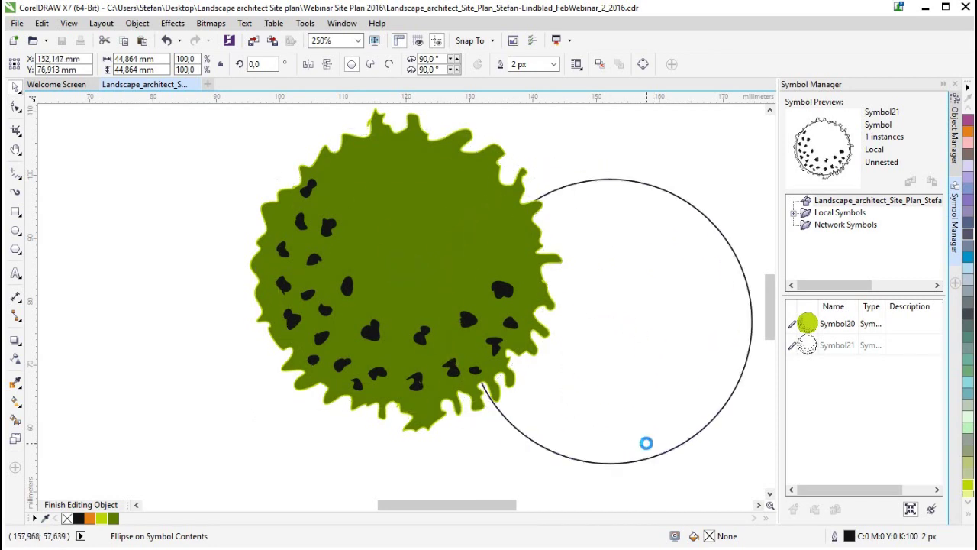
{"action": "key", "text": "Delete"}
Colour both the fill and the outline of the tree's irregular spots with dark green C54 M9 Y100 K45.
{"action": "left_click", "coordinate": [374, 332]}
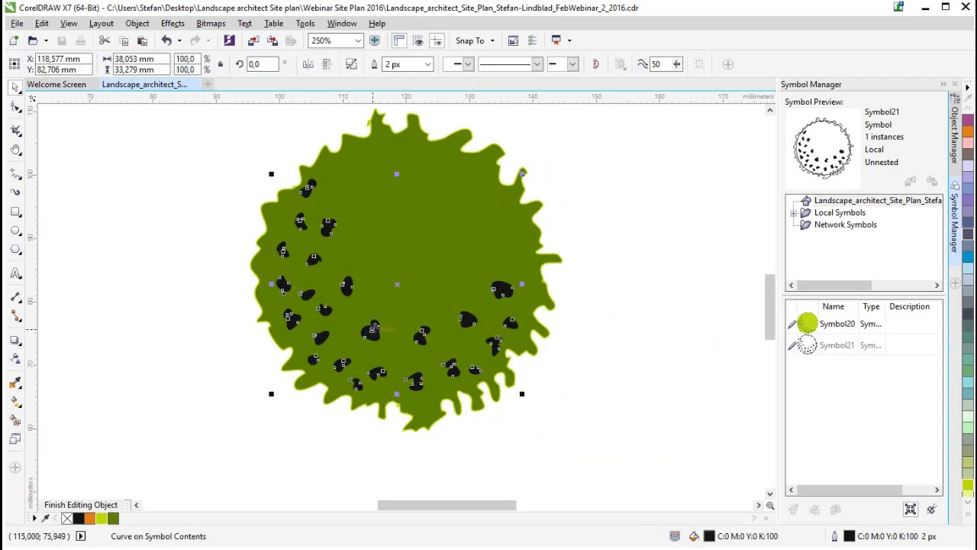
{"action": "left_click", "coordinate": [103, 519]}
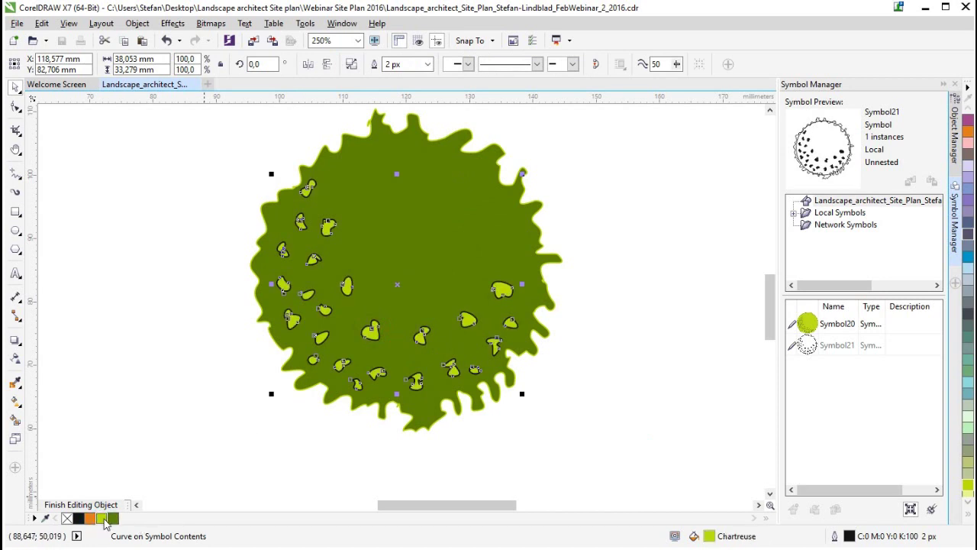
{"action": "right_click", "coordinate": [104, 520]}
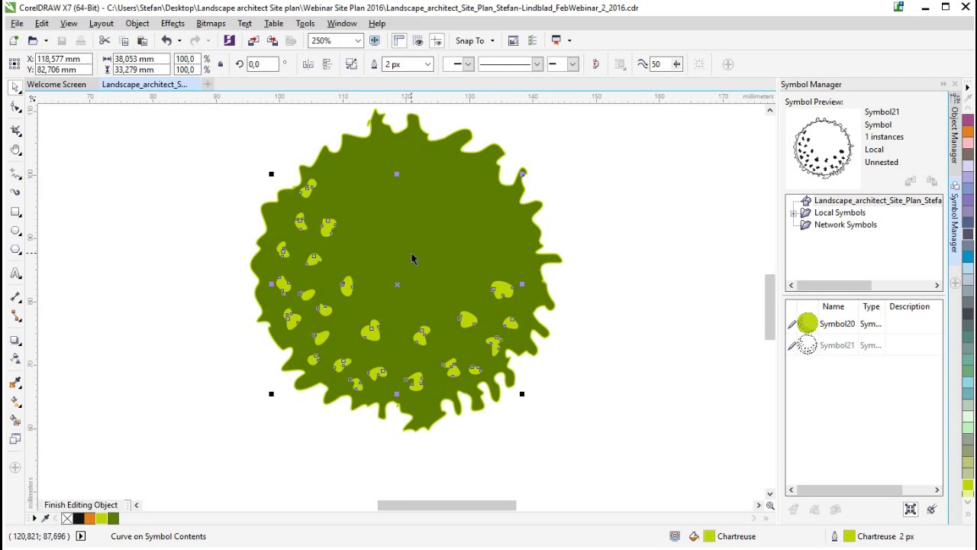
{"action": "left_click", "coordinate": [113, 519]}
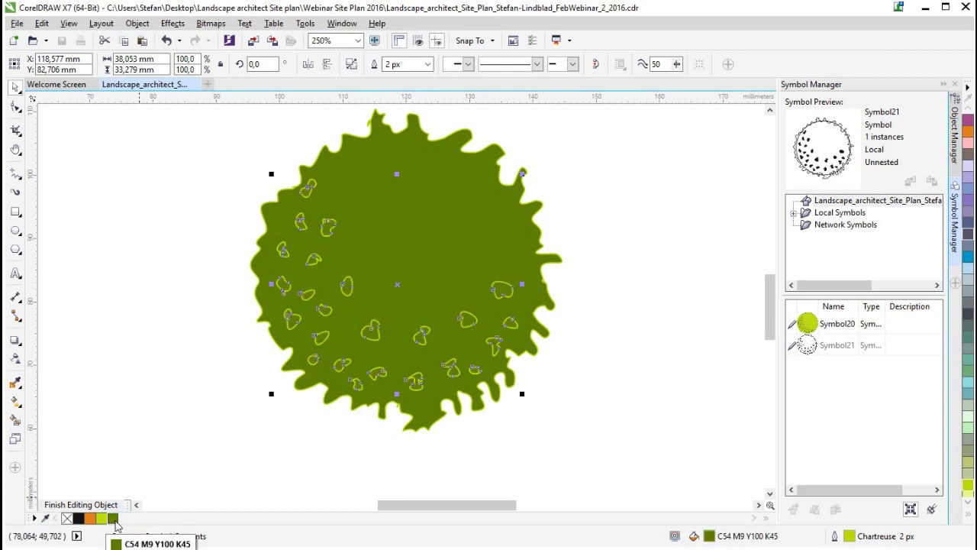
{"action": "right_click", "coordinate": [115, 522]}
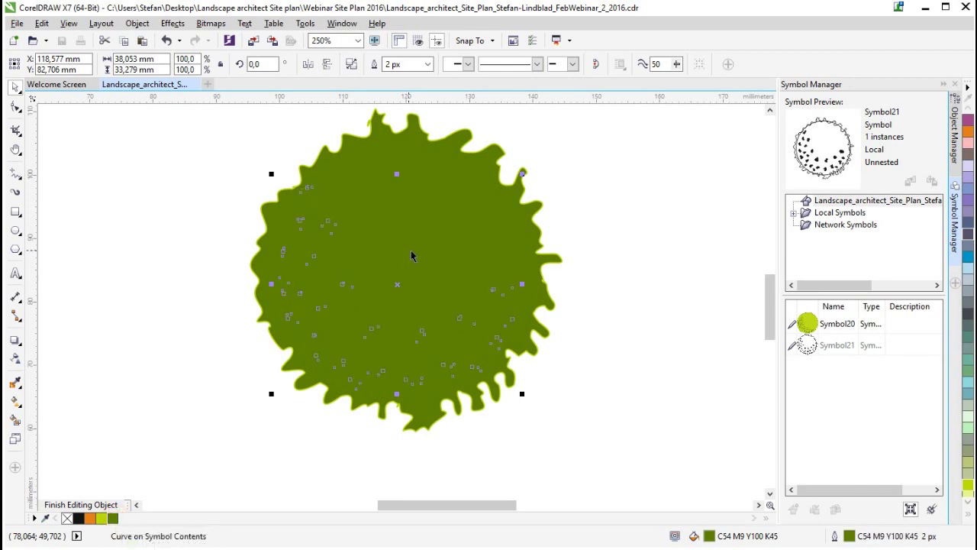
Fill the tree's wavy curve with the green shade C53 M5 Y100 K27 and colour its outline C54 M9 Y100 K45.
{"action": "left_click", "coordinate": [427, 218]}
{"action": "left_click", "coordinate": [102, 518]}
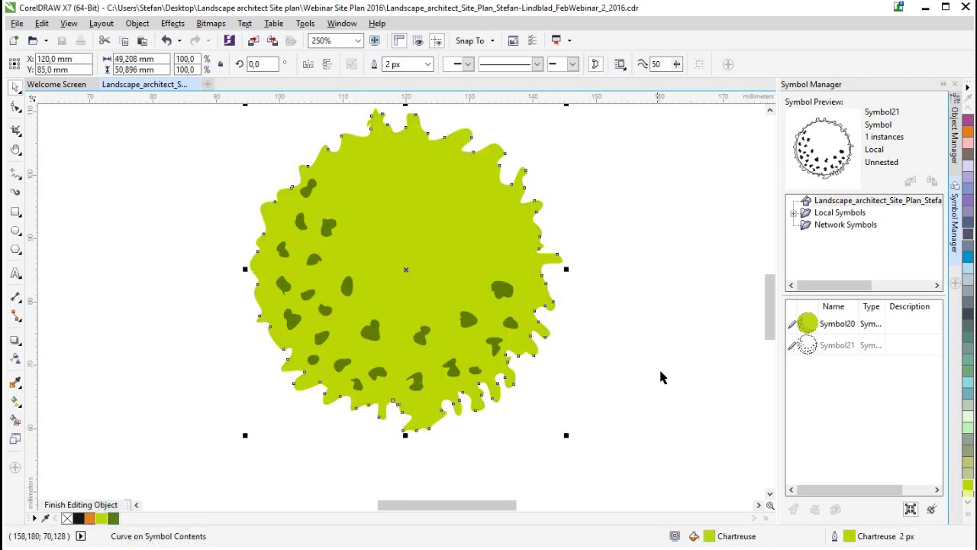
{"action": "left_click", "coordinate": [105, 520]}
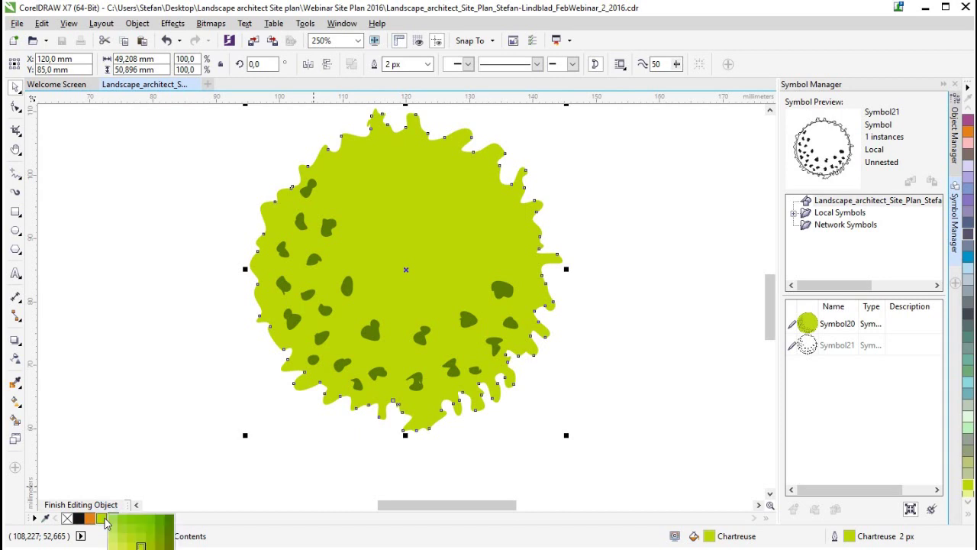
{"action": "left_click", "coordinate": [159, 540]}
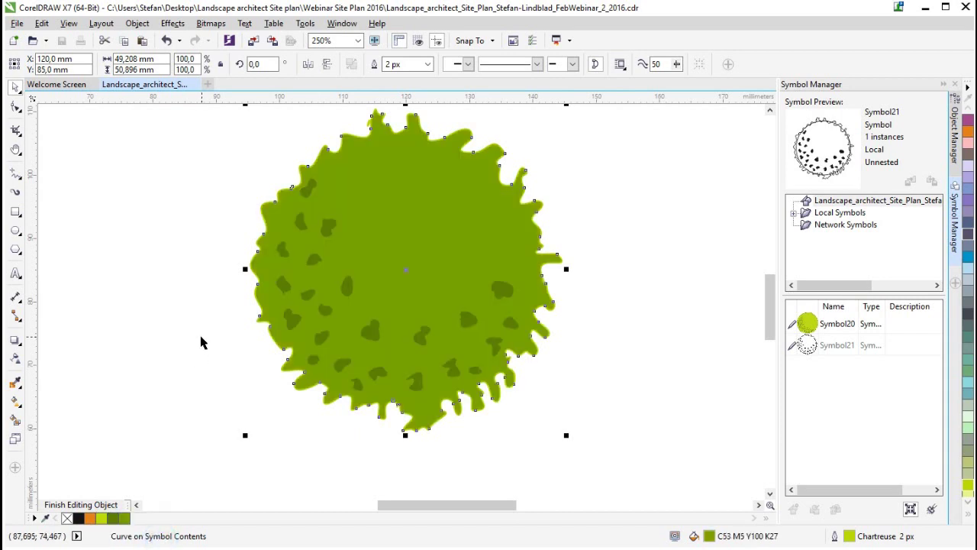
{"action": "right_click", "coordinate": [117, 522]}
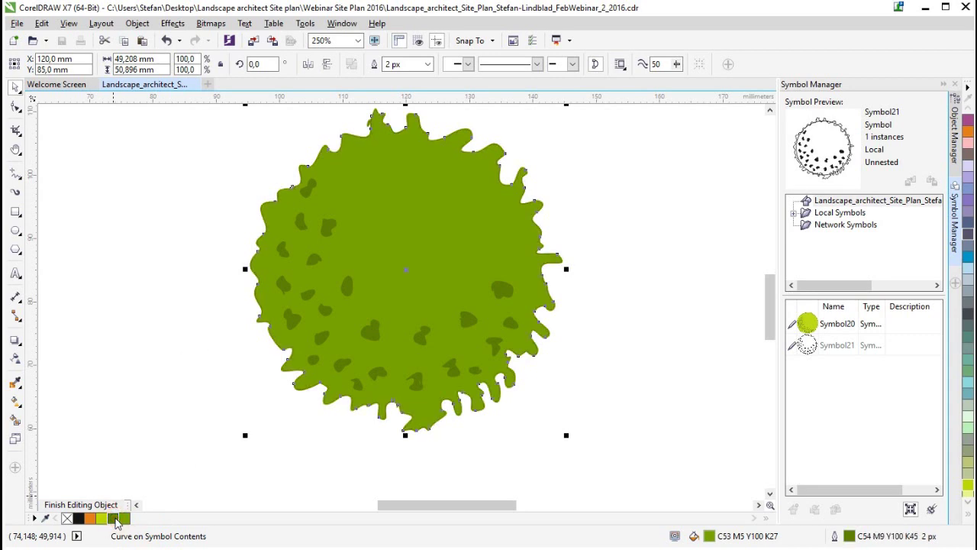
{"action": "left_click", "coordinate": [105, 386]}
Finish editing the spotted tree symbol and return to the site plan.
{"action": "scroll", "coordinate": [548, 426], "scroll_direction": "down", "scroll_amount": 2}
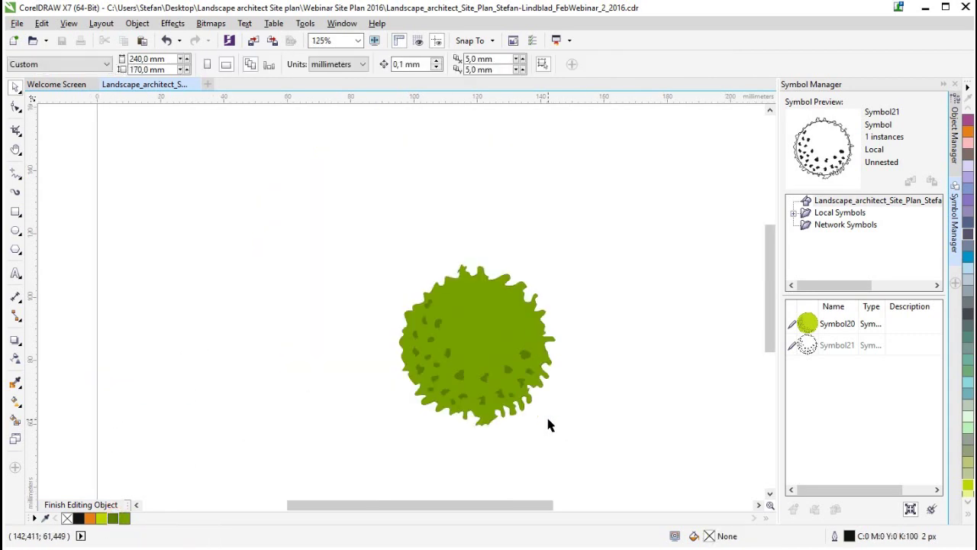
{"action": "right_click", "coordinate": [504, 342]}
{"action": "left_click", "coordinate": [565, 362]}
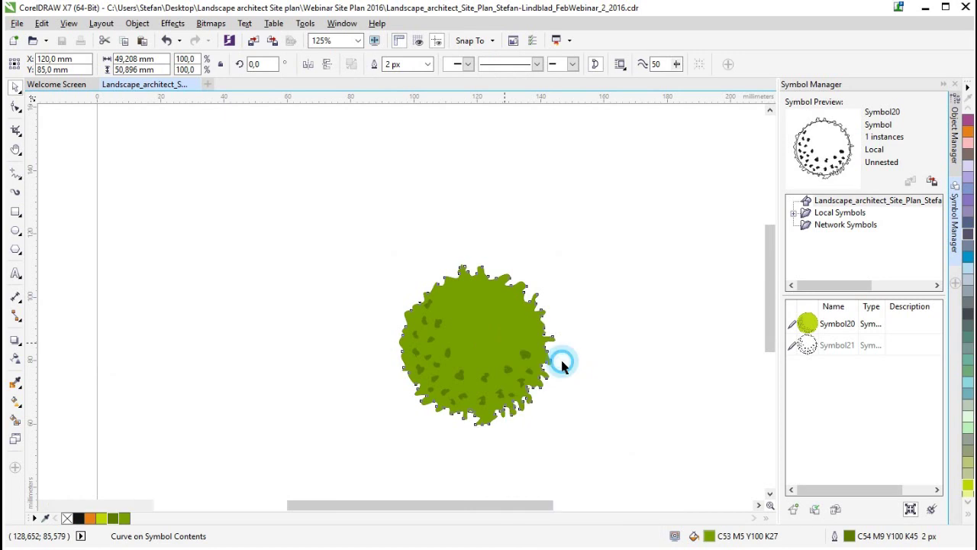
Combine the three adjoining scalloped trees below the site plan into one curve and create a symbol from it.
{"action": "scroll", "coordinate": [626, 372], "scroll_direction": "down", "scroll_amount": 2}
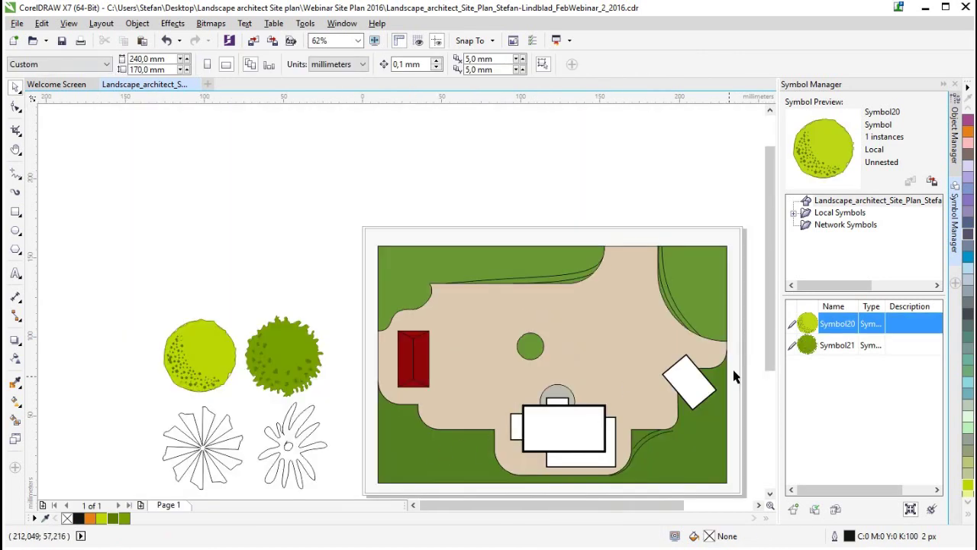
{"action": "left_click_drag", "start_coordinate": [769, 305], "coordinate": [775, 435]}
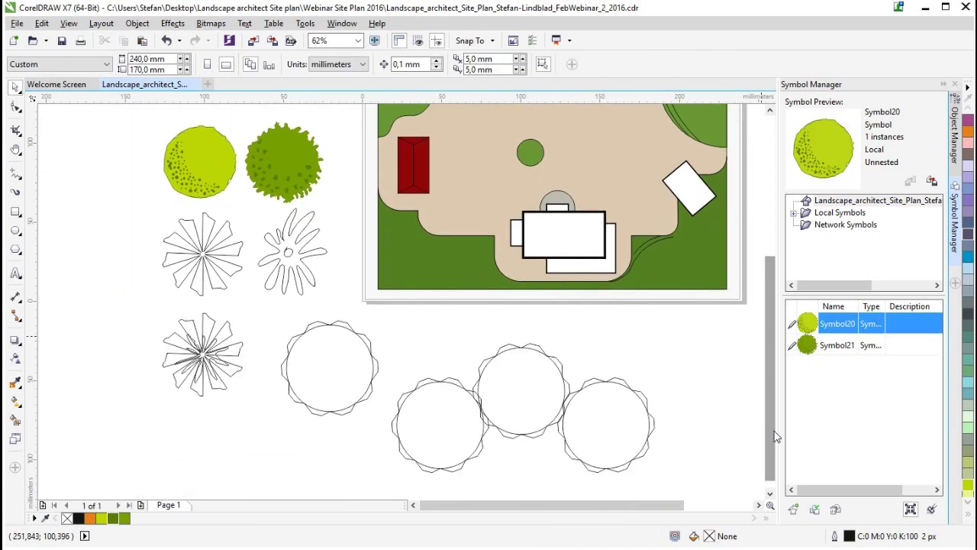
{"action": "left_click_drag", "start_coordinate": [678, 483], "coordinate": [389, 332]}
{"action": "left_click", "coordinate": [351, 65]}
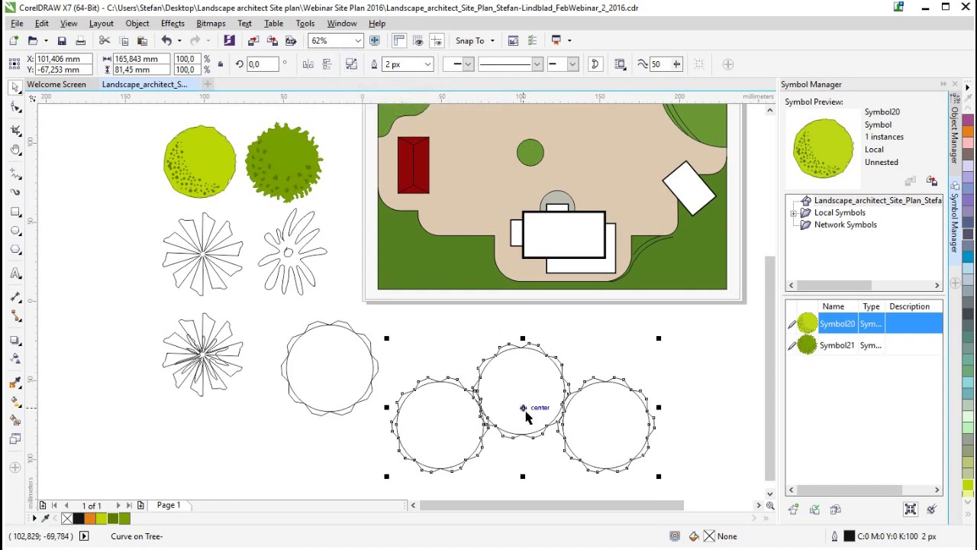
{"action": "left_click_drag", "start_coordinate": [523, 407], "coordinate": [866, 394]}
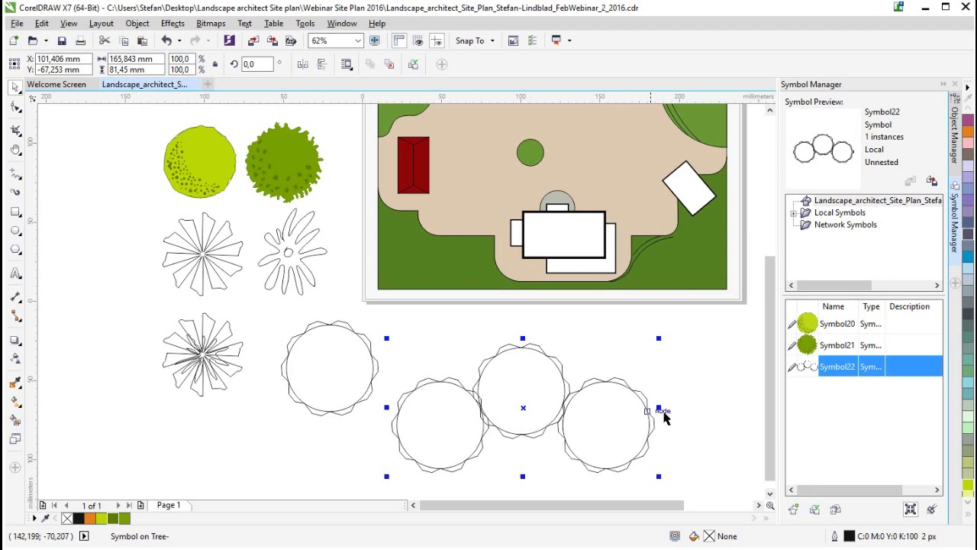
Open the three-tree symbol for editing and fill its combined curve with C53 M5 Y100 K27.
{"action": "left_click_drag", "start_coordinate": [768, 423], "coordinate": [768, 429]}
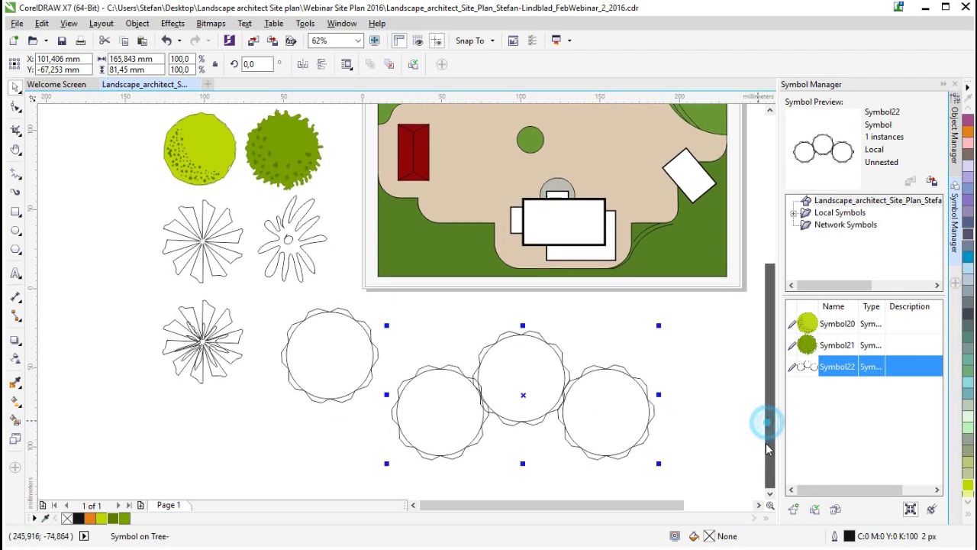
{"action": "right_click", "coordinate": [524, 395]}
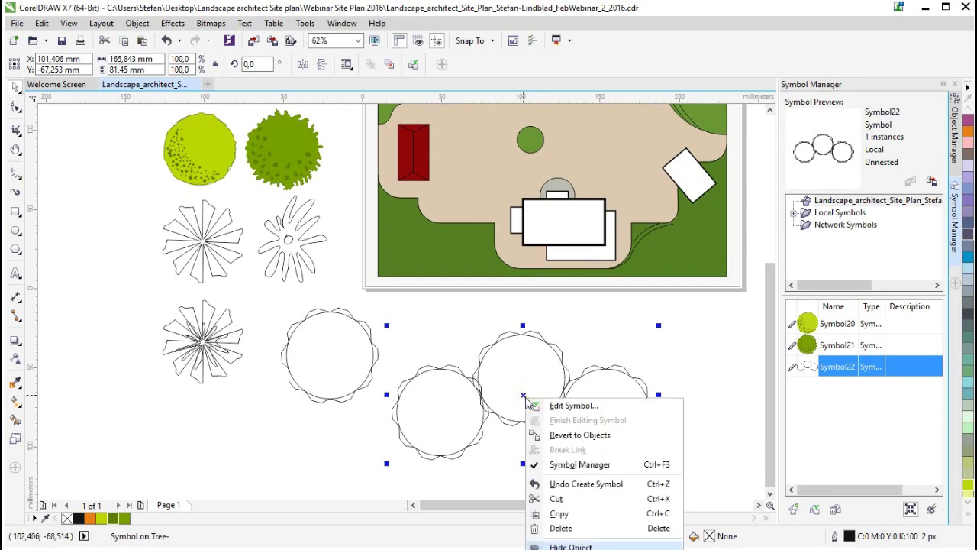
{"action": "left_click", "coordinate": [565, 406]}
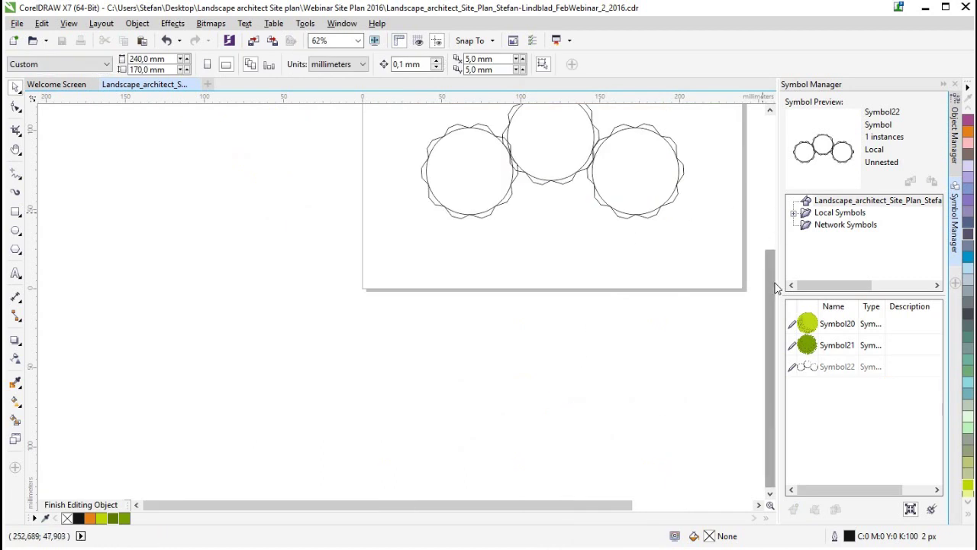
{"action": "left_click_drag", "start_coordinate": [775, 288], "coordinate": [774, 229]}
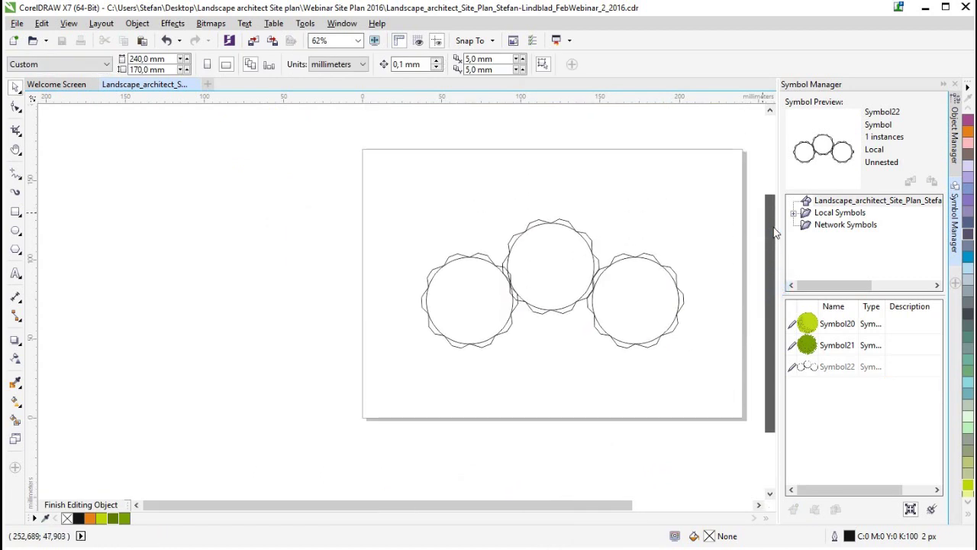
{"action": "left_click", "coordinate": [594, 255]}
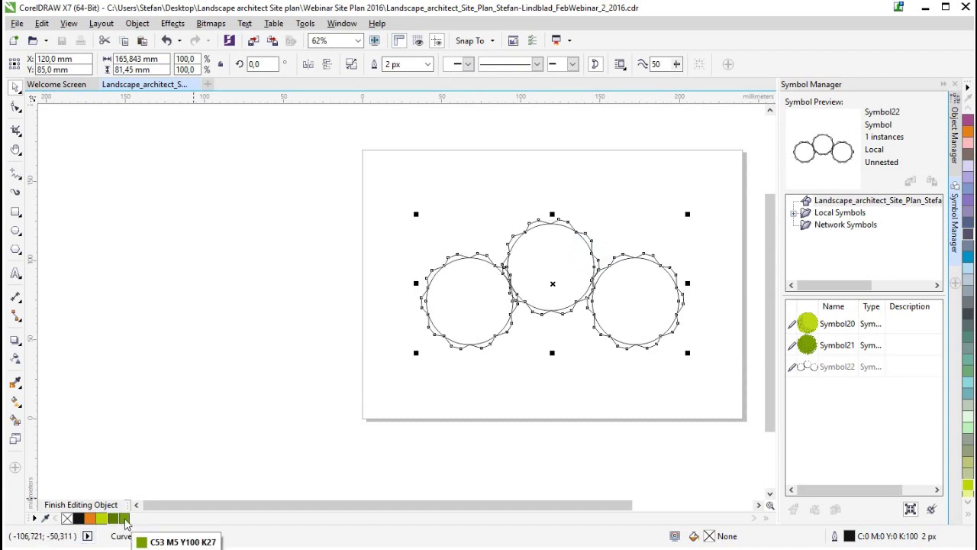
{"action": "left_click", "coordinate": [124, 518]}
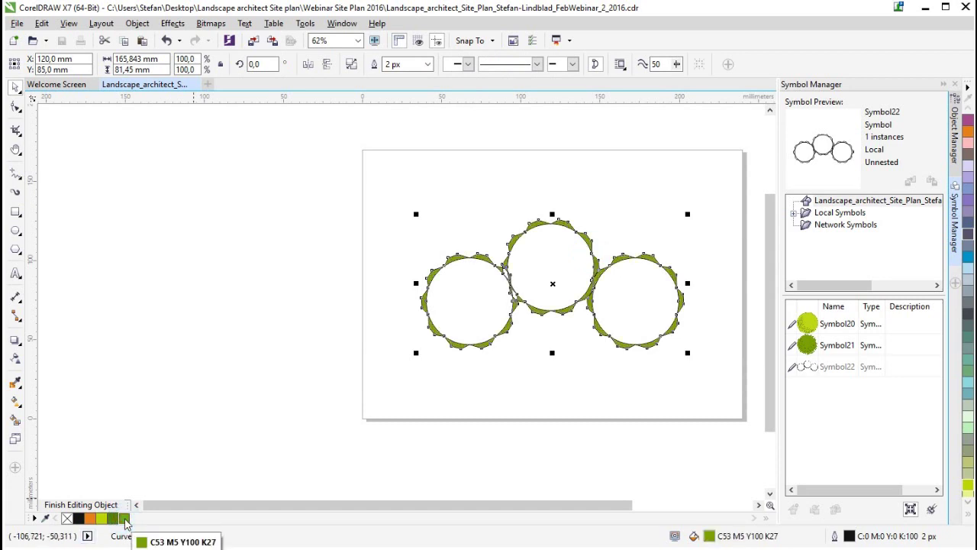
Break the combined three-tree curve apart into separate circles and scalloped outlines.
{"action": "scroll", "coordinate": [583, 252], "scroll_direction": "up", "scroll_amount": 2}
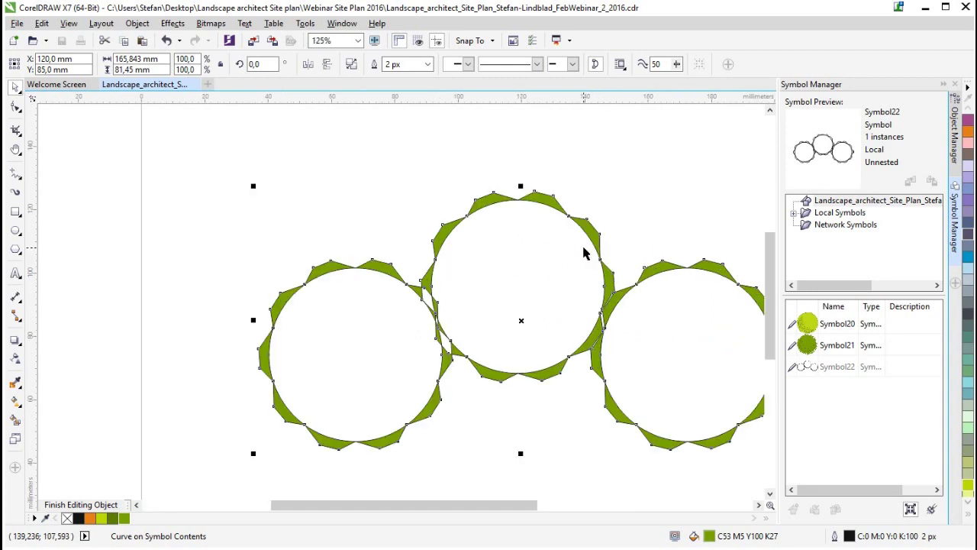
{"action": "scroll", "coordinate": [523, 227], "scroll_direction": "up", "scroll_amount": 4}
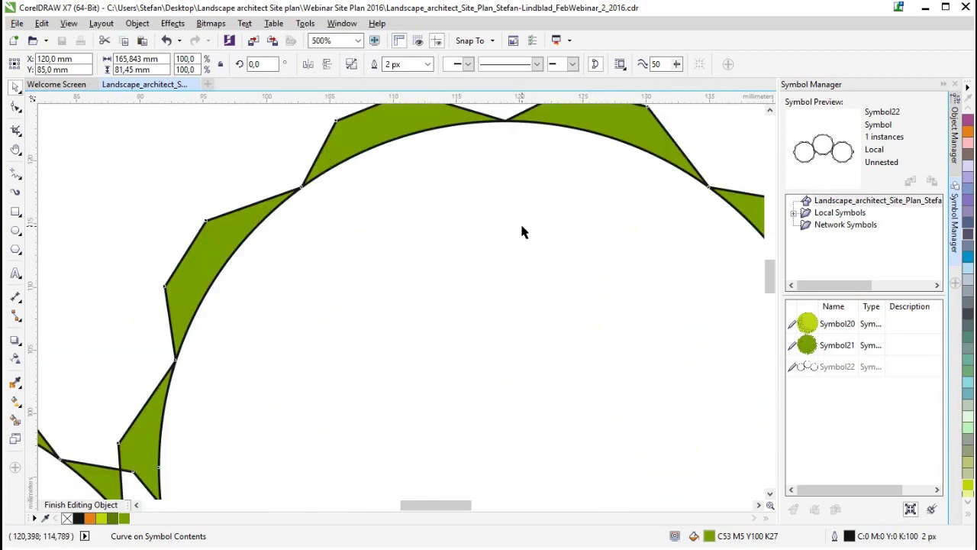
{"action": "scroll", "coordinate": [523, 231], "scroll_direction": "down", "scroll_amount": 4}
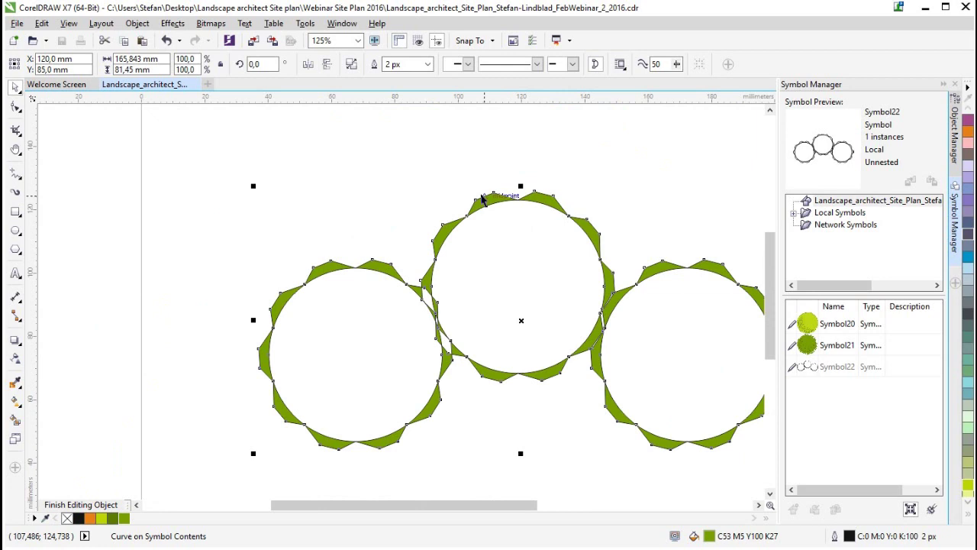
{"action": "left_click_drag", "start_coordinate": [484, 510], "coordinate": [513, 509]}
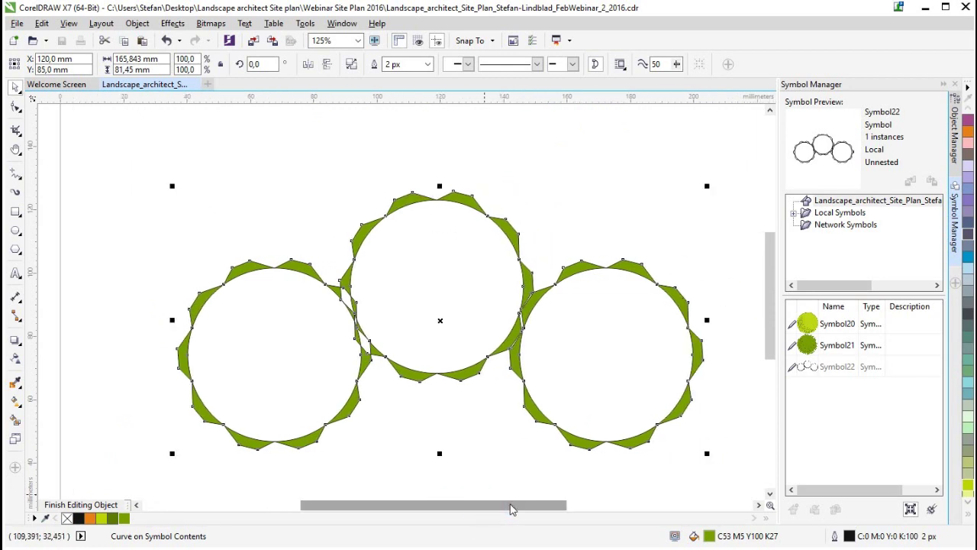
{"action": "left_click", "coordinate": [350, 67]}
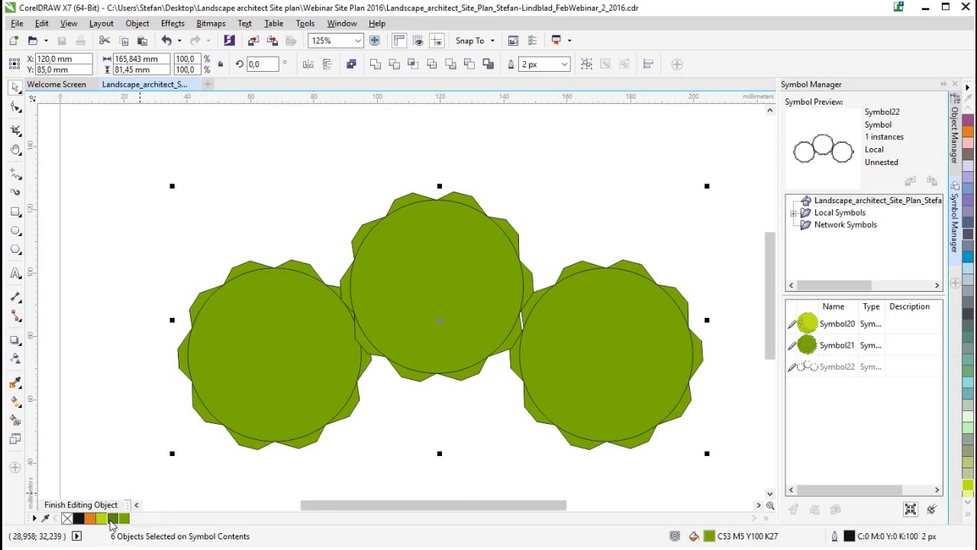
Set the outlines of all six tree shapes to 5 px wide in dark green C54 M9 Y100 K45.
{"action": "right_click", "coordinate": [101, 519]}
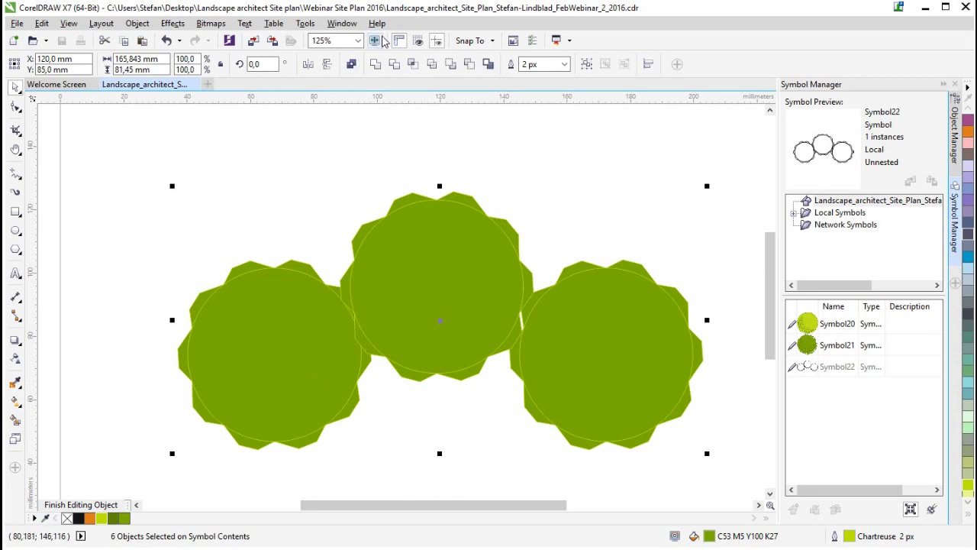
{"action": "left_click", "coordinate": [565, 64]}
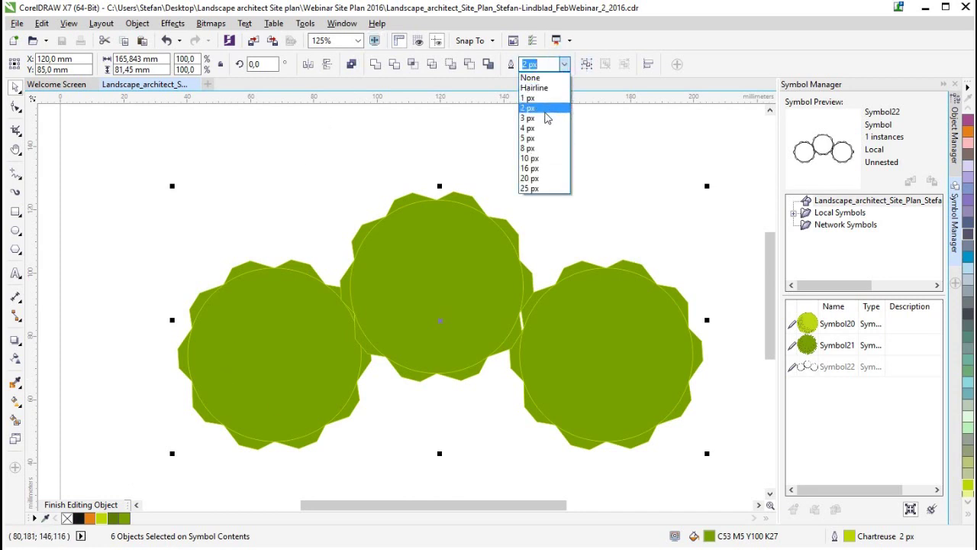
{"action": "left_click", "coordinate": [543, 118]}
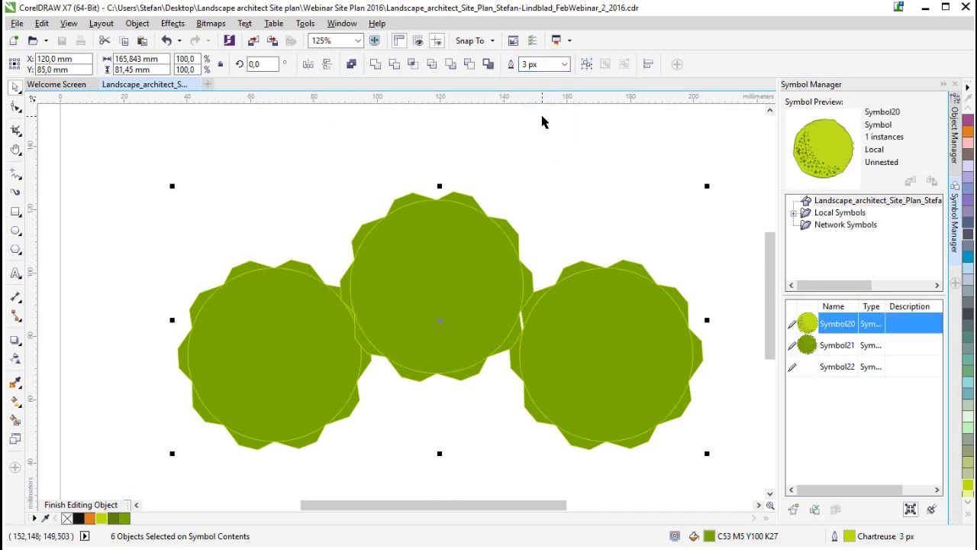
{"action": "left_click", "coordinate": [564, 65]}
{"action": "left_click", "coordinate": [534, 137]}
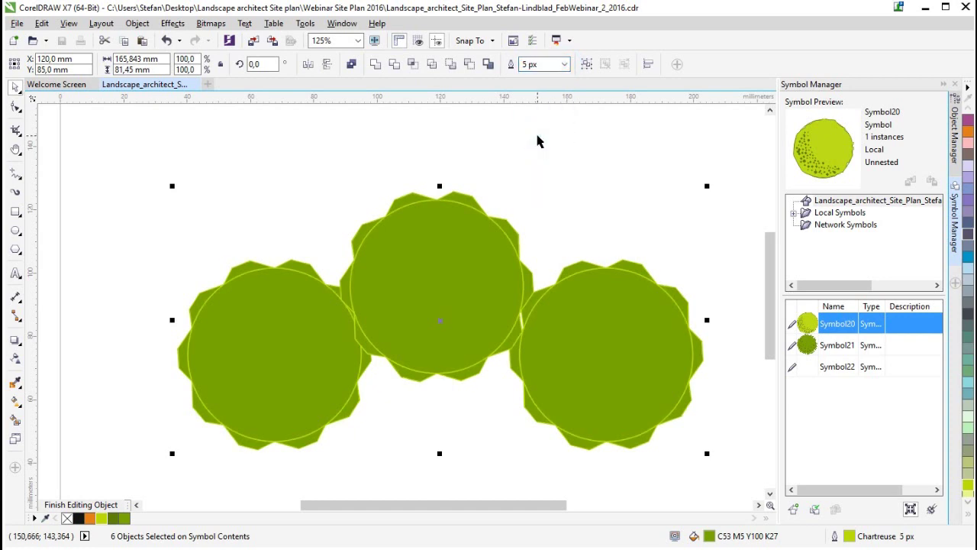
{"action": "right_click", "coordinate": [114, 519]}
{"action": "left_click", "coordinate": [497, 443]}
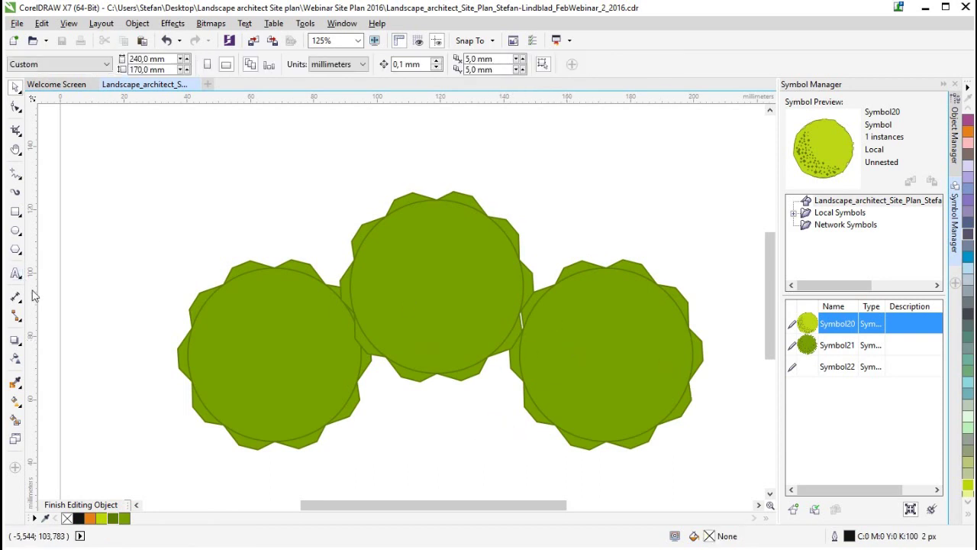
Finish editing the three-tree symbol and save the drawing.
{"action": "left_click", "coordinate": [16, 173]}
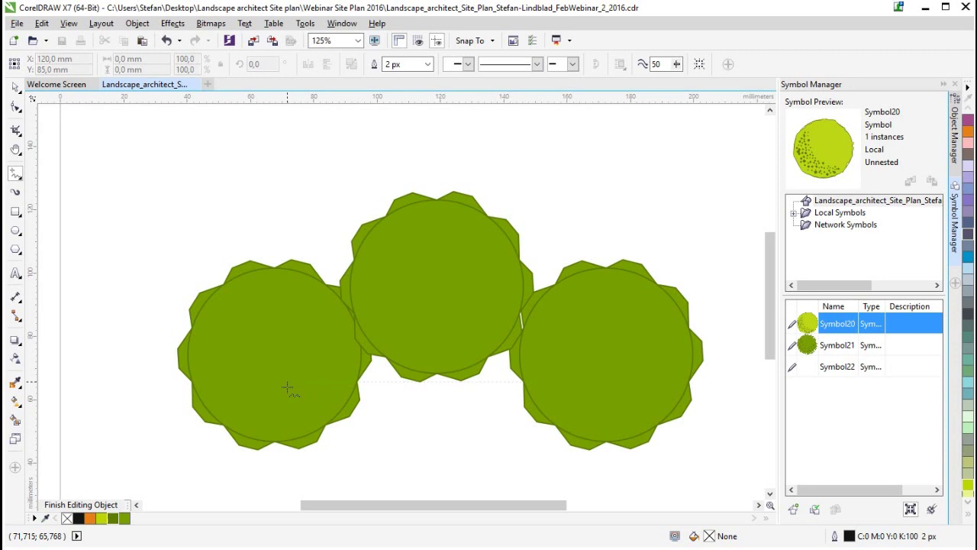
{"action": "left_click", "coordinate": [15, 87]}
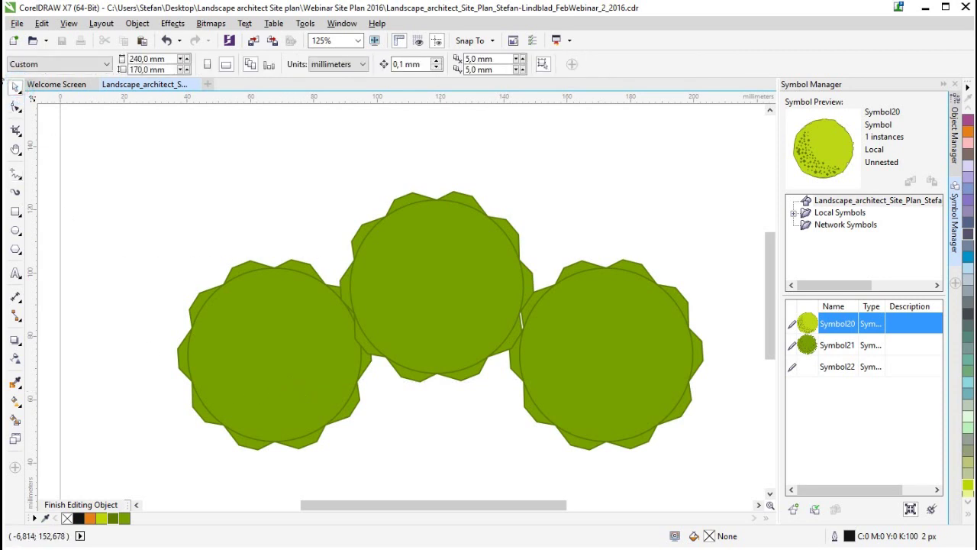
{"action": "right_click", "coordinate": [418, 302]}
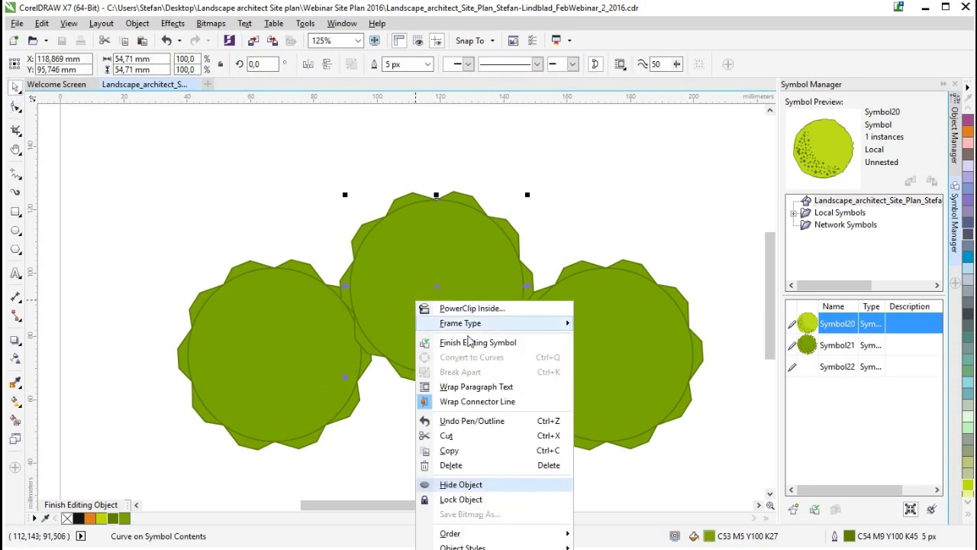
{"action": "left_click", "coordinate": [492, 343]}
{"action": "scroll", "coordinate": [489, 337], "scroll_direction": "down", "scroll_amount": 4}
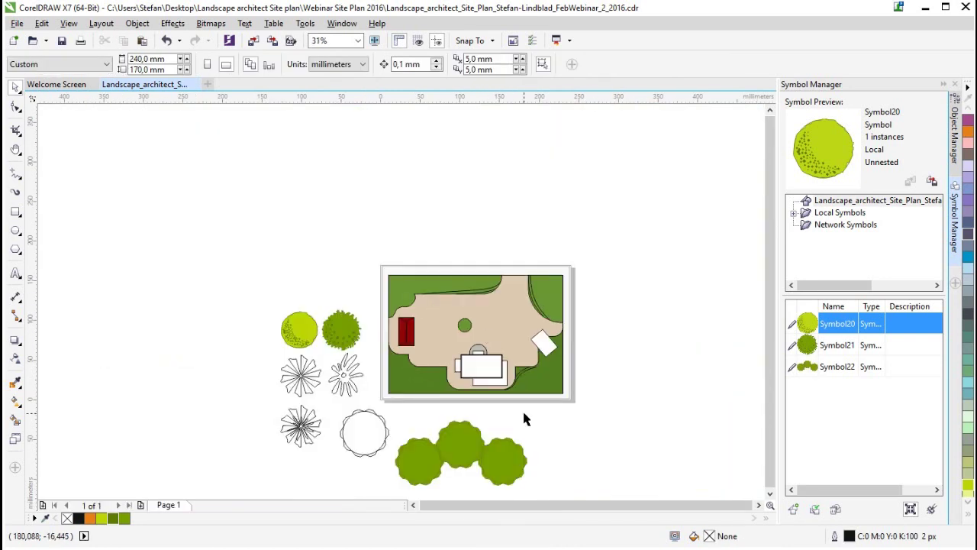
{"action": "left_click", "coordinate": [62, 41]}
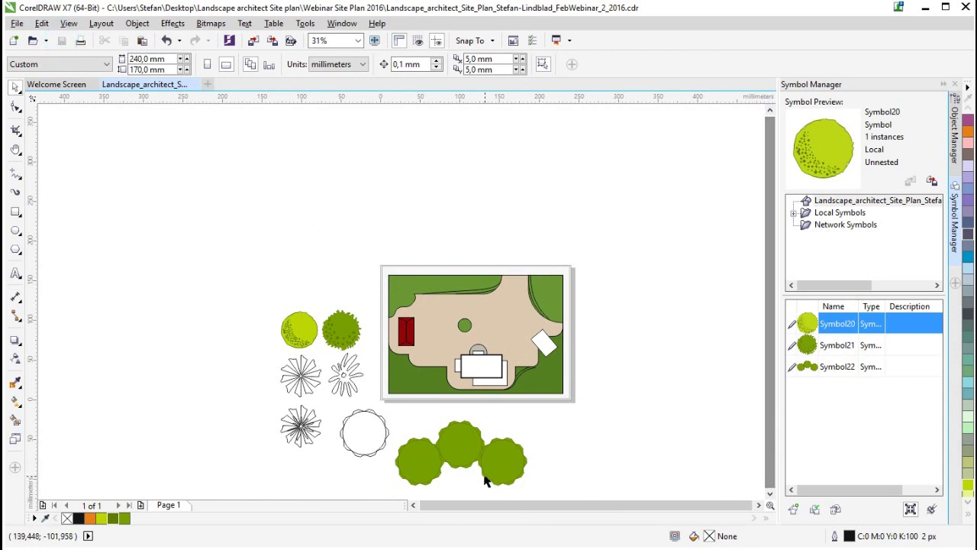
Move the three-tree symbol onto the site plan's lower-left lawn, scale it to about 67%, and mirror it vertically.
{"action": "left_click", "coordinate": [471, 450]}
{"action": "left_click_drag", "start_coordinate": [471, 451], "coordinate": [462, 276]}
{"action": "left_click_drag", "start_coordinate": [520, 313], "coordinate": [497, 415]}
{"action": "scroll", "coordinate": [392, 247], "scroll_direction": "up", "scroll_amount": 1}
{"action": "scroll", "coordinate": [493, 320], "scroll_direction": "down", "scroll_amount": 1}
{"action": "scroll", "coordinate": [493, 439], "scroll_direction": "up", "scroll_amount": 2}
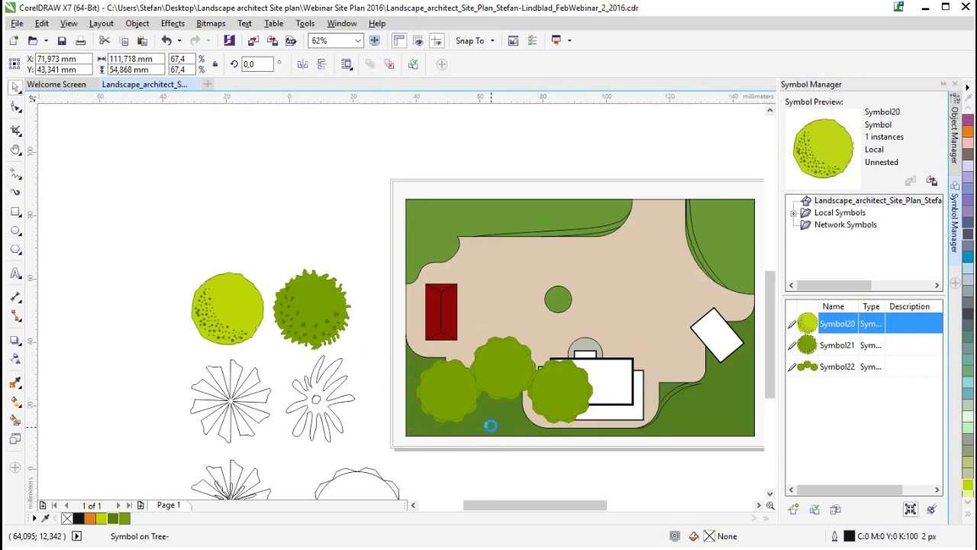
{"action": "left_click", "coordinate": [323, 64]}
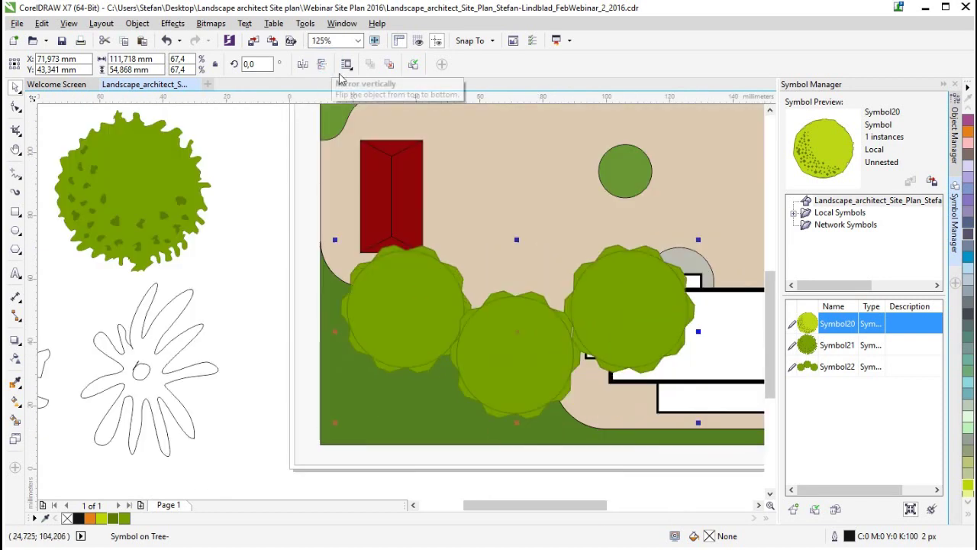
Rotate the three-tree symbol to about 339° and scale it to about 48% over the plan's lower-left lawn.
{"action": "left_click", "coordinate": [635, 295]}
{"action": "left_click_drag", "start_coordinate": [699, 240], "coordinate": [700, 327]}
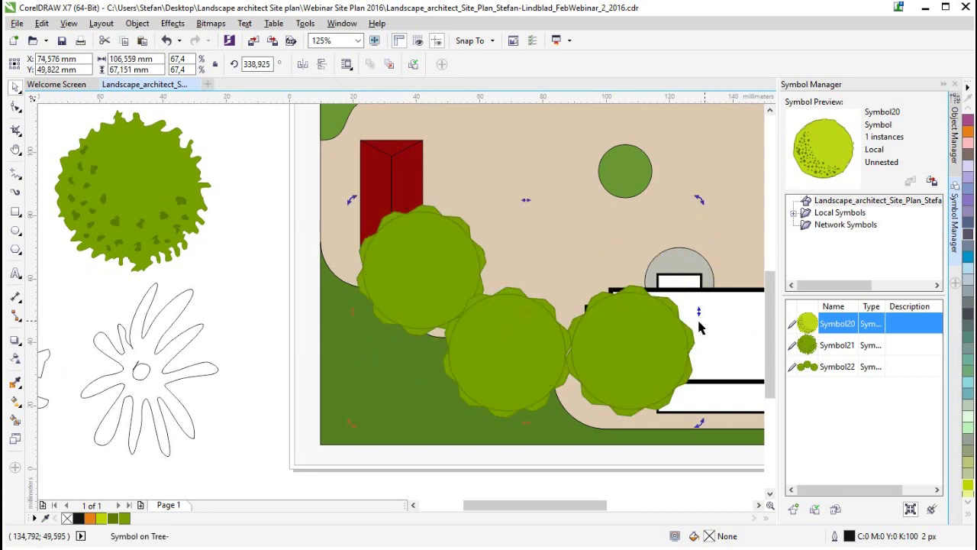
{"action": "left_click", "coordinate": [549, 351]}
{"action": "left_click_drag", "start_coordinate": [696, 201], "coordinate": [584, 273]}
{"action": "left_click_drag", "start_coordinate": [488, 363], "coordinate": [470, 372]}
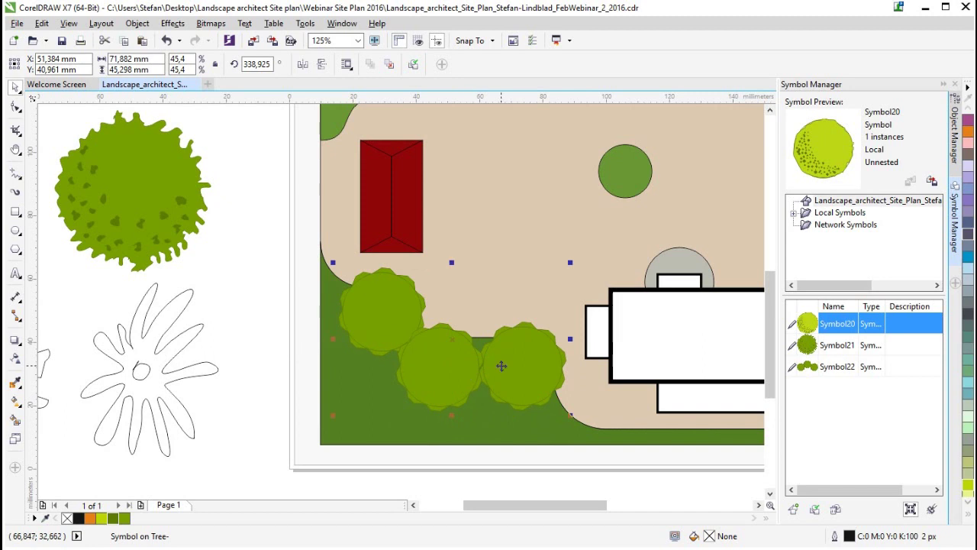
{"action": "left_click_drag", "start_coordinate": [569, 416], "coordinate": [583, 421]}
{"action": "left_click", "coordinate": [559, 390]}
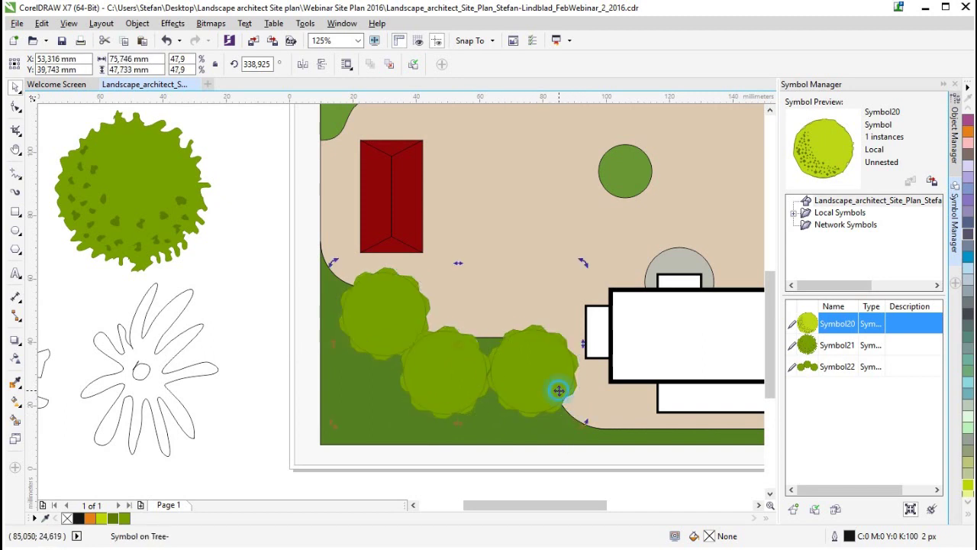
{"action": "scroll", "coordinate": [557, 388], "scroll_direction": "down", "scroll_amount": 2}
{"action": "left_click_drag", "start_coordinate": [610, 504], "coordinate": [614, 505]}
{"action": "left_click", "coordinate": [447, 442]}
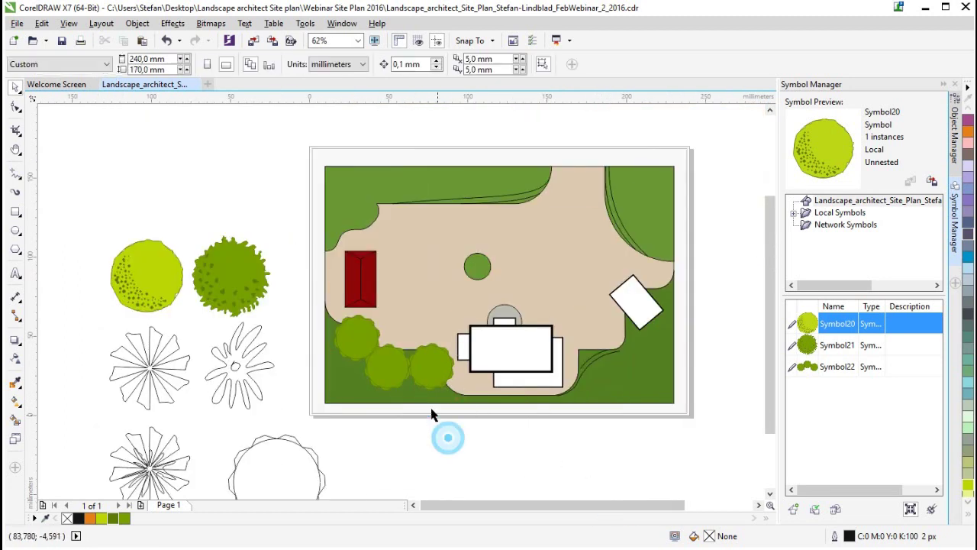
Place an instance of the spiky tree Symbol21 on the plan's upper-right lawn and scale it to about 64%.
{"action": "left_click", "coordinate": [435, 365]}
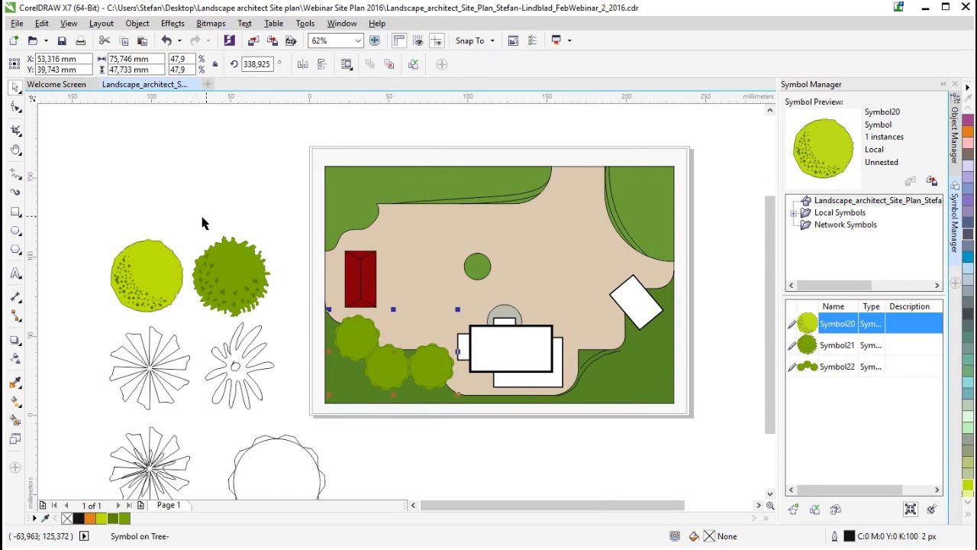
{"action": "left_click_drag", "start_coordinate": [177, 209], "coordinate": [285, 333]}
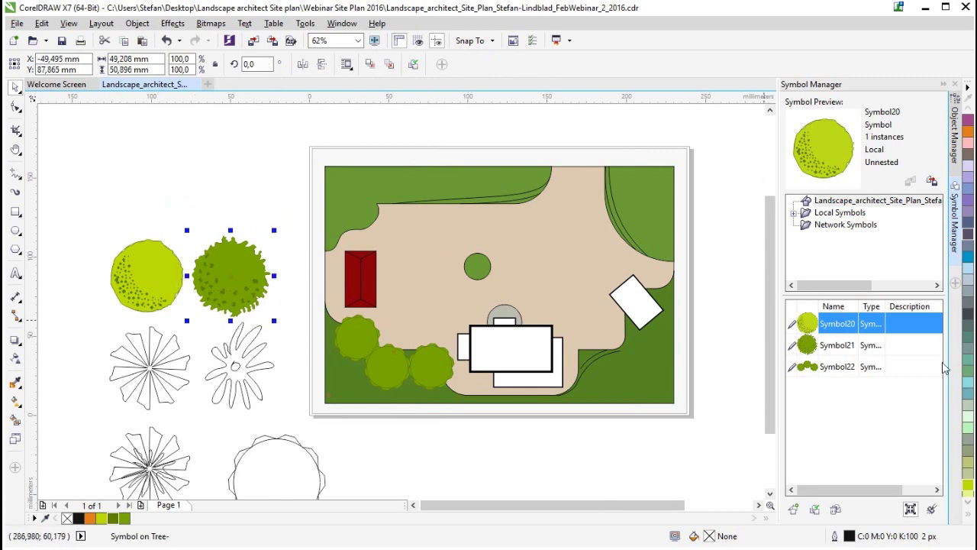
{"action": "left_click", "coordinate": [837, 350]}
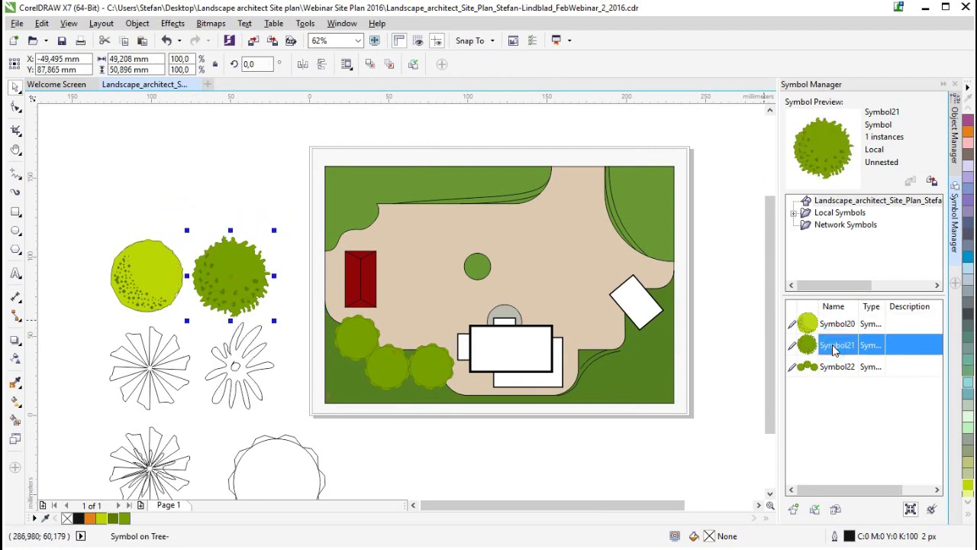
{"action": "left_click_drag", "start_coordinate": [650, 192], "coordinate": [651, 193]}
{"action": "left_click_drag", "start_coordinate": [693, 145], "coordinate": [685, 175]}
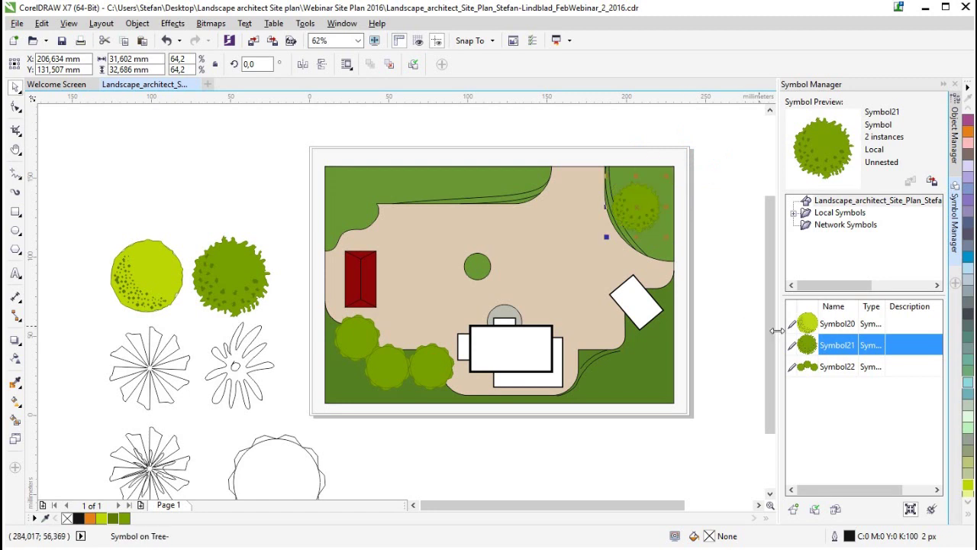
Place another Symbol21 tree on the lower-right lawn, shrink it, and move it next to the small rotated white building.
{"action": "left_click_drag", "start_coordinate": [834, 347], "coordinate": [643, 378]}
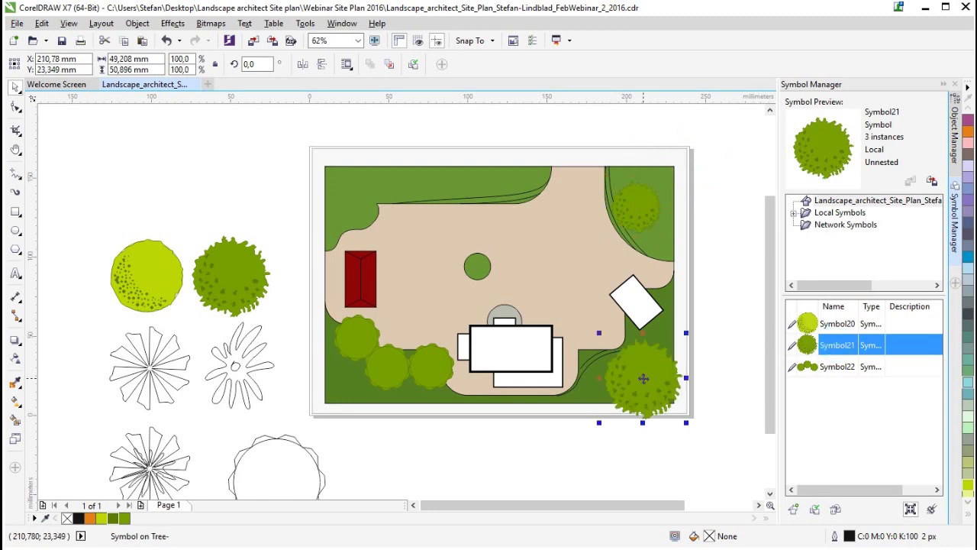
{"action": "left_click_drag", "start_coordinate": [687, 421], "coordinate": [632, 364]}
{"action": "mouse_move", "coordinate": [629, 361]}
{"action": "left_mouse_down"}
{"action": "mouse_move", "coordinate": [645, 376]}
{"action": "mouse_move", "coordinate": [630, 340]}
{"action": "mouse_move", "coordinate": [645, 353]}
{"action": "left_mouse_up"}
Scale the three-tree symbol to about 29% and position it along the edge of the lower-left lawn.
{"action": "left_click", "coordinate": [447, 378]}
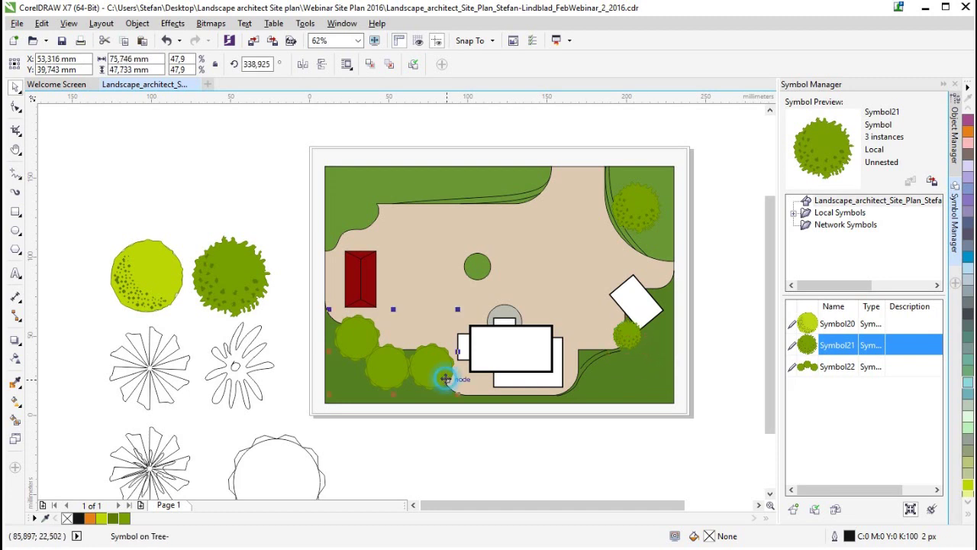
{"action": "left_click_drag", "start_coordinate": [458, 394], "coordinate": [412, 379]}
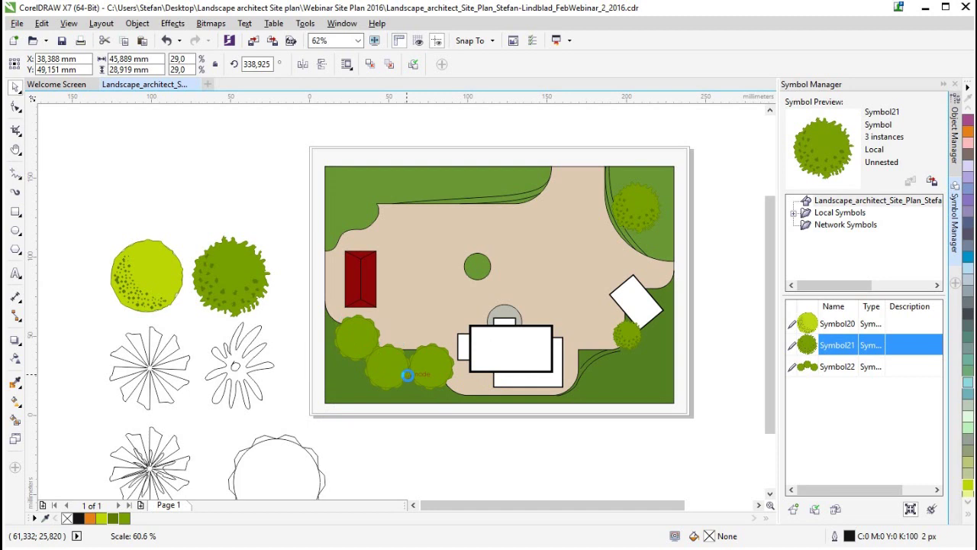
{"action": "mouse_move", "coordinate": [366, 341]}
{"action": "left_mouse_down"}
{"action": "mouse_move", "coordinate": [374, 373]}
{"action": "mouse_move", "coordinate": [384, 361]}
{"action": "mouse_move", "coordinate": [371, 377]}
{"action": "mouse_move", "coordinate": [373, 359]}
{"action": "left_mouse_up"}
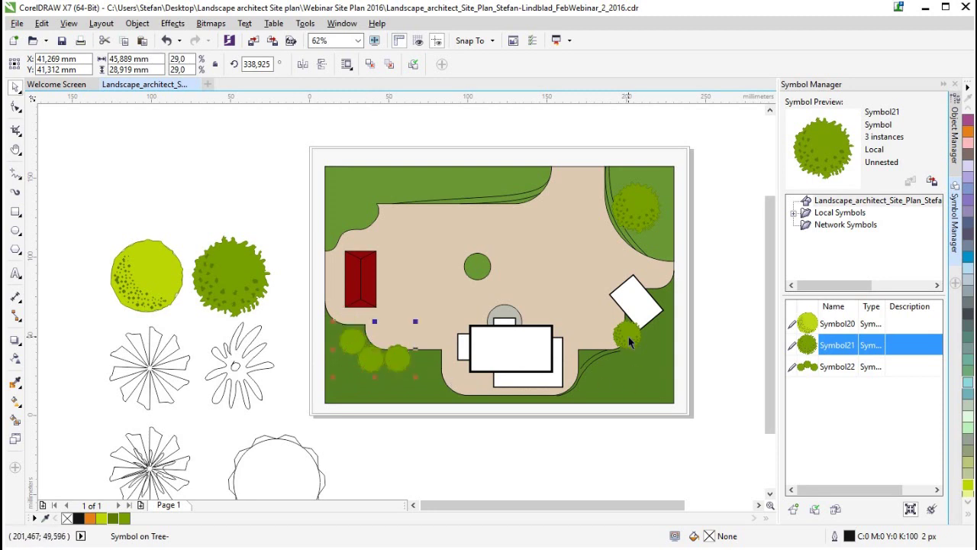
Add another Symbol21 tree just below the small tree on the lower-right lawn, scaled to about 36%.
{"action": "left_click_drag", "start_coordinate": [829, 345], "coordinate": [619, 374]}
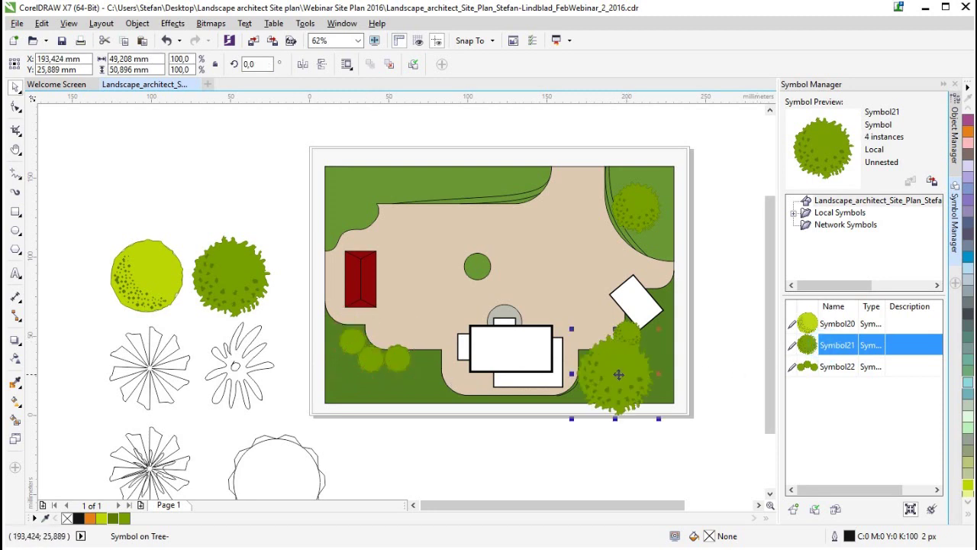
{"action": "left_click_drag", "start_coordinate": [660, 329], "coordinate": [636, 379]}
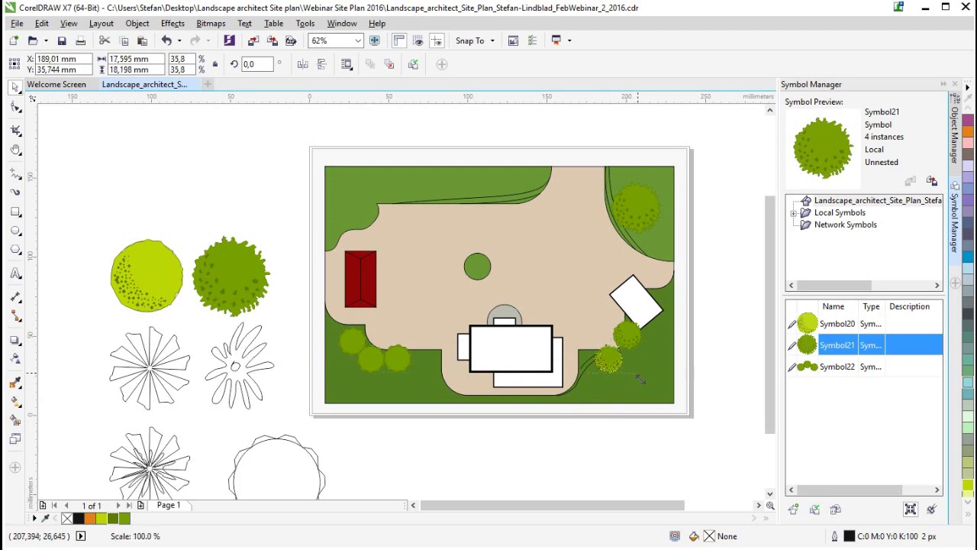
Place two instances of the light green tree Symbol20 on the plan's upper-left lawn and scale both down.
{"action": "left_click", "coordinate": [141, 277]}
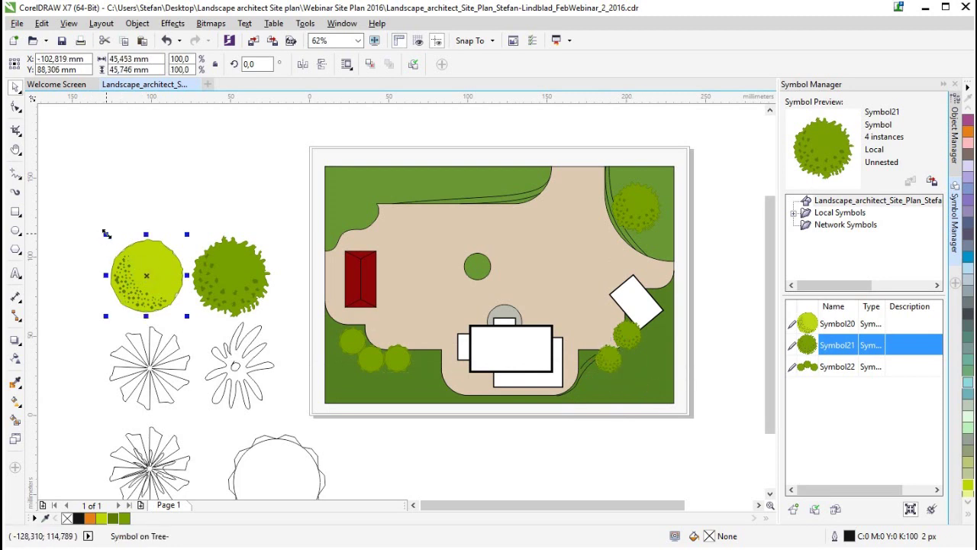
{"action": "left_click", "coordinate": [839, 324]}
{"action": "left_click_drag", "start_coordinate": [840, 324], "coordinate": [406, 181]}
{"action": "left_click_drag", "start_coordinate": [446, 139], "coordinate": [410, 192]}
{"action": "left_click_drag", "start_coordinate": [825, 327], "coordinate": [343, 186]}
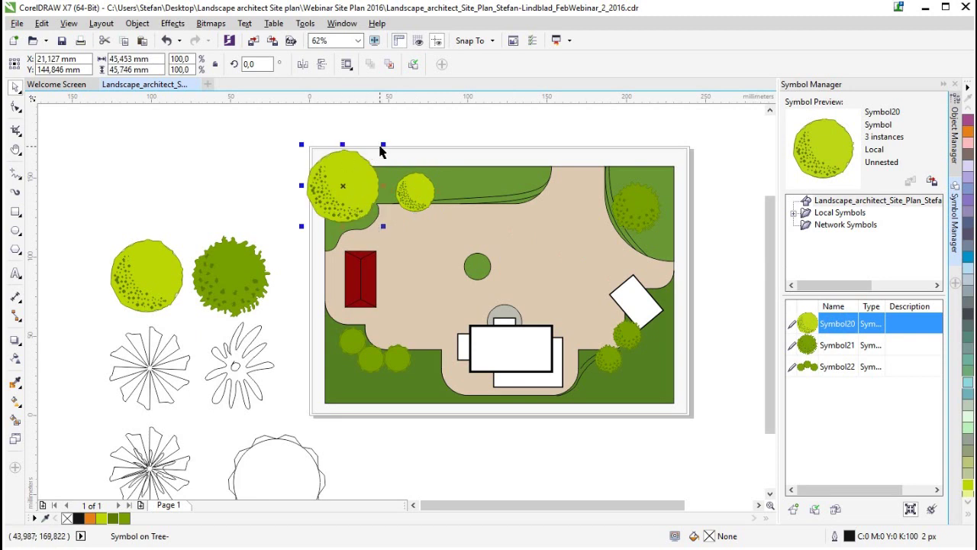
{"action": "left_click_drag", "start_coordinate": [382, 146], "coordinate": [374, 209]}
{"action": "left_click", "coordinate": [638, 216]}
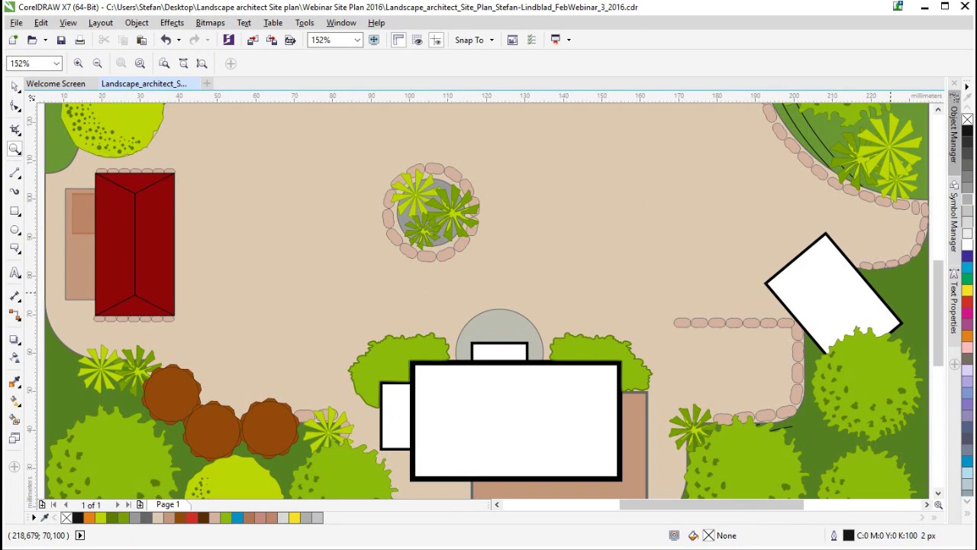
Fit all objects of the completed site plan in the view and examine the planting layout and the space around it.
{"action": "right_click", "coordinate": [600, 299]}
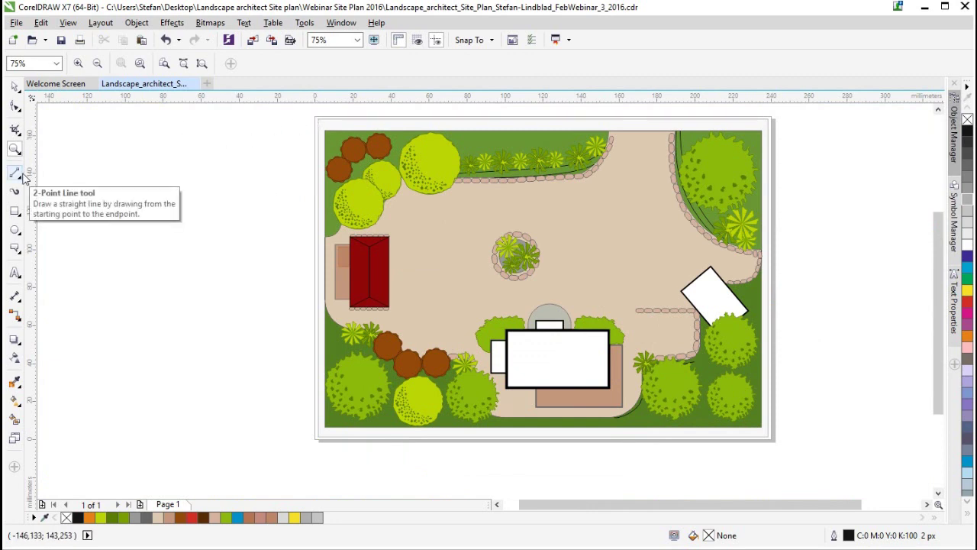
{"action": "key", "text": "ctrl+a"}
{"action": "left_click", "coordinate": [356, 40]}
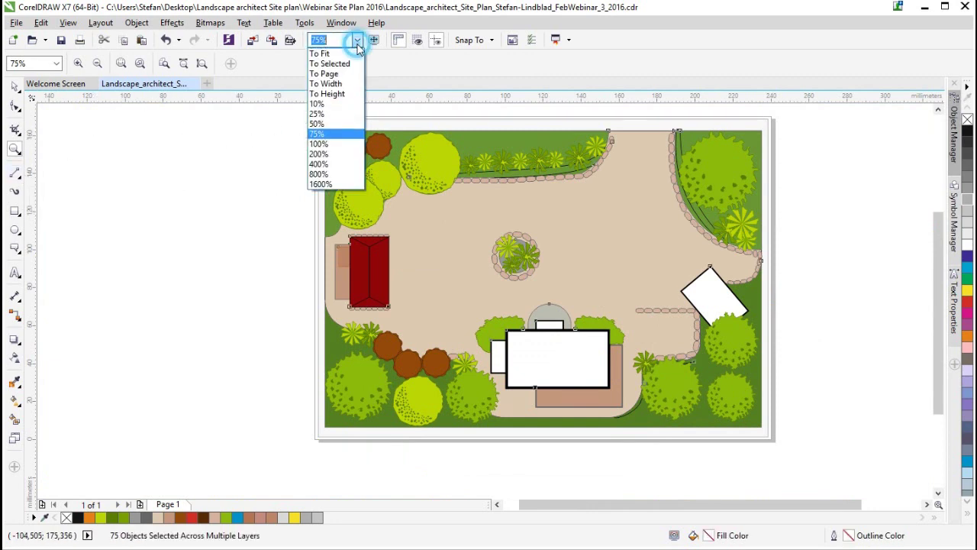
{"action": "left_click", "coordinate": [336, 64]}
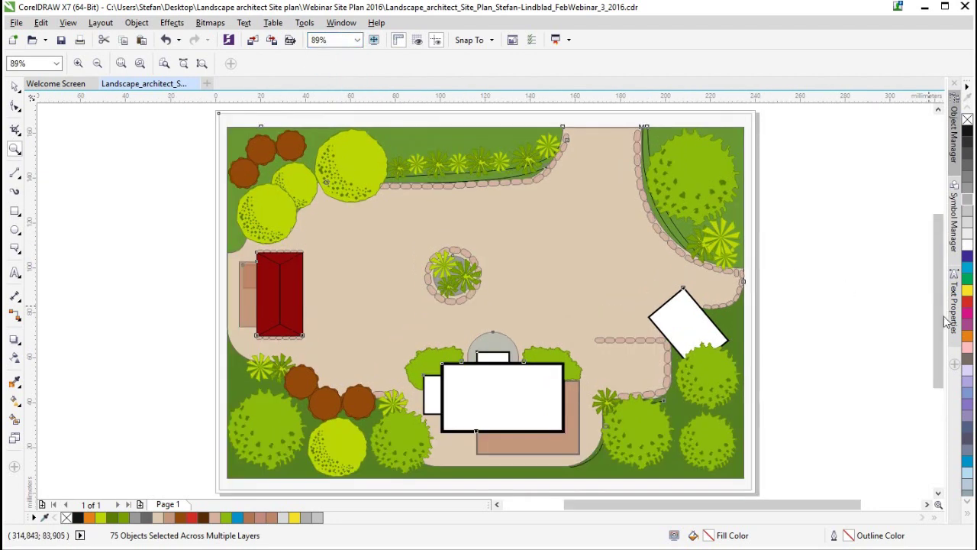
{"action": "left_click", "coordinate": [15, 86]}
{"action": "left_click", "coordinate": [851, 357]}
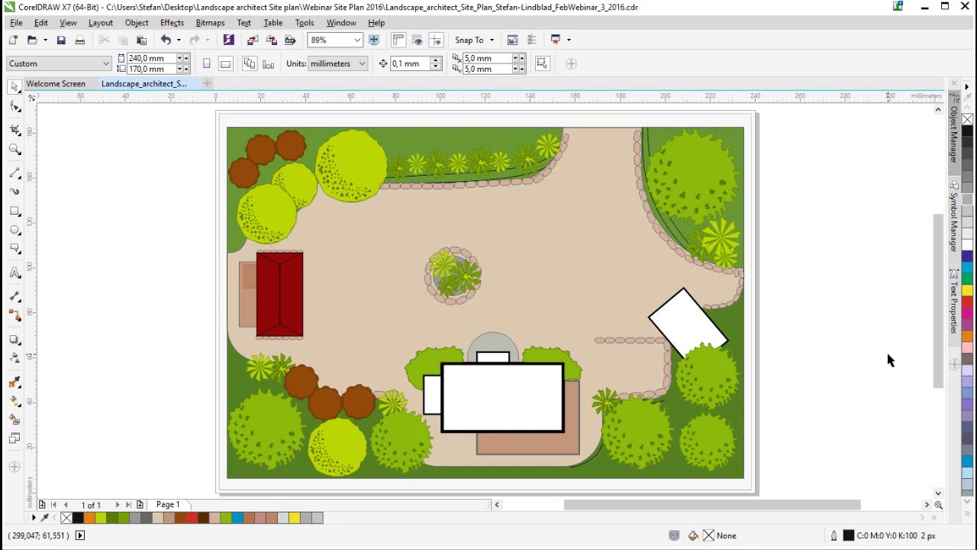
{"action": "left_click_drag", "start_coordinate": [746, 504], "coordinate": [712, 504]}
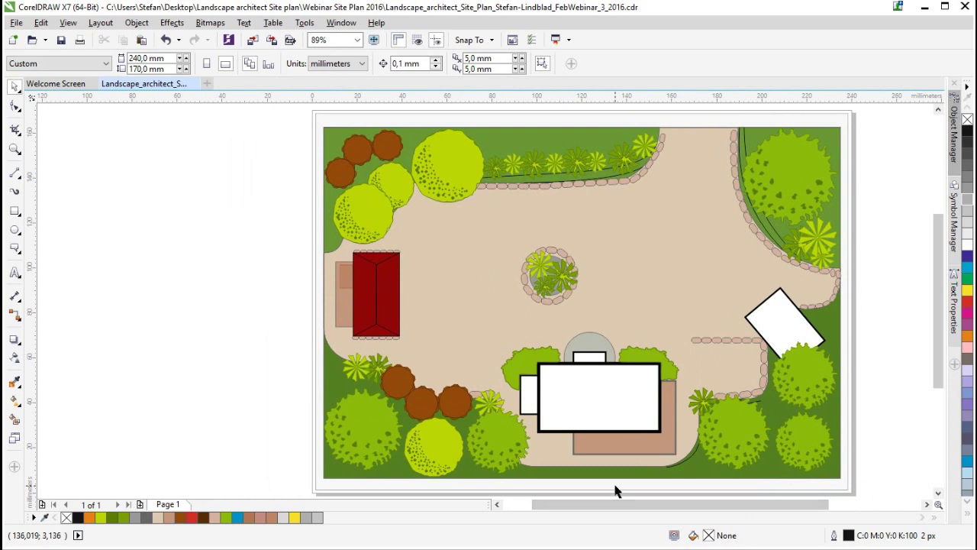
{"action": "mouse_move", "coordinate": [617, 501]}
{"action": "left_mouse_down"}
{"action": "mouse_move", "coordinate": [617, 513]}
{"action": "mouse_move", "coordinate": [594, 514]}
{"action": "left_mouse_up"}
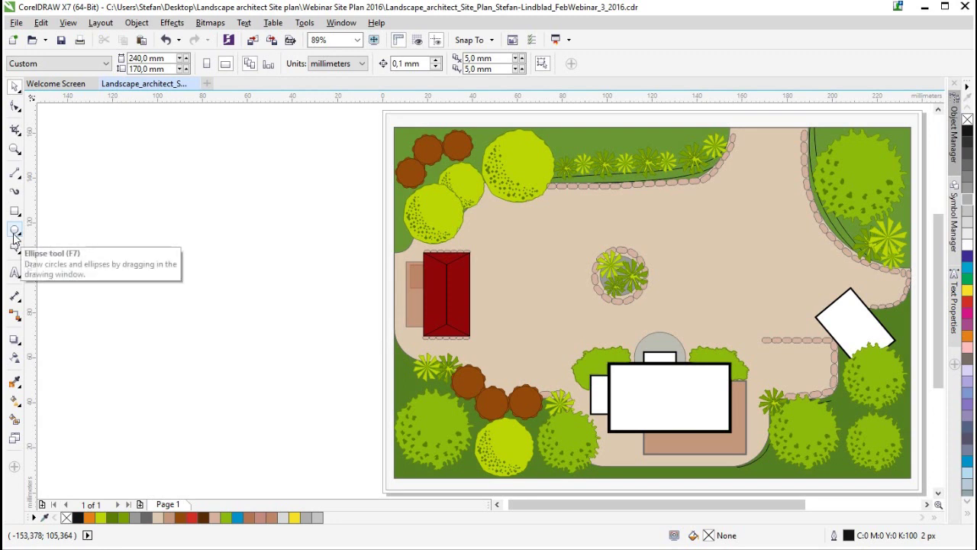
{"action": "left_click_drag", "start_coordinate": [559, 505], "coordinate": [596, 508]}
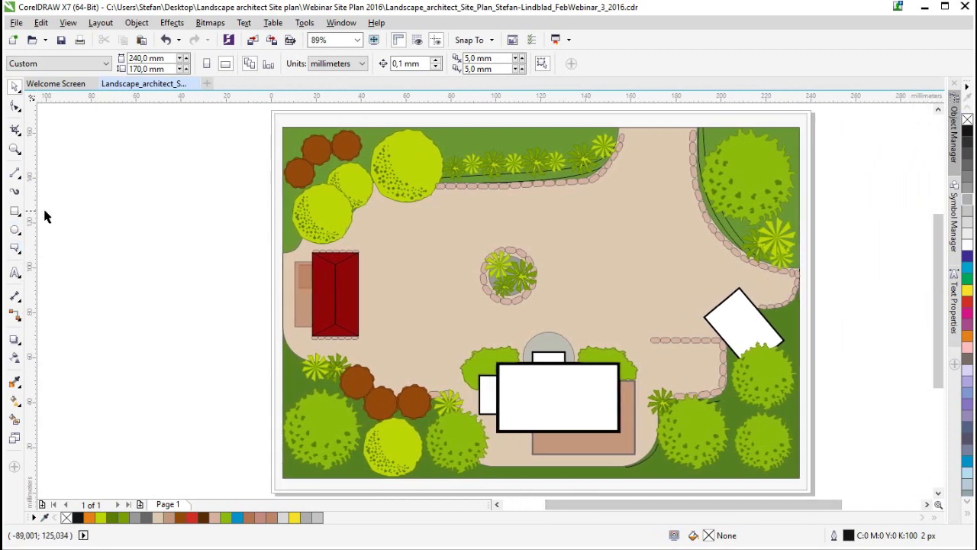
Draw five paragraph text frames beside the site plan: three stacked on its left and two about 42 mm wide on its right.
{"action": "left_click", "coordinate": [15, 272]}
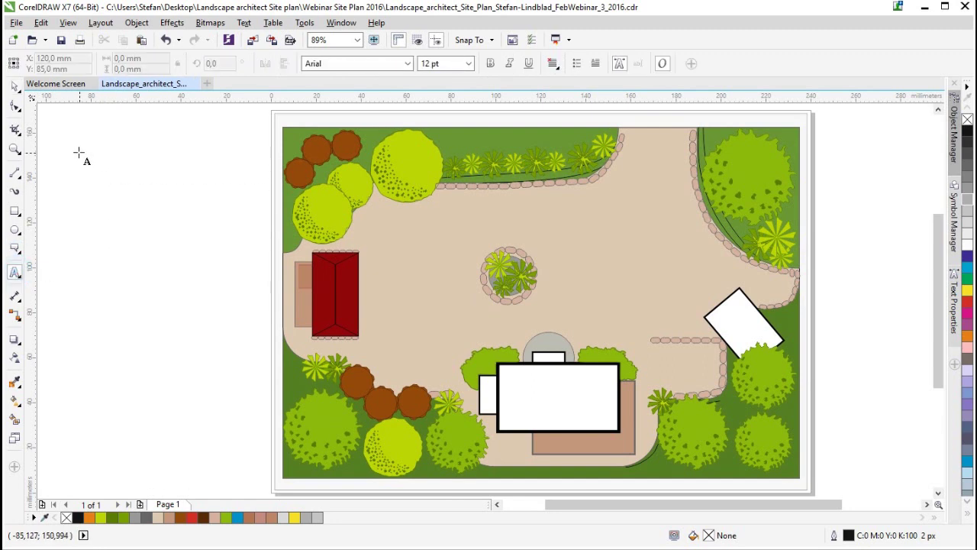
{"action": "left_click_drag", "start_coordinate": [70, 131], "coordinate": [230, 212]}
{"action": "left_click_drag", "start_coordinate": [71, 227], "coordinate": [234, 311]}
{"action": "left_click_drag", "start_coordinate": [71, 322], "coordinate": [230, 395]}
{"action": "left_click_drag", "start_coordinate": [823, 126], "coordinate": [922, 207]}
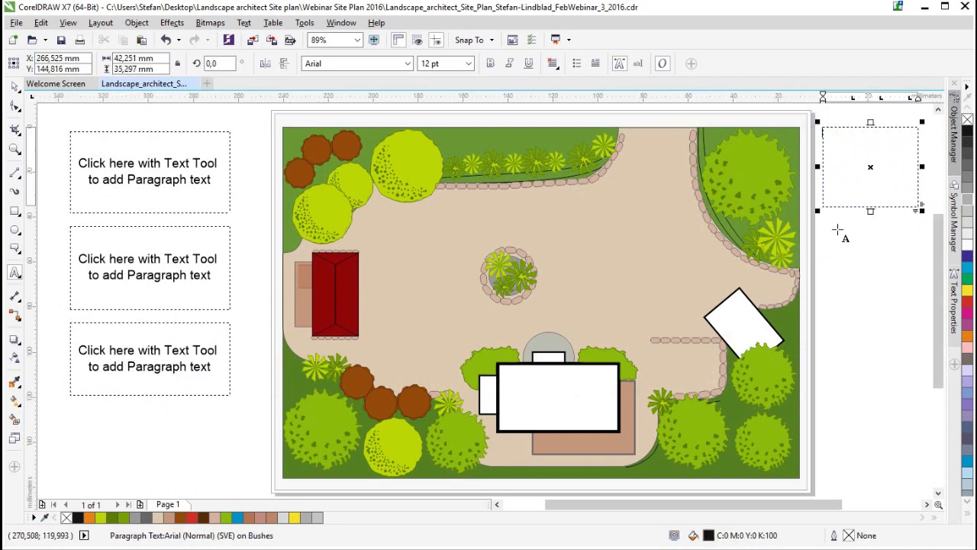
{"action": "left_click_drag", "start_coordinate": [824, 223], "coordinate": [922, 281]}
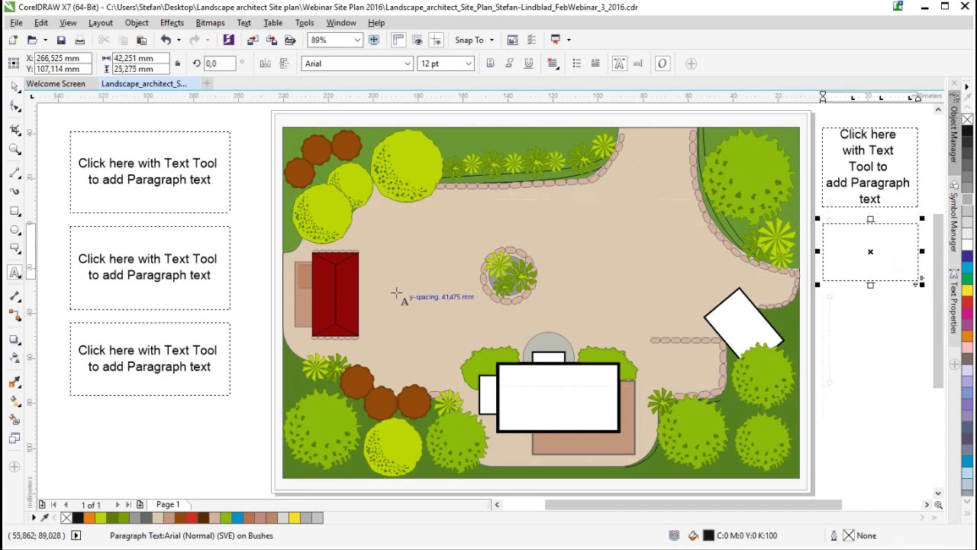
{"action": "left_click", "coordinate": [14, 87]}
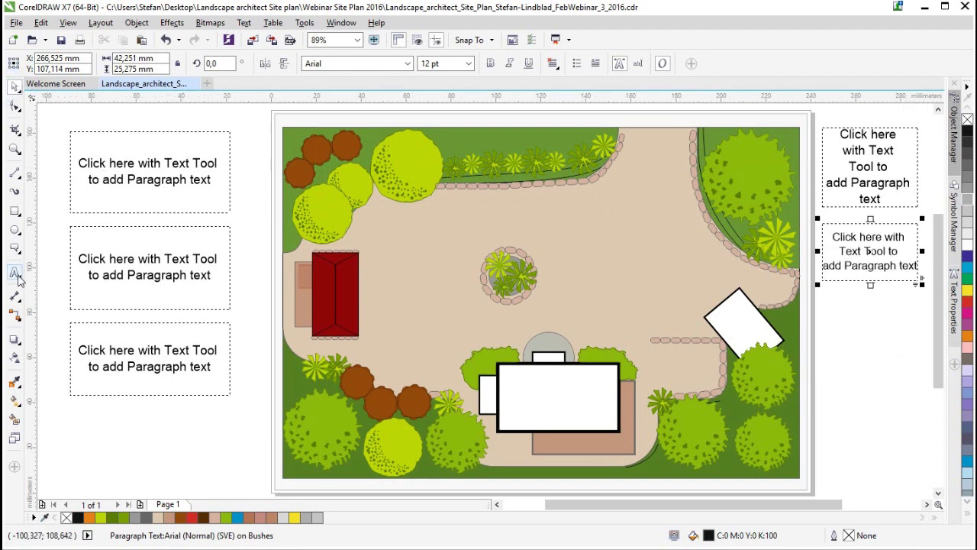
Fill the upper text frame beside the plan's left edge with placeholder text.
{"action": "key", "text": "F8"}
{"action": "left_click", "coordinate": [112, 161]}
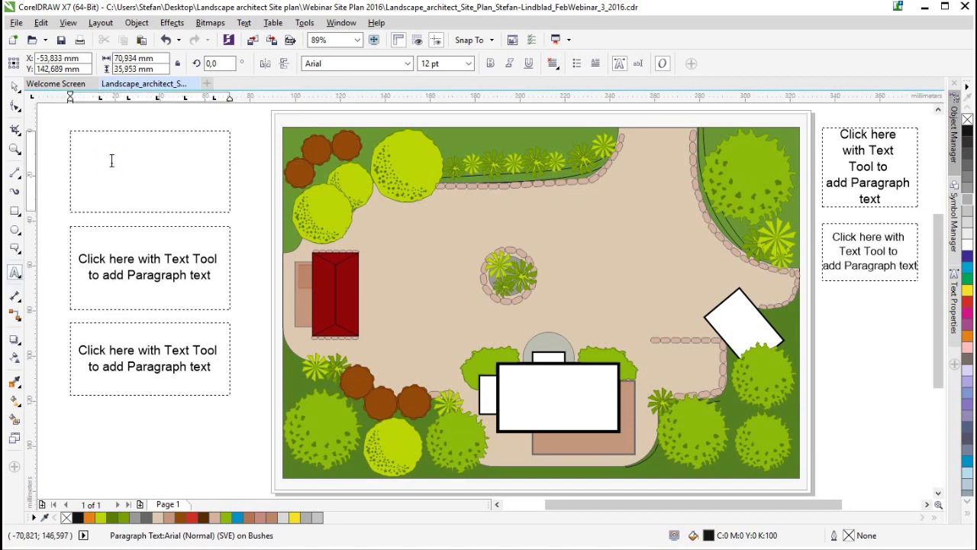
{"action": "right_click", "coordinate": [111, 160]}
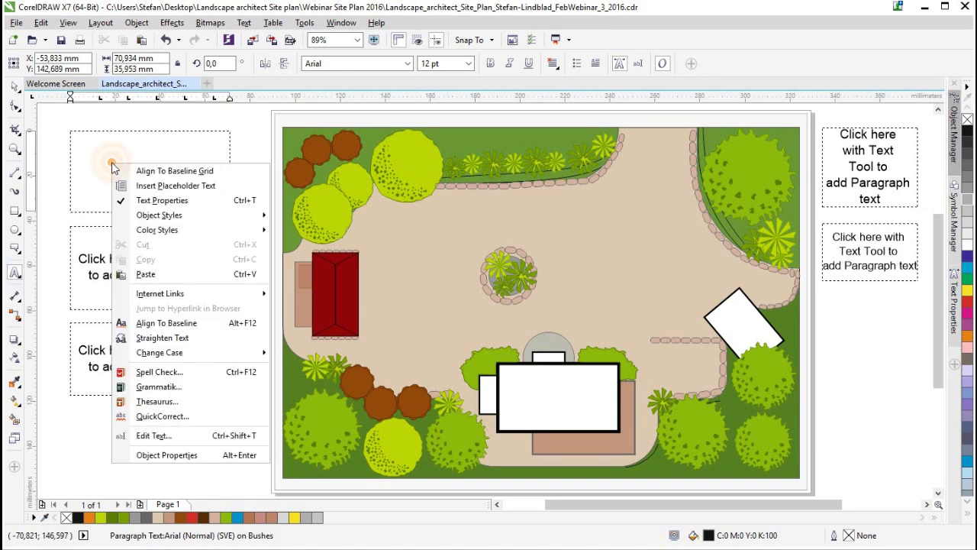
{"action": "left_click", "coordinate": [155, 187]}
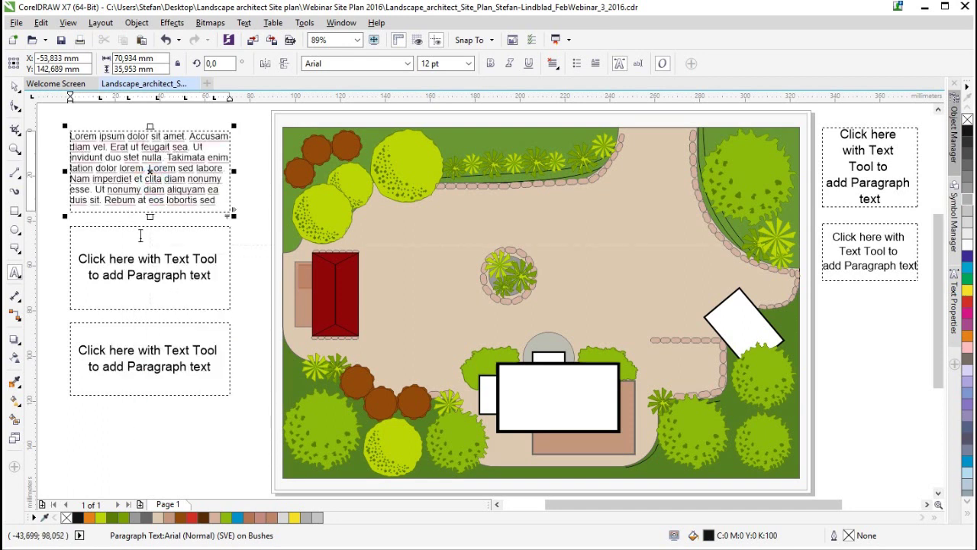
Enter "Artist Studio", "Reed roof," and "Terrace, sand colour" on three lines in the middle text frame left of the plan.
{"action": "left_click", "coordinate": [107, 255]}
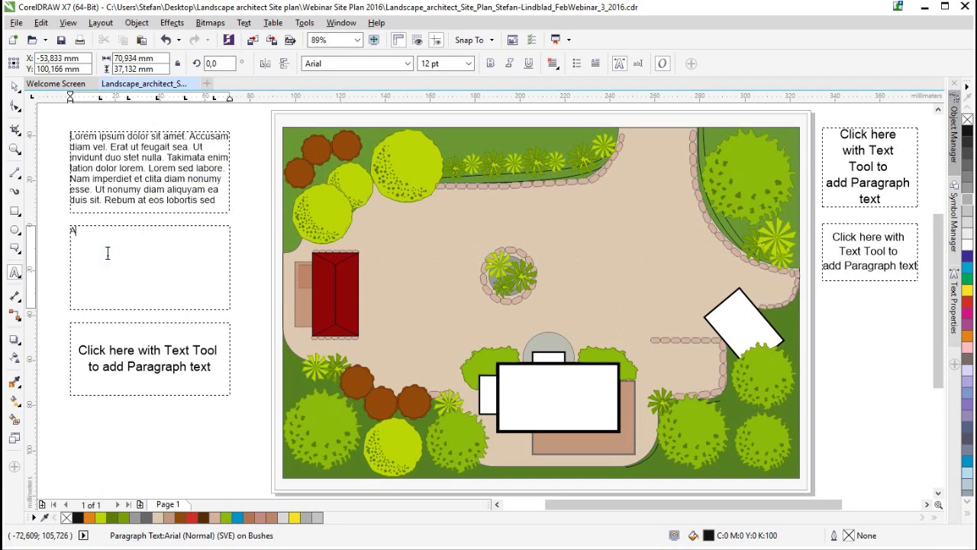
{"action": "type", "text": "Artist Studio"}
{"action": "key", "text": "Return"}
{"action": "type", "text": "Reed ro"}
{"action": "type", "text": "ace"}
{"action": "type", "text": ", sand colour"}
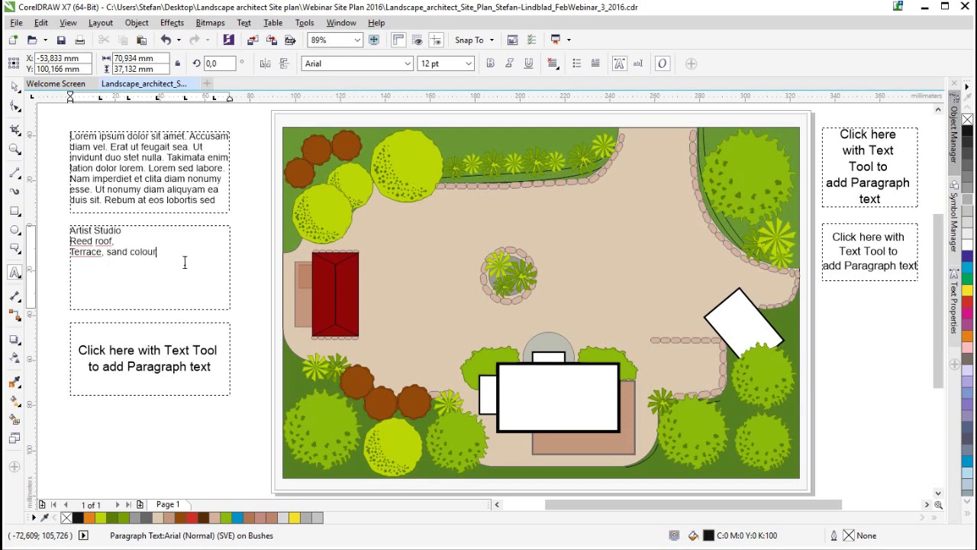
Copy the three Artist Studio lines into a separate artistic text object and place it just right of the red-roofed building.
{"action": "left_click_drag", "start_coordinate": [175, 249], "coordinate": [70, 229]}
{"action": "key", "text": "ctrl+c"}
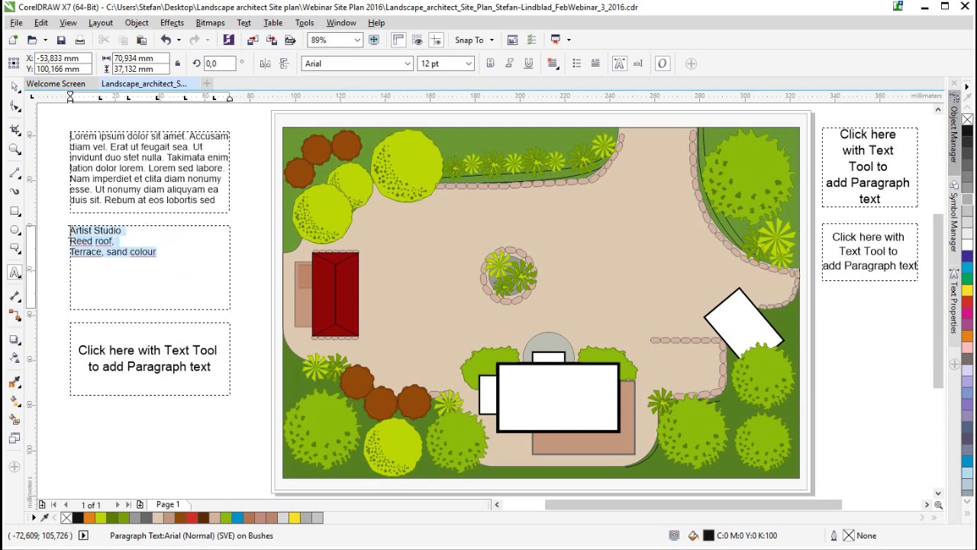
{"action": "left_click", "coordinate": [195, 248]}
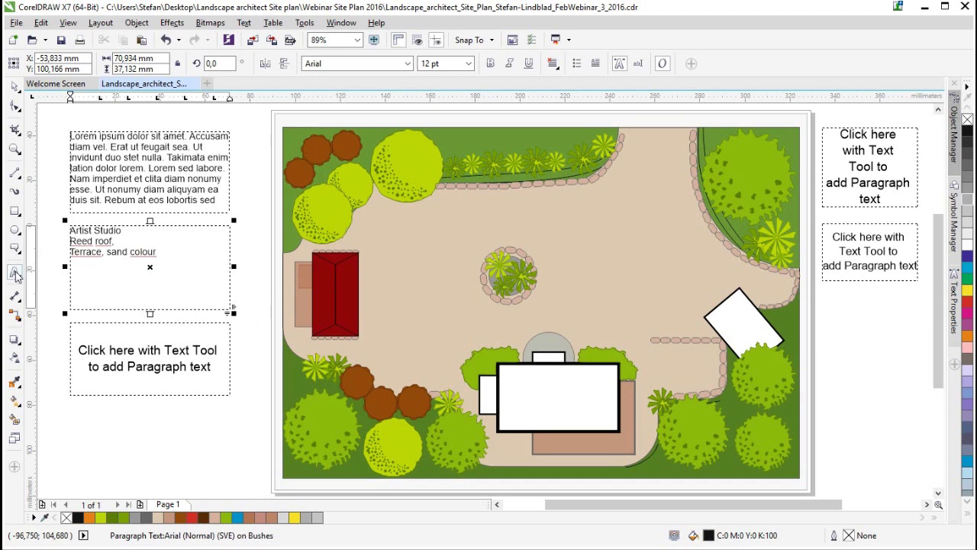
{"action": "left_click", "coordinate": [251, 338]}
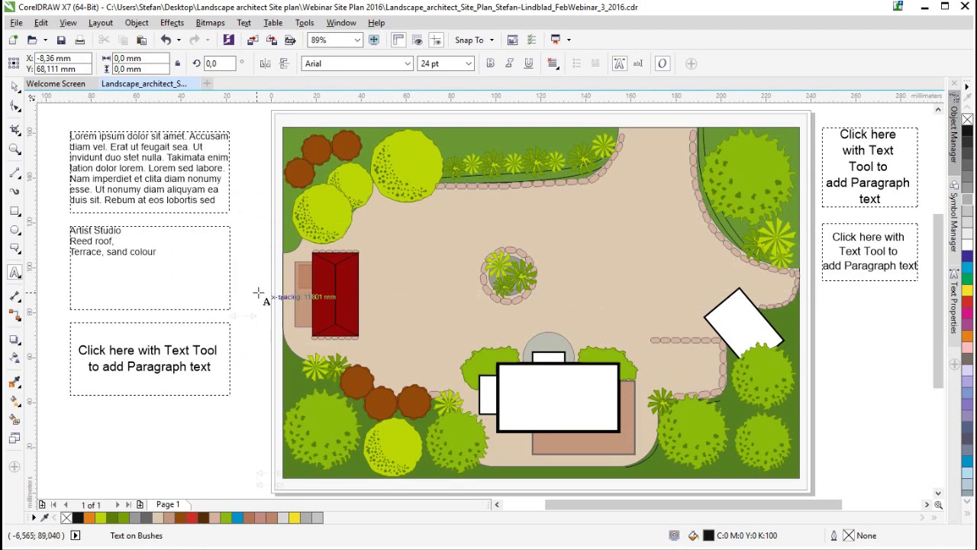
{"action": "key", "text": "ctrl+v"}
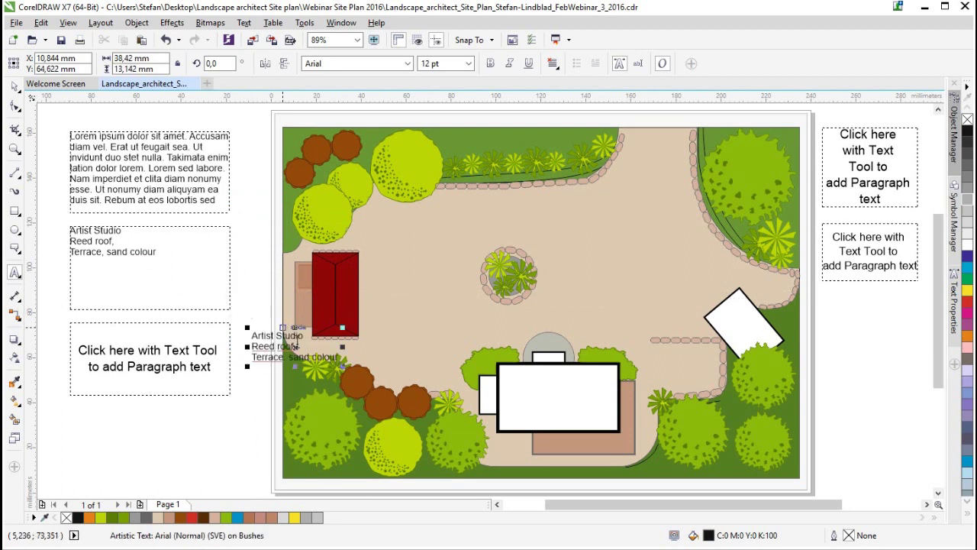
{"action": "left_click_drag", "start_coordinate": [296, 346], "coordinate": [422, 279]}
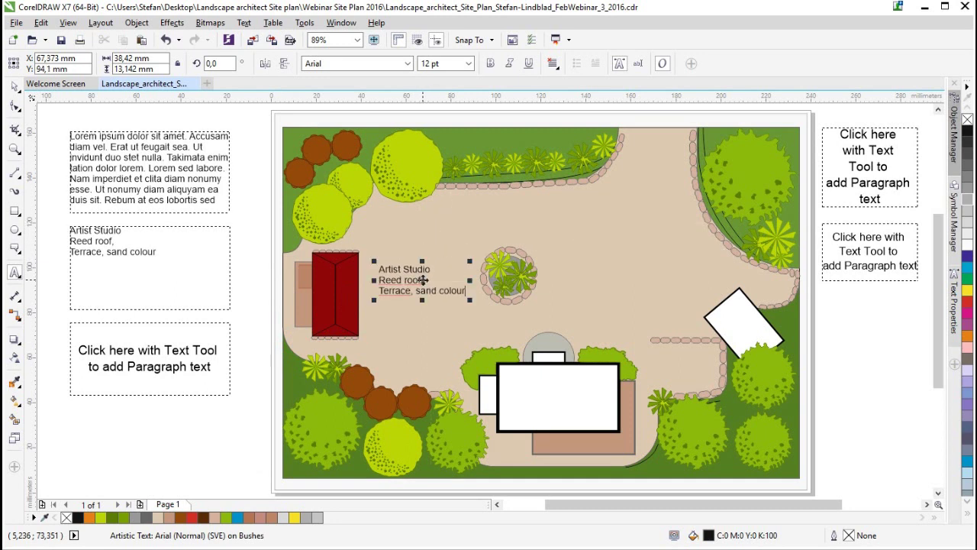
Delete the placeholder-text frame and the unused paragraph frames, and move the Artist Studio frame up beside the plan's upper-left corner.
{"action": "left_click", "coordinate": [15, 87]}
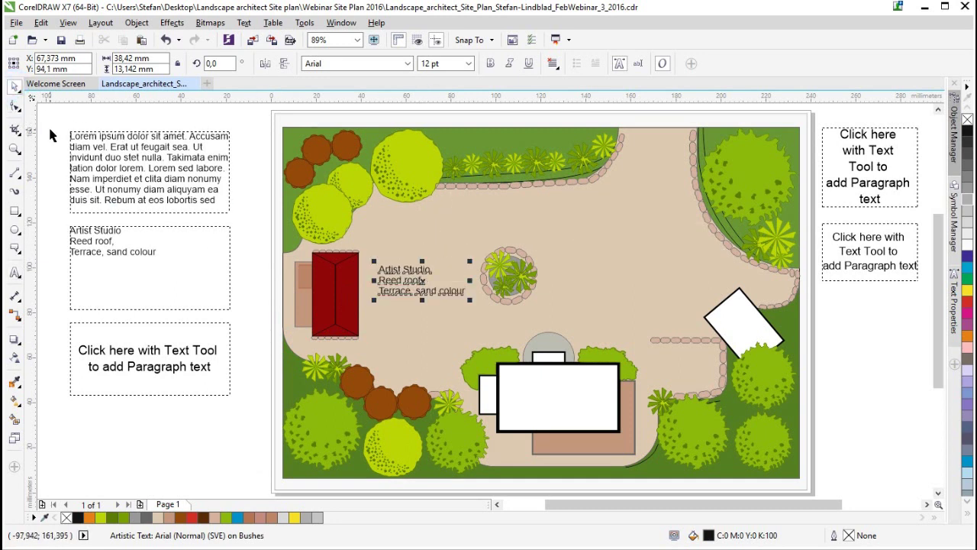
{"action": "left_click_drag", "start_coordinate": [61, 130], "coordinate": [240, 217]}
{"action": "key", "text": "Delete"}
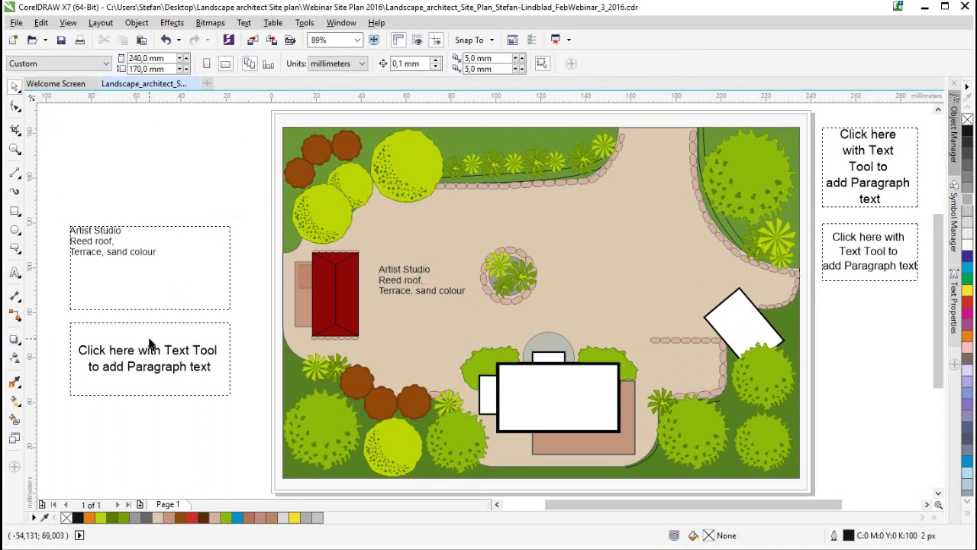
{"action": "left_click", "coordinate": [884, 137]}
{"action": "key", "text": "Delete"}
{"action": "left_click", "coordinate": [858, 266]}
{"action": "key", "text": "Delete"}
{"action": "left_click_drag", "start_coordinate": [130, 251], "coordinate": [152, 154]}
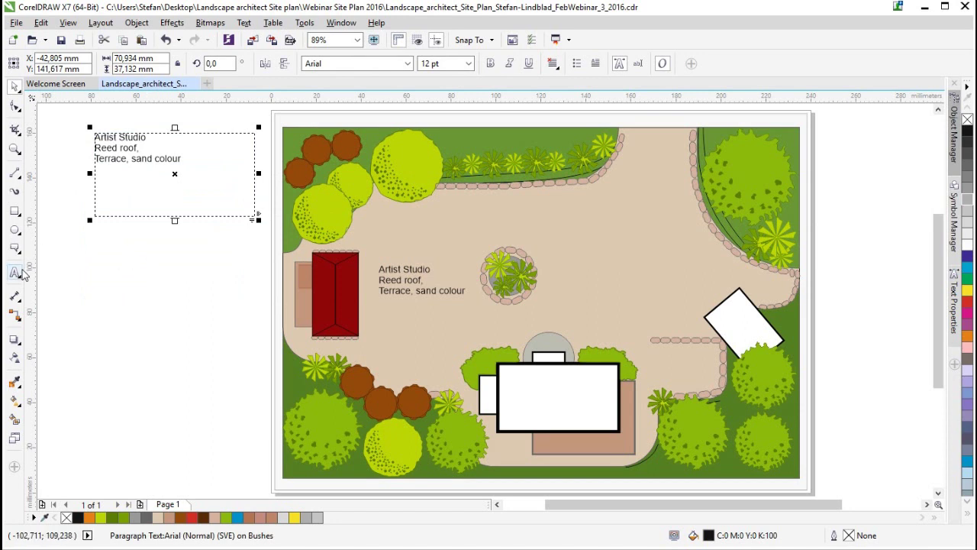
Draw a right-angle connector from the bottom of the Artist Studio frame down and across to the red-roofed building.
{"action": "left_click", "coordinate": [15, 315]}
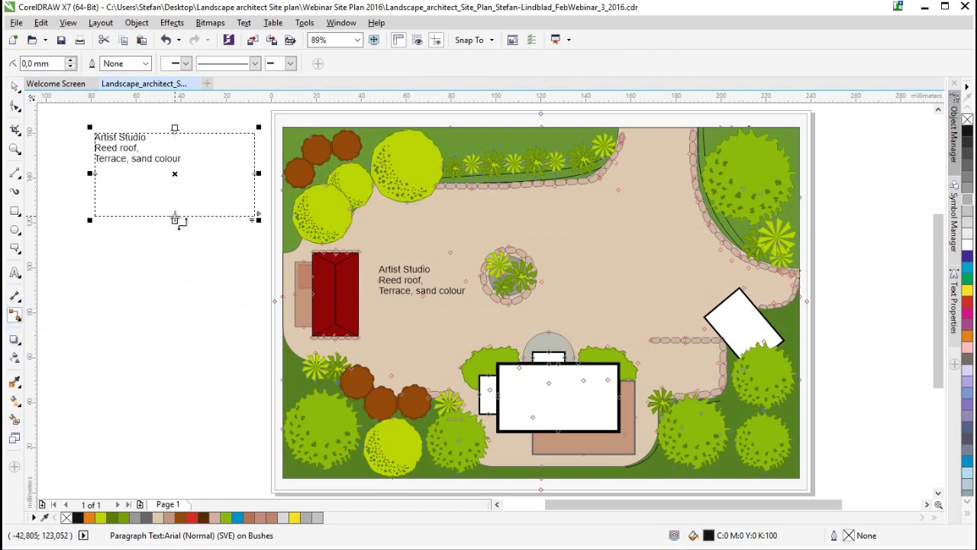
{"action": "left_click_drag", "start_coordinate": [175, 219], "coordinate": [174, 291]}
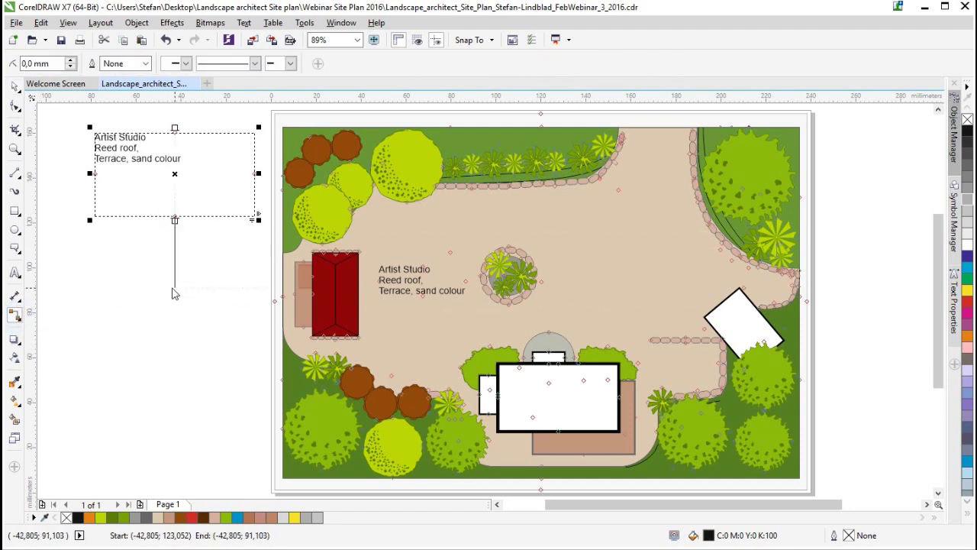
{"action": "left_click_drag", "start_coordinate": [239, 294], "coordinate": [311, 297]}
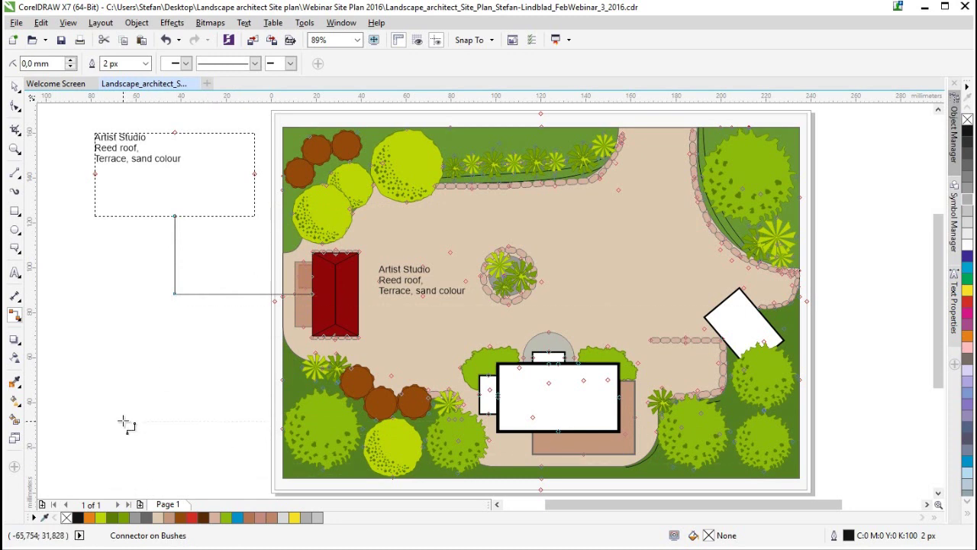
Look over the available connector types and delete the right-angle connector.
{"action": "left_click", "coordinate": [14, 87]}
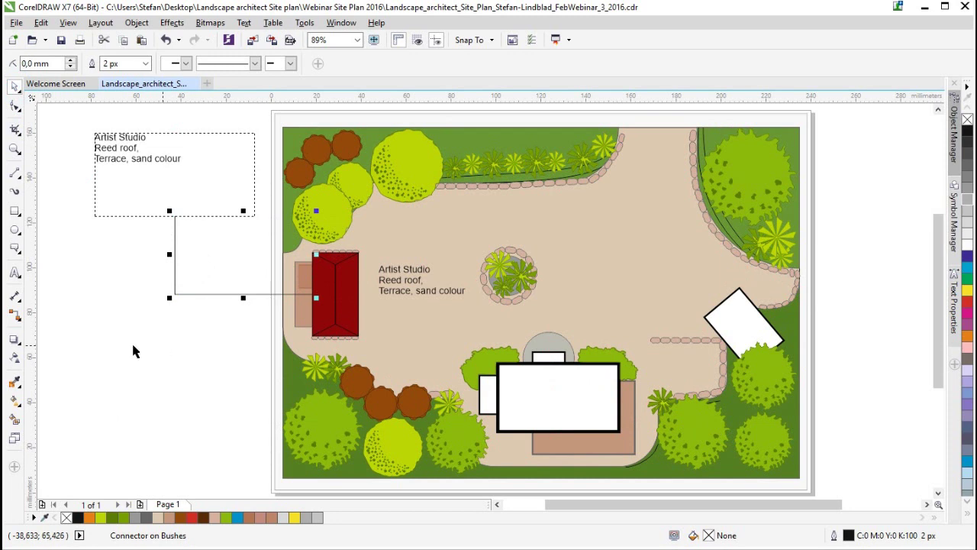
{"action": "left_click", "coordinate": [21, 318]}
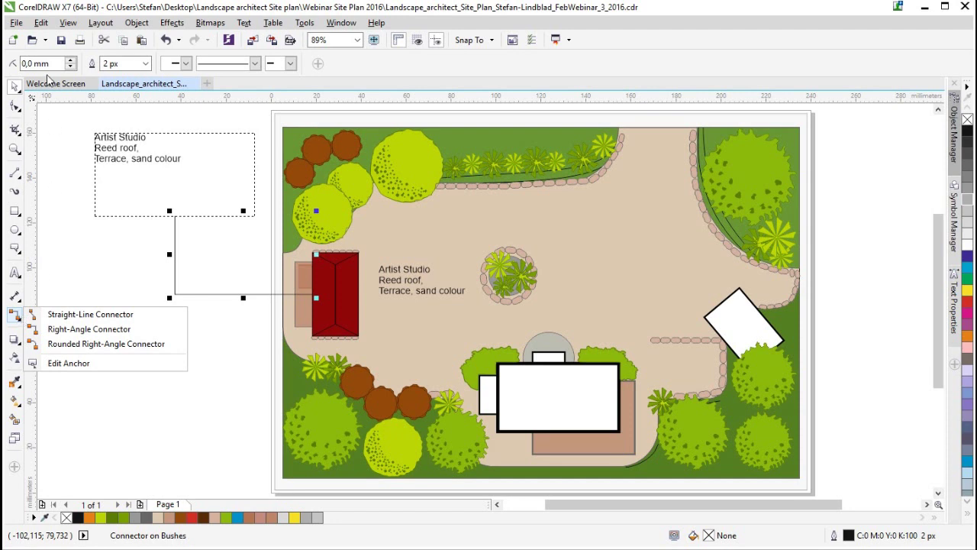
{"action": "left_click", "coordinate": [14, 87]}
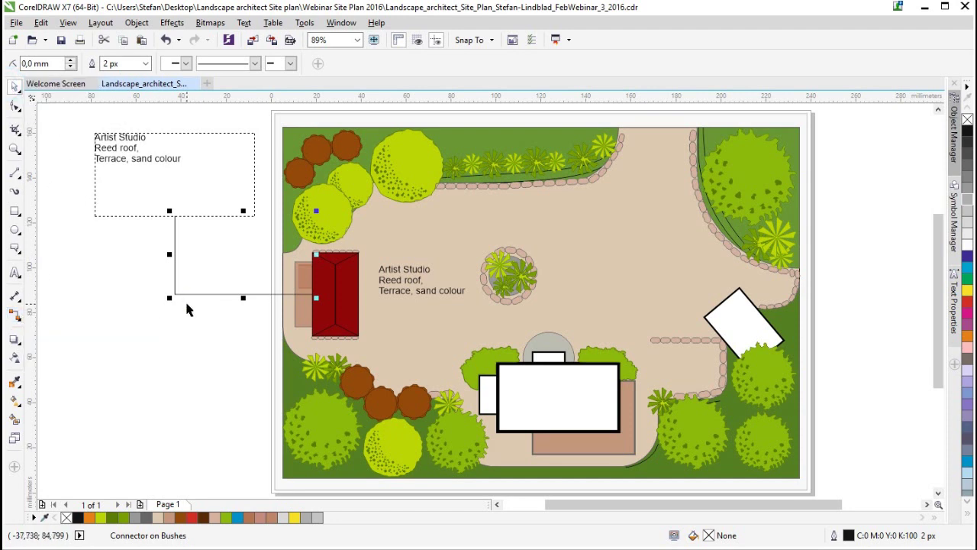
{"action": "key", "text": "Delete"}
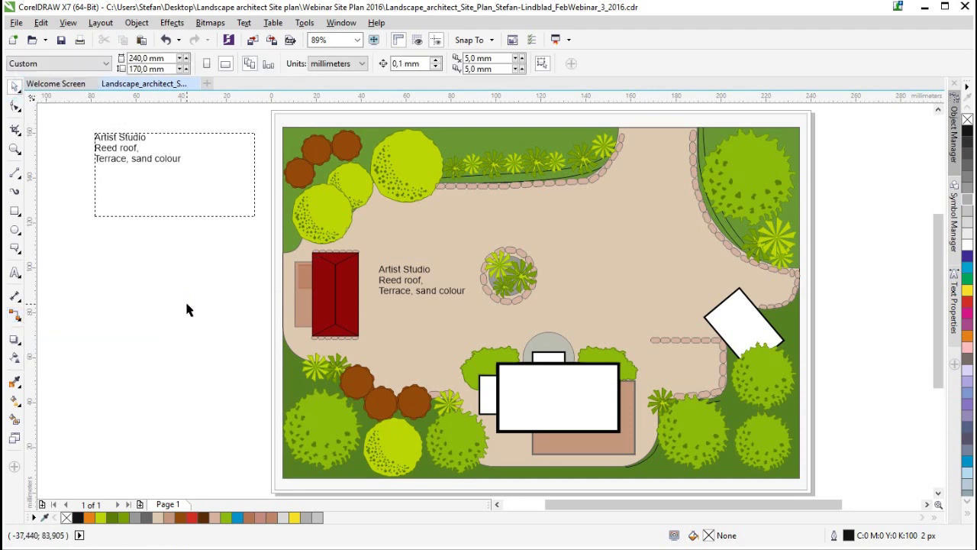
Draw a 2-point line from the Artist Studio frame to the red roof and move its start node just below the text.
{"action": "left_click", "coordinate": [17, 174]}
{"action": "left_click", "coordinate": [53, 187]}
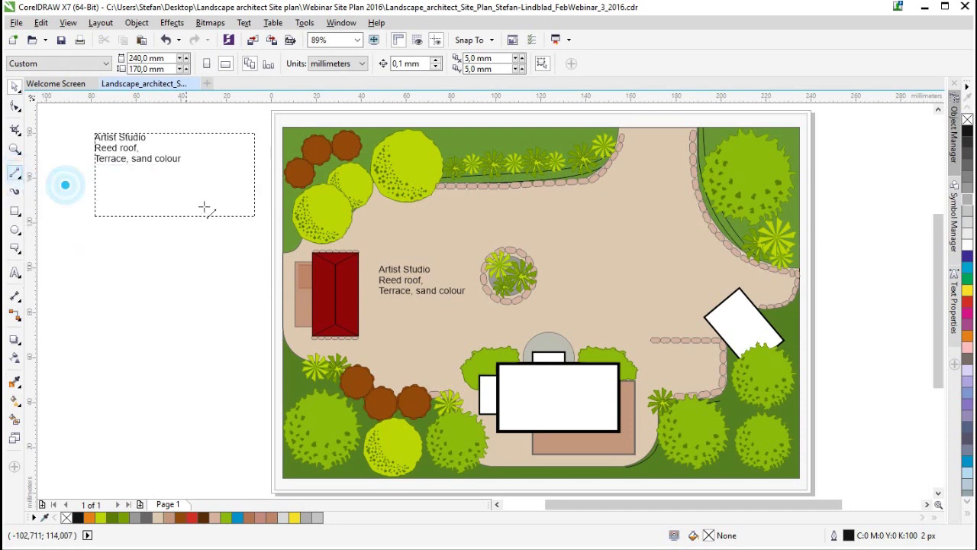
{"action": "left_click_drag", "start_coordinate": [195, 218], "coordinate": [328, 281]}
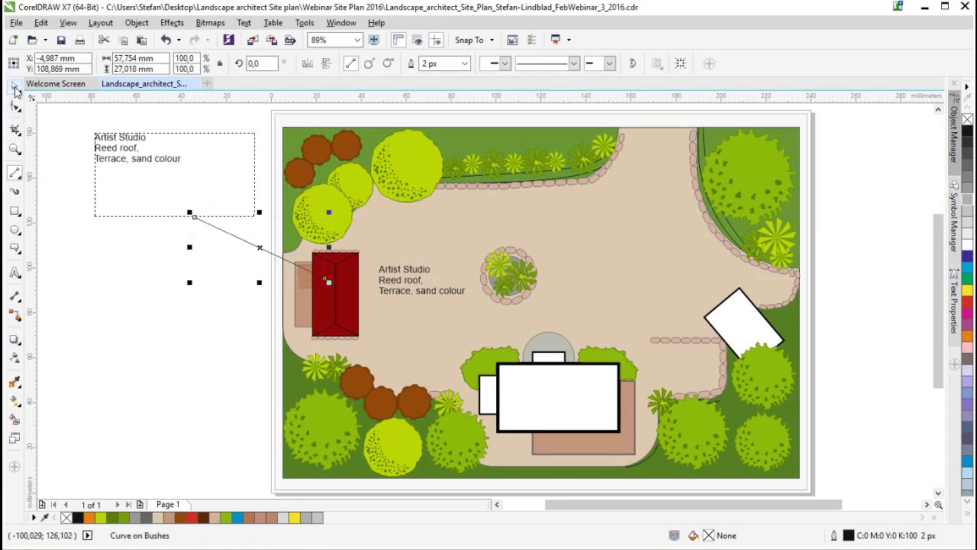
{"action": "left_click", "coordinate": [14, 107]}
{"action": "left_click_drag", "start_coordinate": [192, 219], "coordinate": [141, 168]}
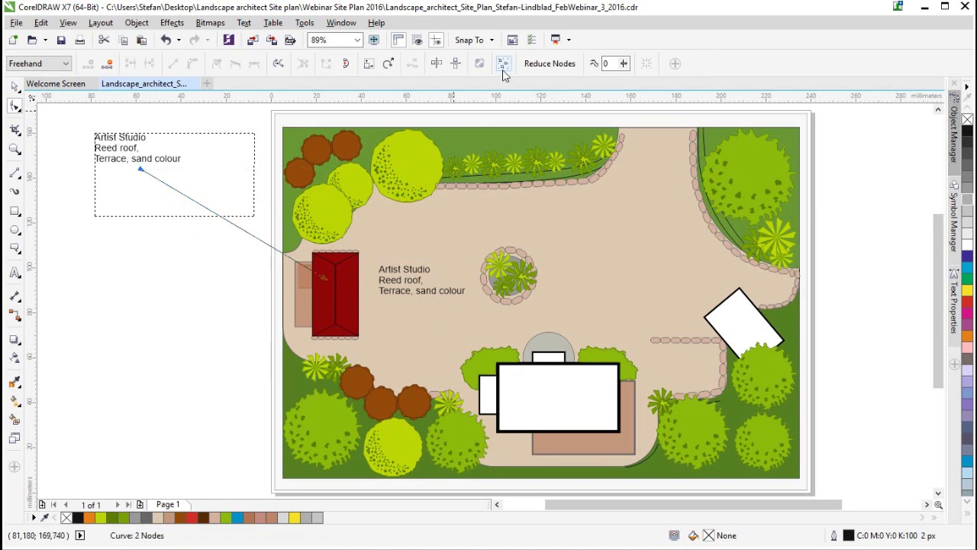
Add a solid triangular arrowhead to the end of the leader line on the red roof and inspect it up close.
{"action": "left_click", "coordinate": [14, 86]}
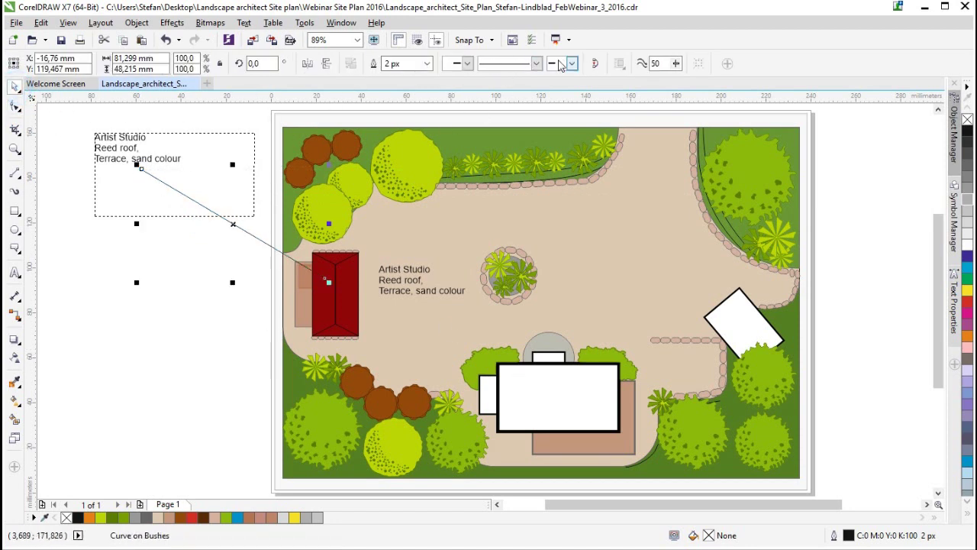
{"action": "left_click", "coordinate": [572, 63]}
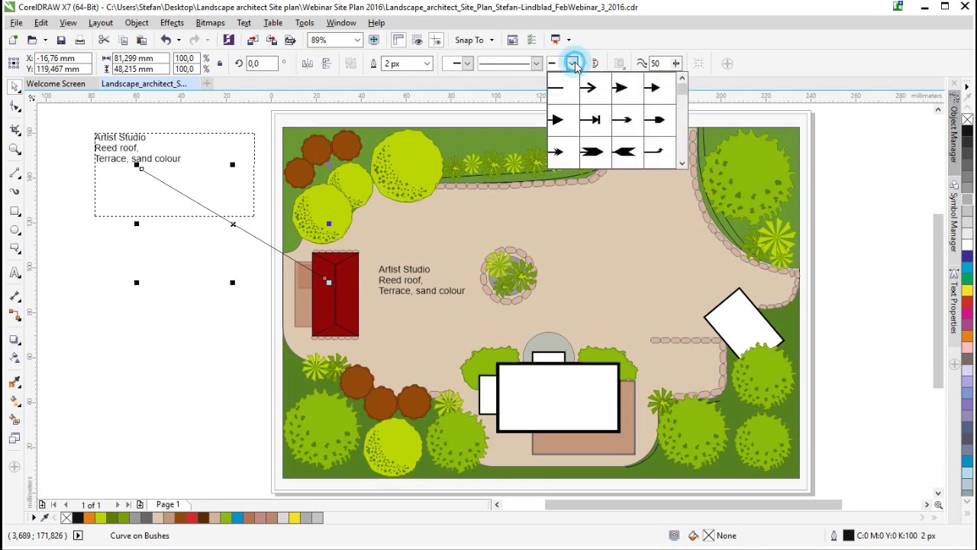
{"action": "left_click", "coordinate": [563, 124]}
{"action": "scroll", "coordinate": [326, 282], "scroll_direction": "up", "scroll_amount": 4}
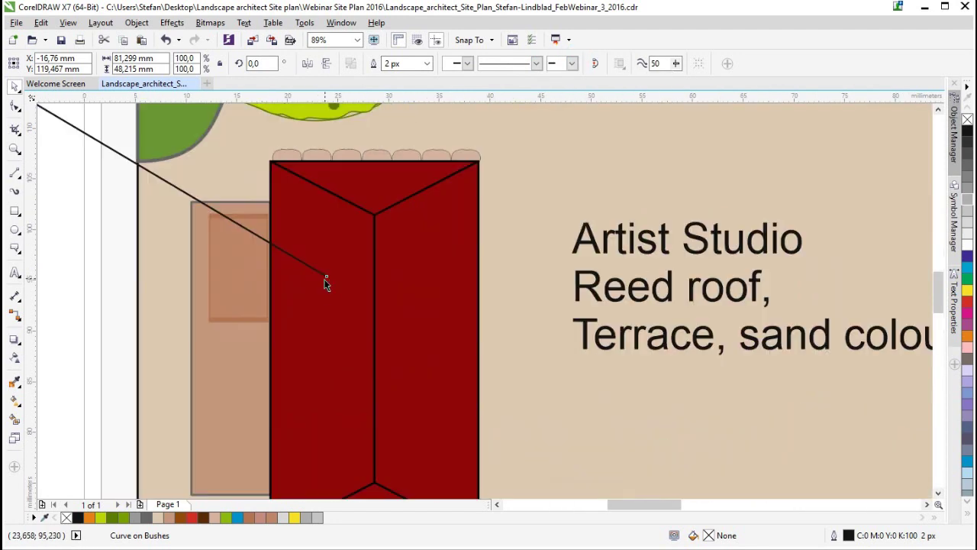
{"action": "scroll", "coordinate": [343, 311], "scroll_direction": "down", "scroll_amount": 6}
{"action": "scroll", "coordinate": [350, 273], "scroll_direction": "up", "scroll_amount": 6}
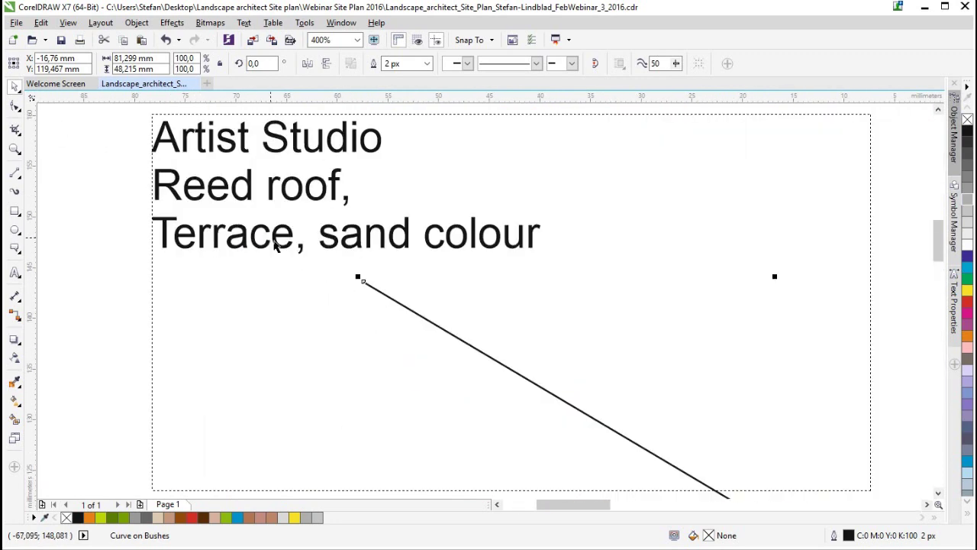
{"action": "scroll", "coordinate": [419, 316], "scroll_direction": "down", "scroll_amount": 6}
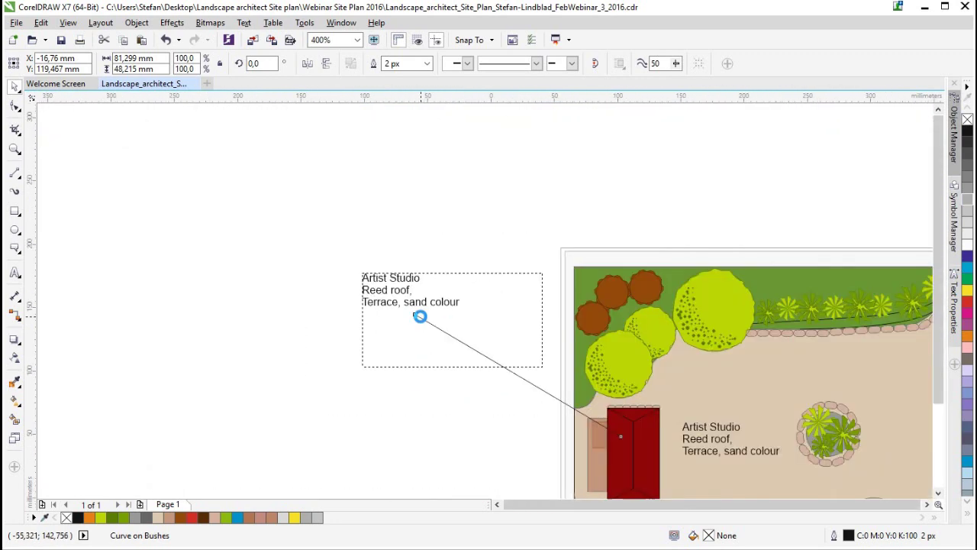
{"action": "scroll", "coordinate": [662, 398], "scroll_direction": "up", "scroll_amount": 1}
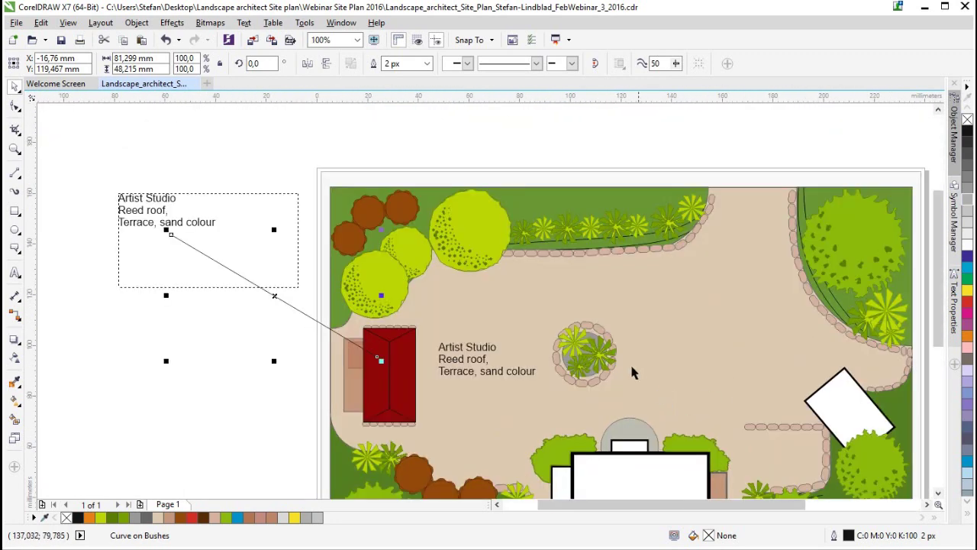
{"action": "left_click", "coordinate": [572, 67]}
{"action": "left_click", "coordinate": [566, 122]}
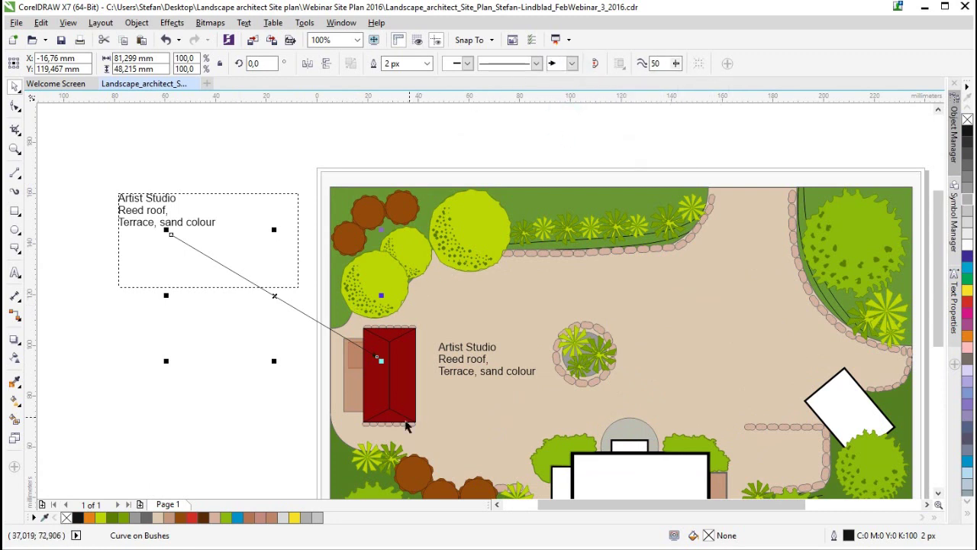
{"action": "scroll", "coordinate": [390, 381], "scroll_direction": "up", "scroll_amount": 1}
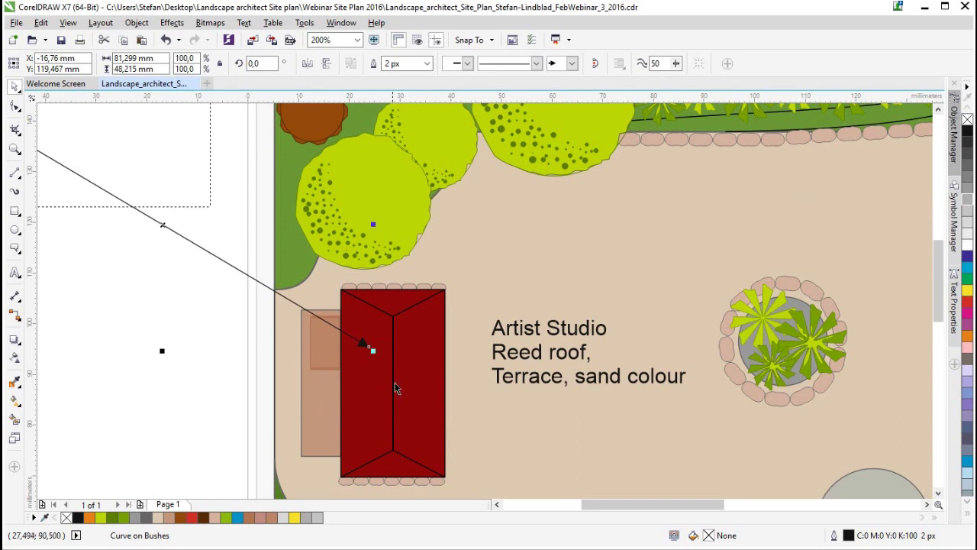
{"action": "scroll", "coordinate": [398, 394], "scroll_direction": "down", "scroll_amount": 1}
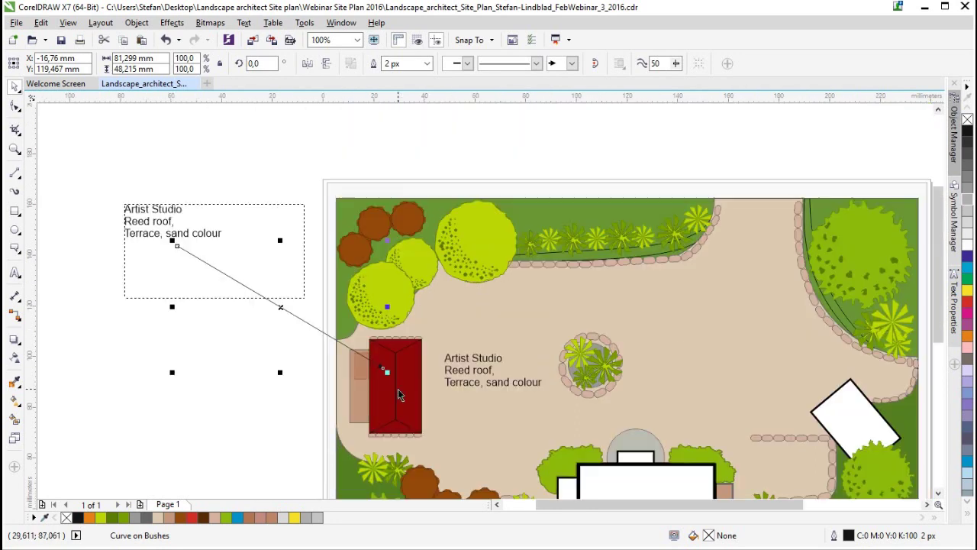
Remove the arrowhead from the leader line and delete the line.
{"action": "mouse_move", "coordinate": [941, 280]}
{"action": "left_mouse_down"}
{"action": "mouse_move", "coordinate": [941, 357]}
{"action": "mouse_move", "coordinate": [940, 340]}
{"action": "left_mouse_up"}
{"action": "left_click_drag", "start_coordinate": [631, 510], "coordinate": [678, 510]}
{"action": "left_click", "coordinate": [572, 64]}
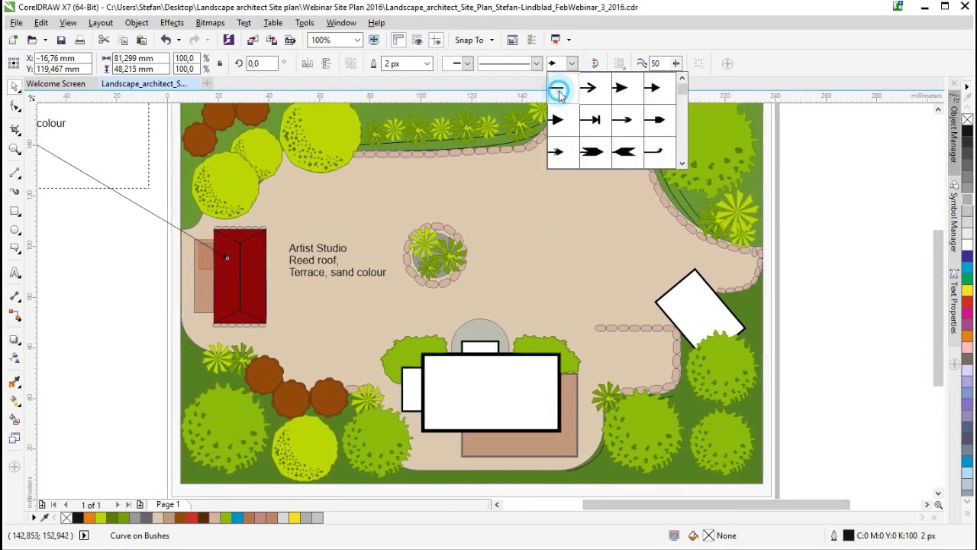
{"action": "left_click", "coordinate": [559, 90]}
{"action": "left_click_drag", "start_coordinate": [594, 504], "coordinate": [563, 510]}
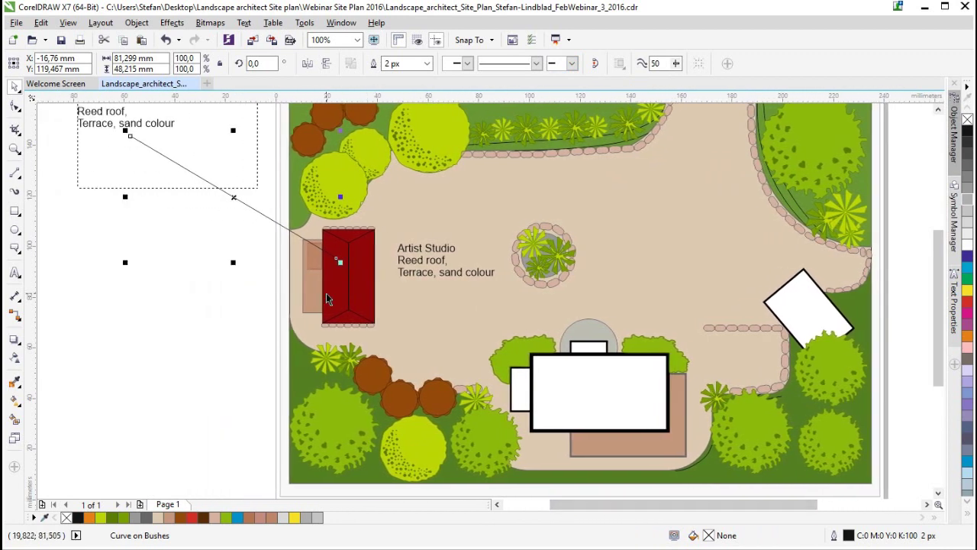
{"action": "key", "text": "Delete"}
Draw a rectangular line callout about 51 × 31 mm beside the red roof and move it onto the blank area outside the plan.
{"action": "left_click", "coordinate": [11, 252]}
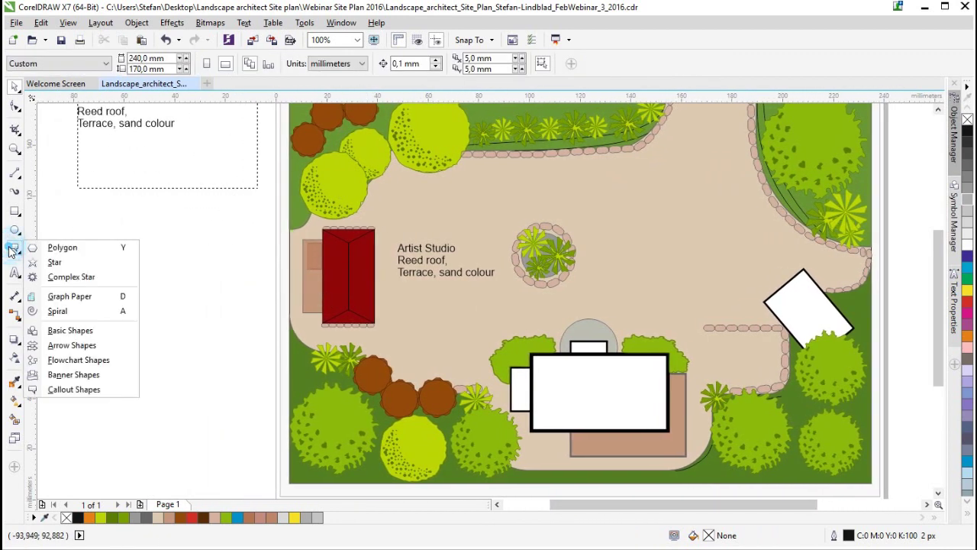
{"action": "left_click", "coordinate": [80, 390]}
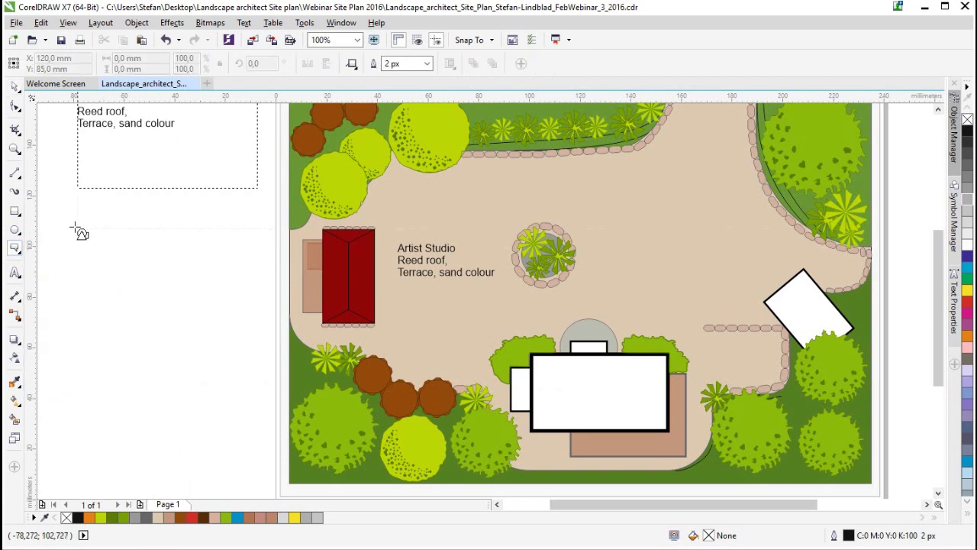
{"action": "left_click_drag", "start_coordinate": [324, 290], "coordinate": [196, 215]}
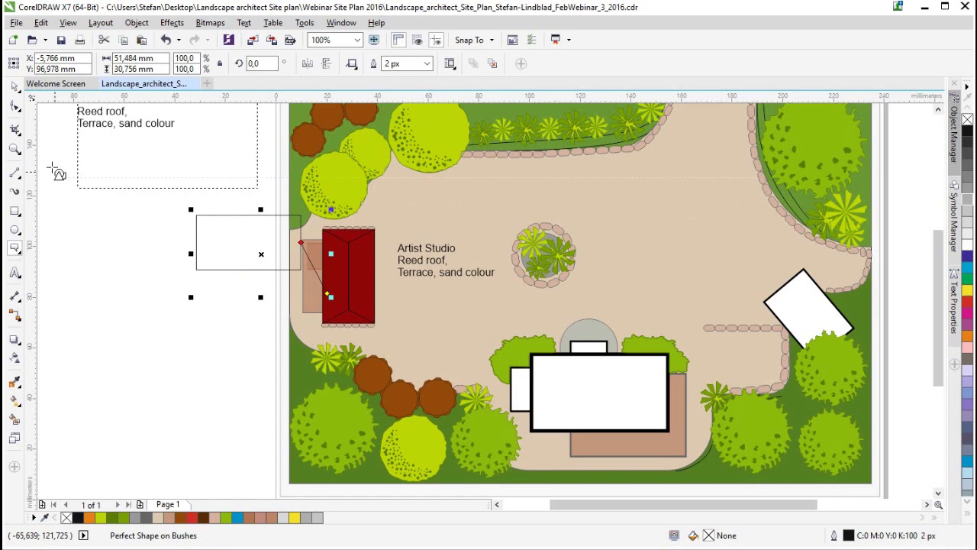
{"action": "left_click", "coordinate": [17, 87]}
{"action": "left_click_drag", "start_coordinate": [260, 255], "coordinate": [174, 282]}
Look over the available callout shapes and extend the end of the callout's leader onto the red roof.
{"action": "left_click", "coordinate": [14, 106]}
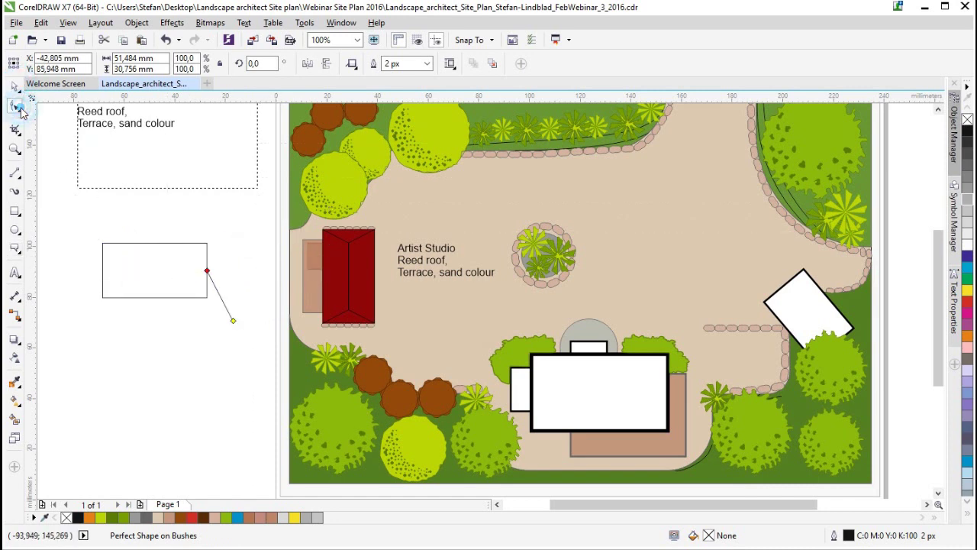
{"action": "left_click", "coordinate": [14, 249]}
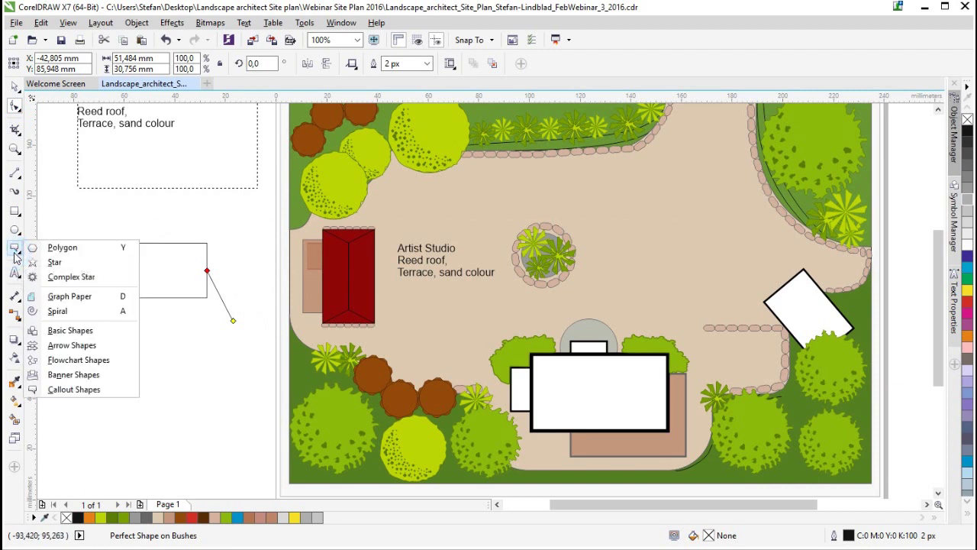
{"action": "left_click", "coordinate": [352, 64]}
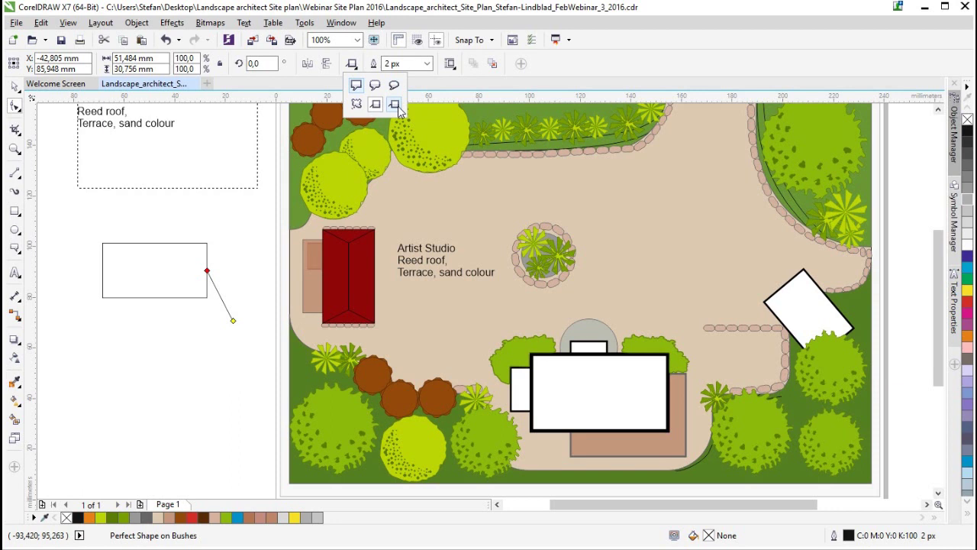
{"action": "left_click", "coordinate": [233, 321]}
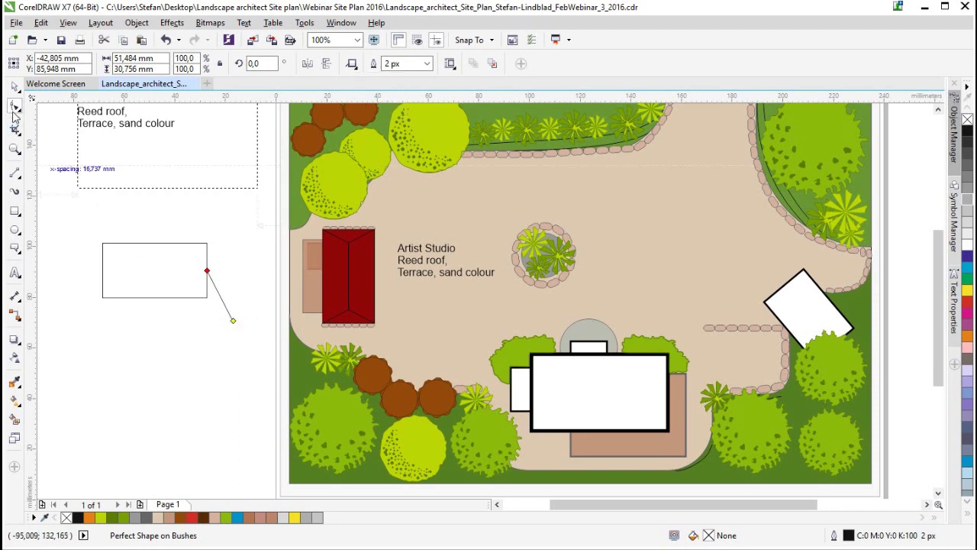
{"action": "left_click", "coordinate": [15, 110]}
{"action": "left_click", "coordinate": [234, 320]}
{"action": "left_click_drag", "start_coordinate": [234, 321], "coordinate": [336, 275]}
{"action": "key", "text": "space"}
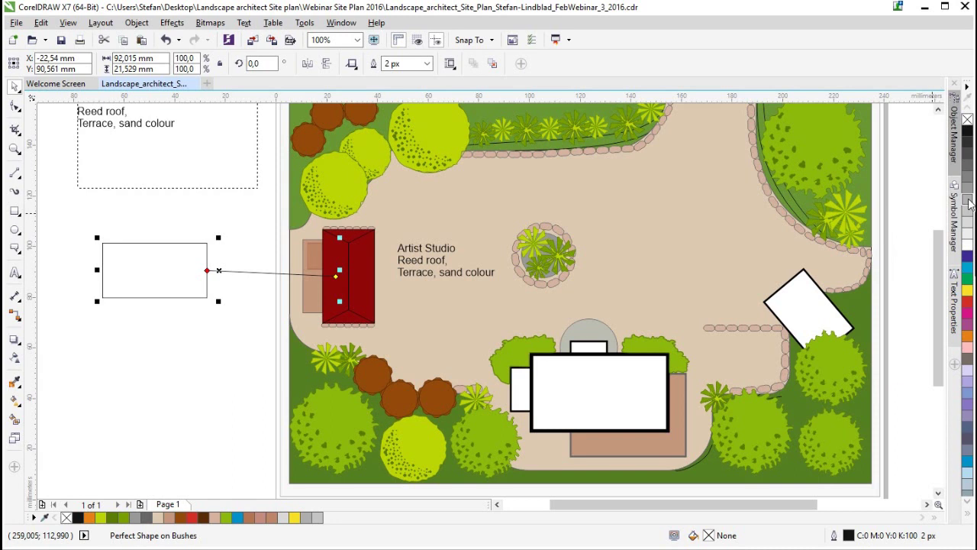
Set the callout's outline to 40% black, trying 16 px and no outline before settling on a width of 2 px.
{"action": "right_click", "coordinate": [968, 201]}
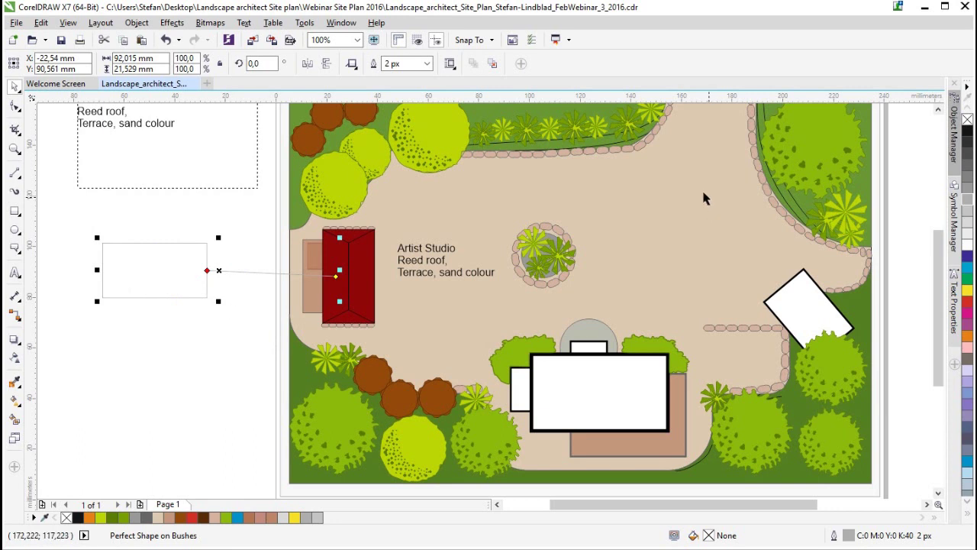
{"action": "left_click", "coordinate": [426, 64]}
{"action": "left_click", "coordinate": [395, 168]}
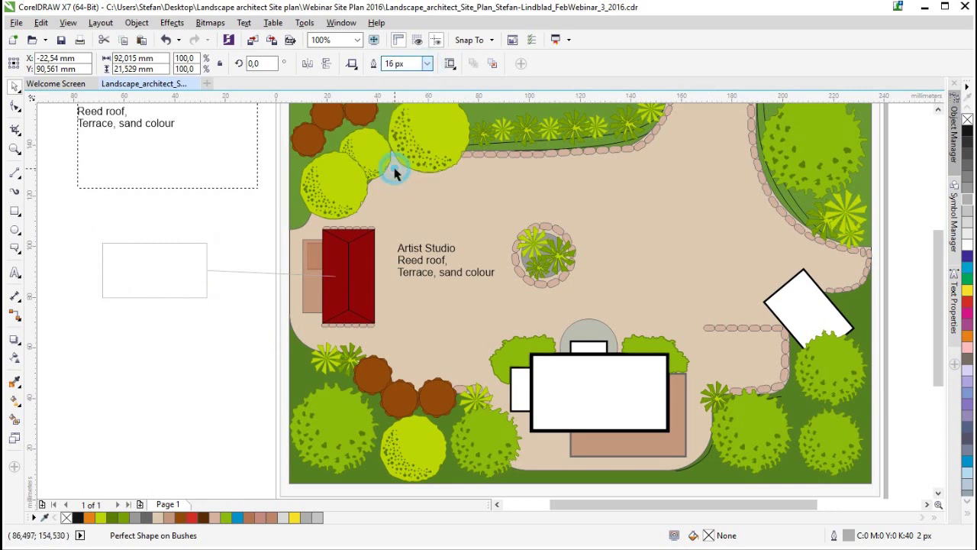
{"action": "left_click", "coordinate": [429, 66]}
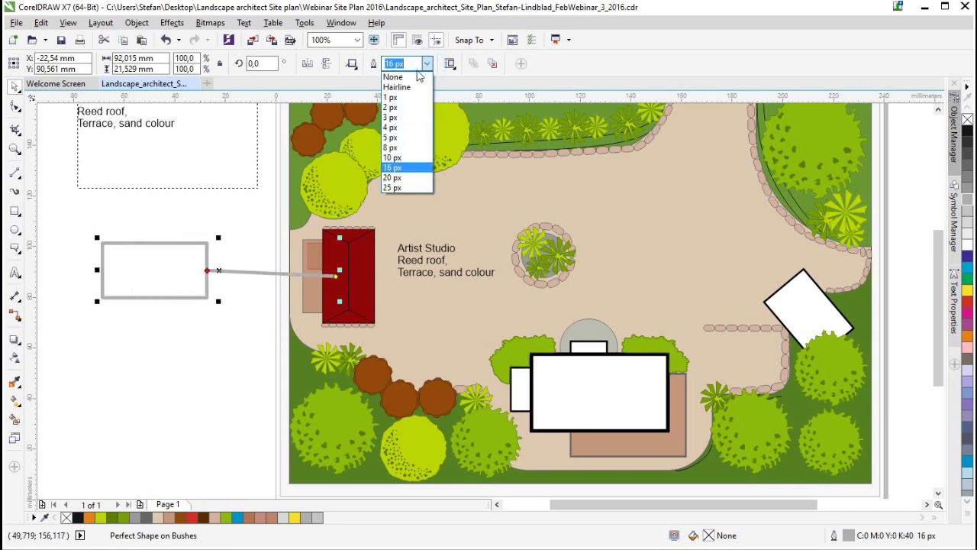
{"action": "left_click", "coordinate": [398, 76]}
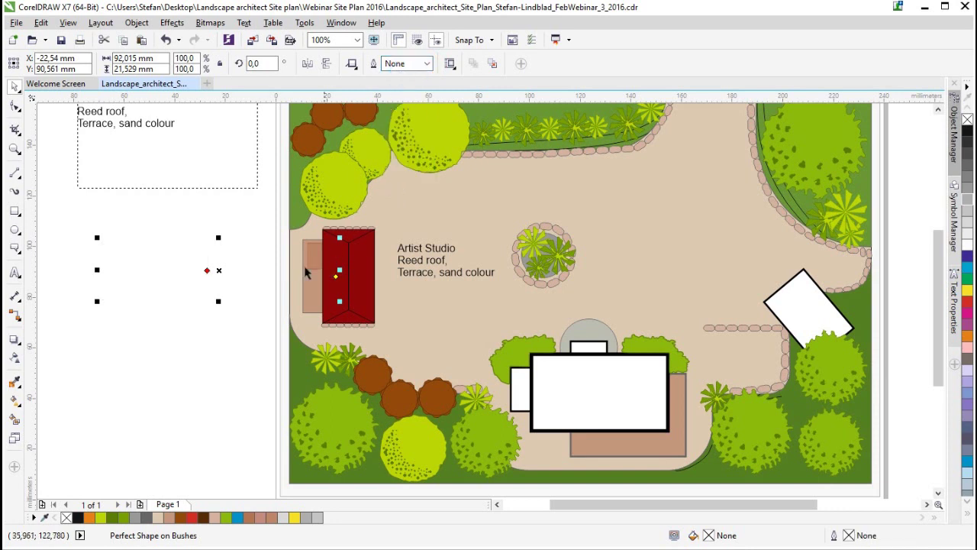
{"action": "left_click", "coordinate": [427, 65]}
{"action": "left_click", "coordinate": [402, 110]}
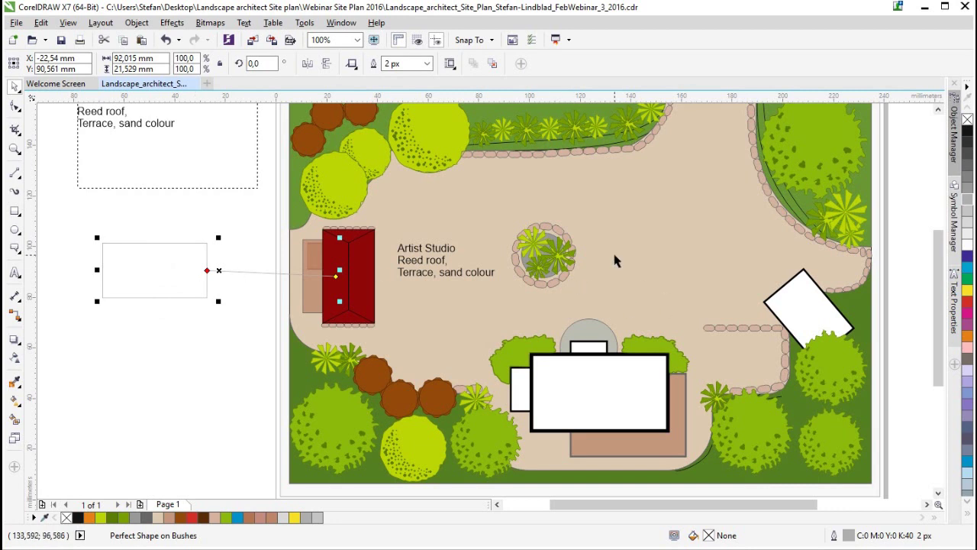
Delete the grey callout that points to the red roof.
{"action": "key", "text": "ctrl+a"}
{"action": "left_click", "coordinate": [357, 40]}
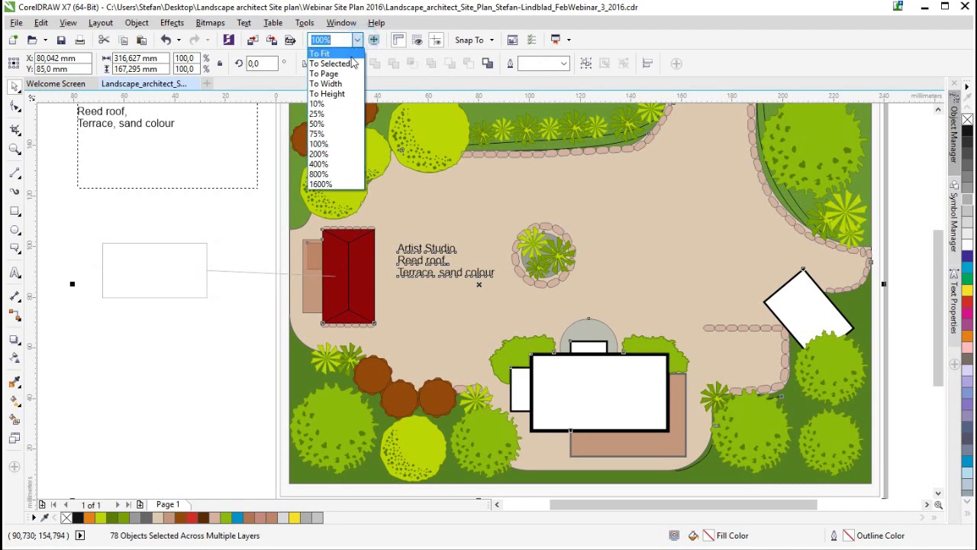
{"action": "left_click", "coordinate": [351, 63]}
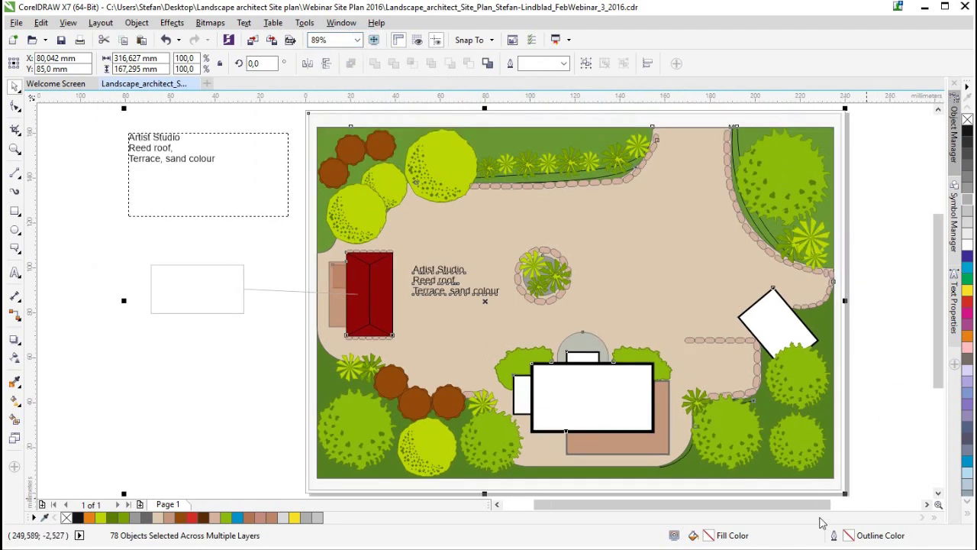
{"action": "left_click_drag", "start_coordinate": [786, 506], "coordinate": [800, 504]}
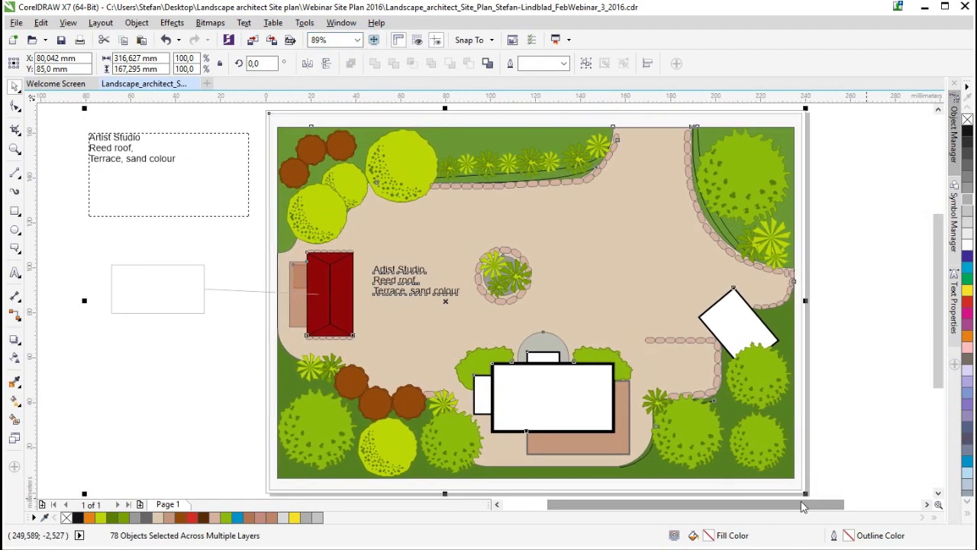
{"action": "left_click", "coordinate": [905, 451]}
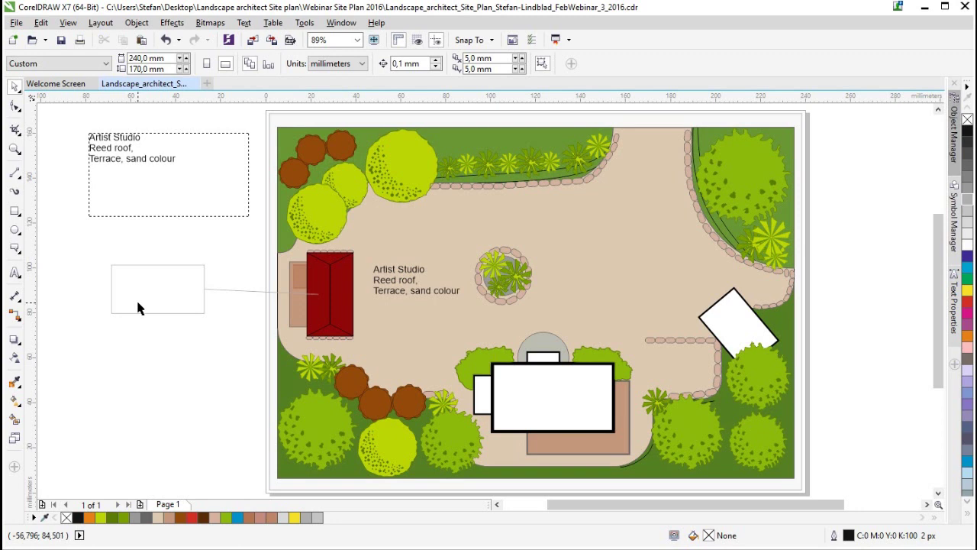
{"action": "left_click", "coordinate": [124, 151]}
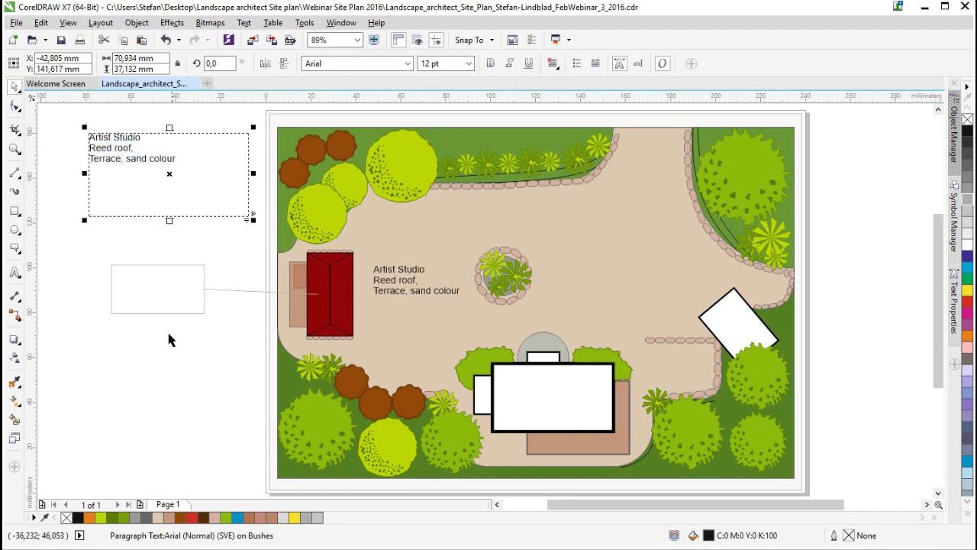
{"action": "left_click", "coordinate": [149, 291]}
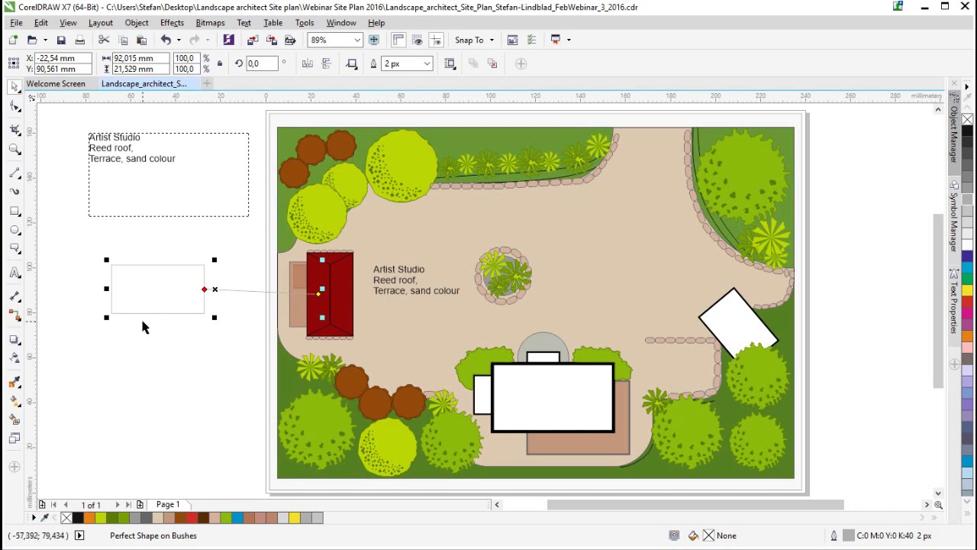
{"action": "key", "text": "Delete"}
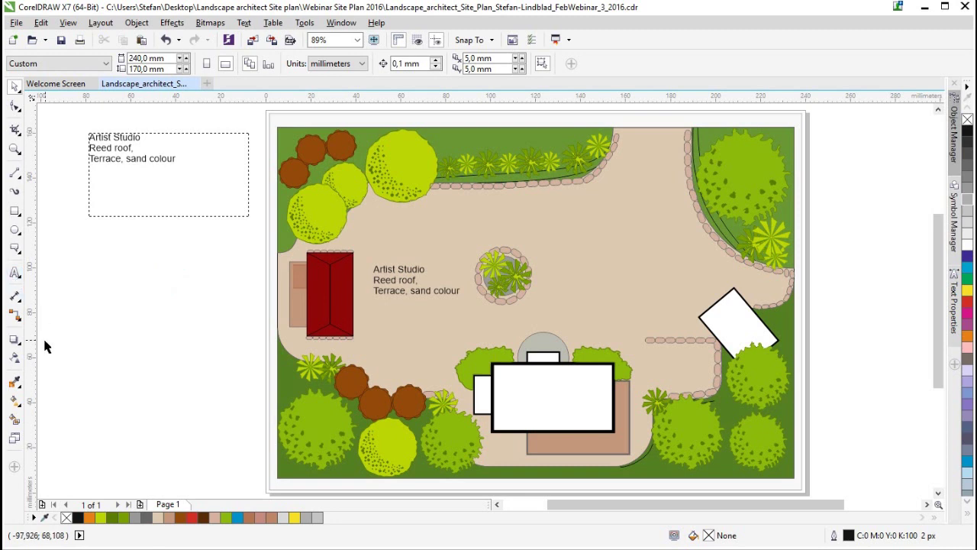
Turn on dynamic dimensioning for the Parallel Dimension tool as the document default for dimensions.
{"action": "left_click", "coordinate": [15, 300]}
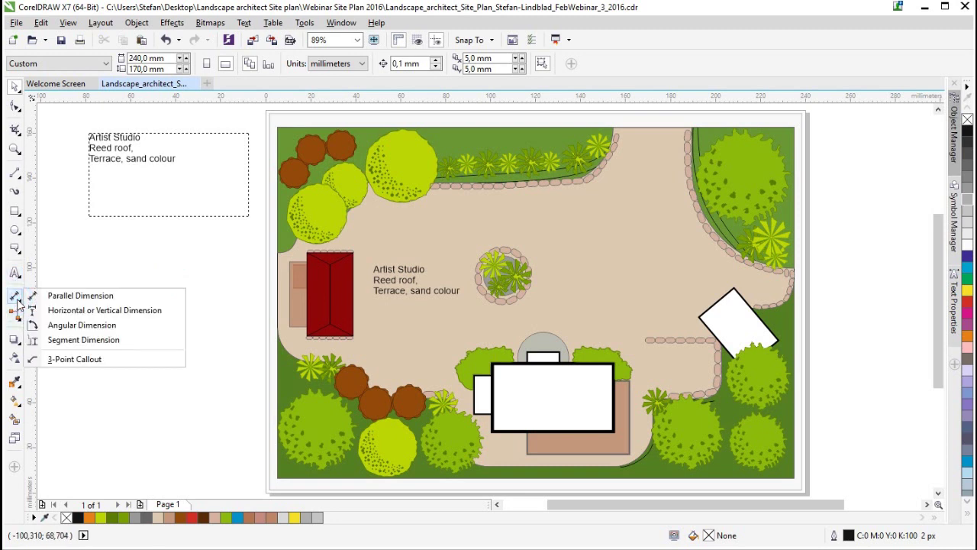
{"action": "left_click", "coordinate": [67, 296]}
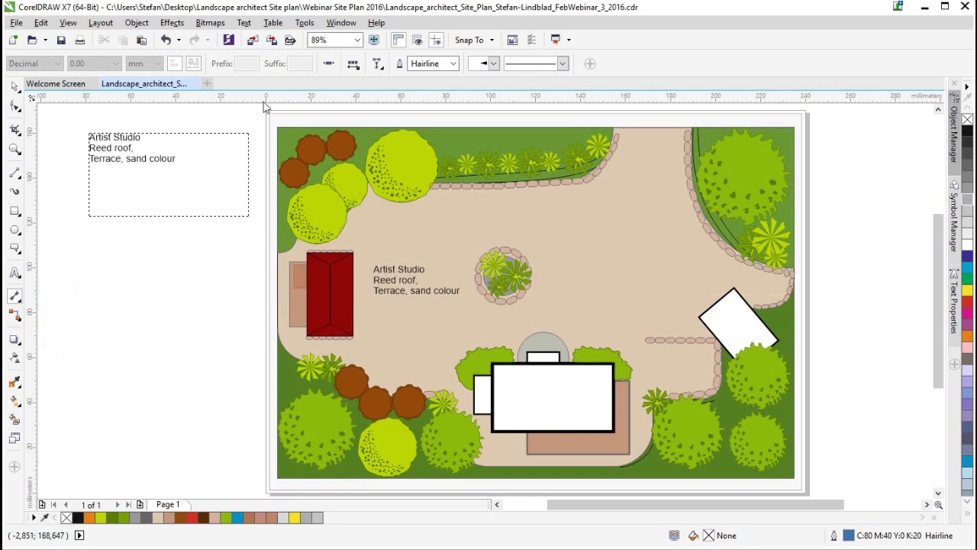
{"action": "left_click", "coordinate": [328, 64]}
{"action": "left_click", "coordinate": [465, 328]}
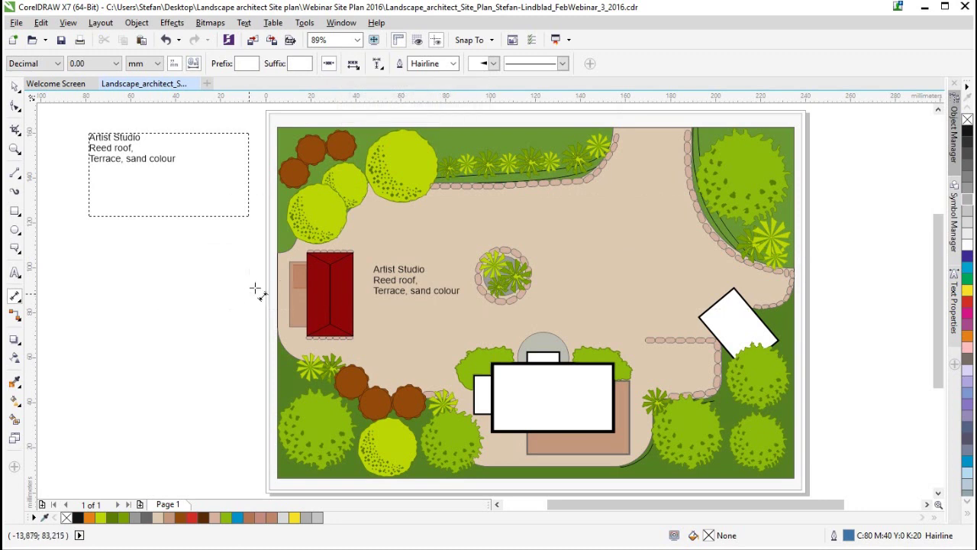
Dimension the red roof's long side with a parallel dimension placed outside the plan.
{"action": "left_click_drag", "start_coordinate": [307, 255], "coordinate": [308, 341]}
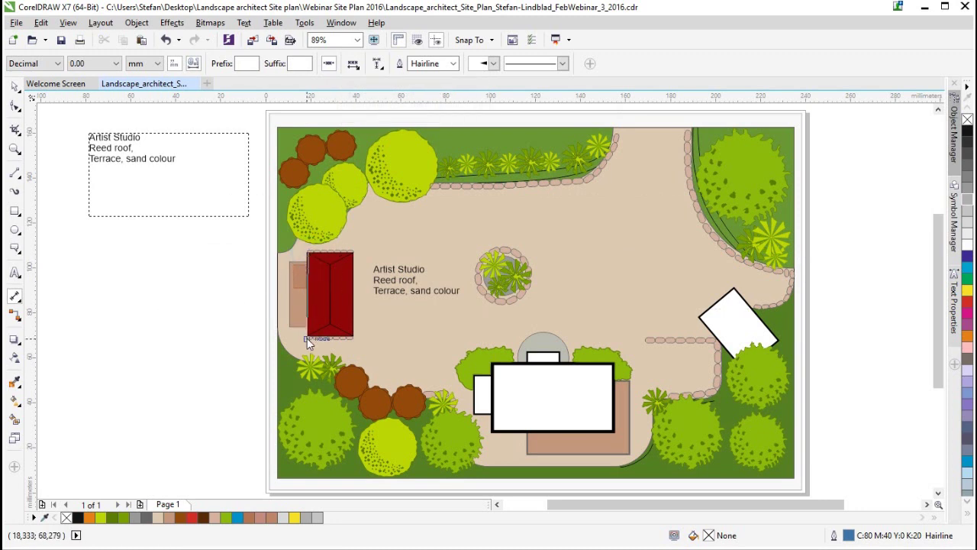
{"action": "left_click", "coordinate": [161, 345]}
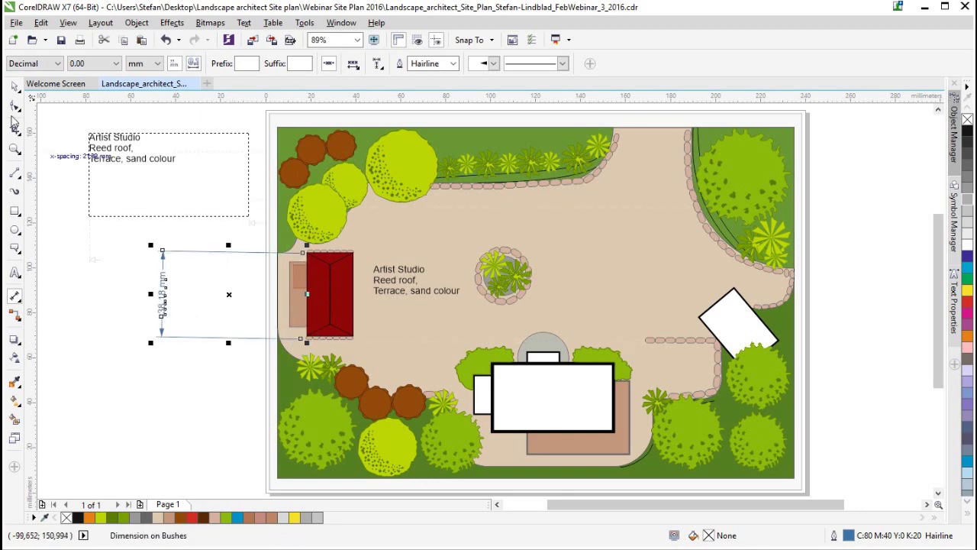
{"action": "left_click", "coordinate": [14, 86]}
{"action": "left_click", "coordinate": [187, 422]}
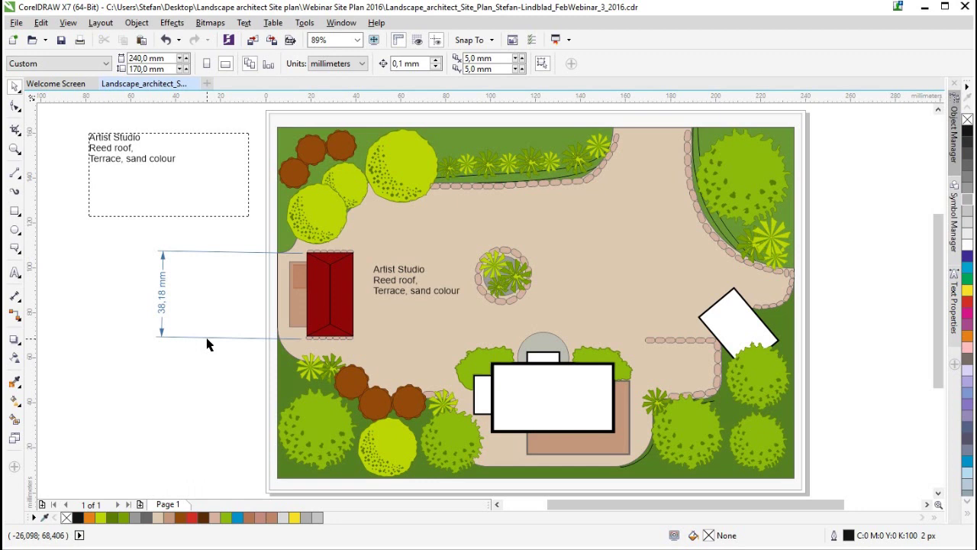
Try to edit the text of the red roof's dynamic dimension, and delete the dimension.
{"action": "left_click", "coordinate": [162, 305]}
{"action": "left_click", "coordinate": [190, 372]}
{"action": "left_click", "coordinate": [15, 275]}
{"action": "left_click", "coordinate": [116, 312]}
{"action": "left_click", "coordinate": [162, 298]}
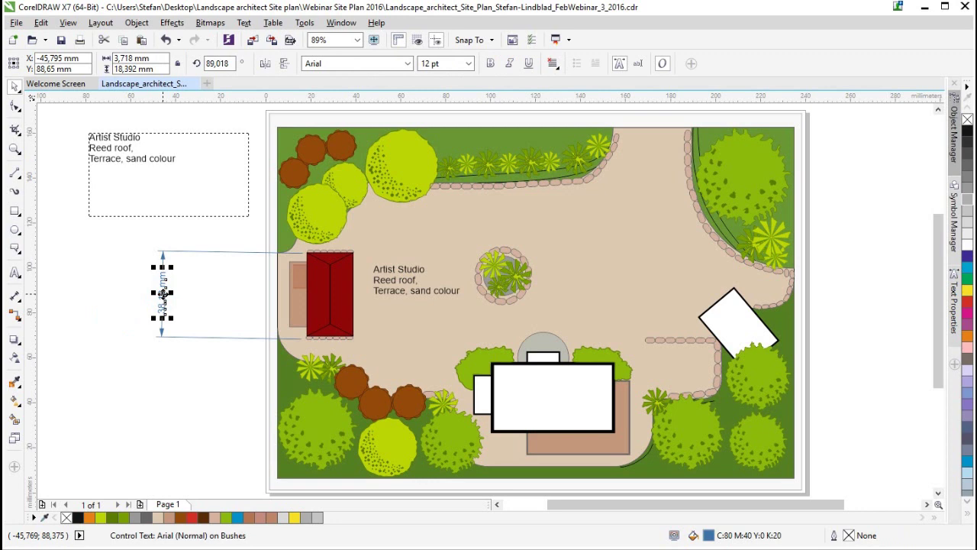
{"action": "key", "text": "Delete"}
Turn off dynamic dimensioning for the Parallel Dimension tool as the document default for dimensions.
{"action": "left_click", "coordinate": [16, 297]}
{"action": "left_click", "coordinate": [59, 296]}
{"action": "left_click", "coordinate": [15, 300]}
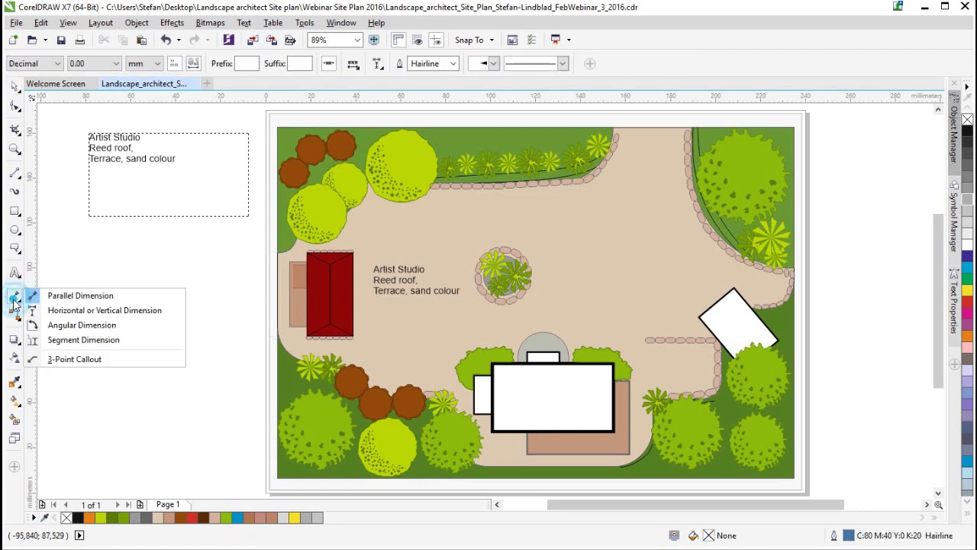
{"action": "left_click", "coordinate": [94, 302]}
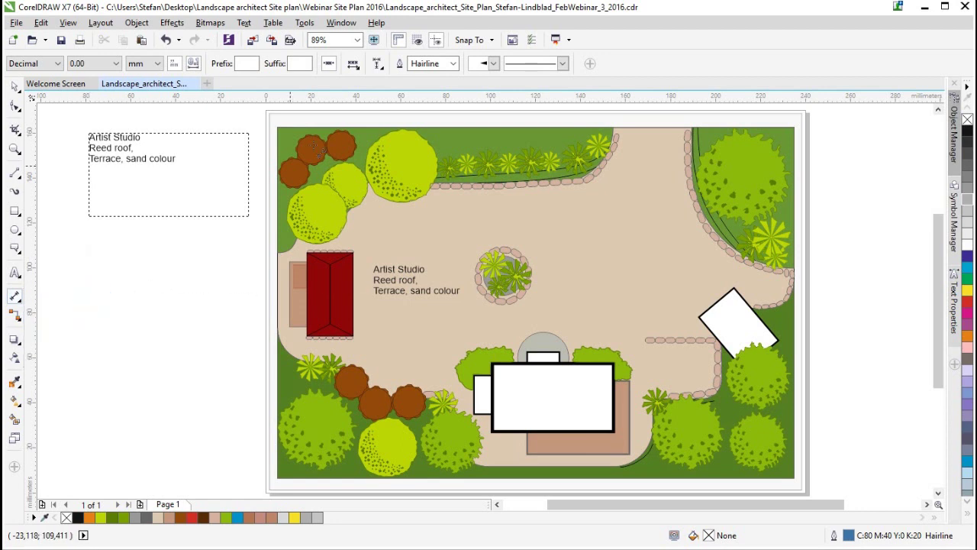
{"action": "left_click", "coordinate": [330, 64]}
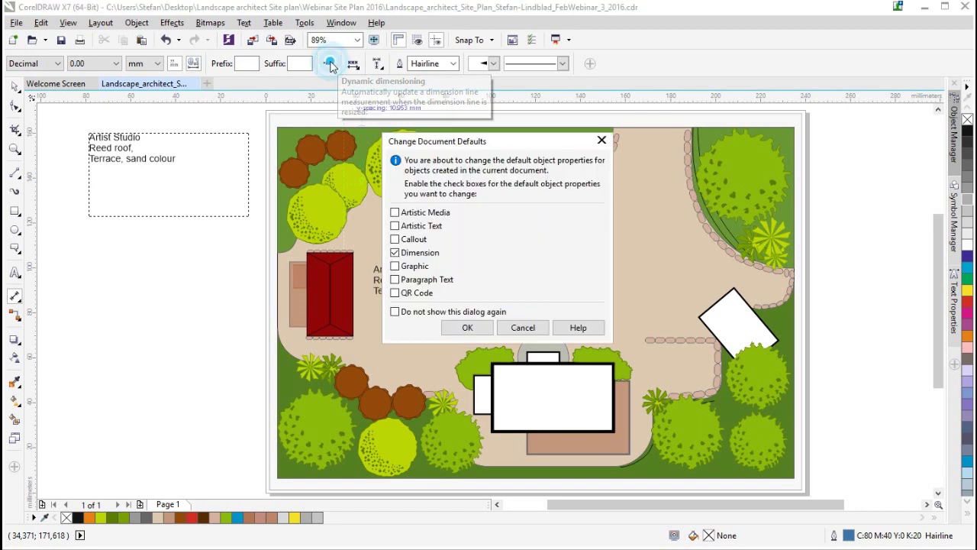
{"action": "left_click", "coordinate": [471, 328]}
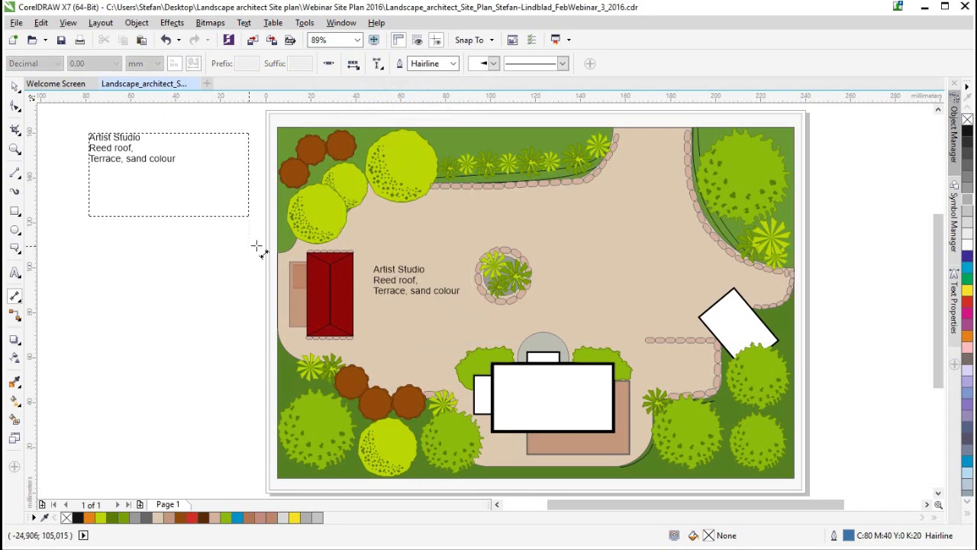
Dimension the red roof's long side with a non-dynamic parallel dimension placed outside the plan.
{"action": "left_click_drag", "start_coordinate": [306, 252], "coordinate": [305, 337]}
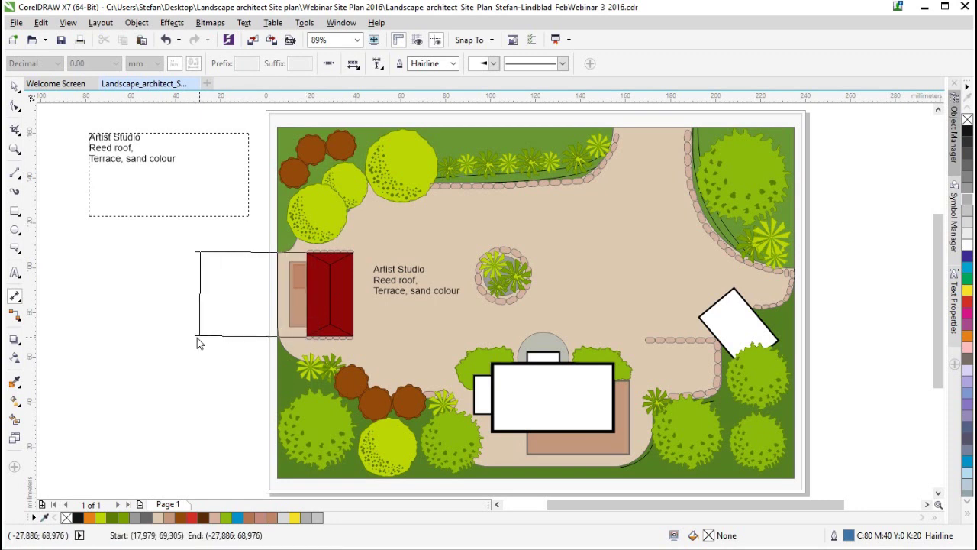
{"action": "left_click", "coordinate": [169, 343]}
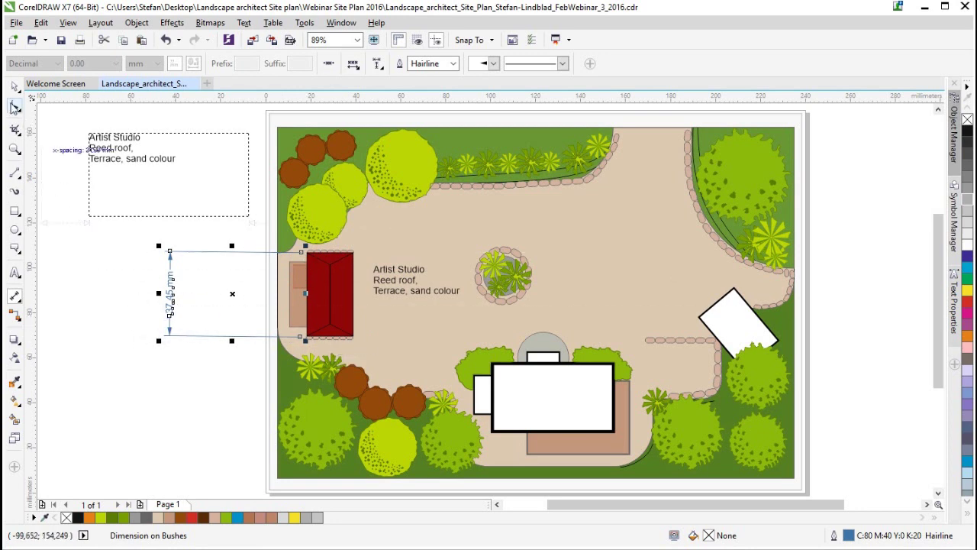
Change the text of the red roof's dimension to "5 meter".
{"action": "scroll", "coordinate": [177, 313], "scroll_direction": "up", "scroll_amount": 4}
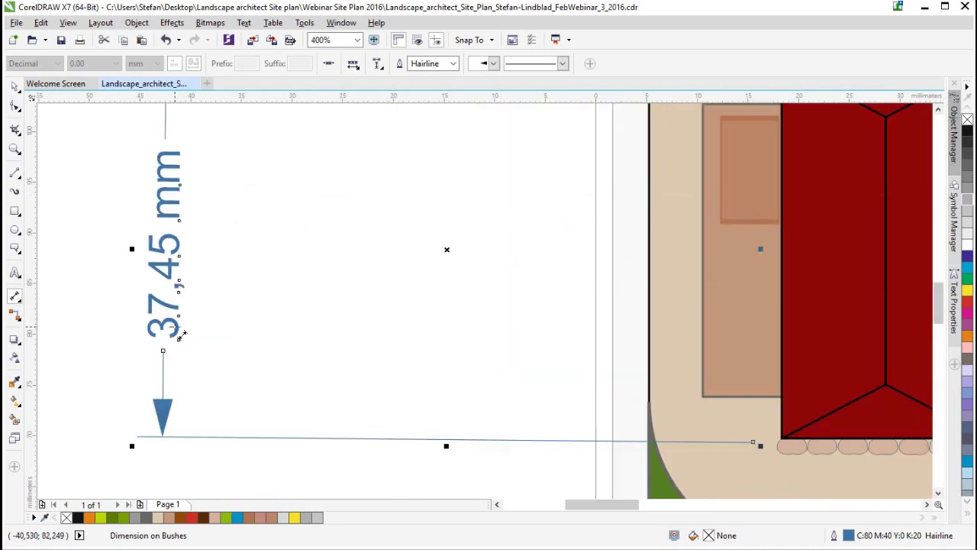
{"action": "left_click", "coordinate": [15, 273]}
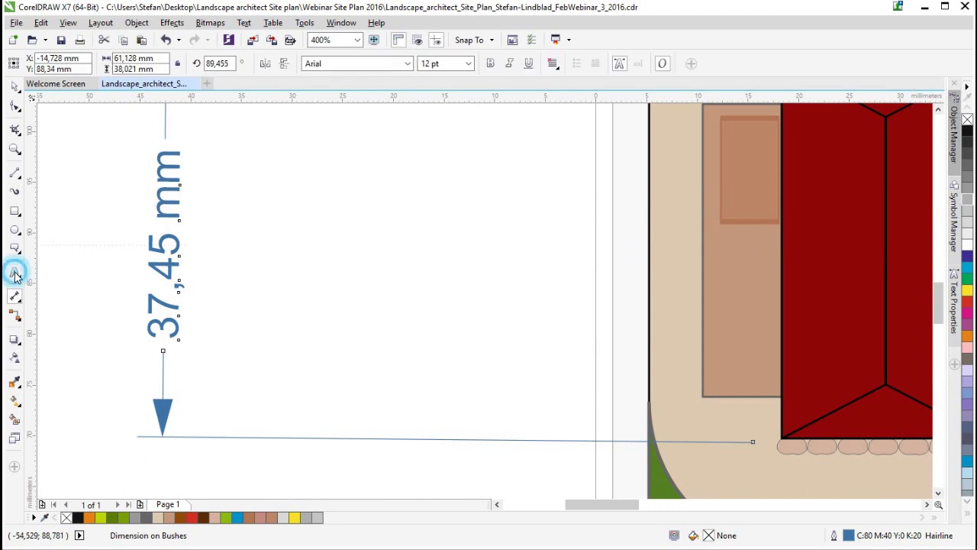
{"action": "double_click", "coordinate": [168, 330]}
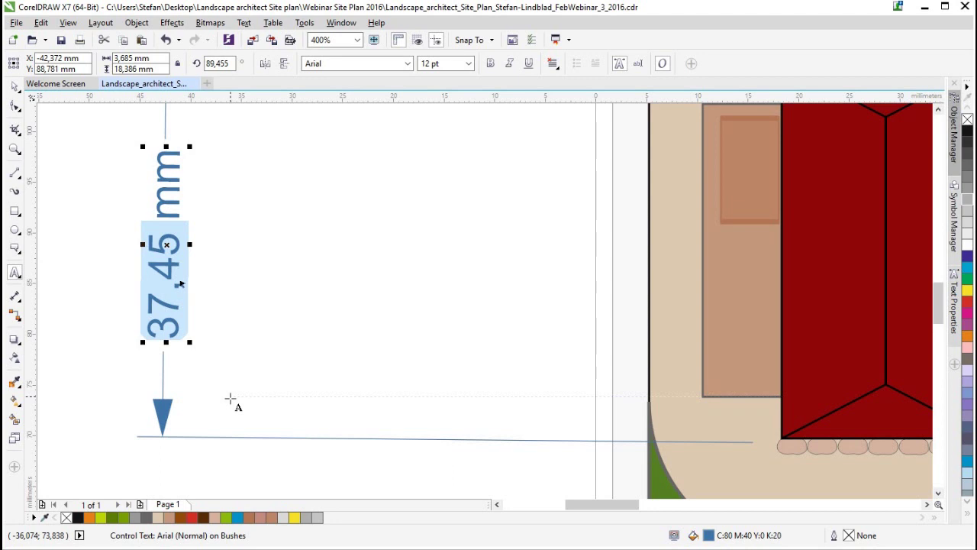
{"action": "type", "text": "5"}
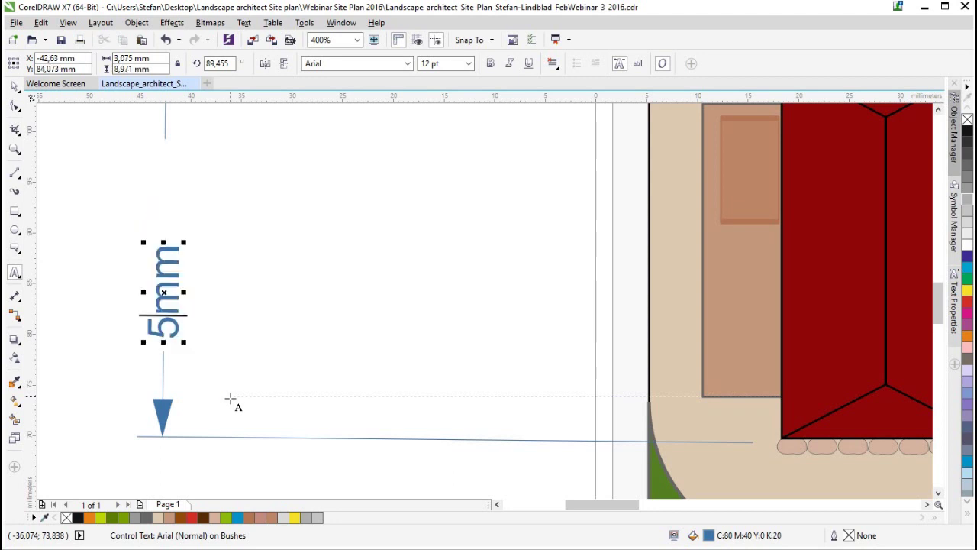
{"action": "double_click", "coordinate": [175, 257]}
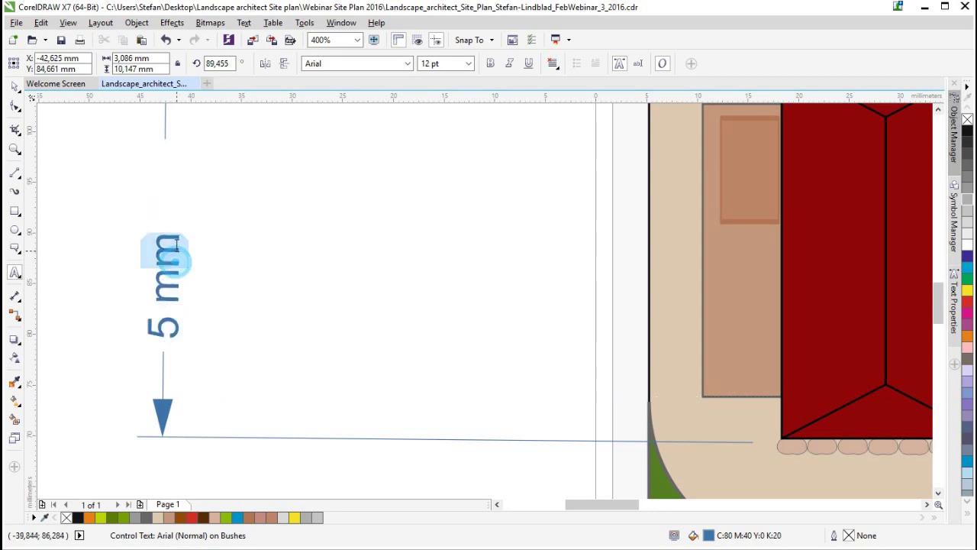
{"action": "type", "text": "meter"}
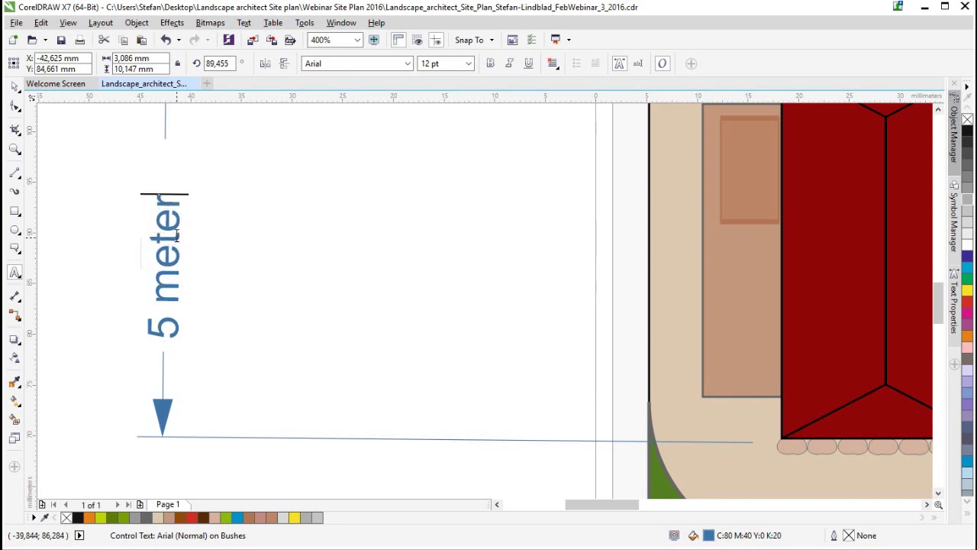
{"action": "left_click", "coordinate": [11, 87]}
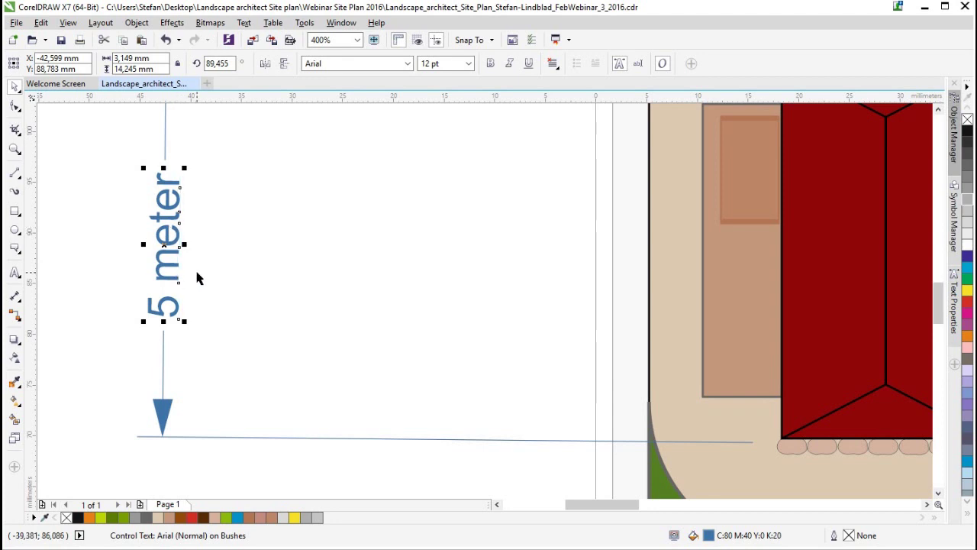
Try adding extra letters to the roof's dimension text, undo the typing, and restore the wording "5 meter".
{"action": "left_click", "coordinate": [15, 272]}
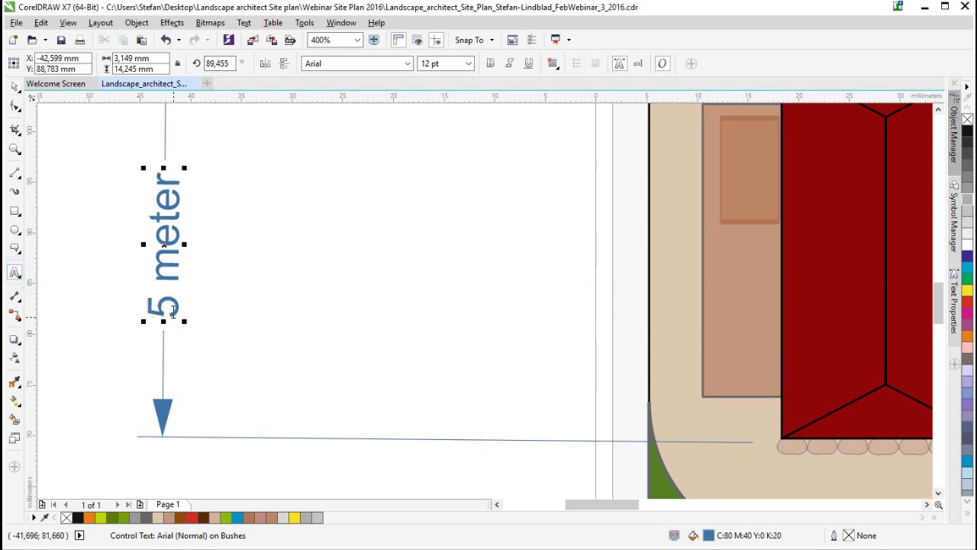
{"action": "type", "text": "bb"}
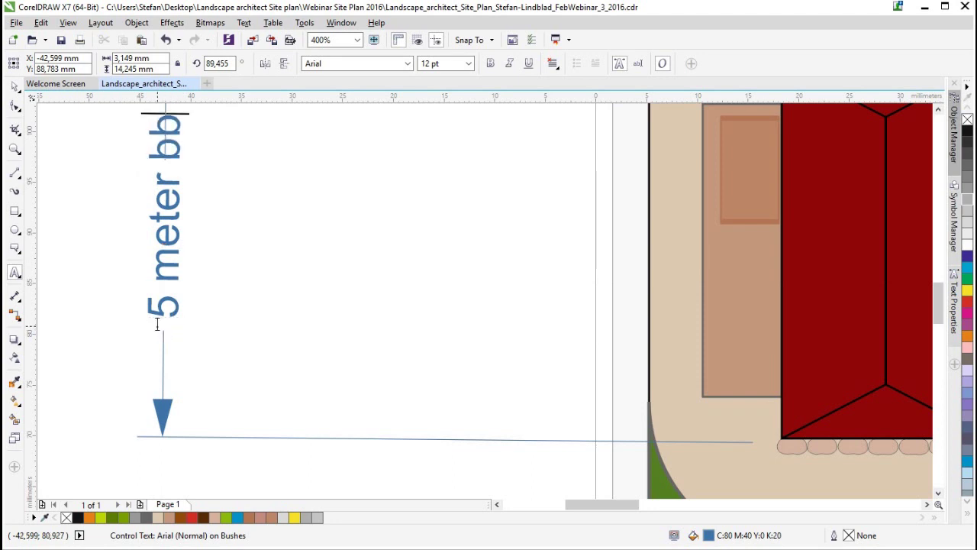
{"action": "type", "text": "b"}
{"action": "key", "text": "ctrl+z"}
{"action": "key", "text": "ctrl+z"}
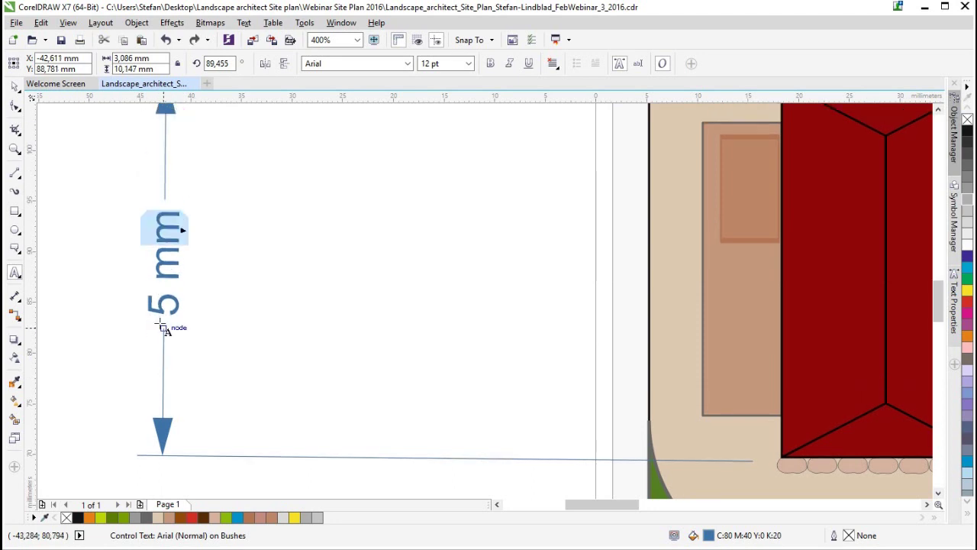
{"action": "type", "text": "eter"}
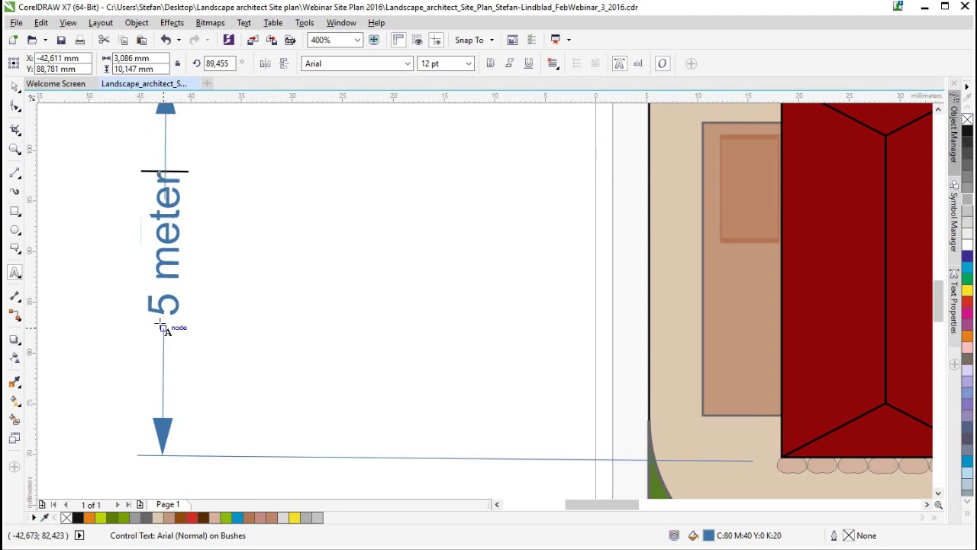
{"action": "key", "text": "Escape"}
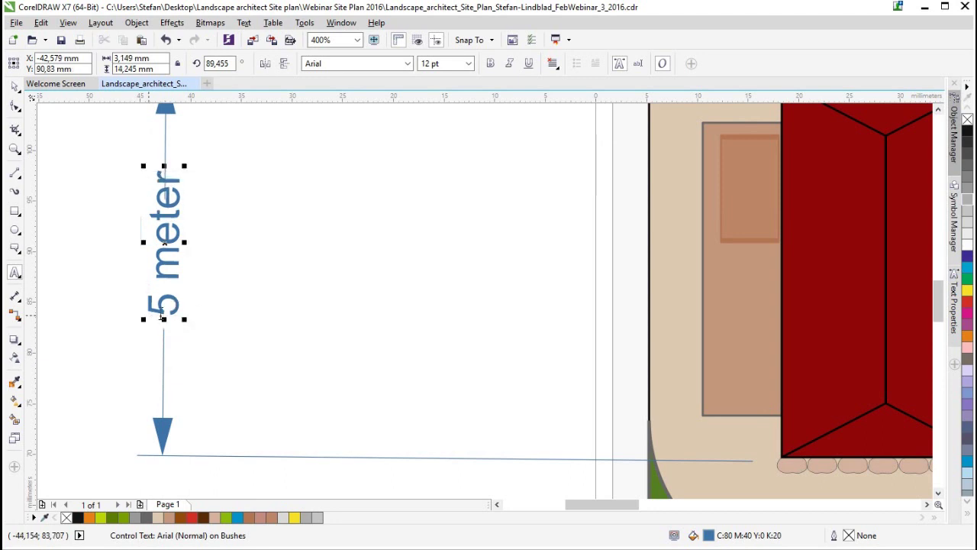
Select the whole "5 meter" dimension text and display its OpenType feature variants.
{"action": "left_click", "coordinate": [14, 297]}
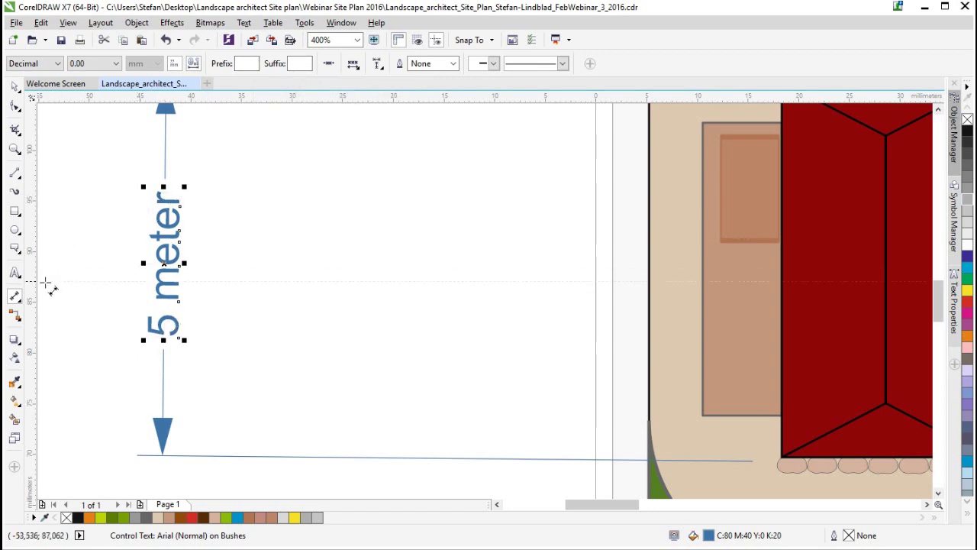
{"action": "left_click", "coordinate": [15, 272]}
{"action": "triple_click", "coordinate": [175, 264]}
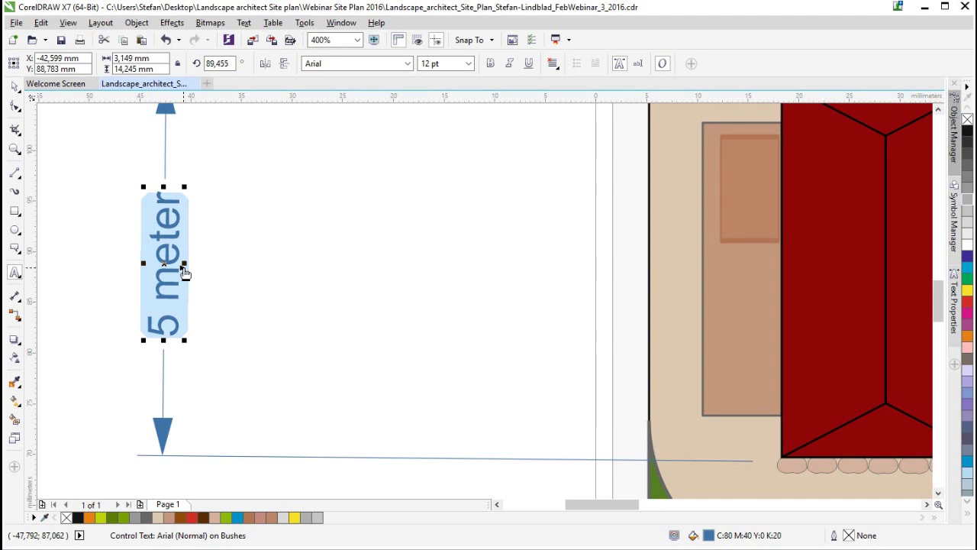
{"action": "left_click", "coordinate": [184, 271]}
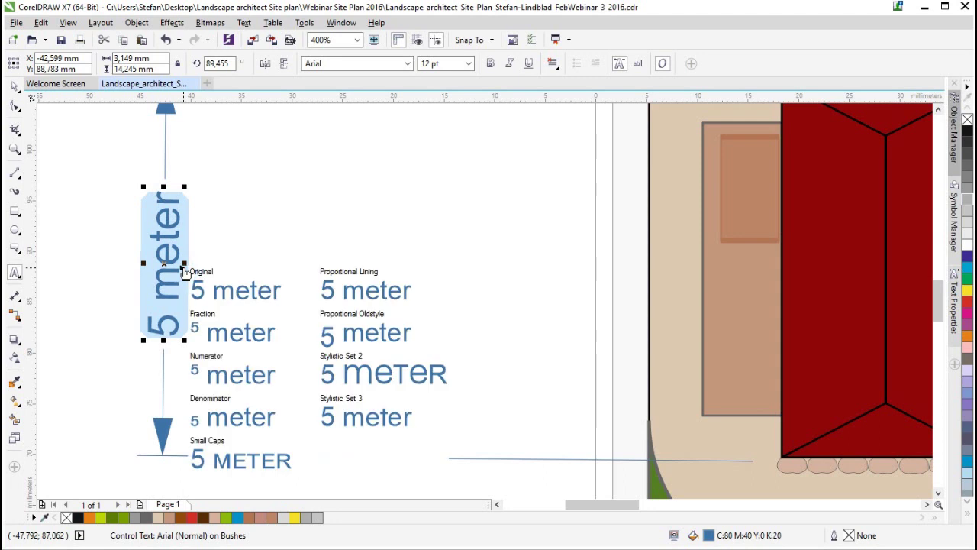
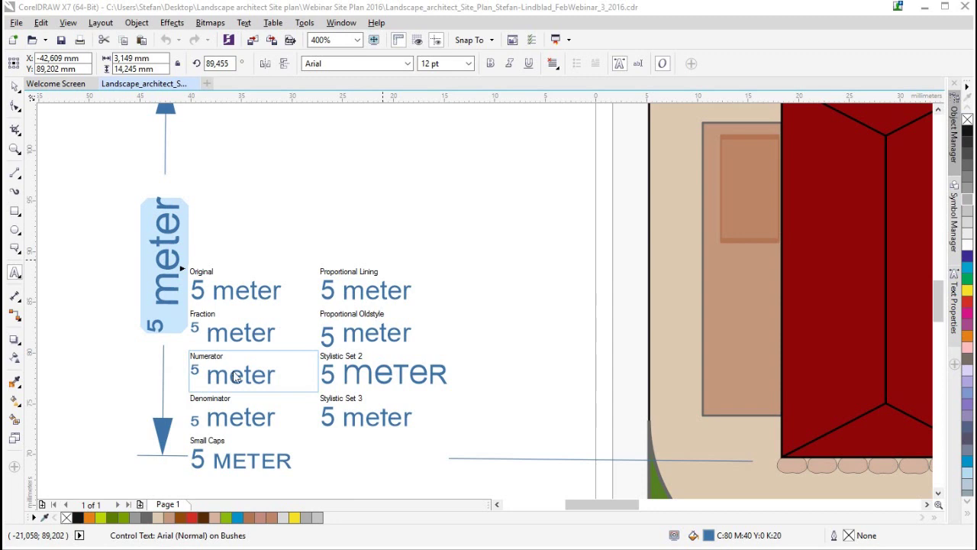
Include TrueType fonts in the font filters and try Broadway BT and Franklin Gothic Medium on the dimension text.
{"action": "left_click", "coordinate": [407, 63]}
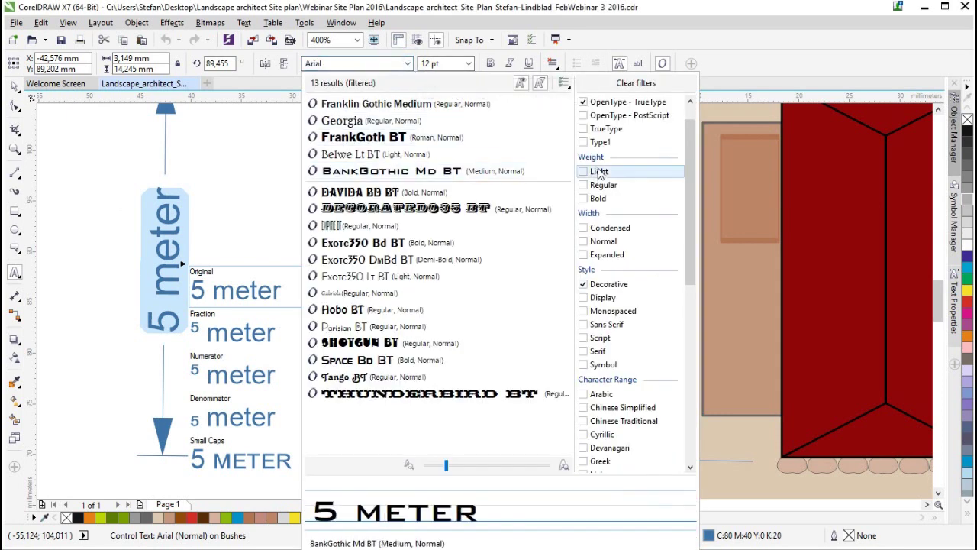
{"action": "left_click", "coordinate": [584, 129]}
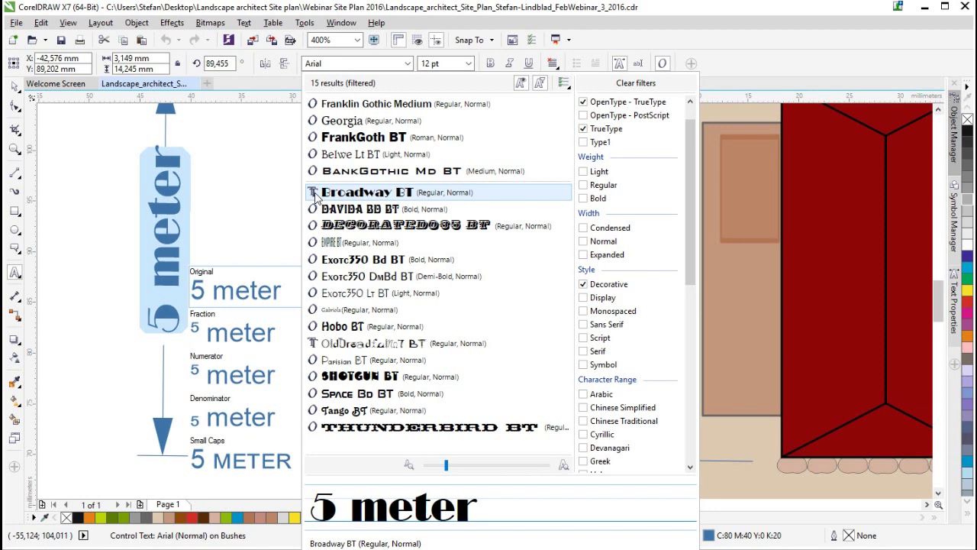
{"action": "left_click", "coordinate": [367, 192]}
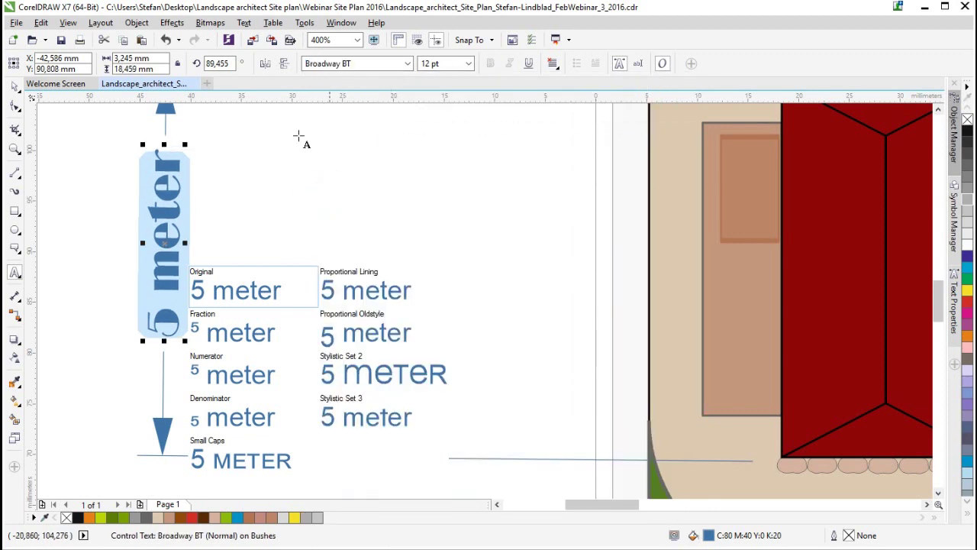
{"action": "left_click", "coordinate": [408, 63]}
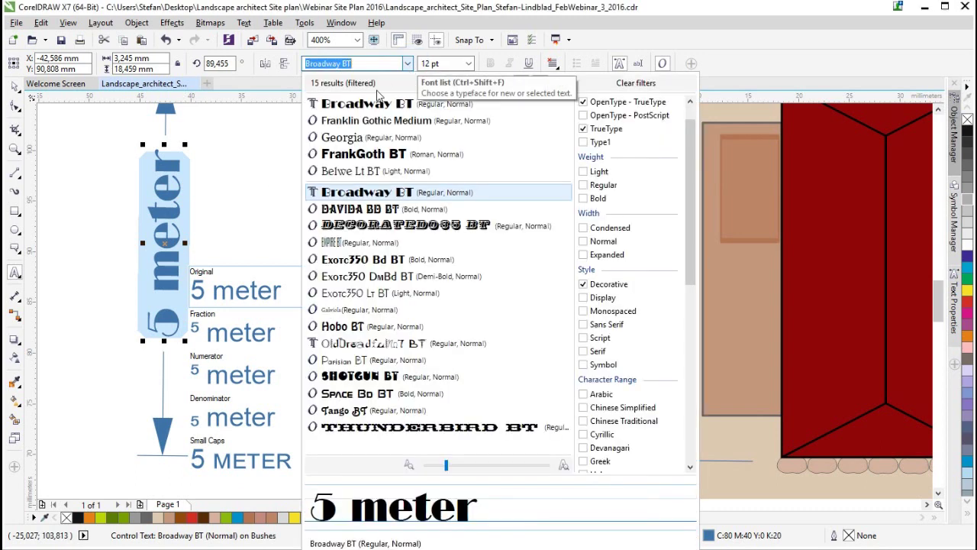
{"action": "left_click", "coordinate": [355, 127]}
Clear all font list filters and set the dimension text's font to AR BLANCA.
{"action": "left_click", "coordinate": [409, 64]}
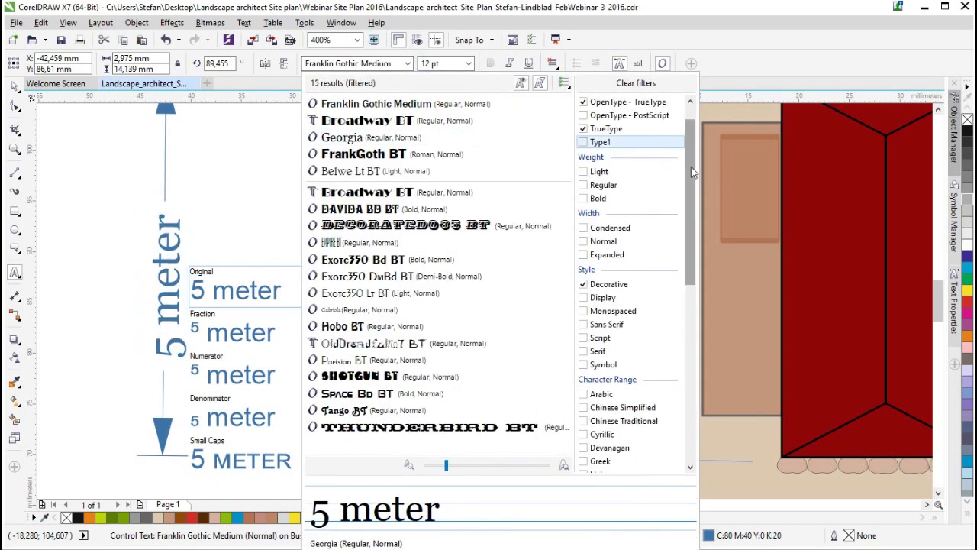
{"action": "scroll", "coordinate": [691, 173], "scroll_direction": "up", "scroll_amount": 2}
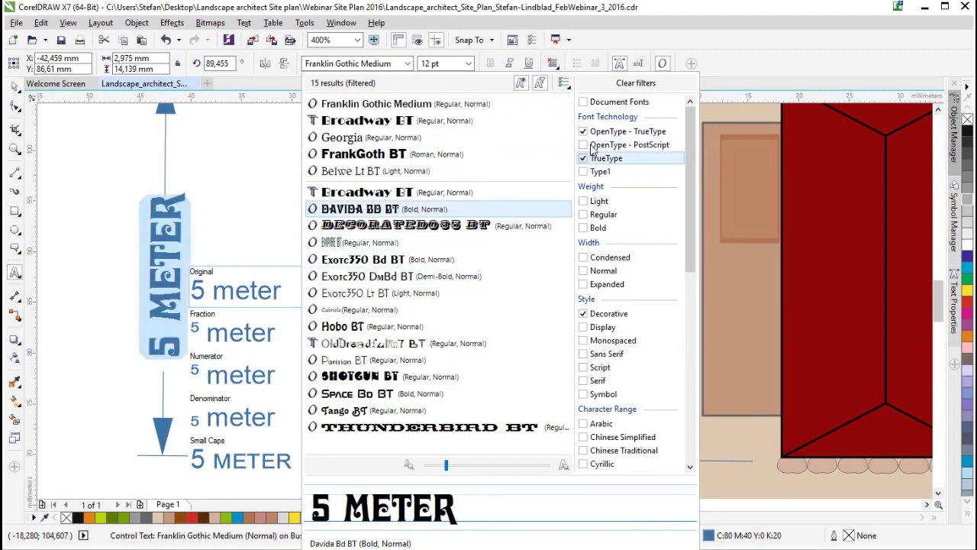
{"action": "left_click", "coordinate": [644, 84]}
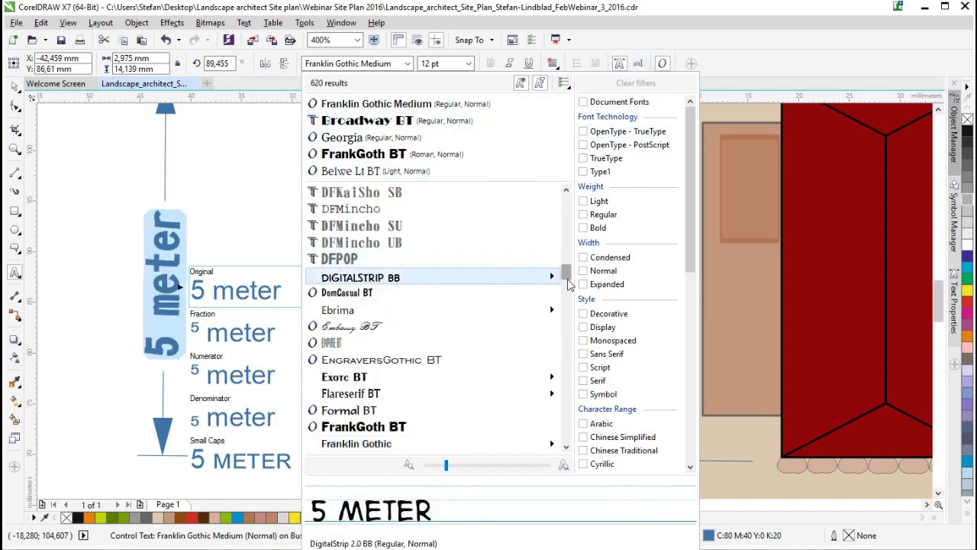
{"action": "left_click_drag", "start_coordinate": [566, 273], "coordinate": [569, 186]}
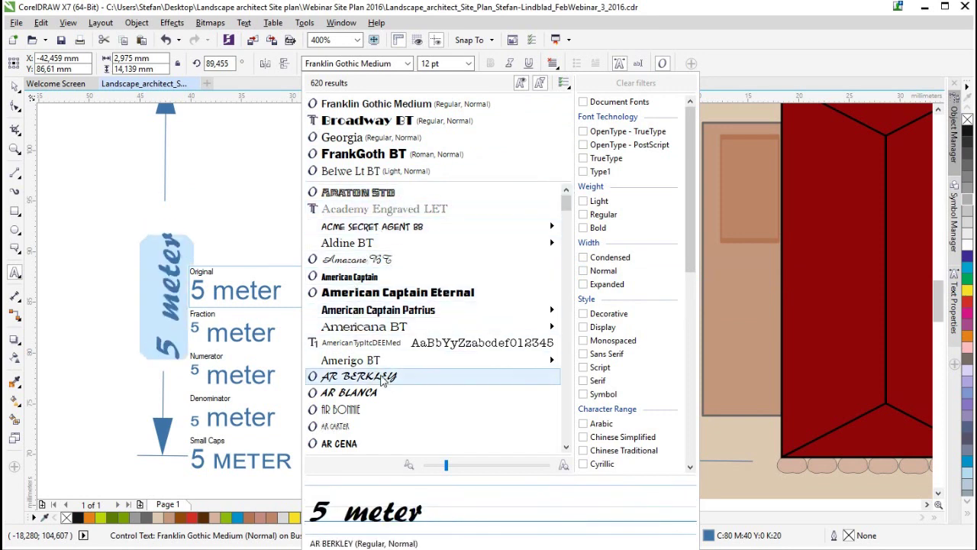
{"action": "left_click", "coordinate": [359, 392]}
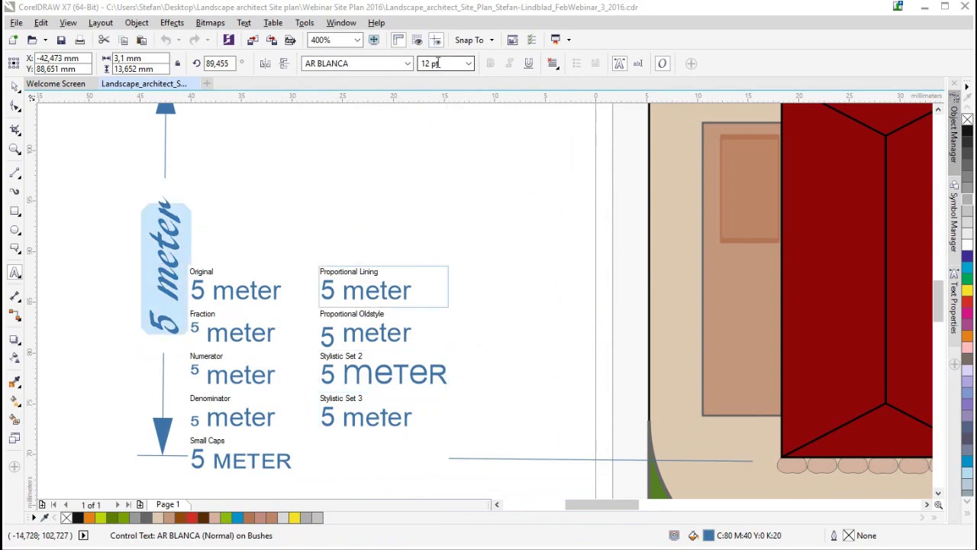
Select the whole "5 meter" dimension text and set its font to Arial.
{"action": "double_click", "coordinate": [166, 269]}
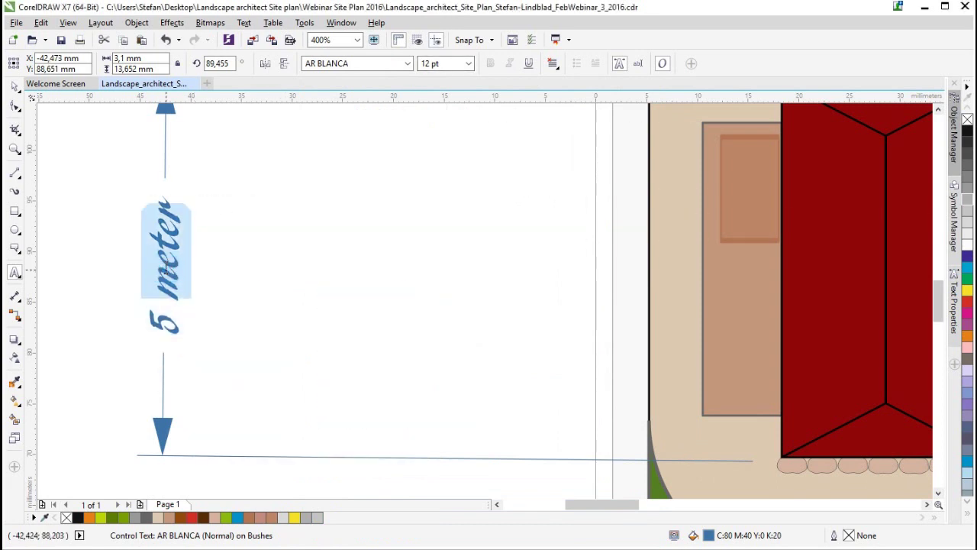
{"action": "left_click_drag", "start_coordinate": [166, 265], "coordinate": [166, 330]}
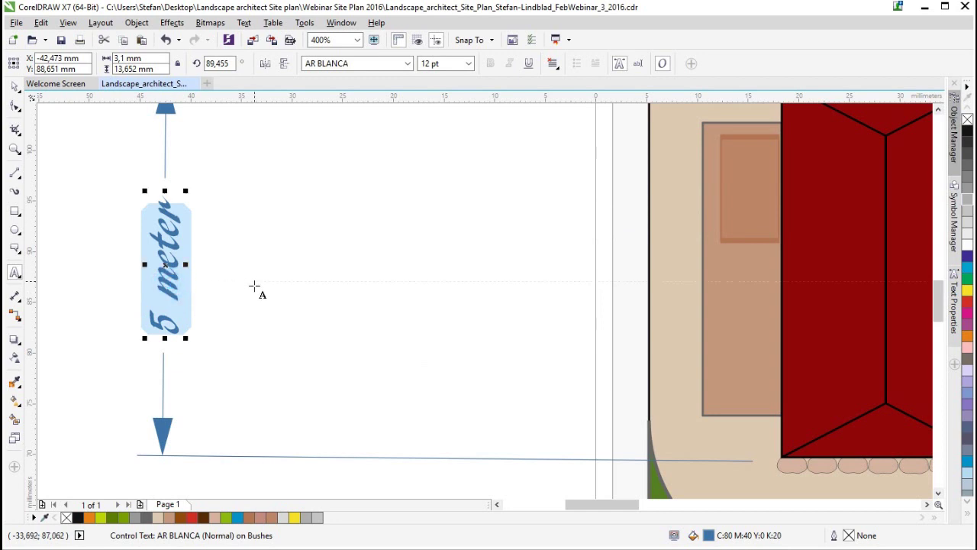
{"action": "left_click", "coordinate": [407, 64]}
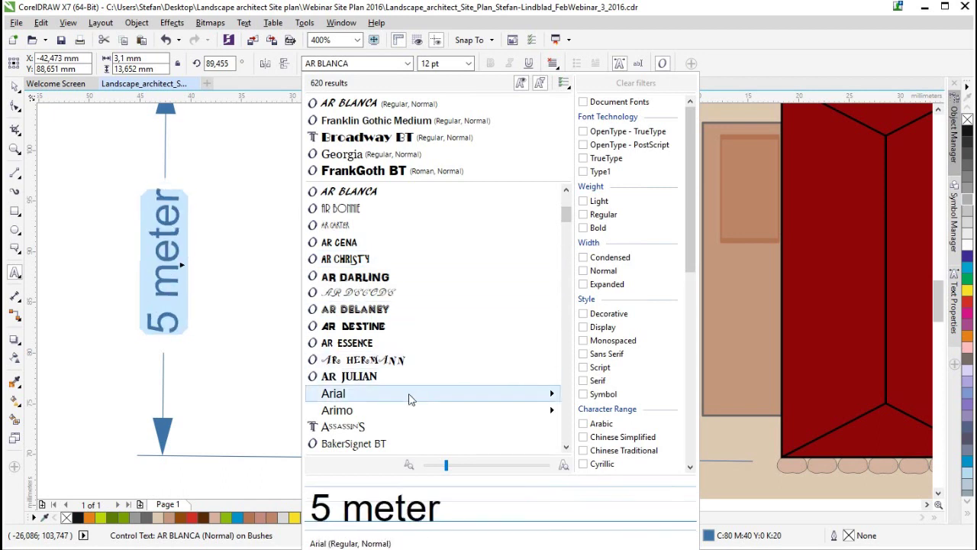
{"action": "mouse_move", "coordinate": [407, 395]}
{"action": "left_click", "coordinate": [609, 395]}
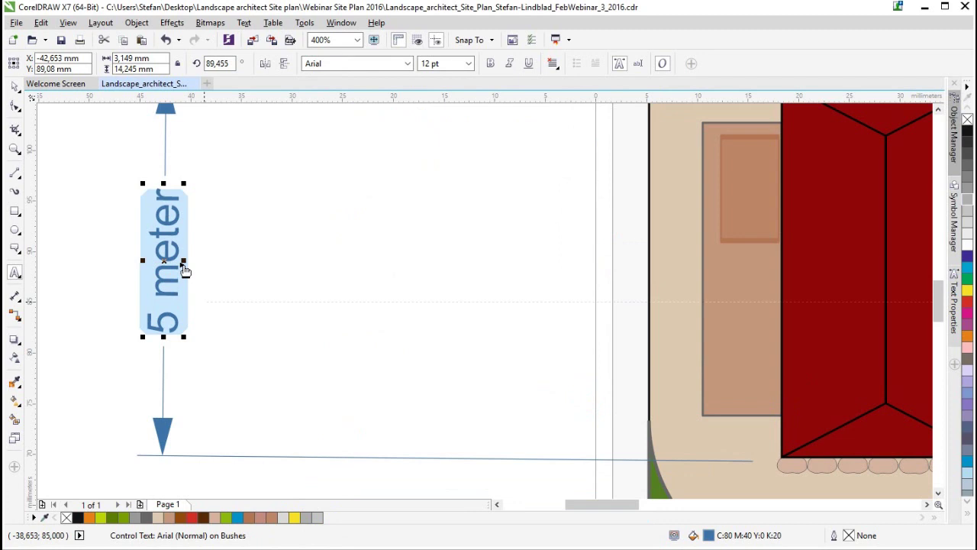
Display the Arial text's OpenType variants again, and hide and reshow the filters in the font list.
{"action": "left_click", "coordinate": [183, 265]}
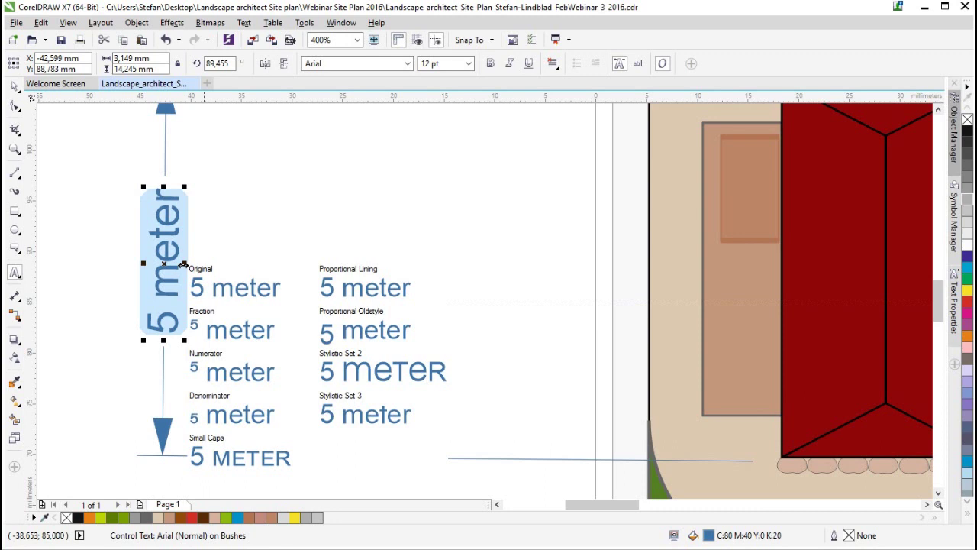
{"action": "left_click", "coordinate": [409, 64]}
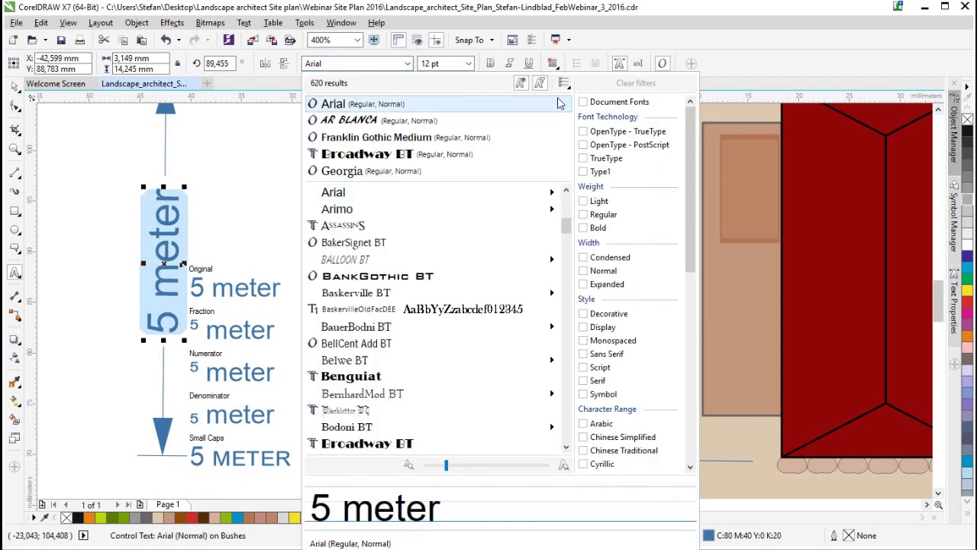
{"action": "left_click", "coordinate": [541, 83]}
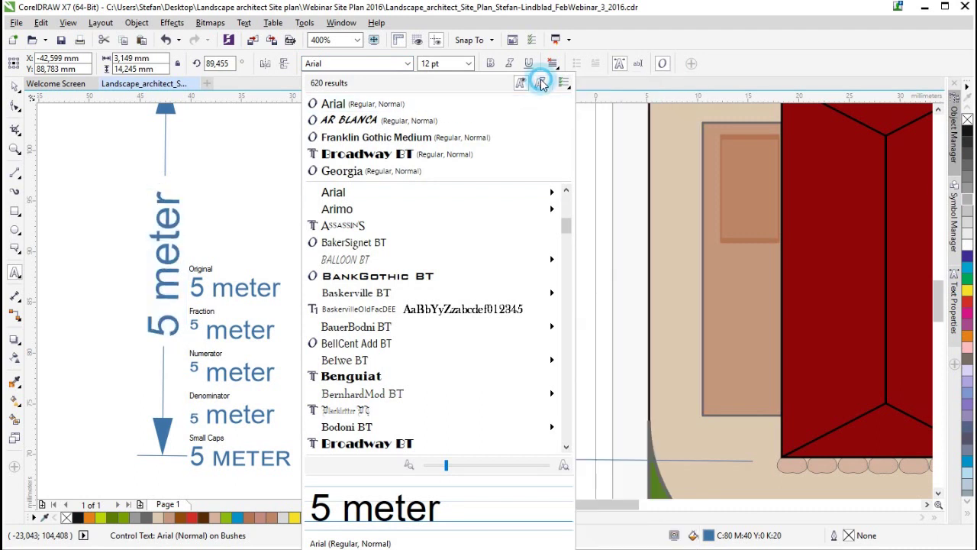
{"action": "left_click", "coordinate": [541, 83]}
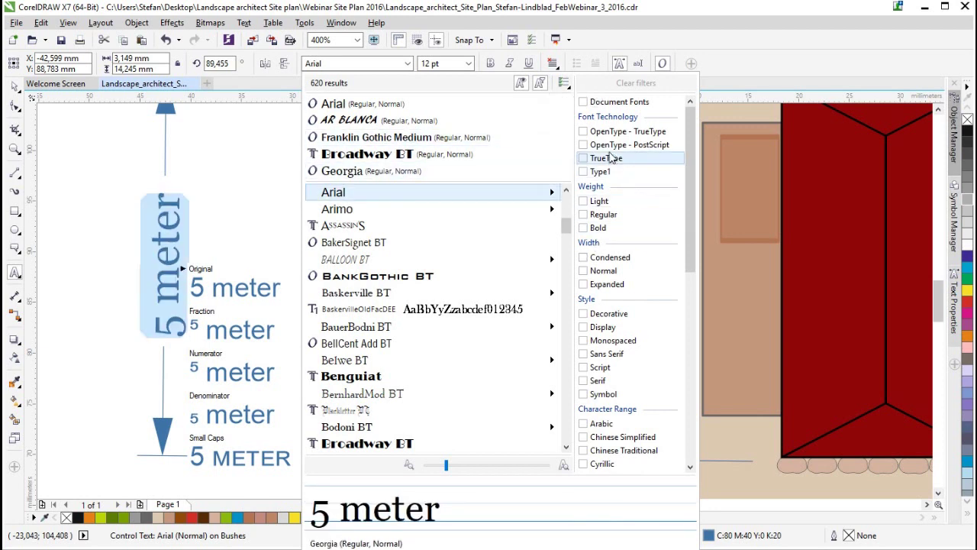
Filter the font list by OpenType - TrueType, Decorative and Fraction, and apply Gabriola with its original OpenType form to the dimension text.
{"action": "left_click", "coordinate": [585, 135]}
{"action": "left_click_drag", "start_coordinate": [692, 241], "coordinate": [705, 319]}
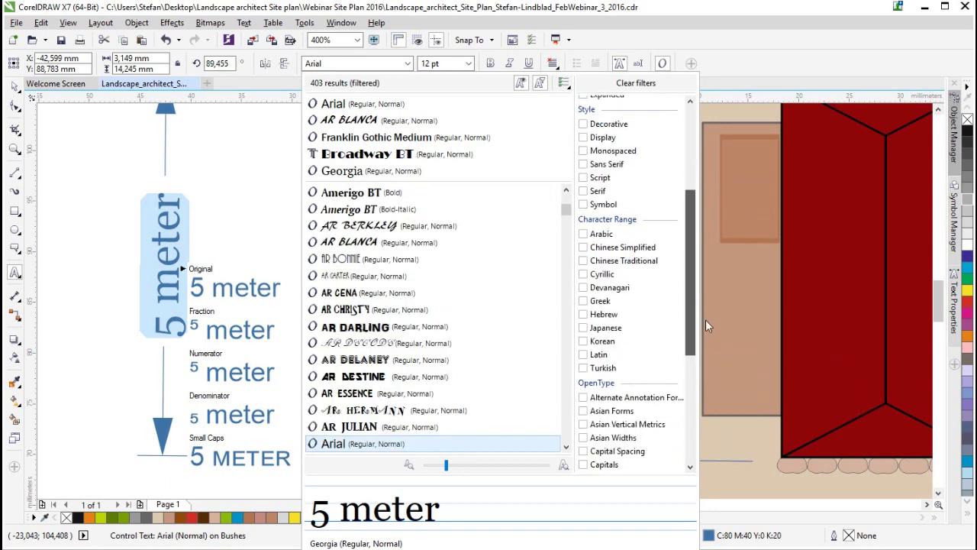
{"action": "left_click", "coordinate": [583, 124]}
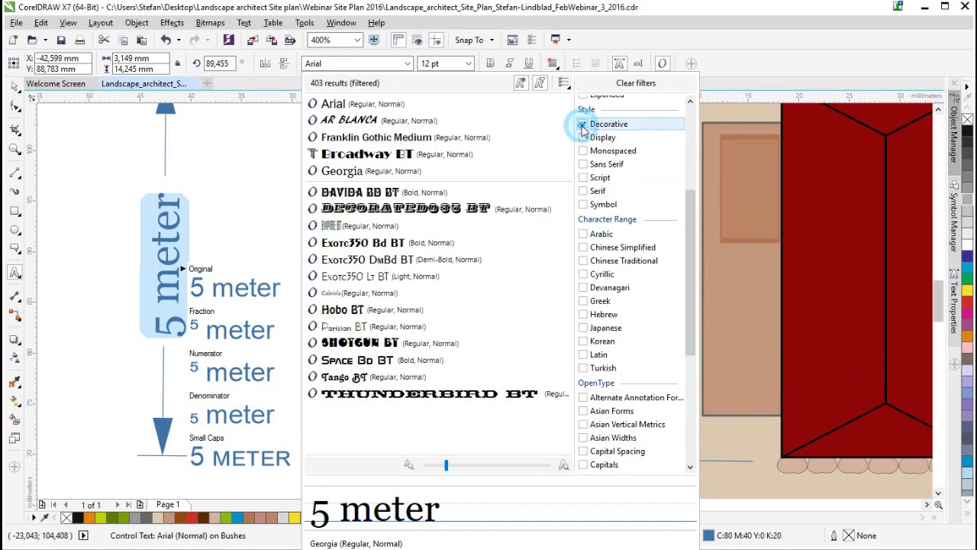
{"action": "left_click_drag", "start_coordinate": [688, 333], "coordinate": [693, 458]}
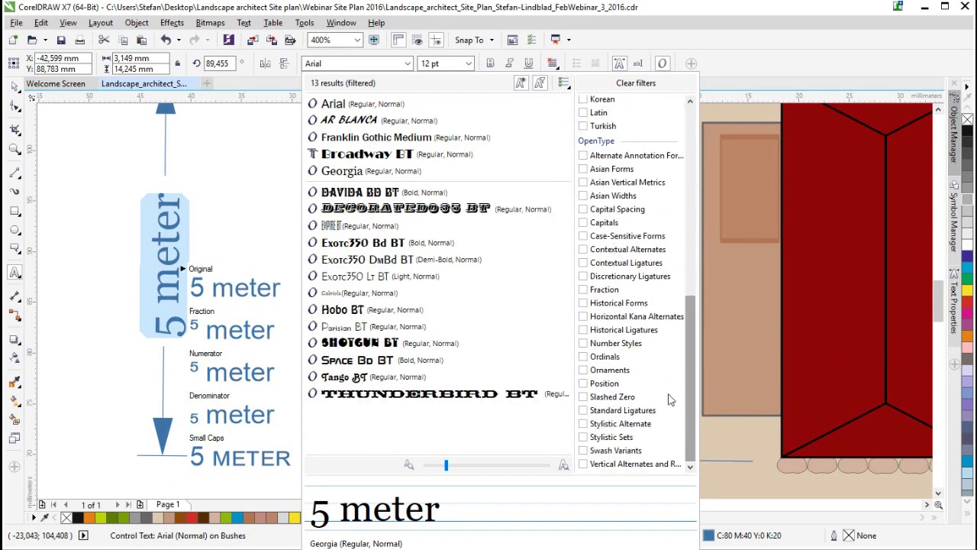
{"action": "left_click", "coordinate": [583, 290]}
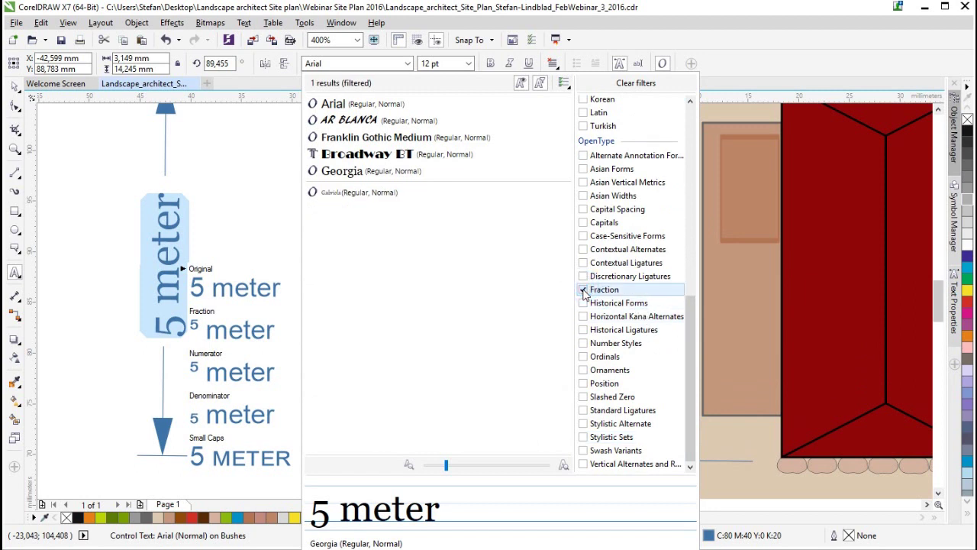
{"action": "left_click", "coordinate": [347, 194]}
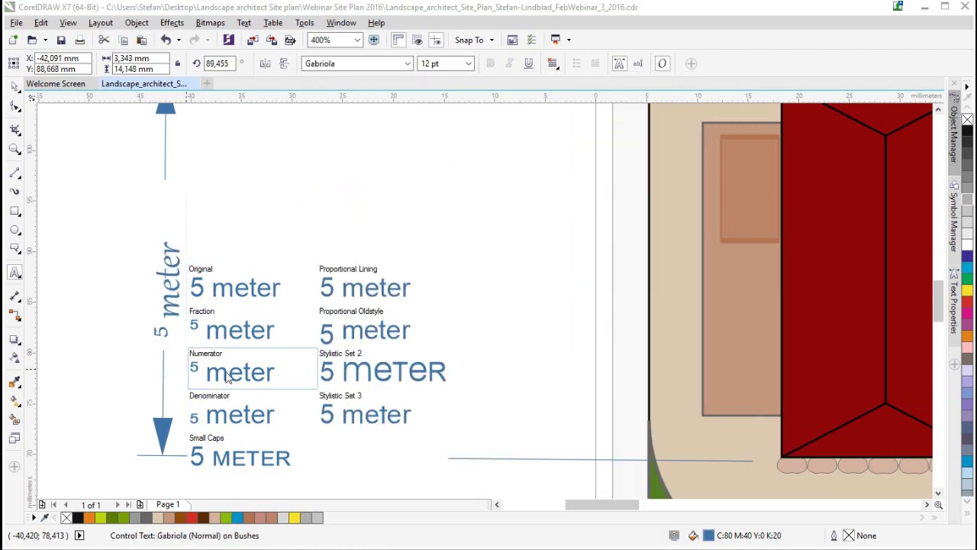
{"action": "left_click", "coordinate": [208, 301]}
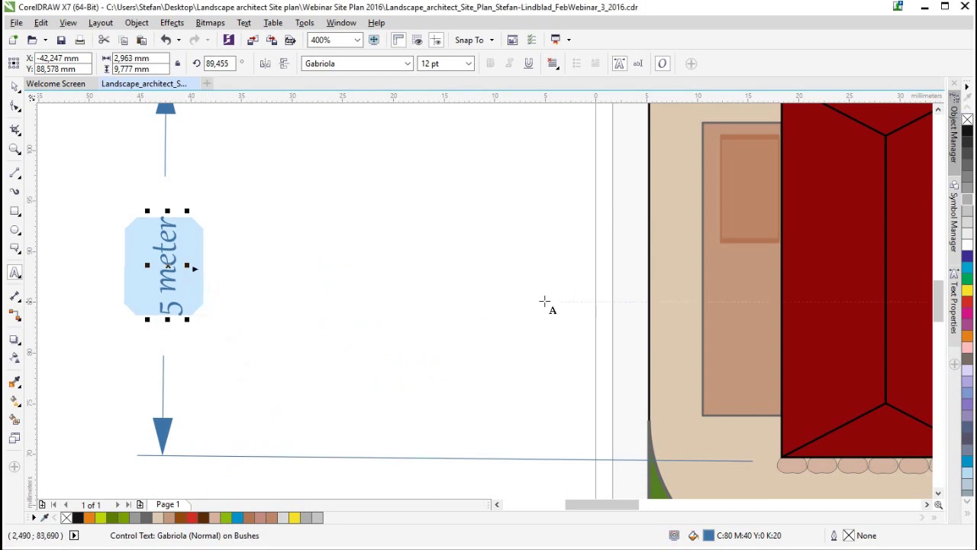
Delete the "5 meter" dimension, the paragraph text outside the page and the Artist Studio label.
{"action": "left_click", "coordinate": [14, 86]}
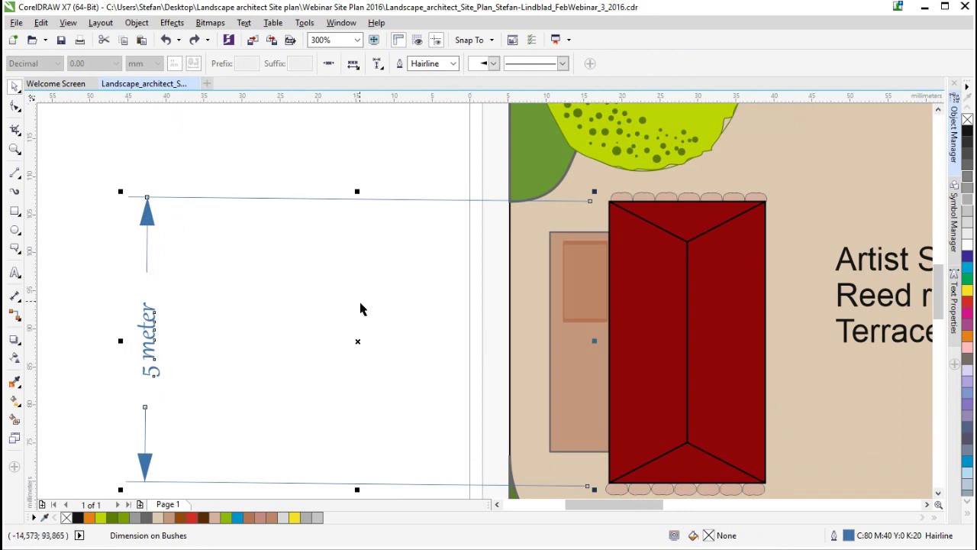
{"action": "key", "text": "Delete"}
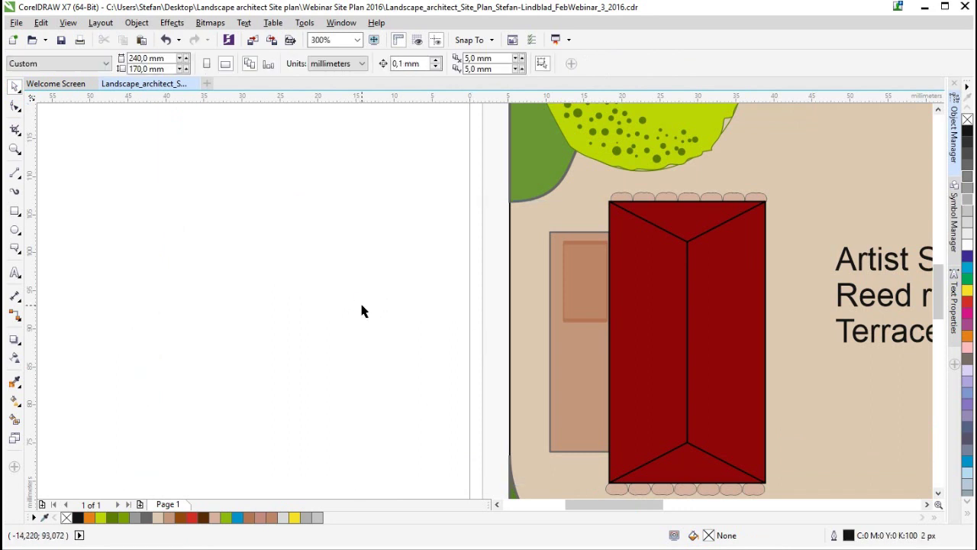
{"action": "scroll", "coordinate": [362, 311], "scroll_direction": "down", "scroll_amount": 2}
{"action": "left_click", "coordinate": [338, 192]}
{"action": "key", "text": "Delete"}
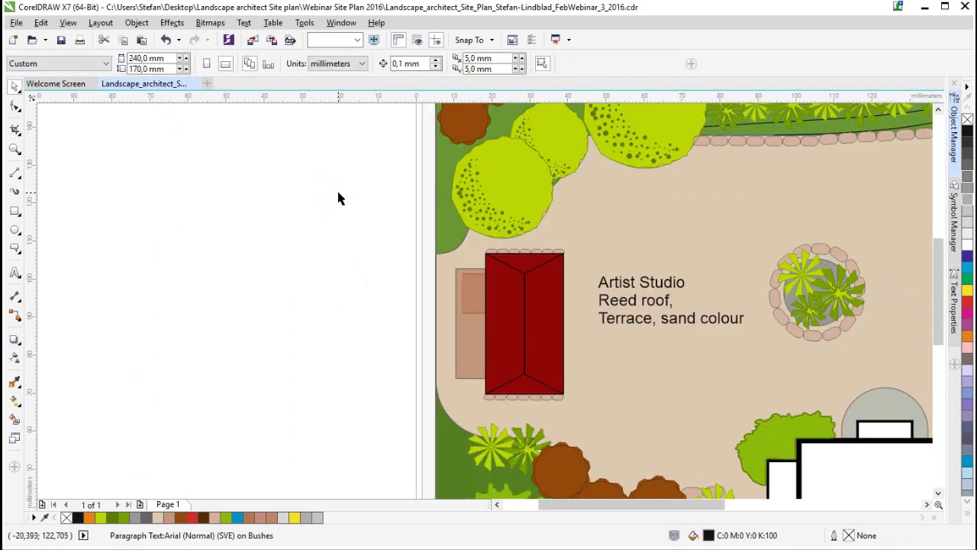
{"action": "left_click", "coordinate": [640, 319]}
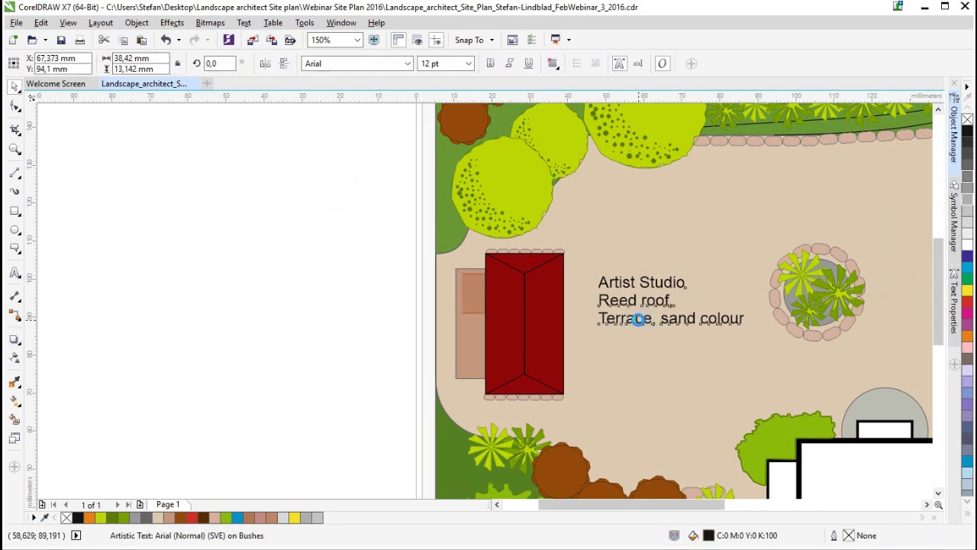
{"action": "key", "text": "Delete"}
Show the document's layers in the Object Manager, and hide and reshow the Tree- layer.
{"action": "scroll", "coordinate": [587, 354], "scroll_direction": "down", "scroll_amount": 2}
{"action": "left_click", "coordinate": [697, 504]}
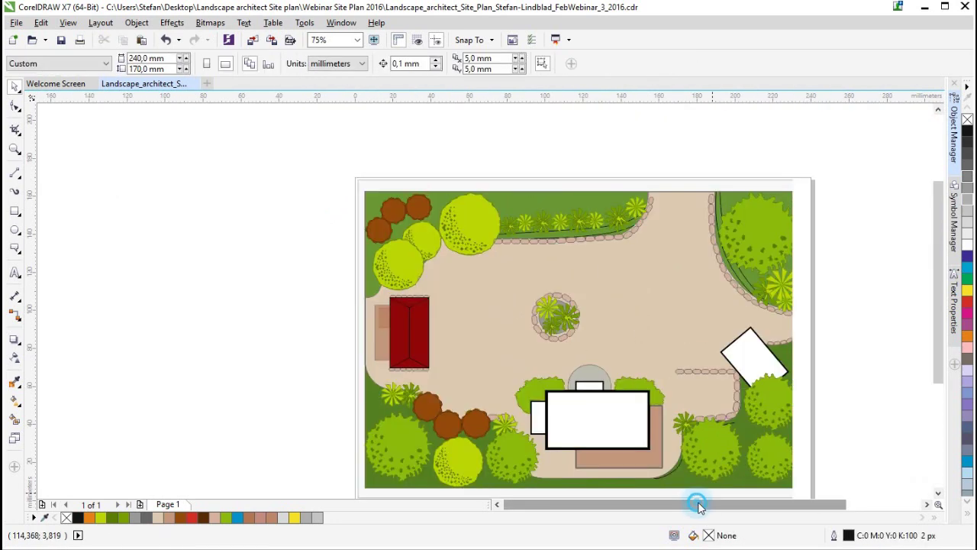
{"action": "left_click_drag", "start_coordinate": [697, 504], "coordinate": [751, 500]}
{"action": "left_click_drag", "start_coordinate": [938, 306], "coordinate": [939, 326]}
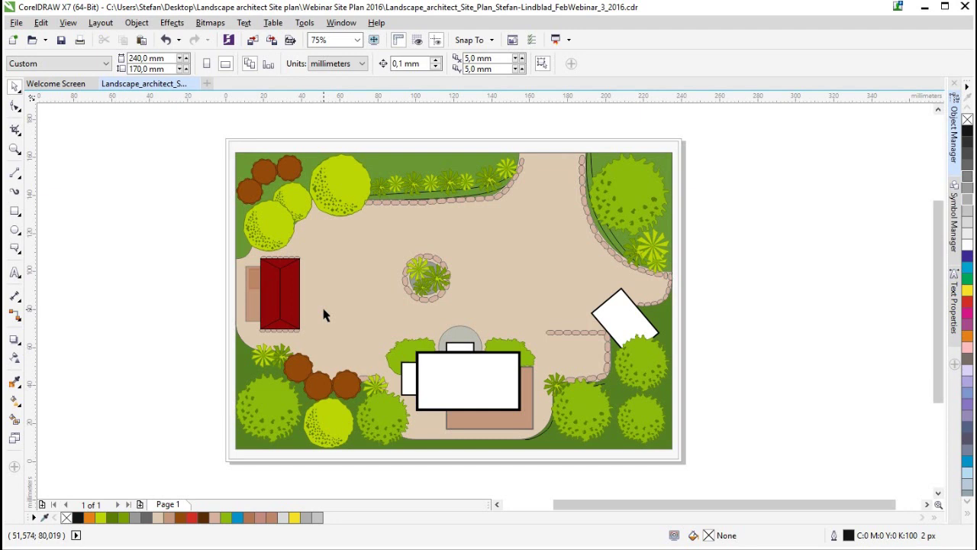
{"action": "left_click", "coordinate": [953, 133]}
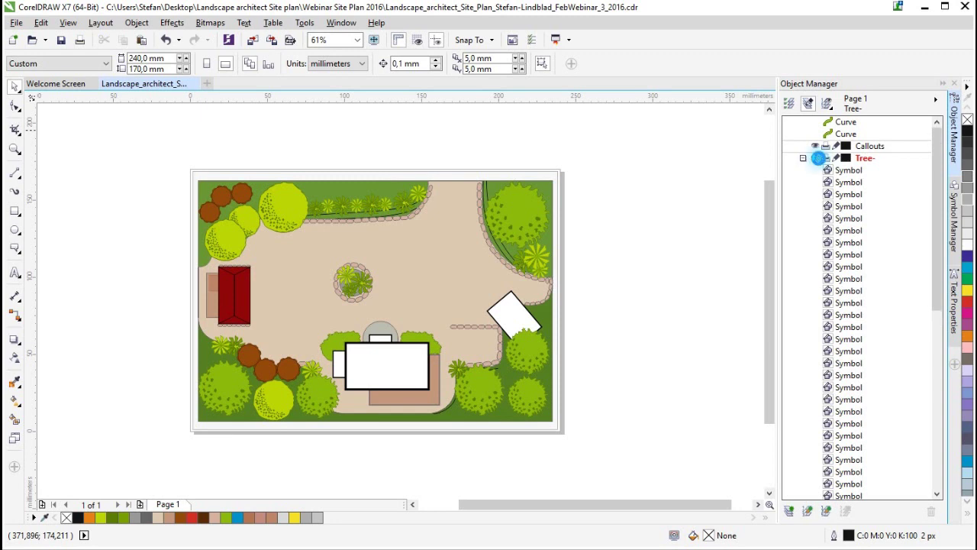
{"action": "left_click", "coordinate": [815, 158]}
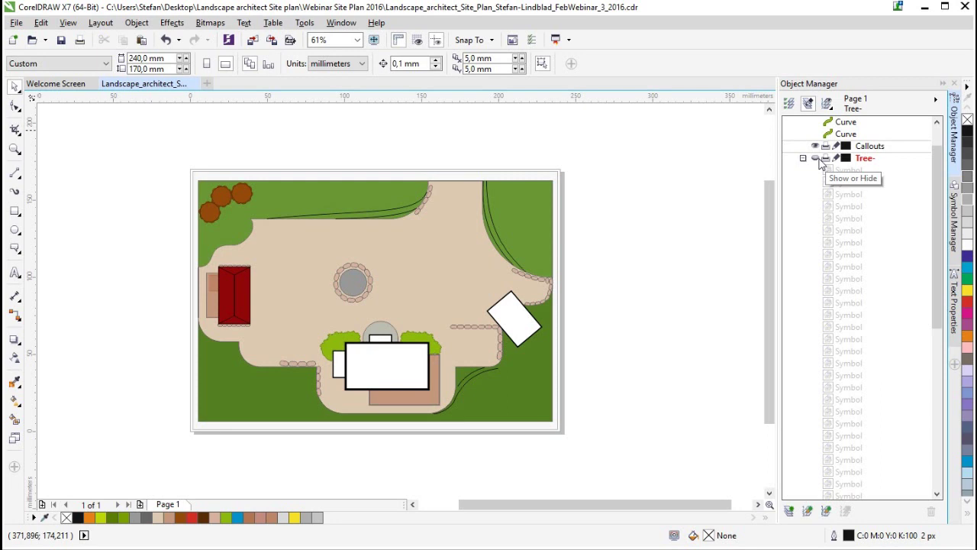
{"action": "left_click", "coordinate": [817, 159]}
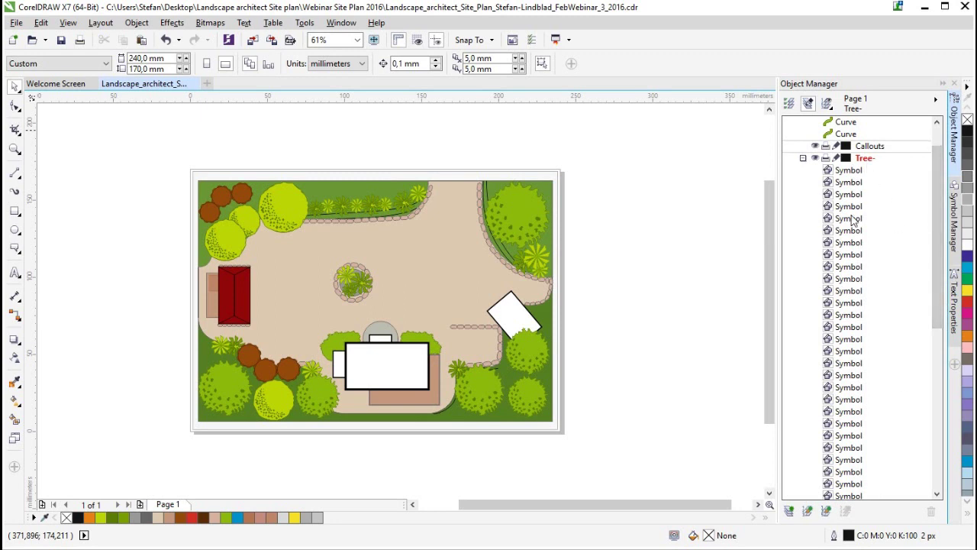
Look through the layers' objects in the Object Manager and select the first curve on the Bushes layer.
{"action": "scroll", "coordinate": [934, 229], "scroll_direction": "down", "scroll_amount": 1}
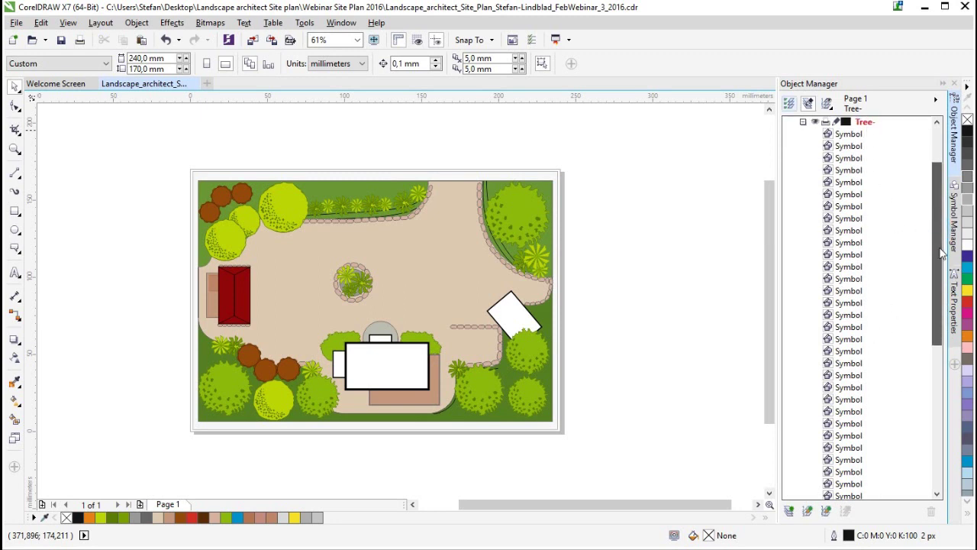
{"action": "scroll", "coordinate": [939, 249], "scroll_direction": "up", "scroll_amount": 1}
{"action": "scroll", "coordinate": [935, 246], "scroll_direction": "down", "scroll_amount": 1}
{"action": "mouse_move", "coordinate": [934, 240]}
{"action": "left_mouse_down"}
{"action": "mouse_move", "coordinate": [923, 319]}
{"action": "mouse_move", "coordinate": [933, 209]}
{"action": "mouse_move", "coordinate": [933, 225]}
{"action": "left_mouse_up"}
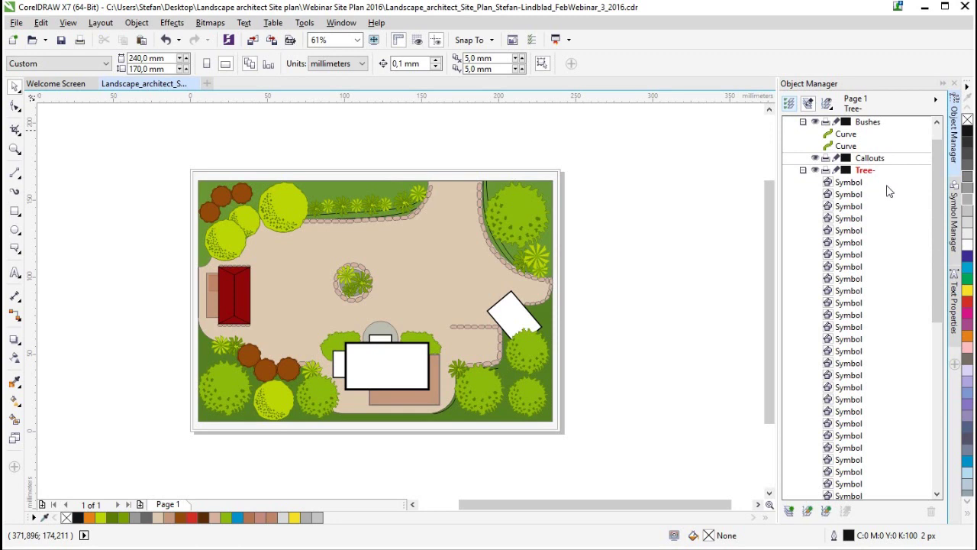
{"action": "left_click_drag", "start_coordinate": [942, 177], "coordinate": [938, 162]}
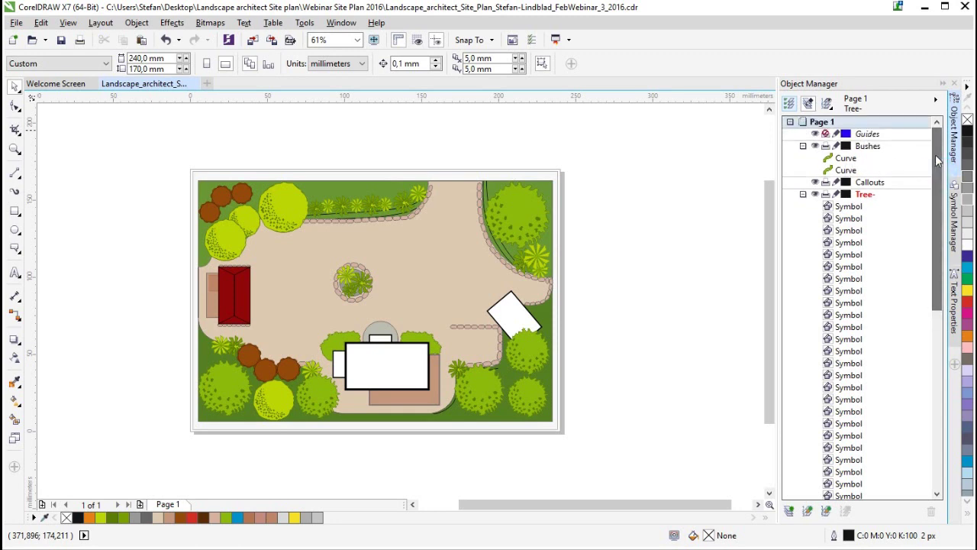
{"action": "left_click", "coordinate": [848, 170]}
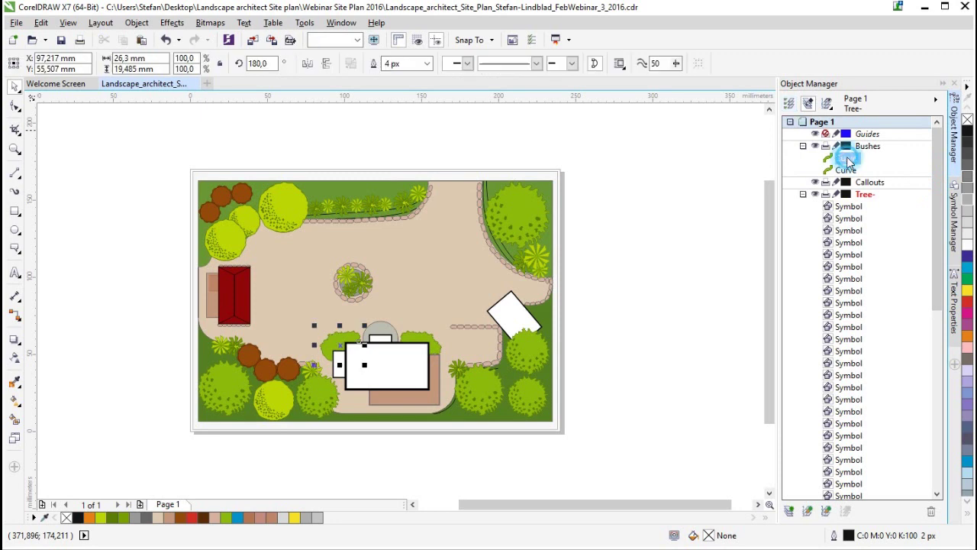
{"action": "left_click", "coordinate": [847, 158]}
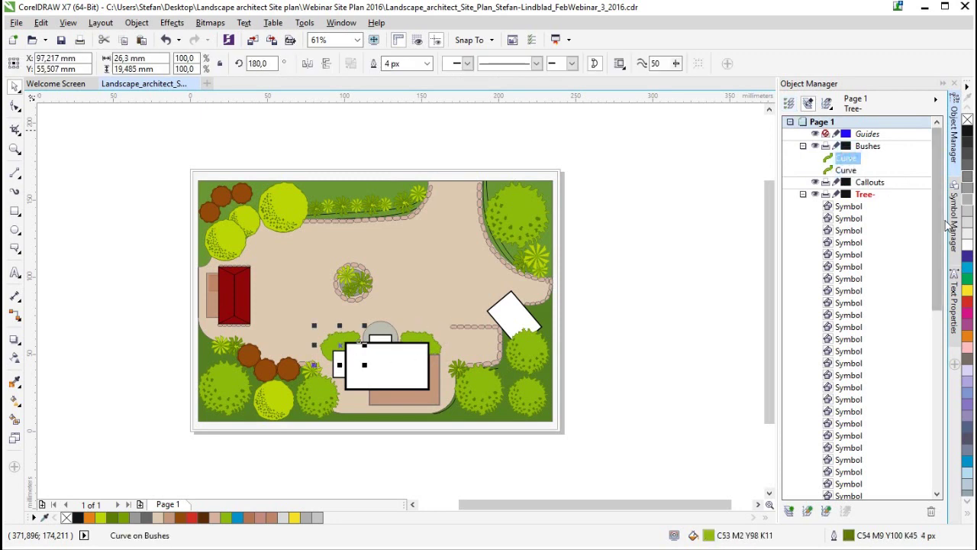
{"action": "left_click_drag", "start_coordinate": [938, 236], "coordinate": [935, 210]}
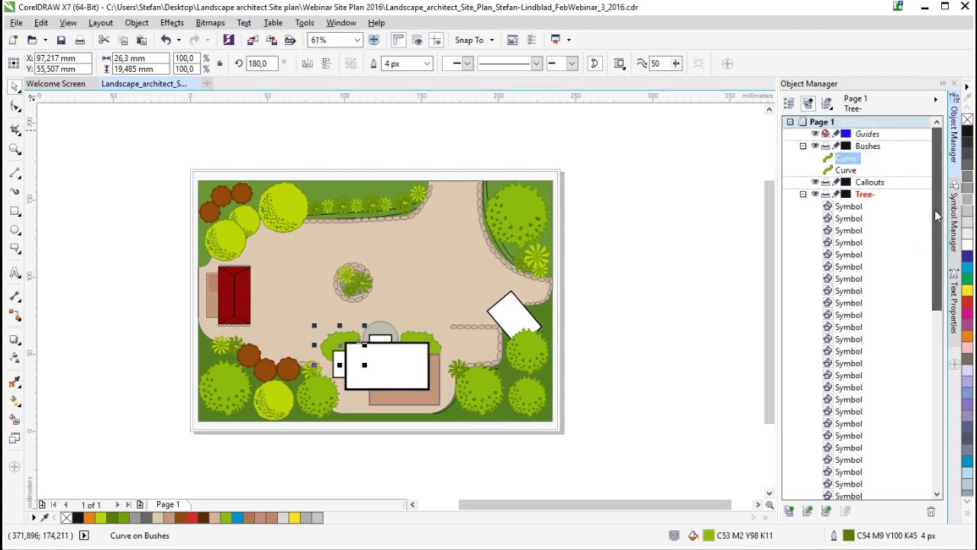
Collapse the Tree-, Main house and Bushes layers in the Object Manager and deselect the bush curve.
{"action": "left_click", "coordinate": [802, 193]}
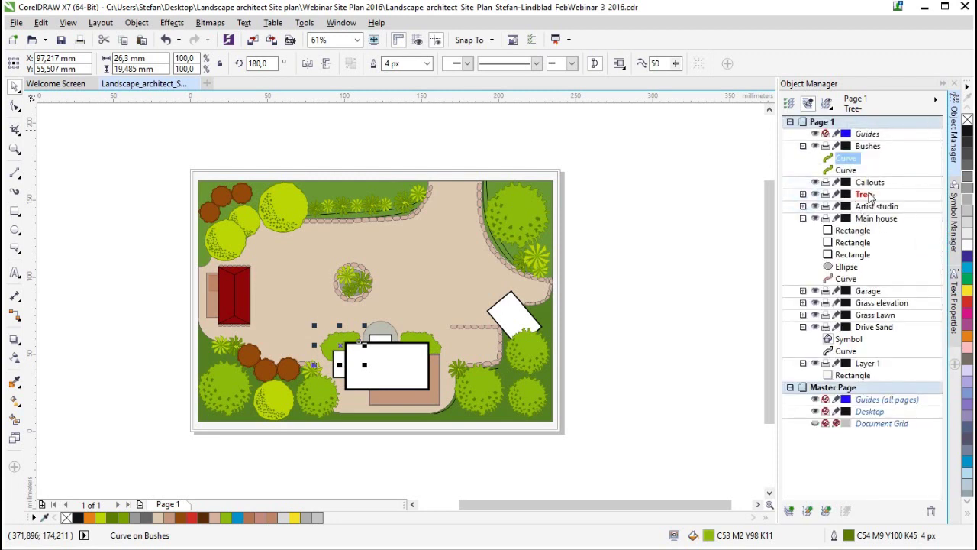
{"action": "left_click", "coordinate": [803, 218]}
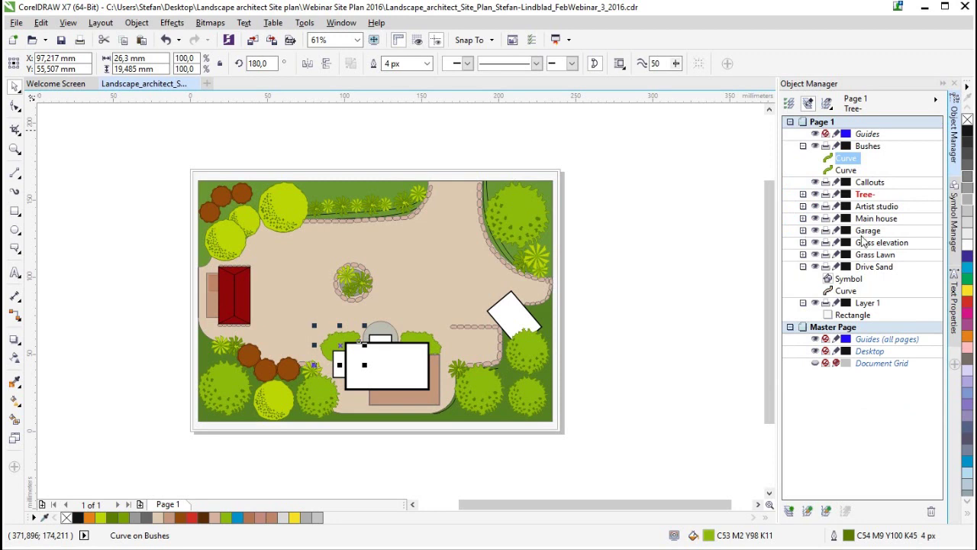
{"action": "left_click", "coordinate": [803, 194]}
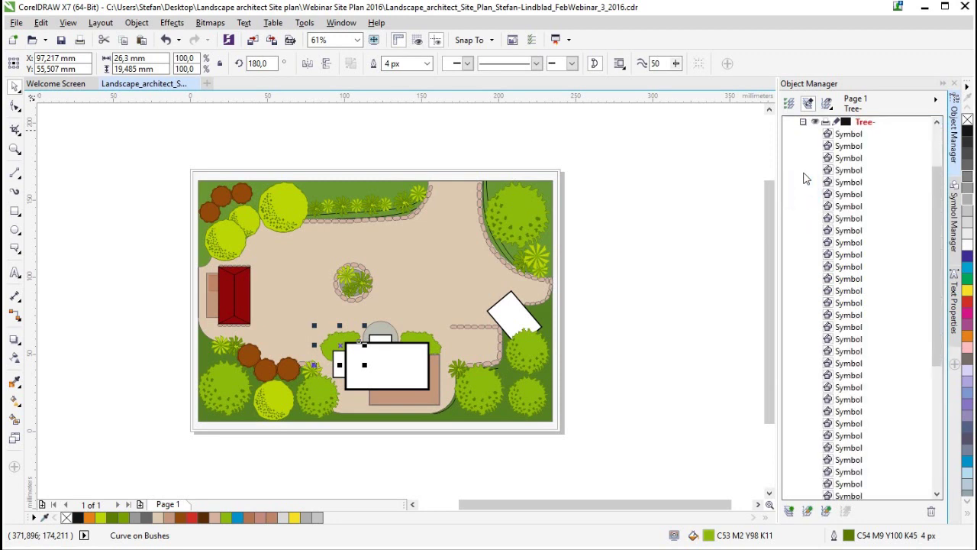
{"action": "left_click", "coordinate": [803, 123]}
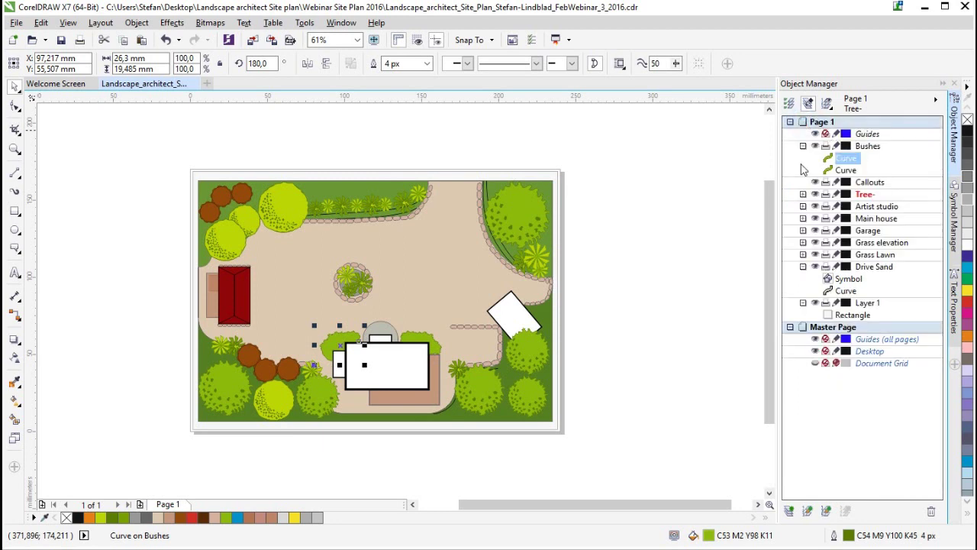
{"action": "left_click", "coordinate": [803, 146]}
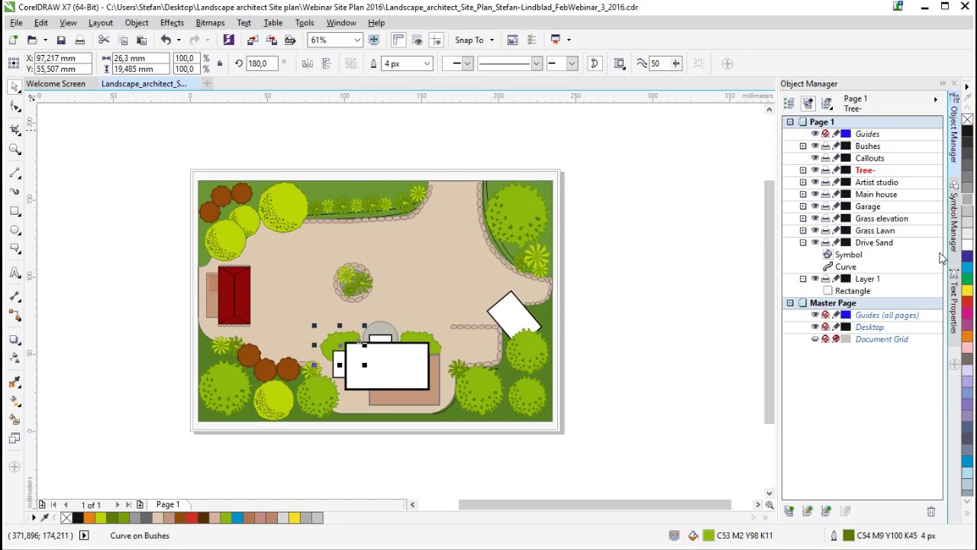
{"action": "left_click", "coordinate": [722, 348]}
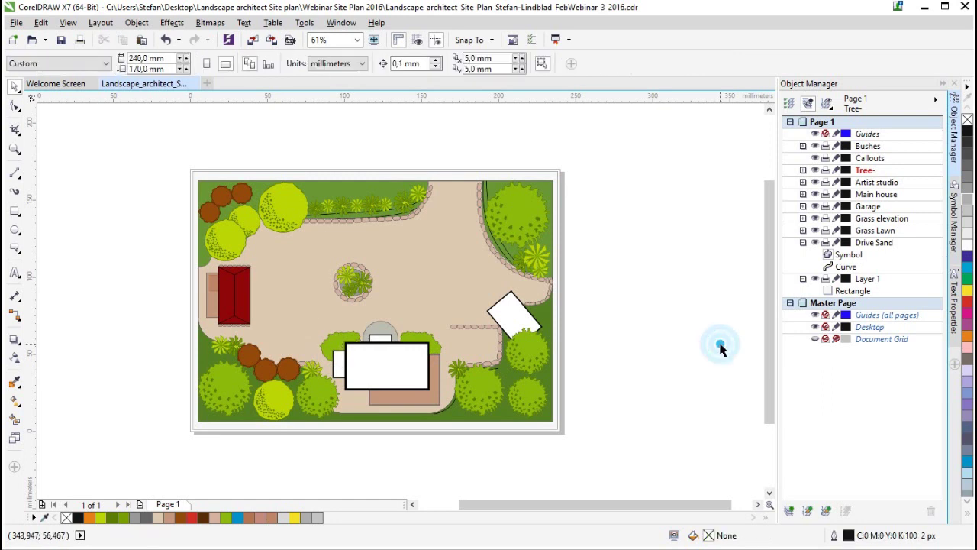
Export the site plan as a Corel PHOTO-PAINT image (CPT), changing the number before 2016 in the file name to 8.
{"action": "left_click", "coordinate": [16, 23]}
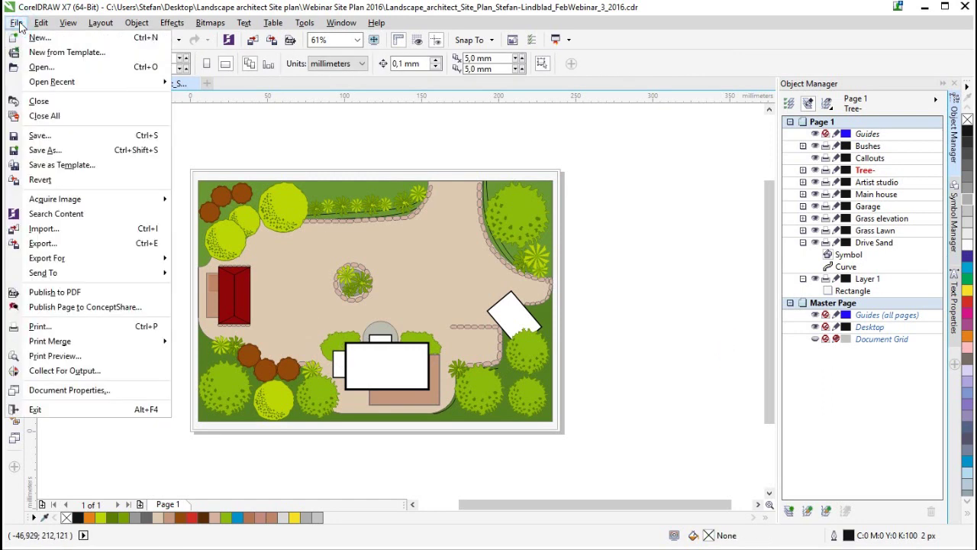
{"action": "left_click", "coordinate": [43, 242]}
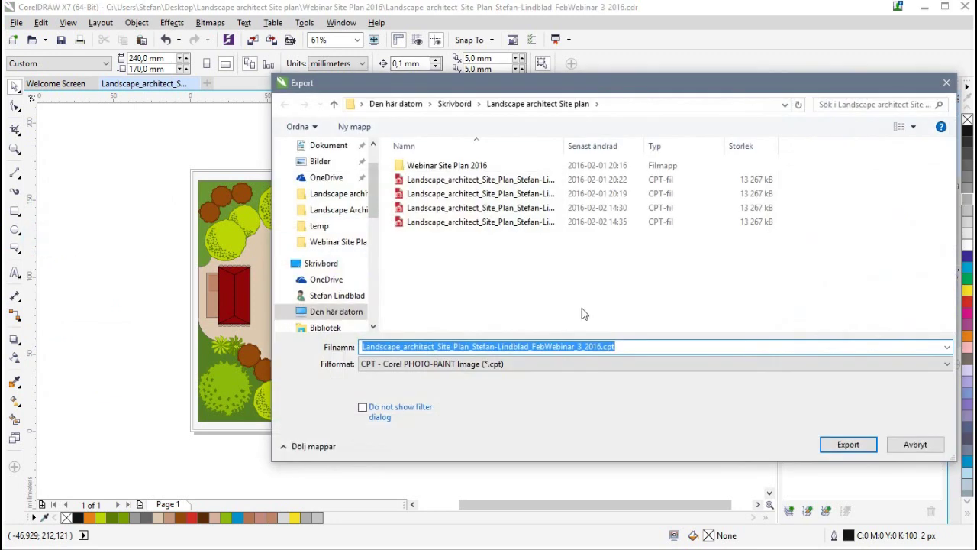
{"action": "left_click_drag", "start_coordinate": [583, 347], "coordinate": [576, 347]}
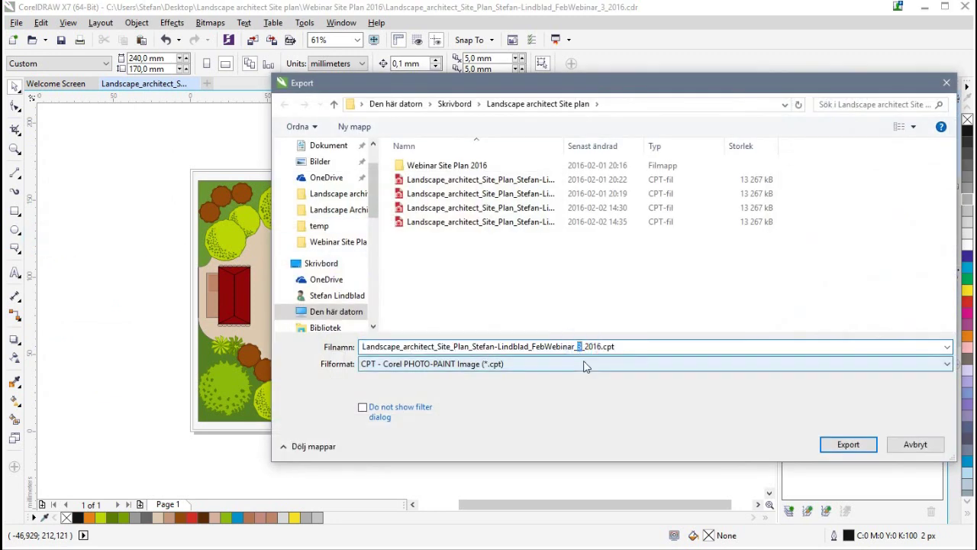
{"action": "type", "text": "8"}
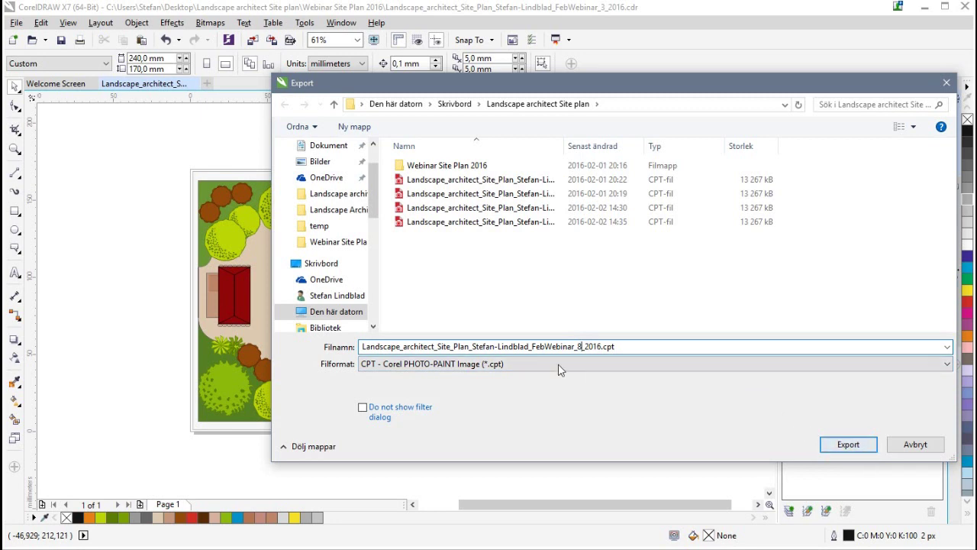
{"action": "left_click", "coordinate": [487, 364]}
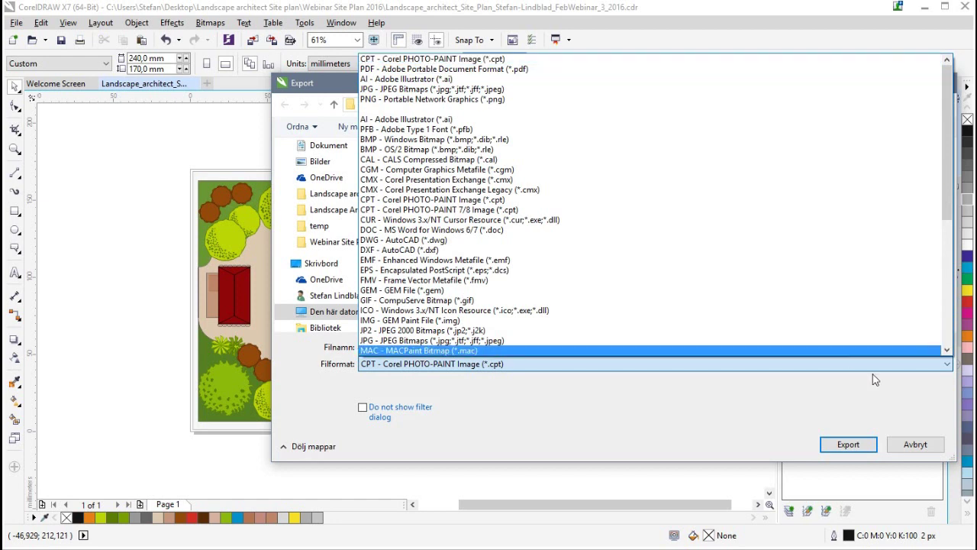
{"action": "left_click", "coordinate": [747, 444]}
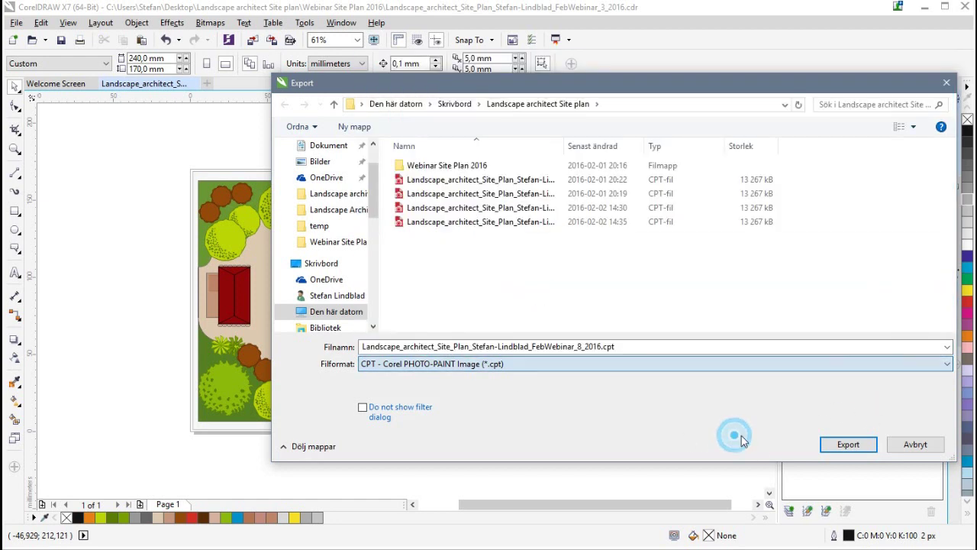
{"action": "left_click", "coordinate": [848, 445]}
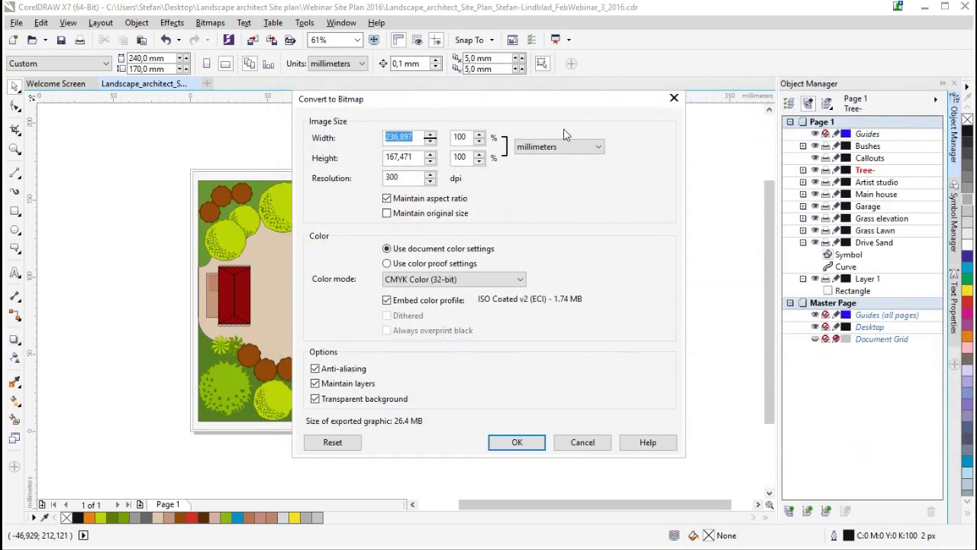
Convert the plan to a 300 dpi CMYK bitmap with Maintain layers enabled.
{"action": "left_click_drag", "start_coordinate": [488, 103], "coordinate": [512, 88]}
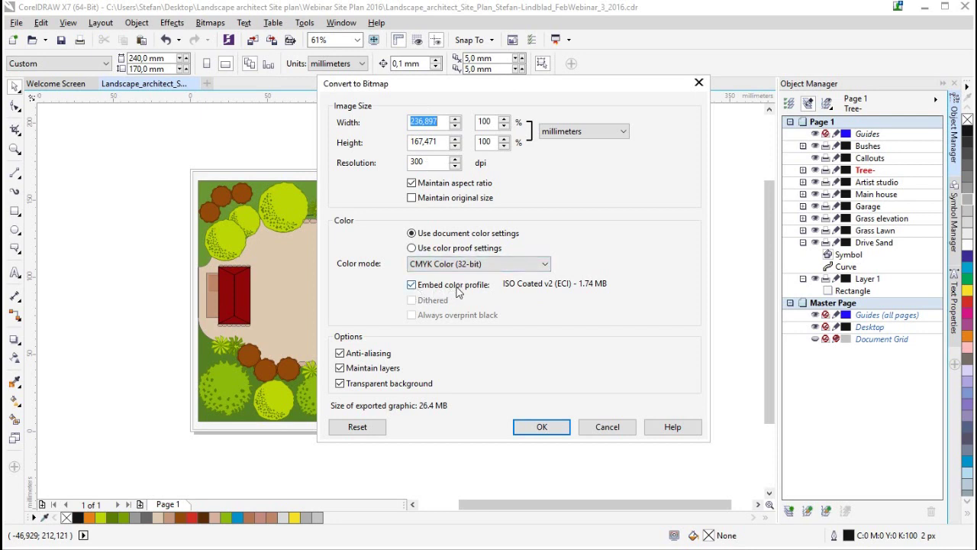
{"action": "left_click", "coordinate": [365, 374]}
{"action": "left_click", "coordinate": [364, 374]}
{"action": "left_click", "coordinate": [365, 374]}
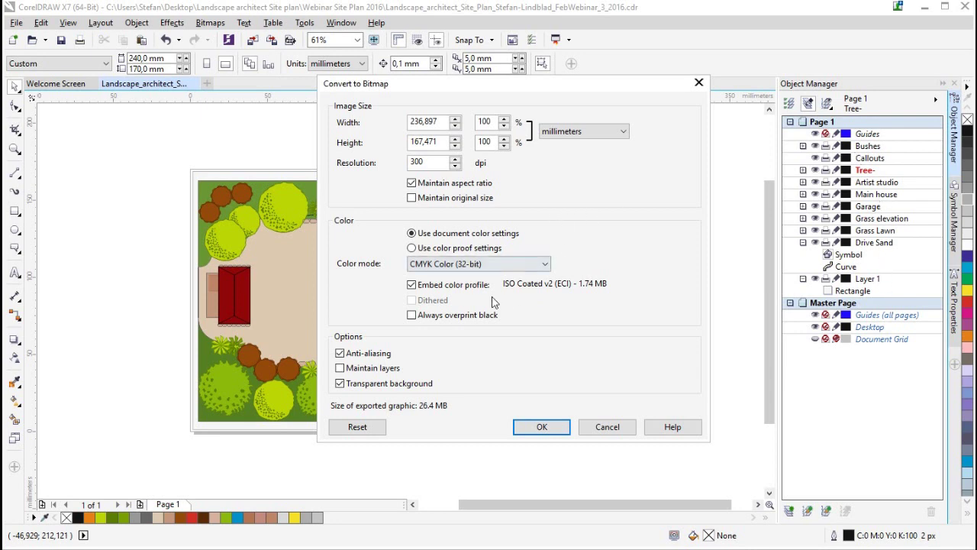
{"action": "left_click", "coordinate": [341, 368]}
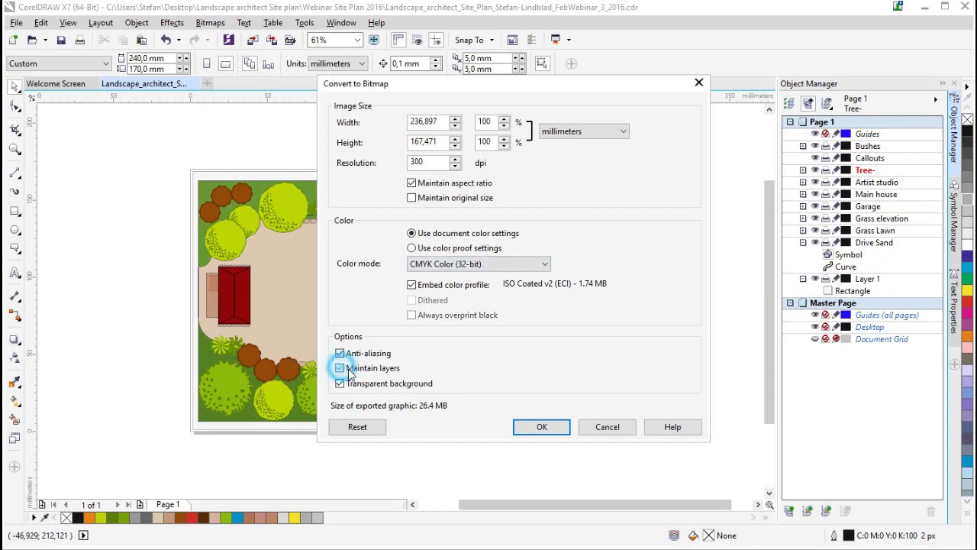
{"action": "left_click", "coordinate": [542, 427]}
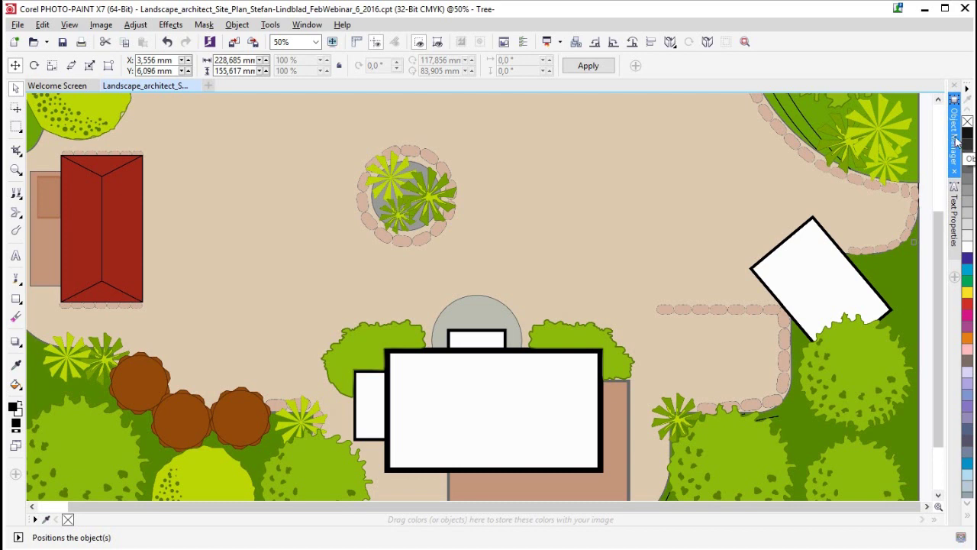
In Corel PHOTO-PAINT, show the exported plan's layers in the Object Manager, and hide and reshow the Tree- layer.
{"action": "left_click", "coordinate": [955, 133]}
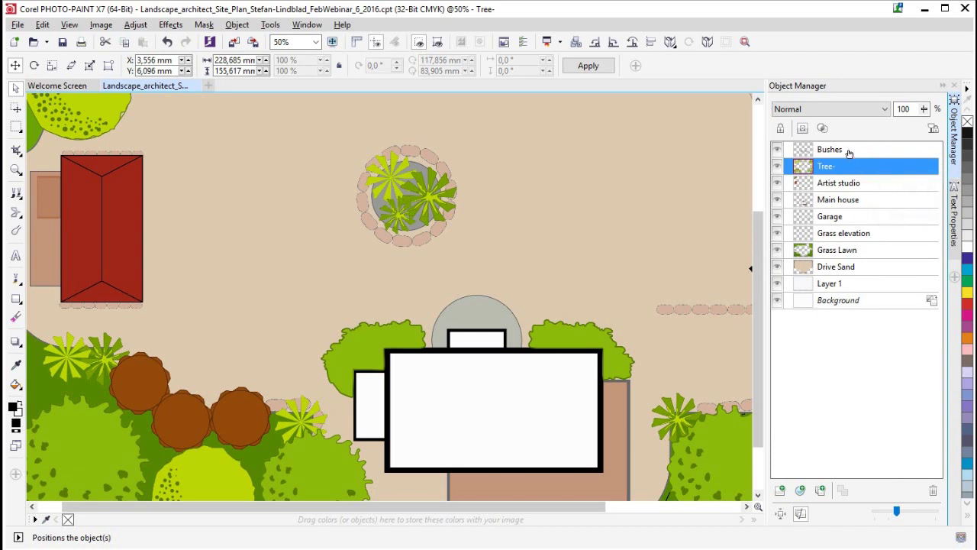
{"action": "left_click", "coordinate": [778, 166]}
{"action": "left_click", "coordinate": [778, 166]}
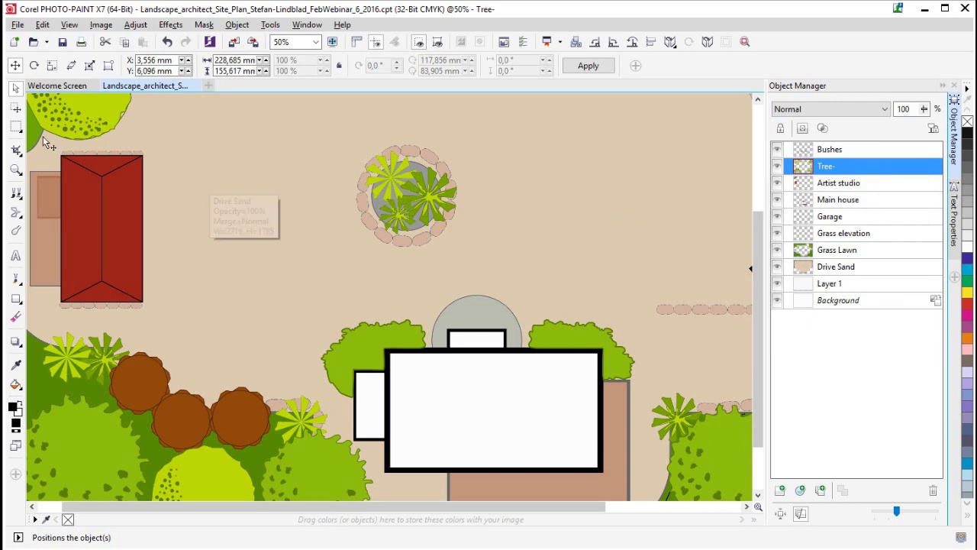
Try masking the right half of the red roof with the Magic Wand Mask, and clear the mask.
{"action": "left_click", "coordinate": [17, 132]}
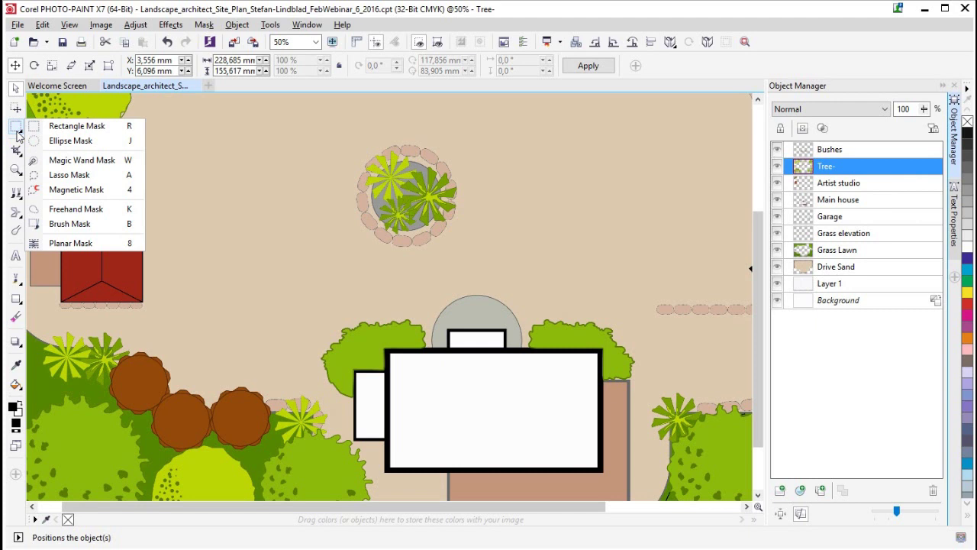
{"action": "left_click", "coordinate": [80, 160]}
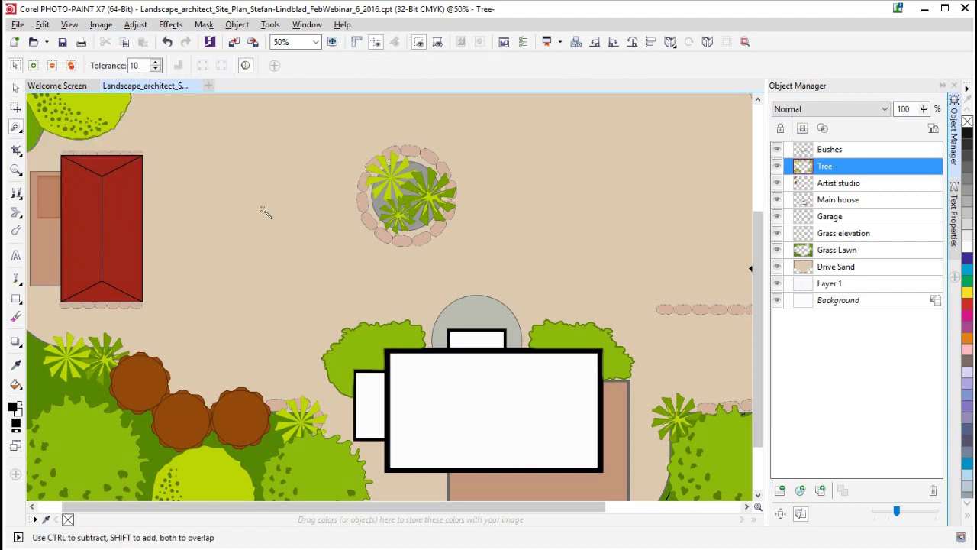
{"action": "left_click", "coordinate": [129, 217]}
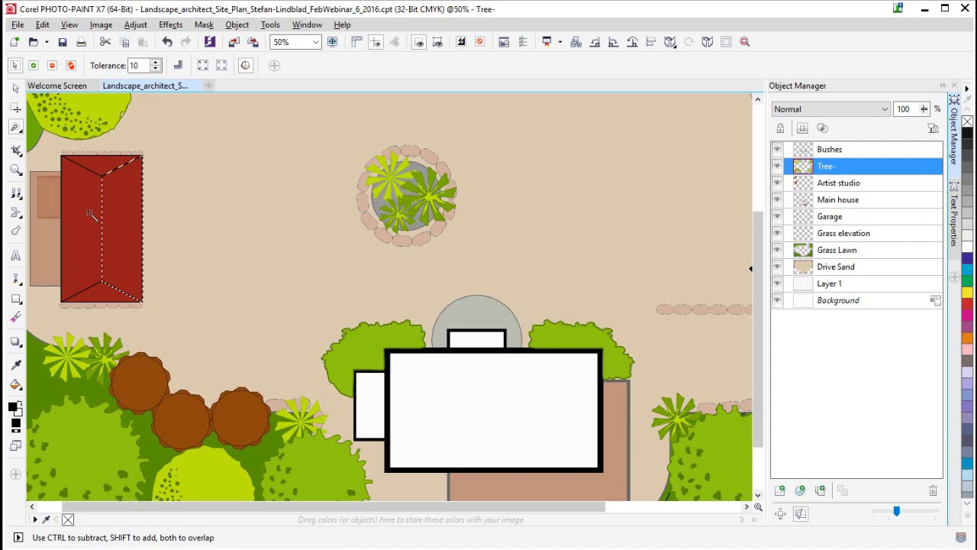
{"action": "left_click", "coordinate": [15, 126]}
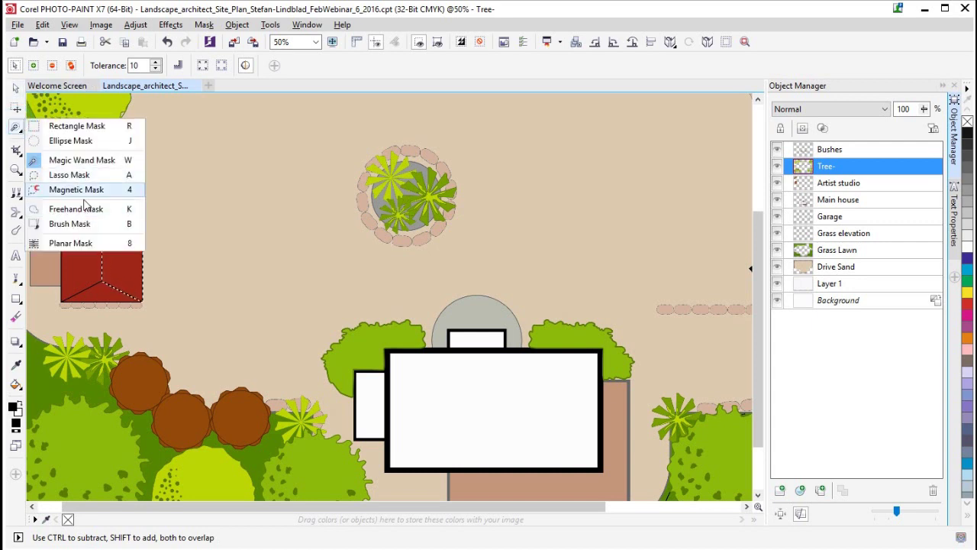
{"action": "left_click", "coordinate": [160, 9]}
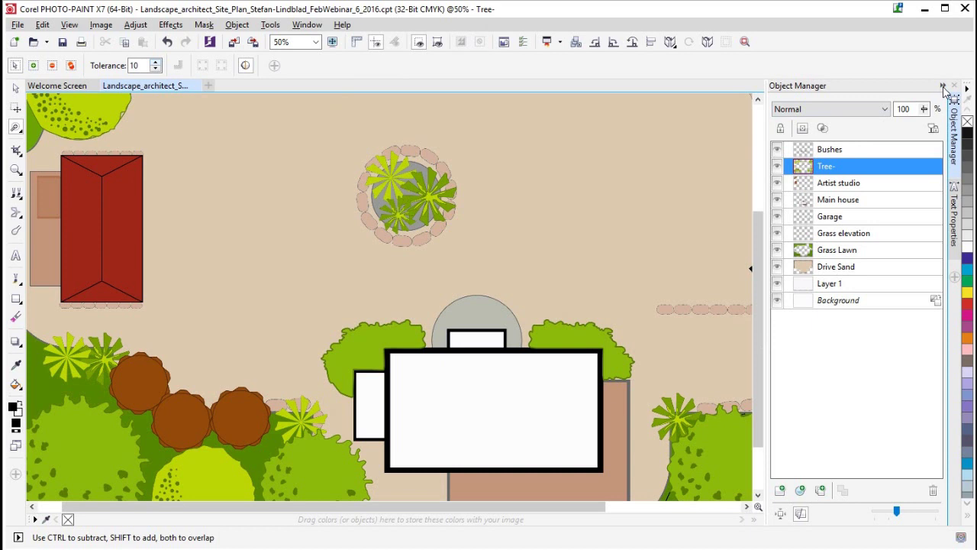
Examine which trees in the whole plan belong to the Tree- layer by toggling its visibility twice.
{"action": "scroll", "coordinate": [601, 271], "scroll_direction": "down", "scroll_amount": 1}
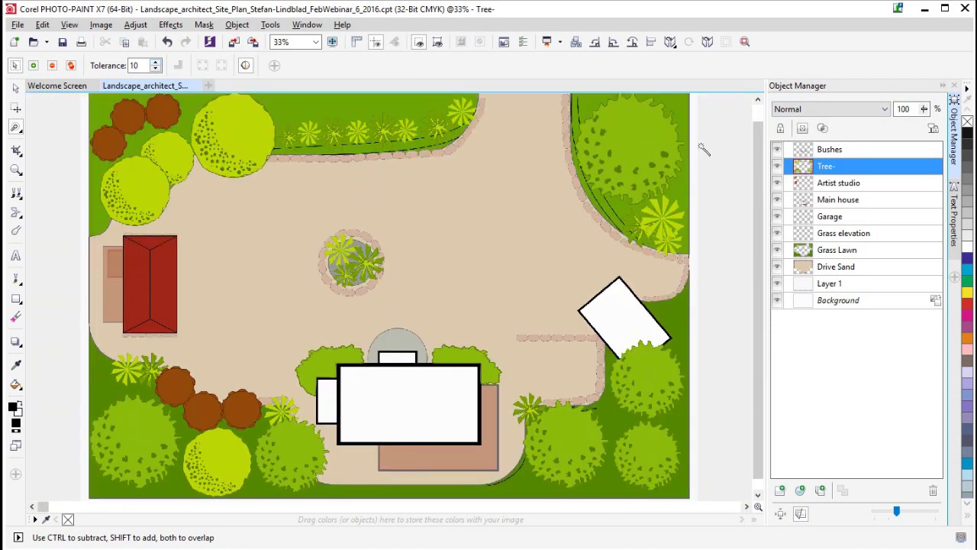
{"action": "left_click_drag", "start_coordinate": [759, 136], "coordinate": [741, 124]}
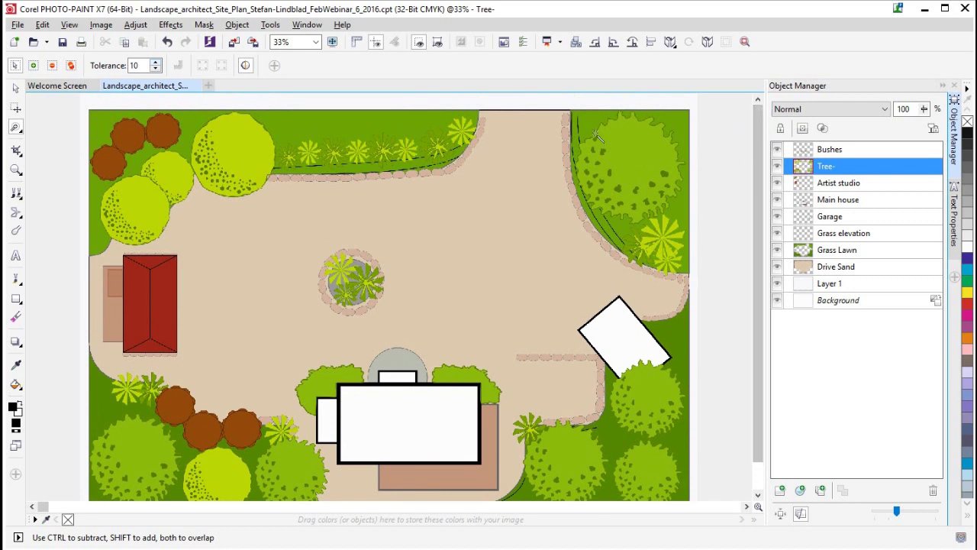
{"action": "left_click", "coordinate": [15, 87]}
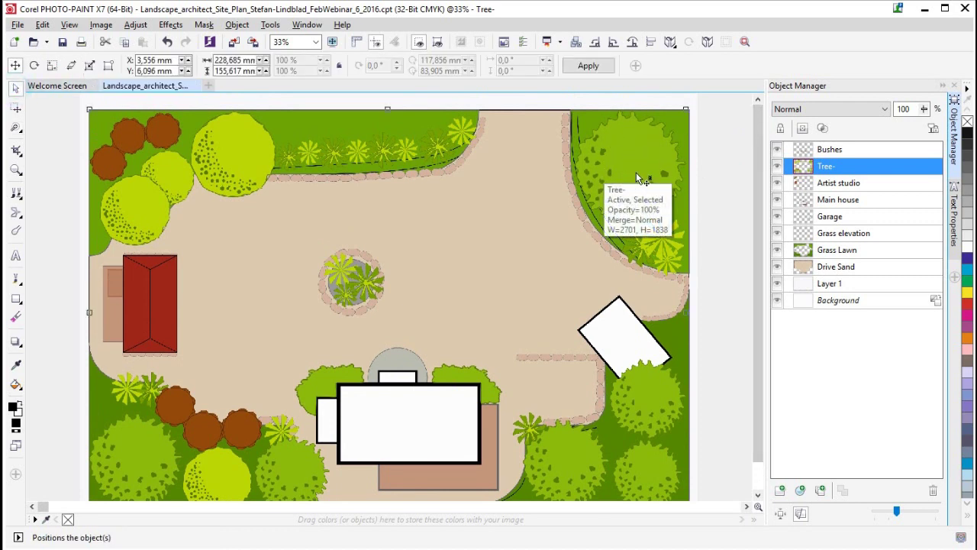
{"action": "left_click", "coordinate": [778, 168]}
{"action": "left_click", "coordinate": [778, 169]}
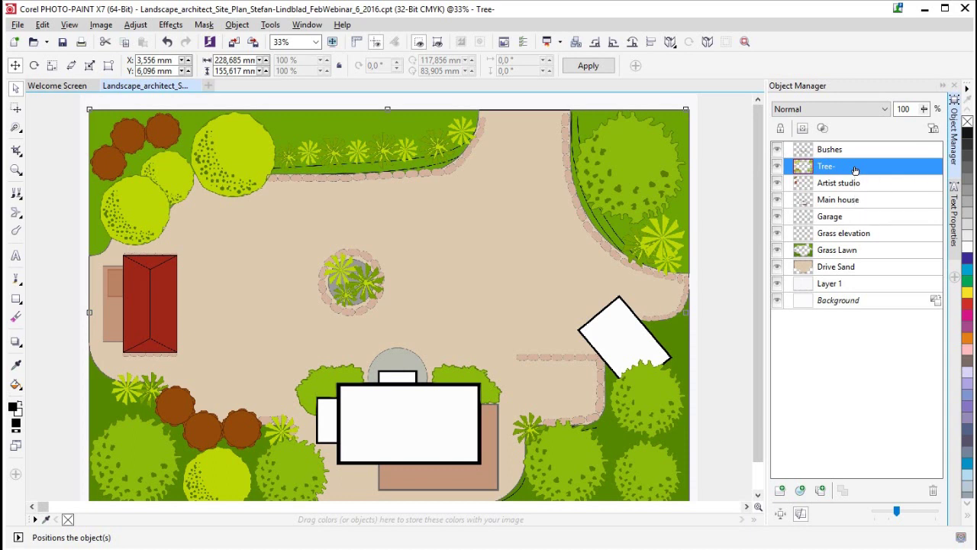
{"action": "left_click", "coordinate": [777, 166]}
{"action": "left_click", "coordinate": [778, 168]}
Draw an elliptical mask around the large tree in the plan's upper-right corner, clearing the misplaced attempts.
{"action": "left_click", "coordinate": [13, 135]}
{"action": "left_click", "coordinate": [72, 138]}
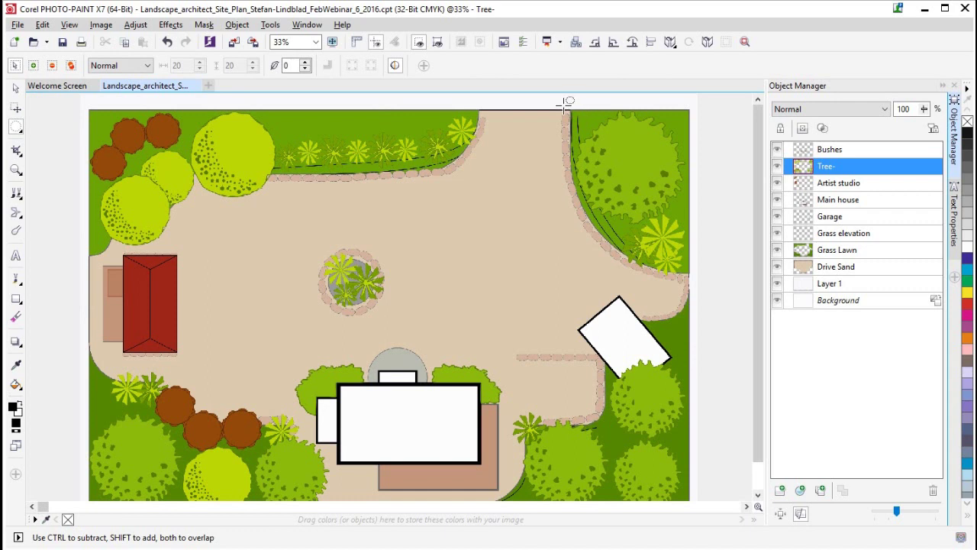
{"action": "left_click_drag", "start_coordinate": [565, 101], "coordinate": [688, 227]}
{"action": "left_click", "coordinate": [482, 42]}
{"action": "left_click_drag", "start_coordinate": [582, 200], "coordinate": [670, 138]}
{"action": "left_click", "coordinate": [481, 43]}
{"action": "left_click_drag", "start_coordinate": [573, 105], "coordinate": [691, 223]}
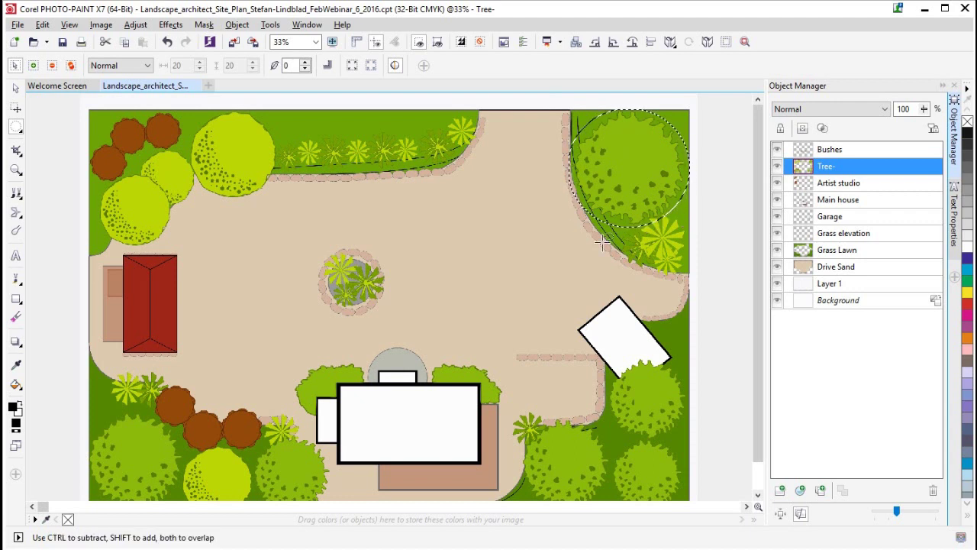
{"action": "scroll", "coordinate": [649, 223], "scroll_direction": "up", "scroll_amount": 1}
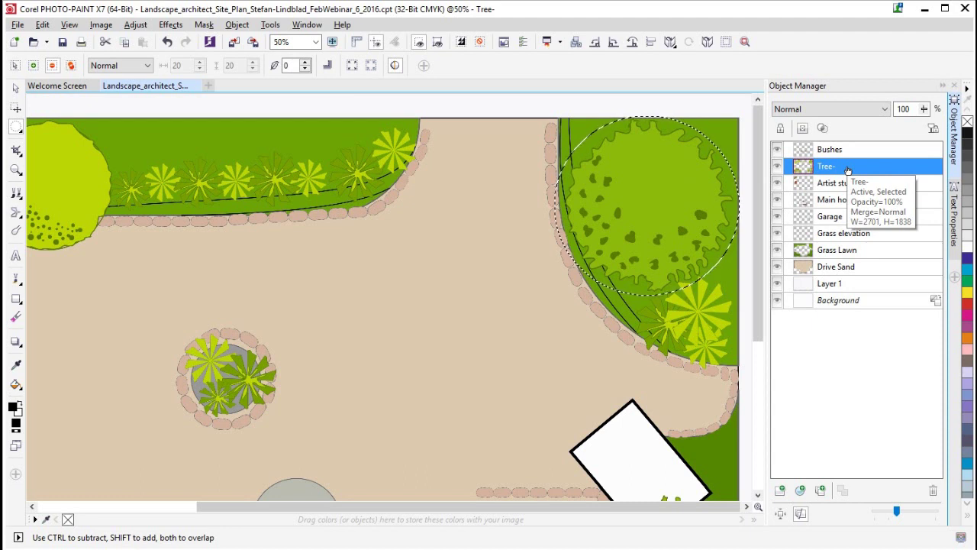
Cut the masked tree out of the Tree- layer, paste it as a separate object, and toggle that object's visibility.
{"action": "key", "text": "Delete"}
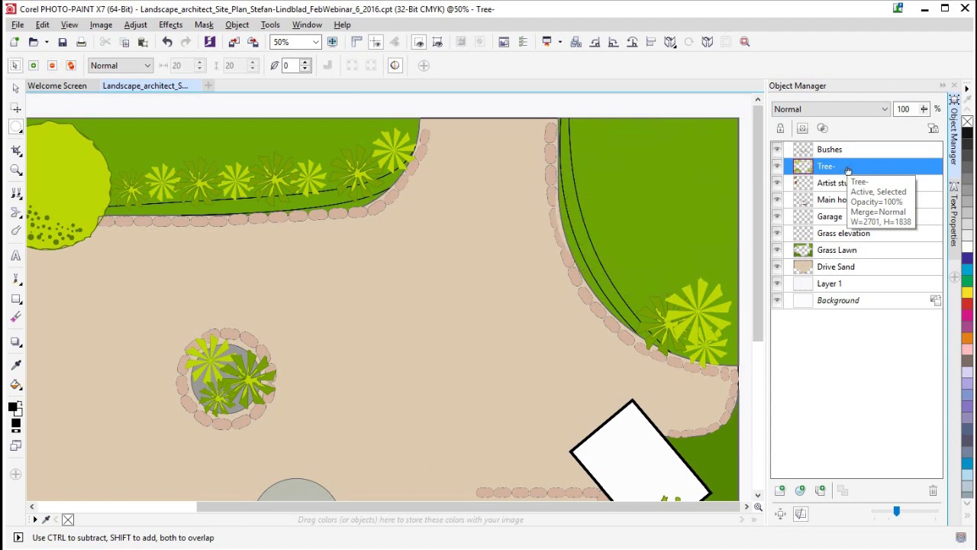
{"action": "key", "text": "ctrl"}
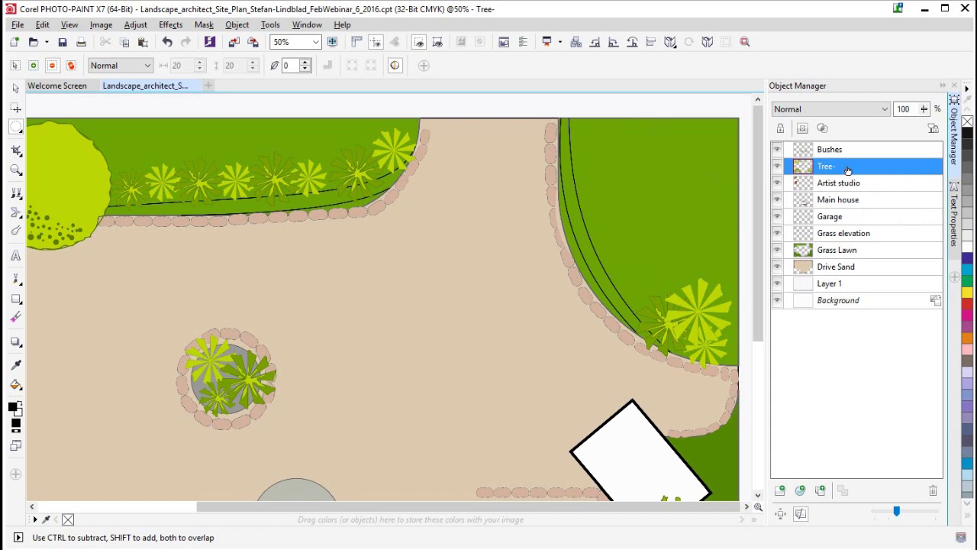
{"action": "key", "text": "ctrl"}
{"action": "key", "text": "ctrl+v"}
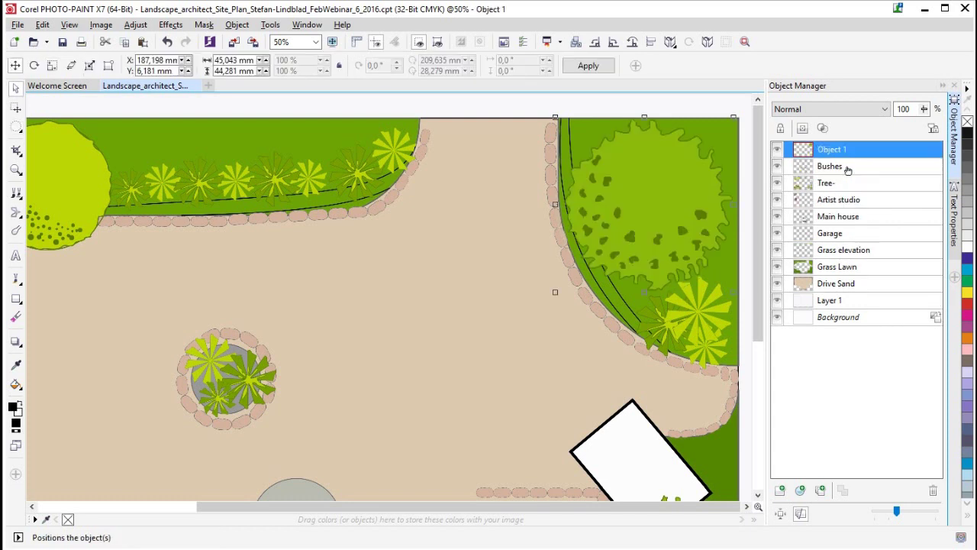
{"action": "left_click", "coordinate": [776, 151]}
{"action": "left_click", "coordinate": [777, 151]}
{"action": "left_click", "coordinate": [777, 153]}
{"action": "left_click", "coordinate": [777, 153]}
Undo the paste and the cut of the large tree, and remove the elliptical mask around it.
{"action": "key", "text": "ctrl+z"}
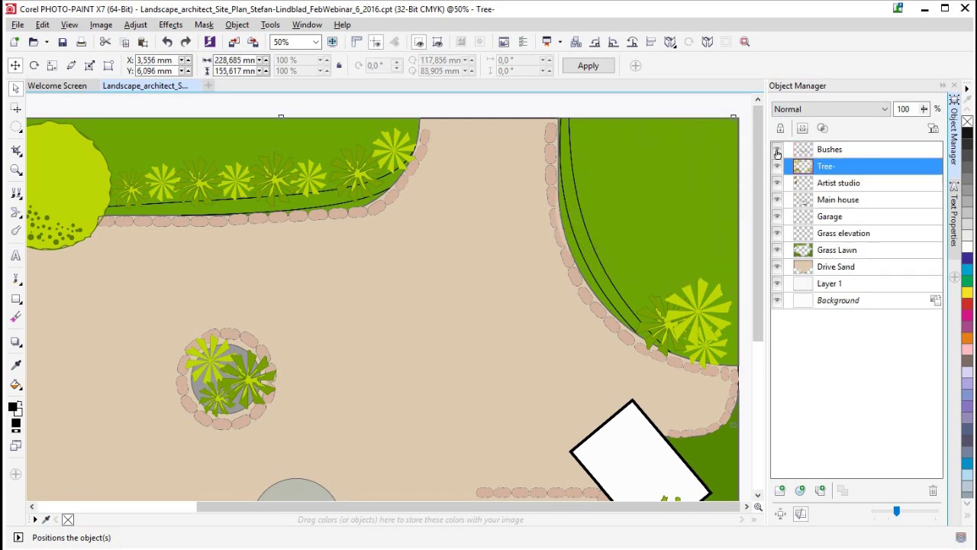
{"action": "left_click", "coordinate": [779, 168]}
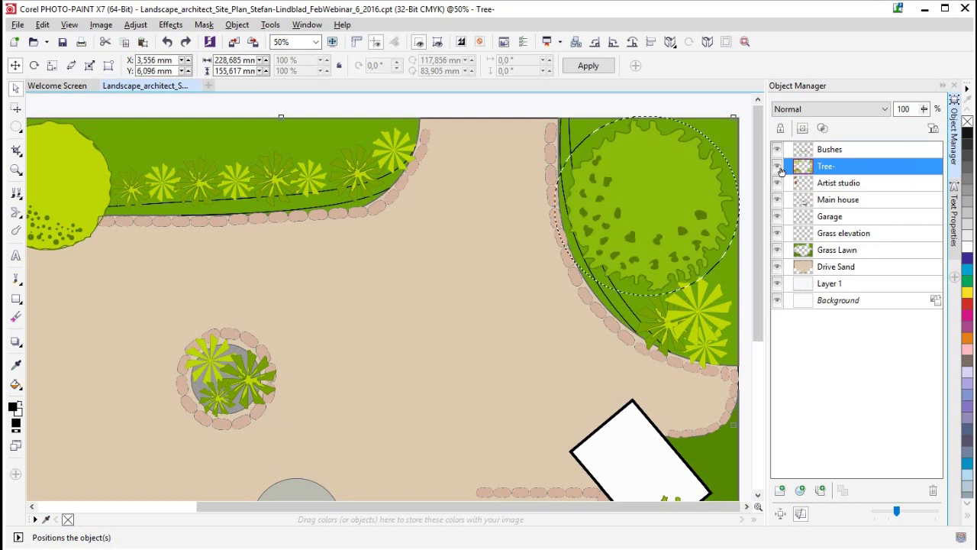
{"action": "left_click", "coordinate": [482, 43]}
{"action": "left_click", "coordinate": [483, 45]}
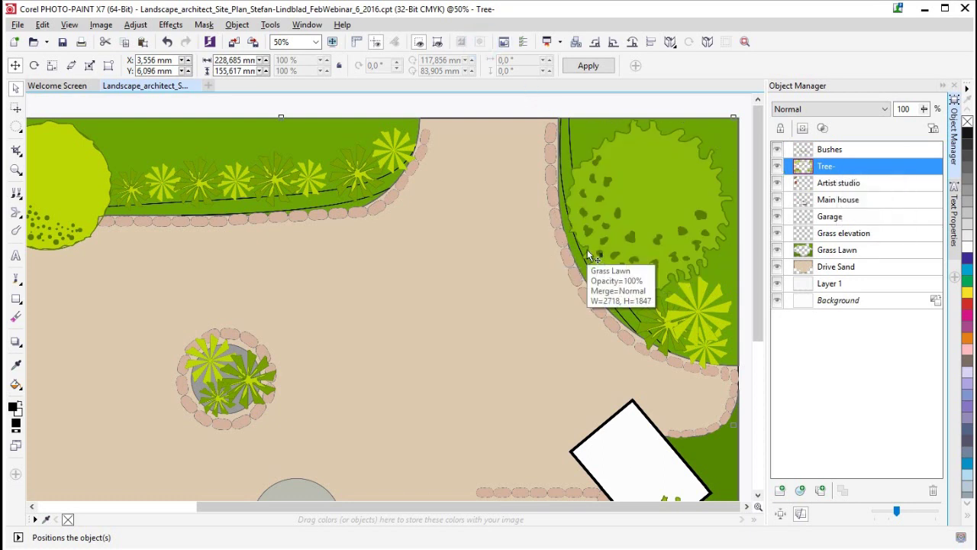
Activate the Paint tool with the Custom Art Brush and open the Tree- layer's object commands.
{"action": "scroll", "coordinate": [434, 282], "scroll_direction": "down", "scroll_amount": 1}
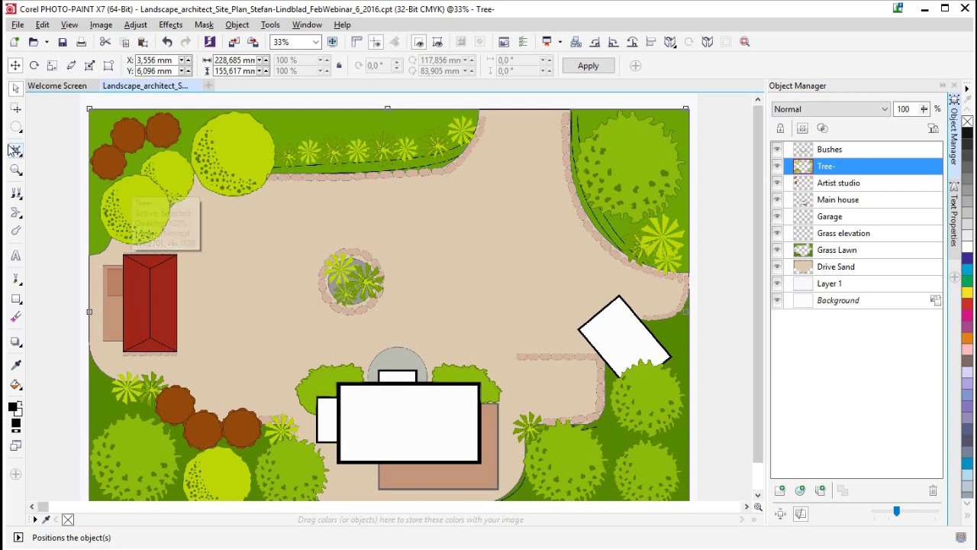
{"action": "left_click", "coordinate": [17, 281]}
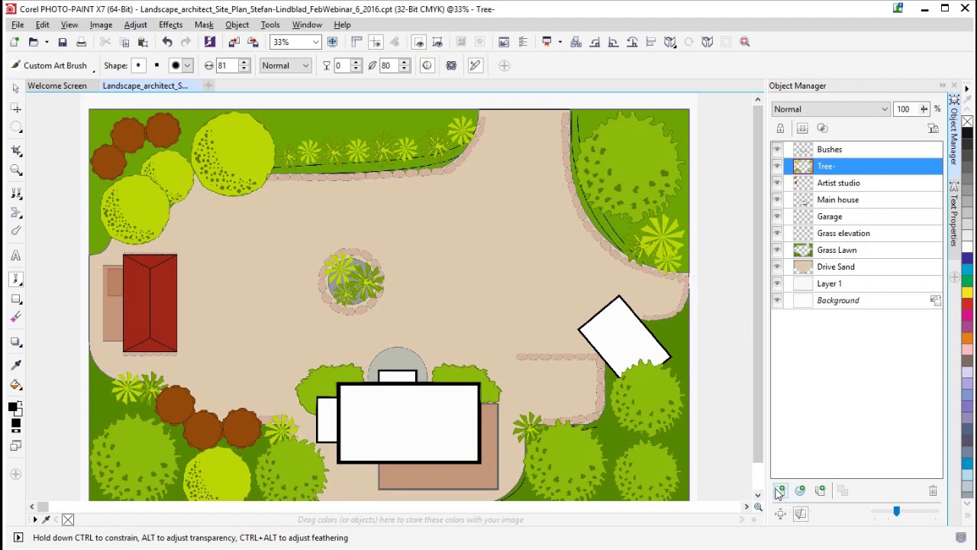
{"action": "right_click", "coordinate": [837, 169]}
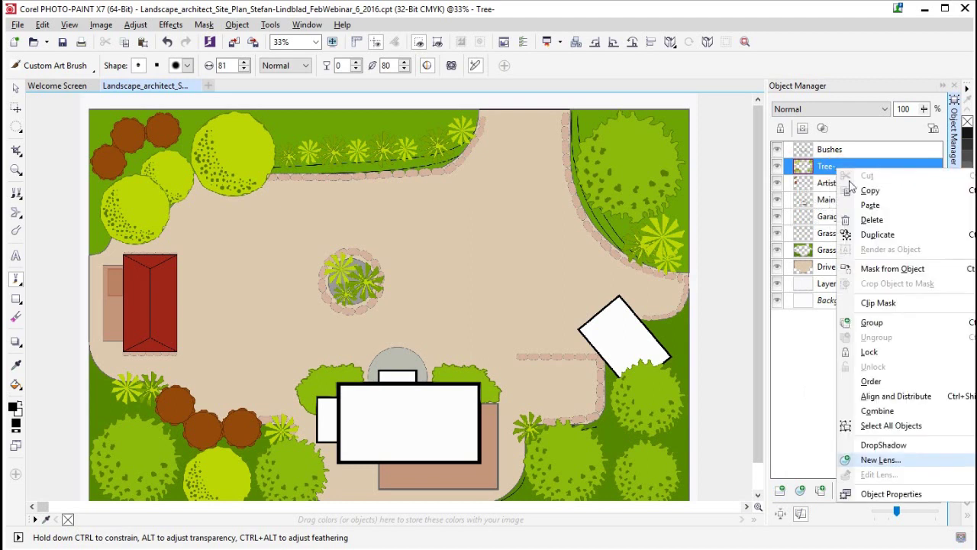
Put the Tree- object into a new group and expand the group to select the object inside it.
{"action": "mouse_move", "coordinate": [863, 206]}
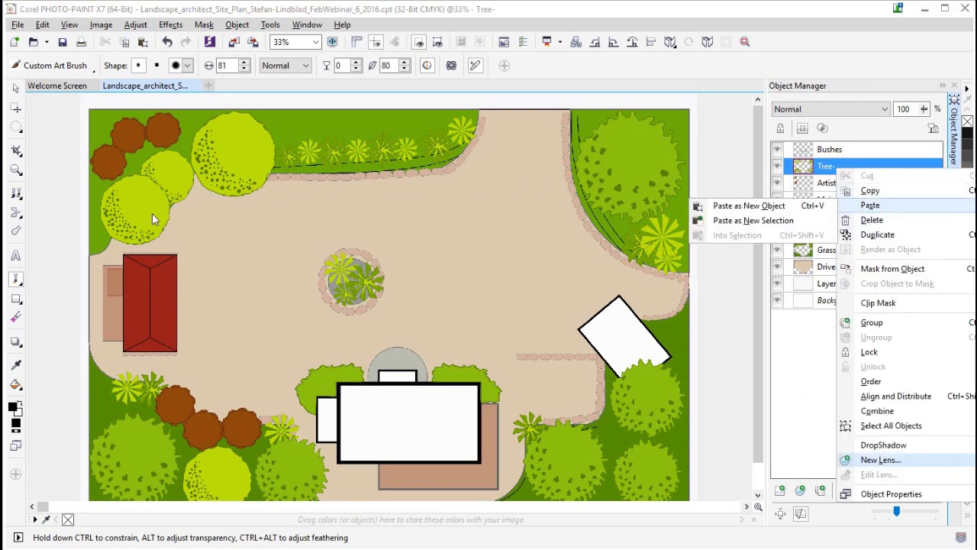
{"action": "left_click", "coordinate": [880, 324]}
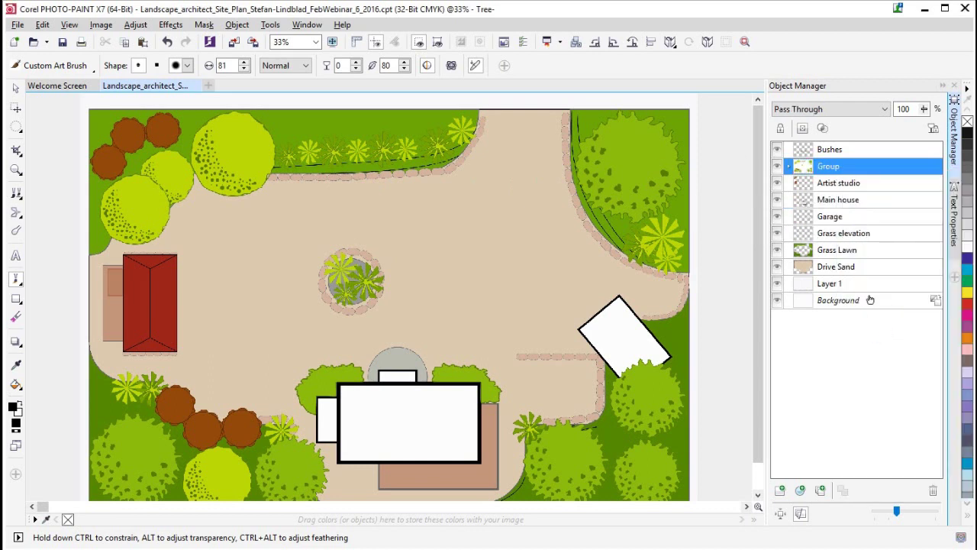
{"action": "left_click", "coordinate": [791, 169]}
{"action": "left_click", "coordinate": [854, 187]}
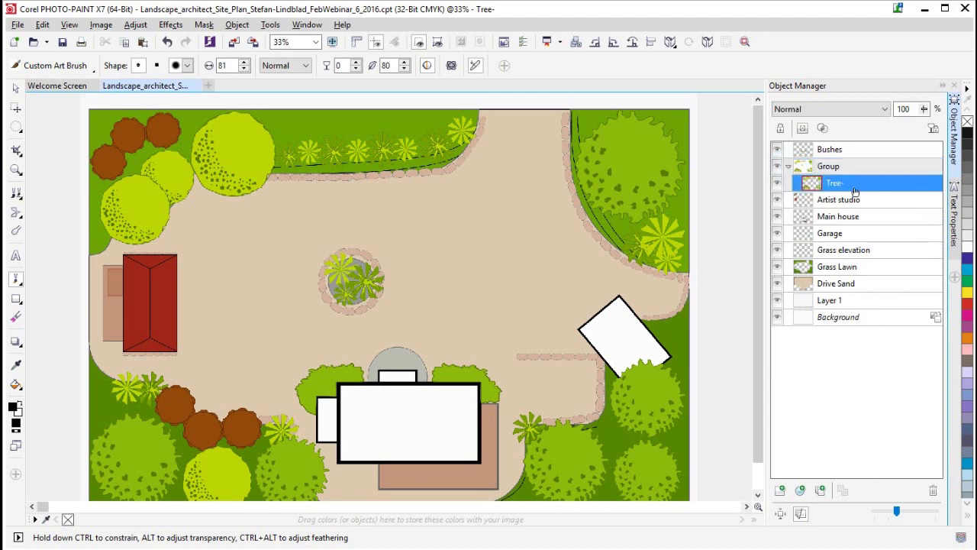
Rename the new group as Tree Group.
{"action": "left_click", "coordinate": [838, 168]}
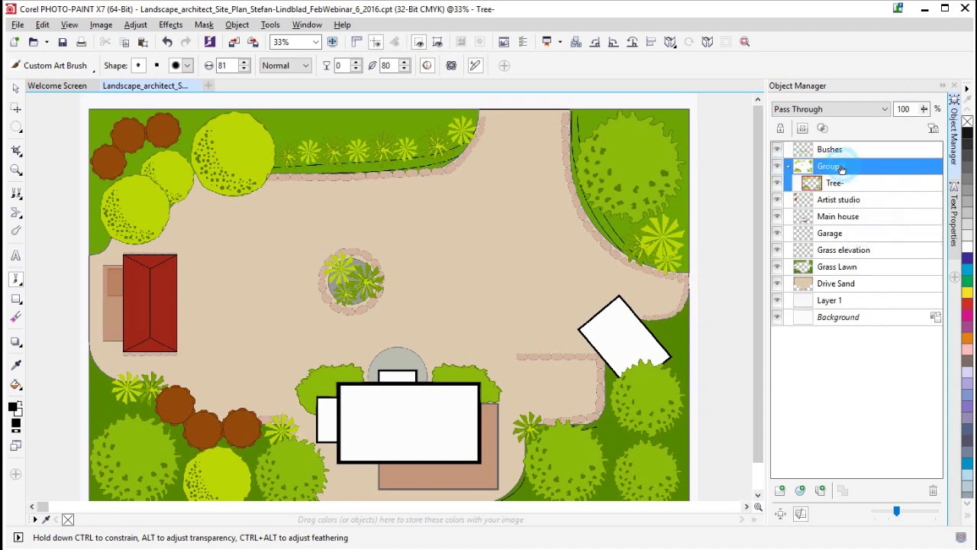
{"action": "left_click", "coordinate": [838, 168]}
{"action": "type", "text": "Tree"}
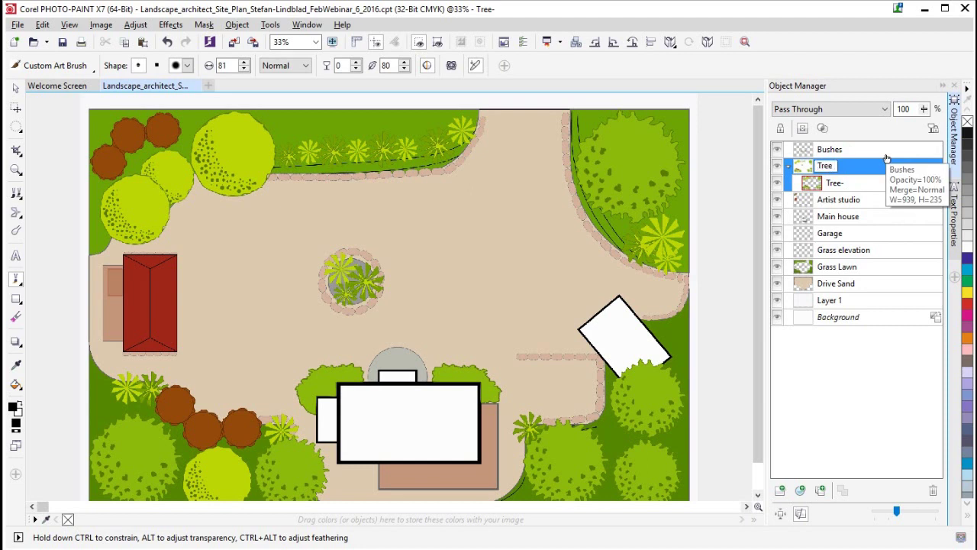
{"action": "type", "text": " Grou"}
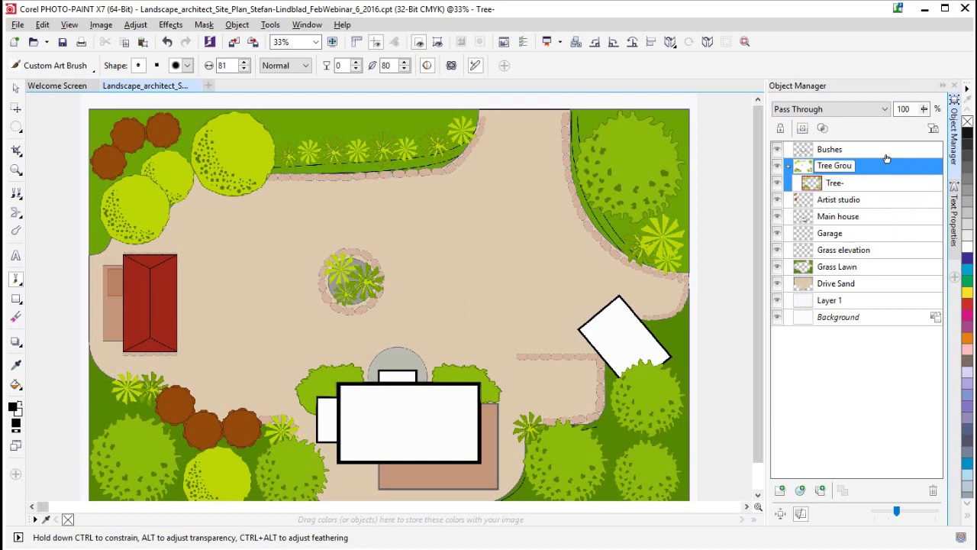
{"action": "type", "text": "p"}
{"action": "key", "text": "Return"}
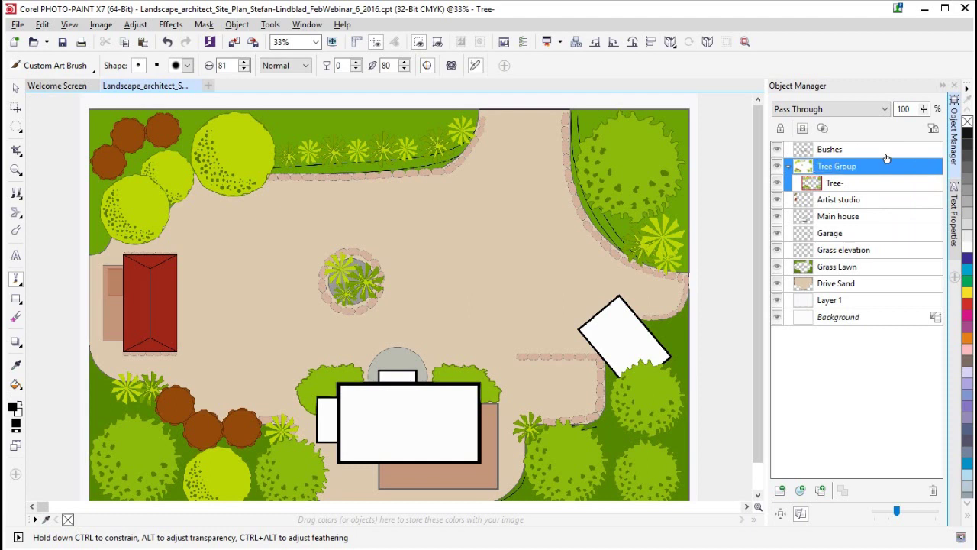
Add a new empty object beneath Tree- inside the Tree Group and set its opacity to 10%.
{"action": "left_click", "coordinate": [855, 186]}
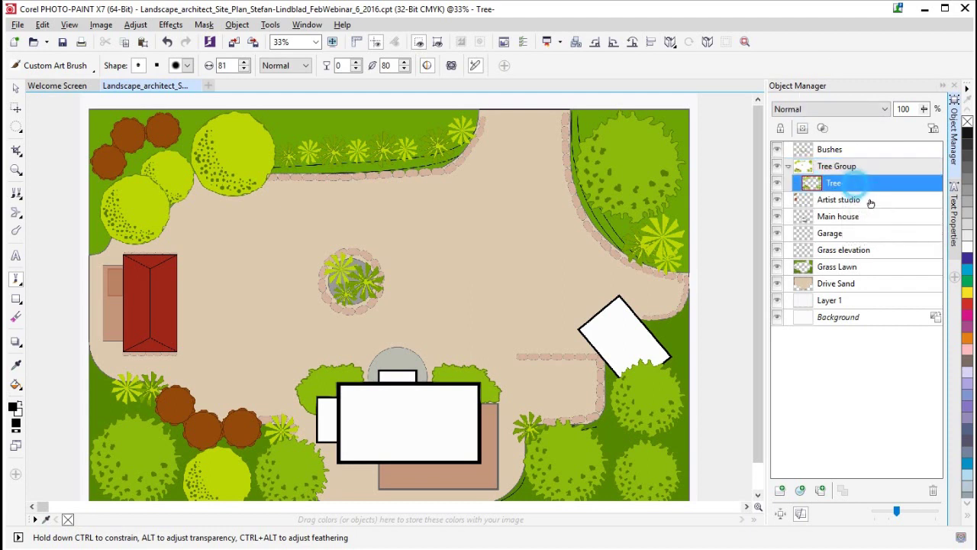
{"action": "left_click", "coordinate": [781, 491]}
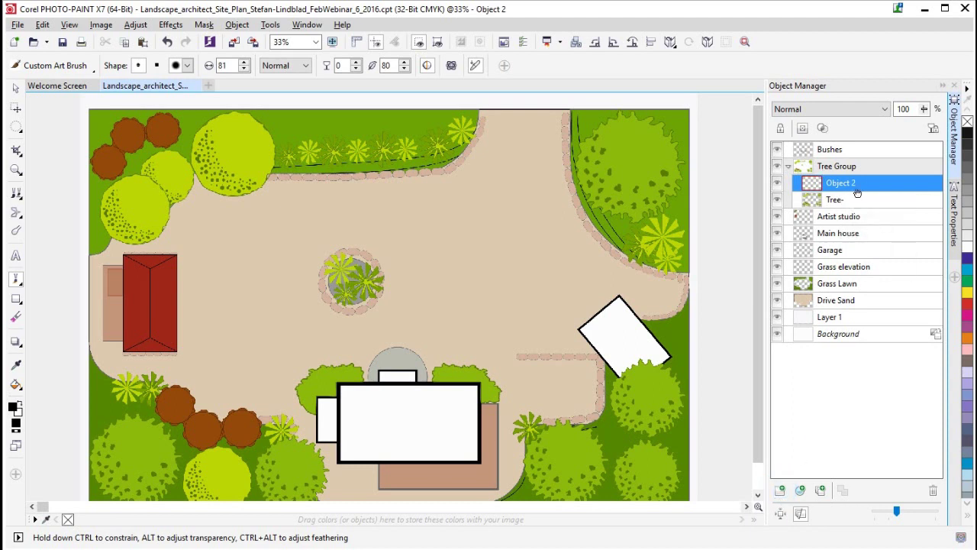
{"action": "left_click", "coordinate": [788, 166]}
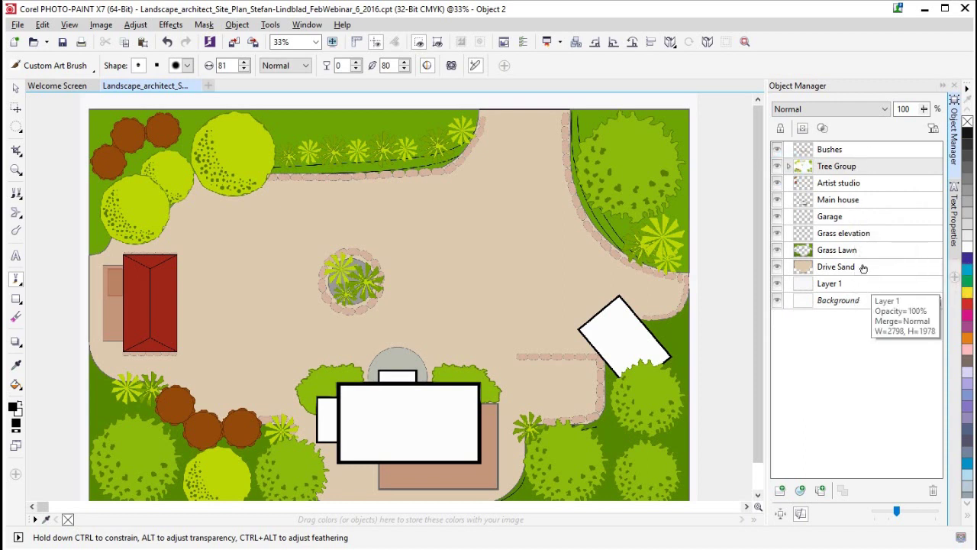
{"action": "left_click", "coordinate": [787, 166]}
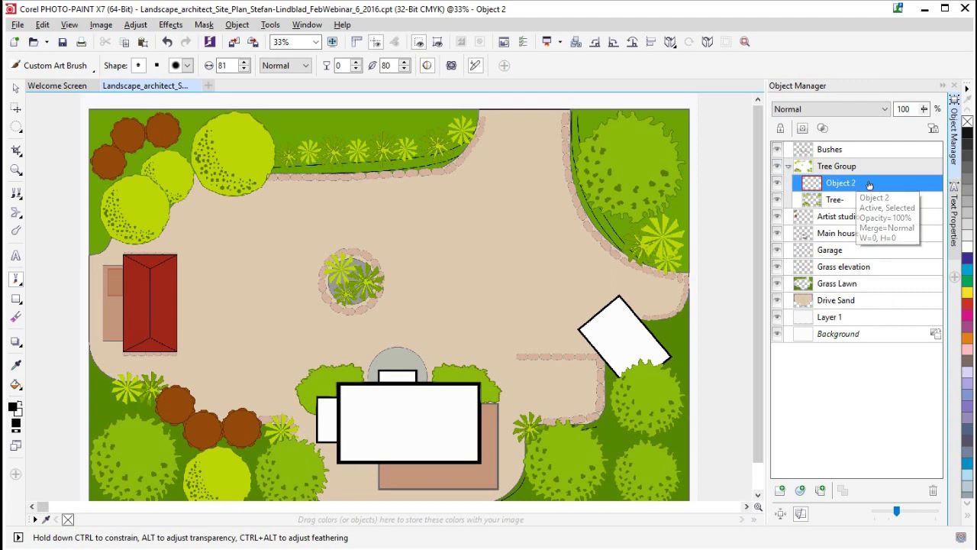
{"action": "left_click_drag", "start_coordinate": [850, 184], "coordinate": [856, 209]}
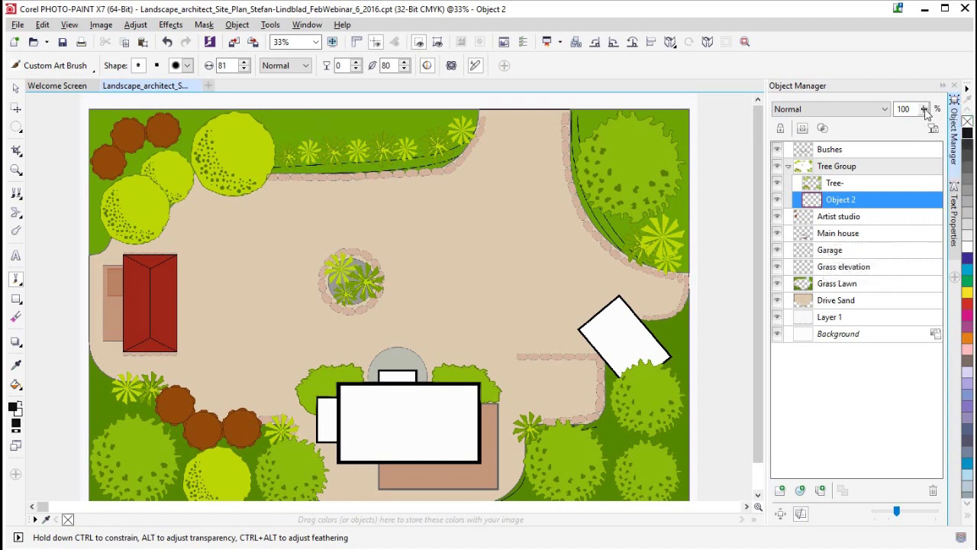
{"action": "left_click_drag", "start_coordinate": [924, 111], "coordinate": [895, 123]}
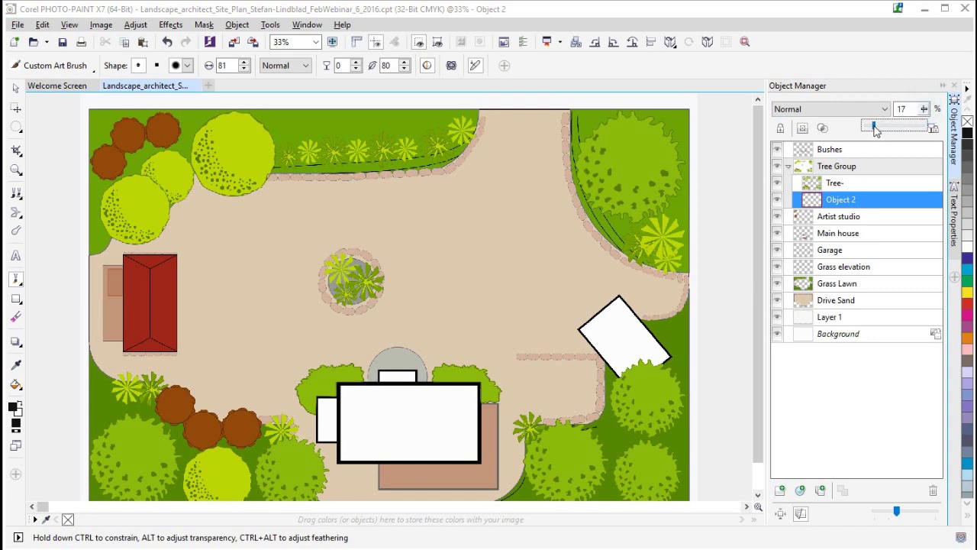
{"action": "left_click_drag", "start_coordinate": [873, 130], "coordinate": [871, 131]}
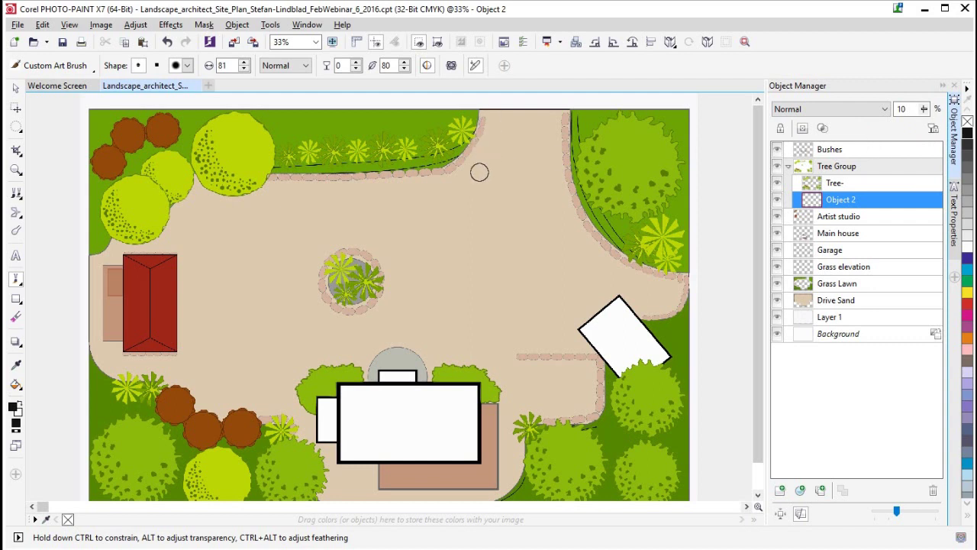
{"action": "mouse_move", "coordinate": [492, 116]}
{"action": "left_mouse_down"}
{"action": "mouse_move", "coordinate": [462, 168]}
{"action": "mouse_move", "coordinate": [439, 177]}
{"action": "mouse_move", "coordinate": [266, 180]}
{"action": "left_mouse_up"}
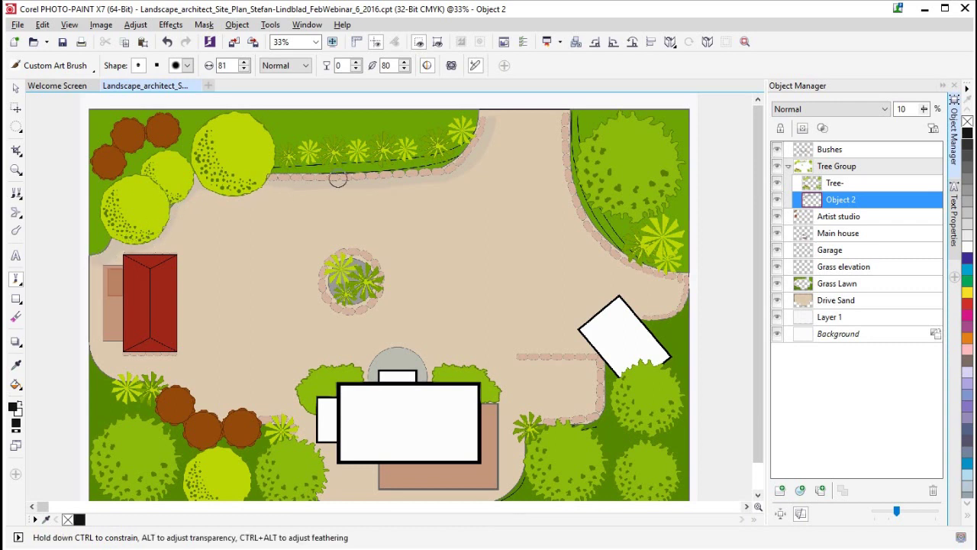
{"action": "left_click_drag", "start_coordinate": [489, 128], "coordinate": [489, 115]}
{"action": "mouse_move", "coordinate": [558, 116]}
{"action": "left_mouse_down"}
{"action": "mouse_move", "coordinate": [582, 229]}
{"action": "mouse_move", "coordinate": [606, 258]}
{"action": "left_mouse_up"}
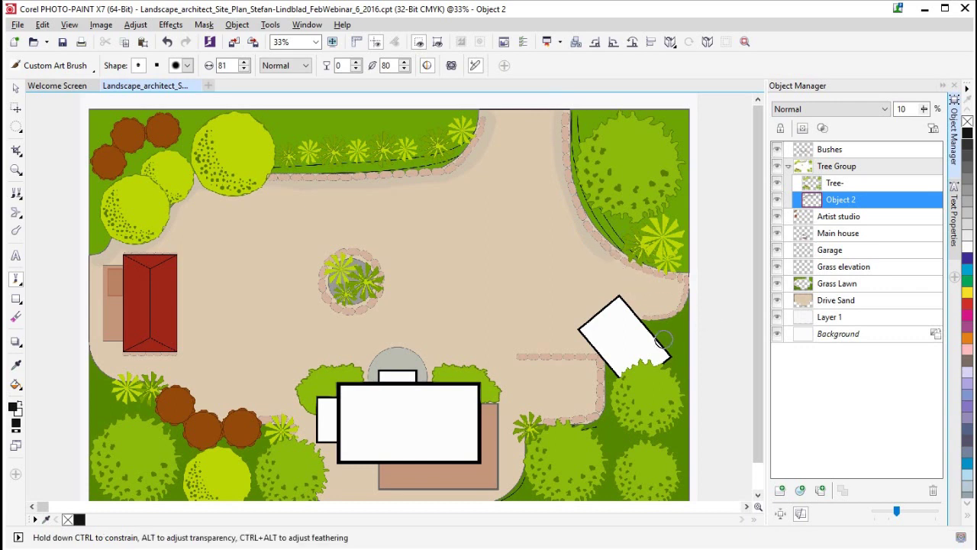
{"action": "key", "text": "ctrl+z"}
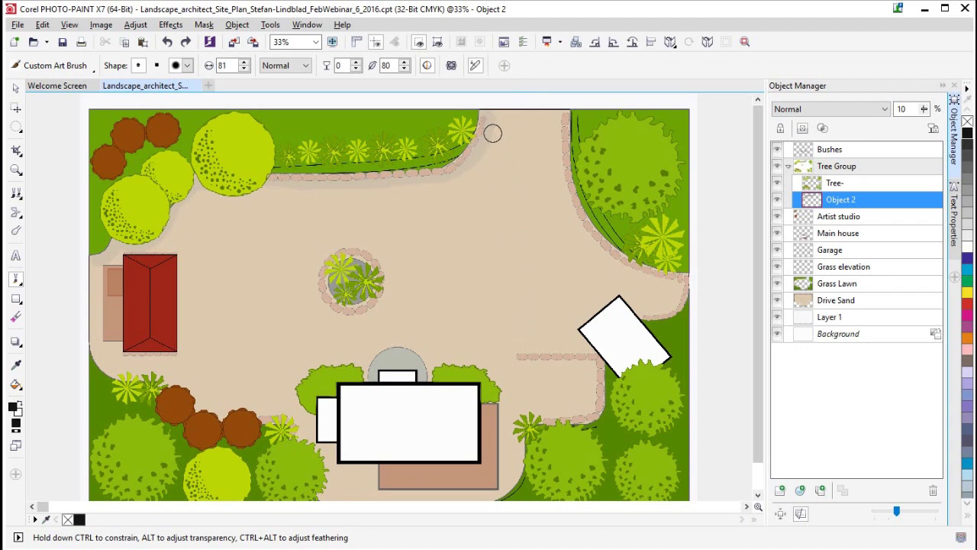
{"action": "key", "text": "ctrl+z"}
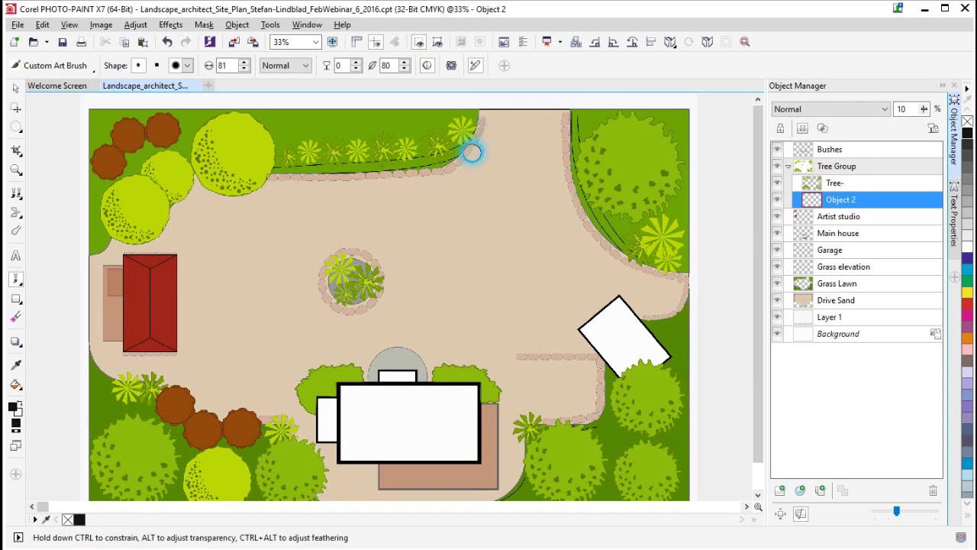
Paint soft black shadow strokes on the driveway below the upper planting bed and the yellow-green trees, and save the document.
{"action": "mouse_move", "coordinate": [470, 157]}
{"action": "left_mouse_down"}
{"action": "mouse_move", "coordinate": [423, 179]}
{"action": "mouse_move", "coordinate": [277, 183]}
{"action": "left_mouse_up"}
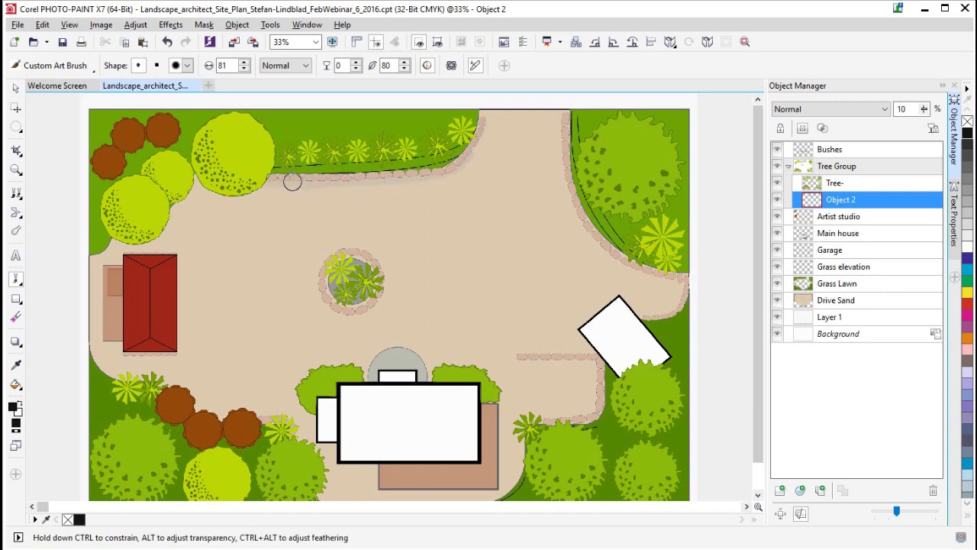
{"action": "mouse_move", "coordinate": [191, 177]}
{"action": "left_mouse_down"}
{"action": "mouse_move", "coordinate": [242, 188]}
{"action": "mouse_move", "coordinate": [364, 182]}
{"action": "left_mouse_up"}
{"action": "left_click_drag", "start_coordinate": [261, 187], "coordinate": [458, 170]}
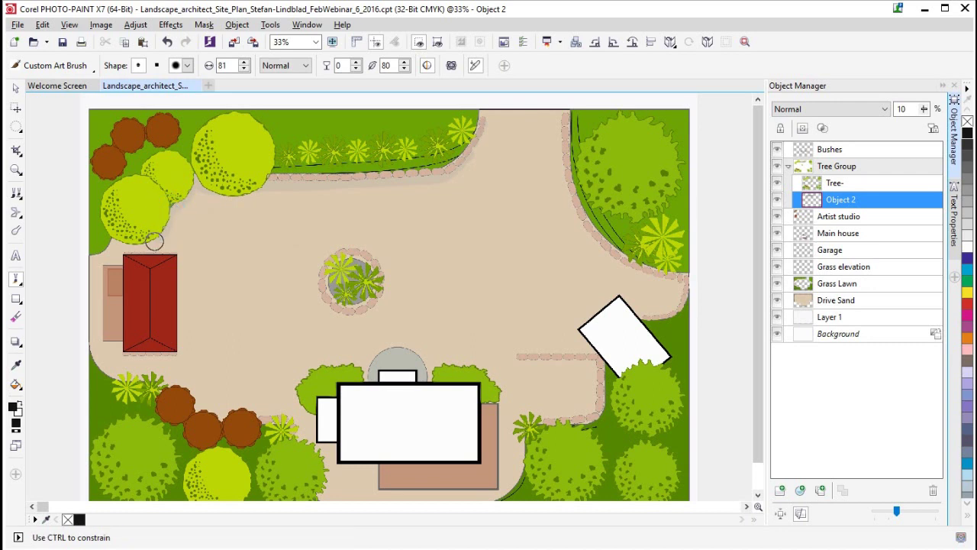
{"action": "left_click", "coordinate": [63, 43]}
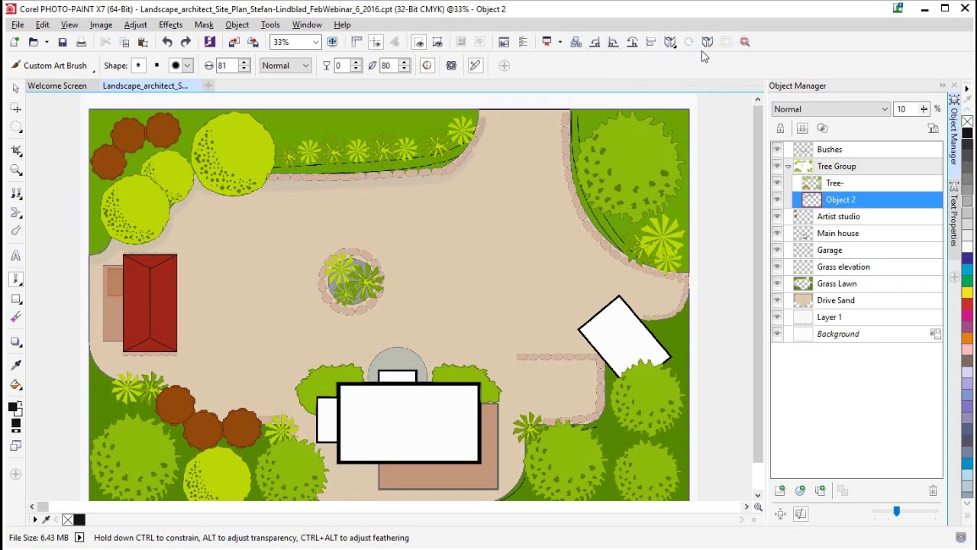
View the Image commands in the workspace customization options, and close the options without changing anything.
{"action": "left_click", "coordinate": [238, 26]}
{"action": "mouse_move", "coordinate": [270, 25]}
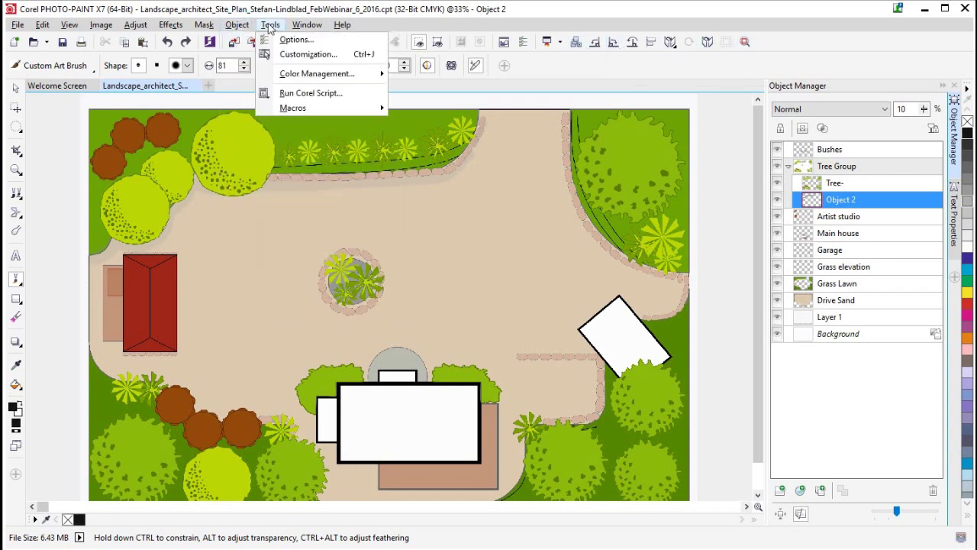
{"action": "left_click", "coordinate": [306, 54]}
{"action": "left_click", "coordinate": [399, 313]}
{"action": "left_click", "coordinate": [441, 336]}
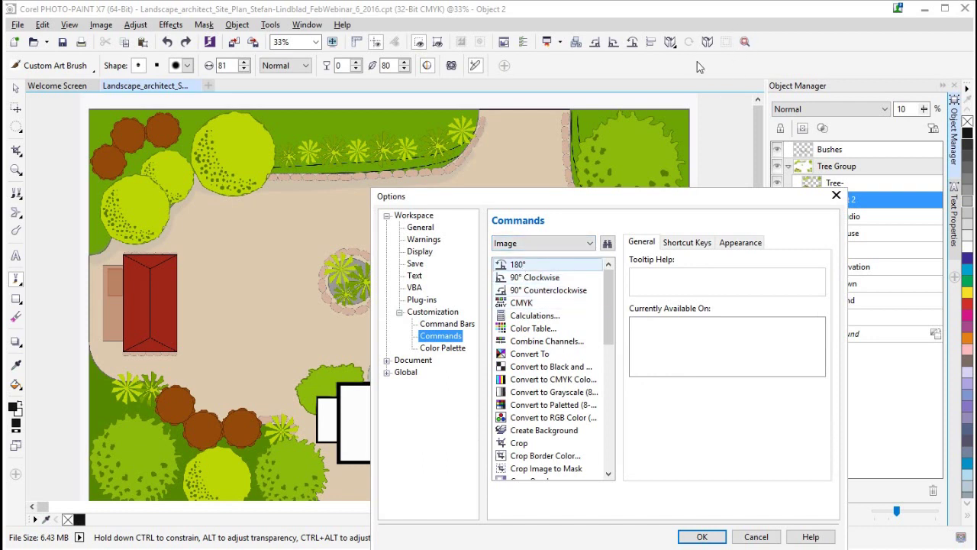
{"action": "left_click", "coordinate": [837, 195]}
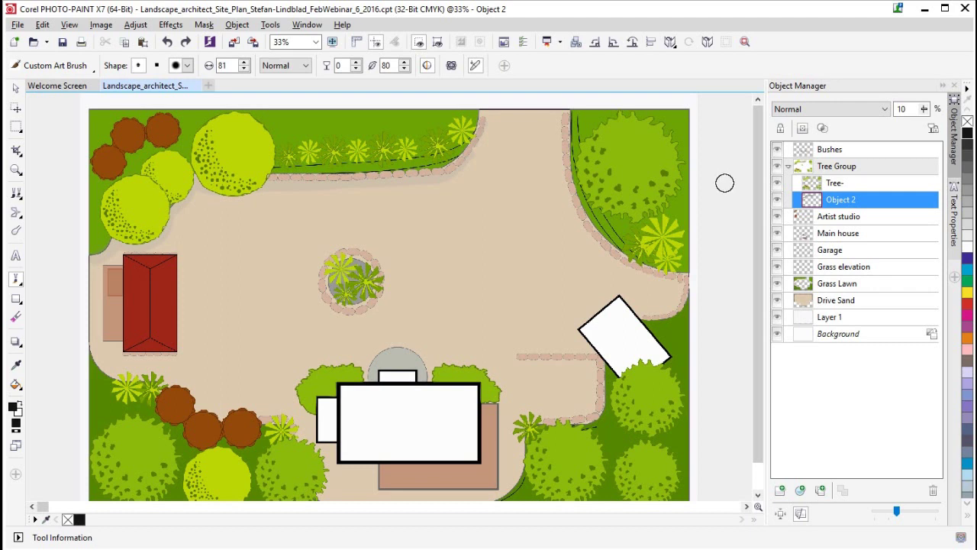
Make Object 2 the active object and rotate the whole image 90° clockwise.
{"action": "left_click", "coordinate": [845, 231]}
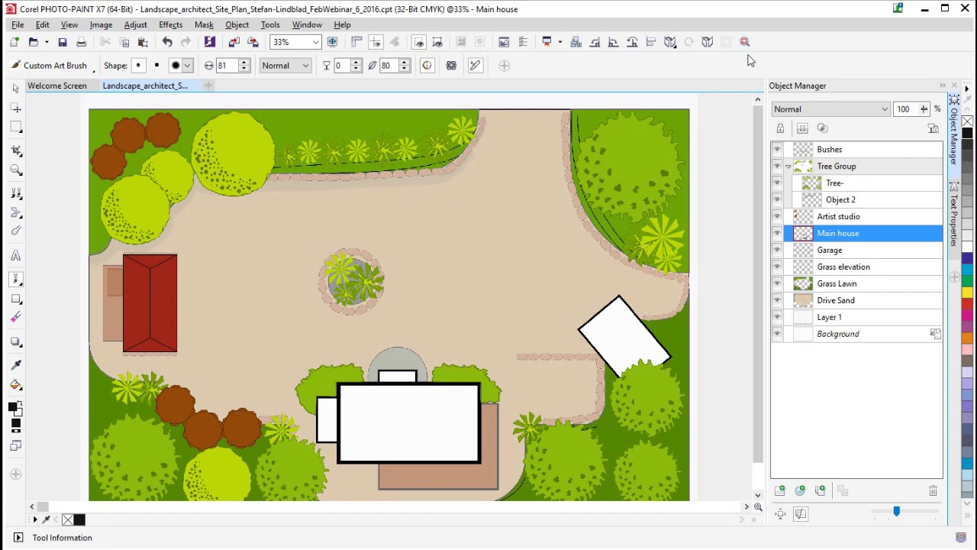
{"action": "left_click", "coordinate": [847, 202]}
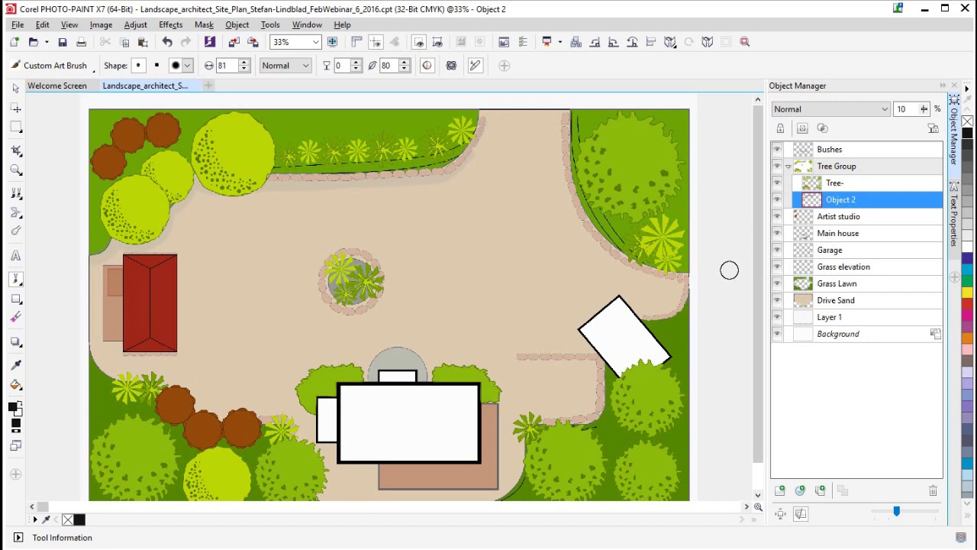
{"action": "left_click", "coordinate": [613, 43]}
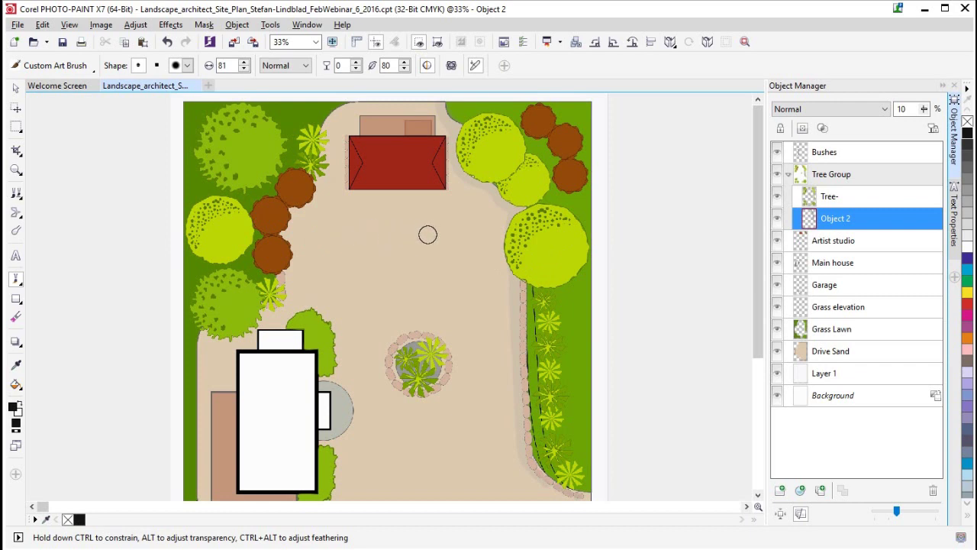
Paint shadow strokes on Object 2 along the planting bed's stone border and between the red studio and the nearby palm plants.
{"action": "left_click_drag", "start_coordinate": [514, 268], "coordinate": [521, 444]}
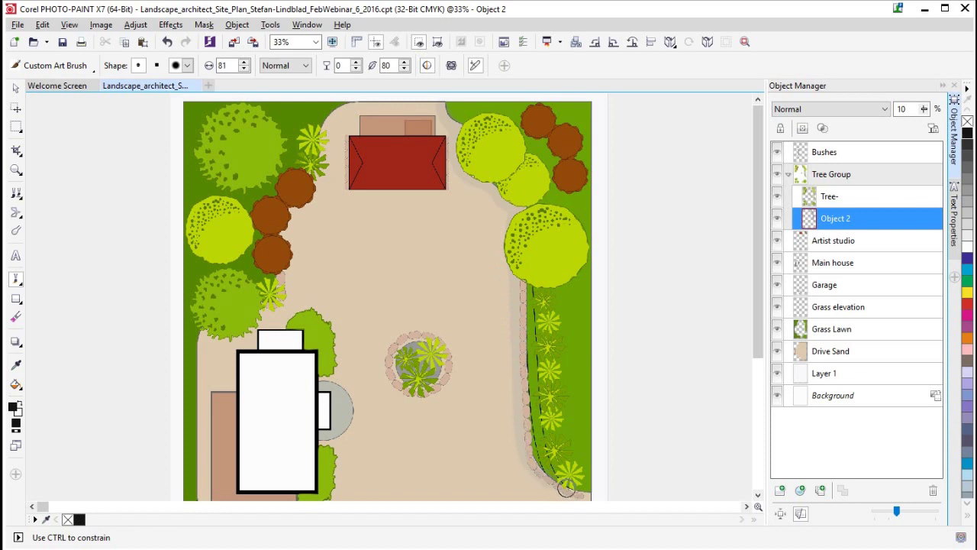
{"action": "left_click_drag", "start_coordinate": [576, 490], "coordinate": [577, 492]}
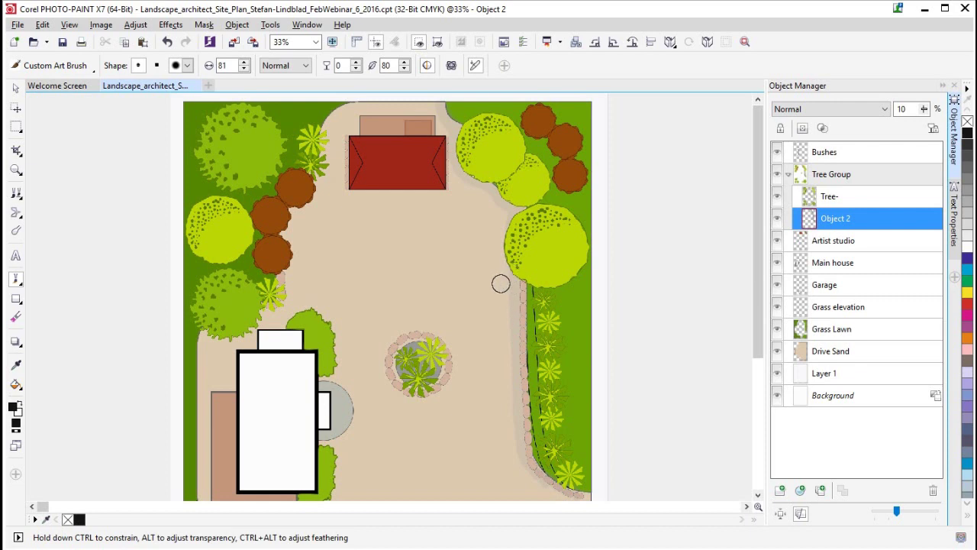
{"action": "mouse_move", "coordinate": [339, 141]}
{"action": "left_mouse_down"}
{"action": "mouse_move", "coordinate": [339, 175]}
{"action": "mouse_move", "coordinate": [319, 183]}
{"action": "left_mouse_up"}
{"action": "mouse_move", "coordinate": [321, 149]}
{"action": "left_mouse_down"}
{"action": "mouse_move", "coordinate": [312, 181]}
{"action": "mouse_move", "coordinate": [344, 185]}
{"action": "mouse_move", "coordinate": [317, 180]}
{"action": "mouse_move", "coordinate": [343, 183]}
{"action": "mouse_move", "coordinate": [344, 143]}
{"action": "mouse_move", "coordinate": [322, 145]}
{"action": "mouse_move", "coordinate": [335, 159]}
{"action": "mouse_move", "coordinate": [336, 140]}
{"action": "mouse_move", "coordinate": [318, 139]}
{"action": "mouse_move", "coordinate": [337, 176]}
{"action": "left_mouse_up"}
Paint shadow strokes on Object 2 over the terrace, driveway and lawn edge beside the main house.
{"action": "left_click_drag", "start_coordinate": [202, 386], "coordinate": [200, 475]}
{"action": "mouse_move", "coordinate": [201, 396]}
{"action": "left_mouse_down"}
{"action": "mouse_move", "coordinate": [263, 336]}
{"action": "mouse_move", "coordinate": [246, 348]}
{"action": "left_mouse_up"}
{"action": "left_click_drag", "start_coordinate": [758, 275], "coordinate": [759, 365]}
{"action": "left_click_drag", "start_coordinate": [228, 253], "coordinate": [228, 319]}
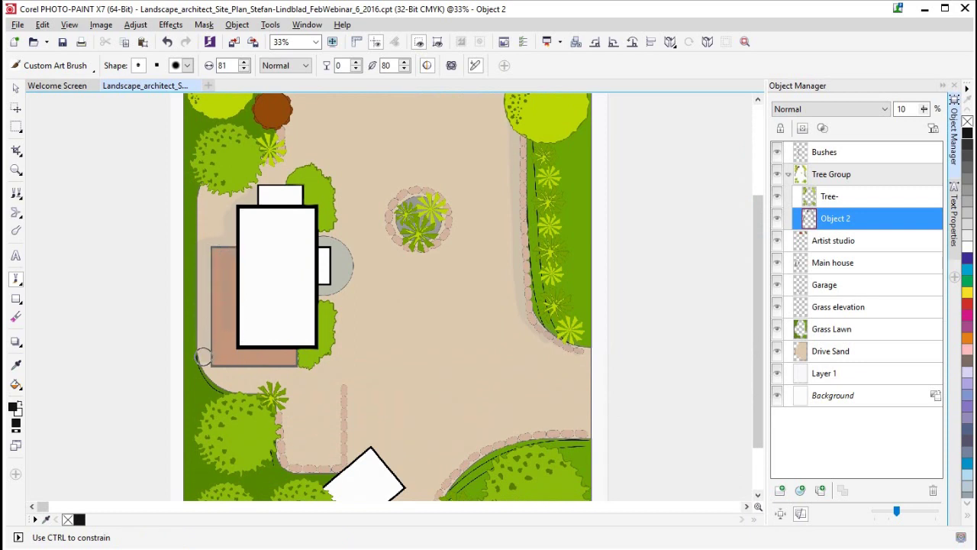
{"action": "mouse_move", "coordinate": [186, 351]}
{"action": "left_mouse_down"}
{"action": "mouse_move", "coordinate": [189, 231]}
{"action": "mouse_move", "coordinate": [190, 291]}
{"action": "mouse_move", "coordinate": [191, 241]}
{"action": "mouse_move", "coordinate": [232, 242]}
{"action": "mouse_move", "coordinate": [224, 356]}
{"action": "mouse_move", "coordinate": [216, 356]}
{"action": "mouse_move", "coordinate": [232, 348]}
{"action": "mouse_move", "coordinate": [221, 357]}
{"action": "mouse_move", "coordinate": [234, 234]}
{"action": "mouse_move", "coordinate": [272, 203]}
{"action": "mouse_move", "coordinate": [274, 268]}
{"action": "mouse_move", "coordinate": [248, 288]}
{"action": "mouse_move", "coordinate": [245, 367]}
{"action": "mouse_move", "coordinate": [223, 274]}
{"action": "mouse_move", "coordinate": [217, 304]}
{"action": "mouse_move", "coordinate": [211, 259]}
{"action": "mouse_move", "coordinate": [219, 260]}
{"action": "mouse_move", "coordinate": [206, 355]}
{"action": "left_mouse_up"}
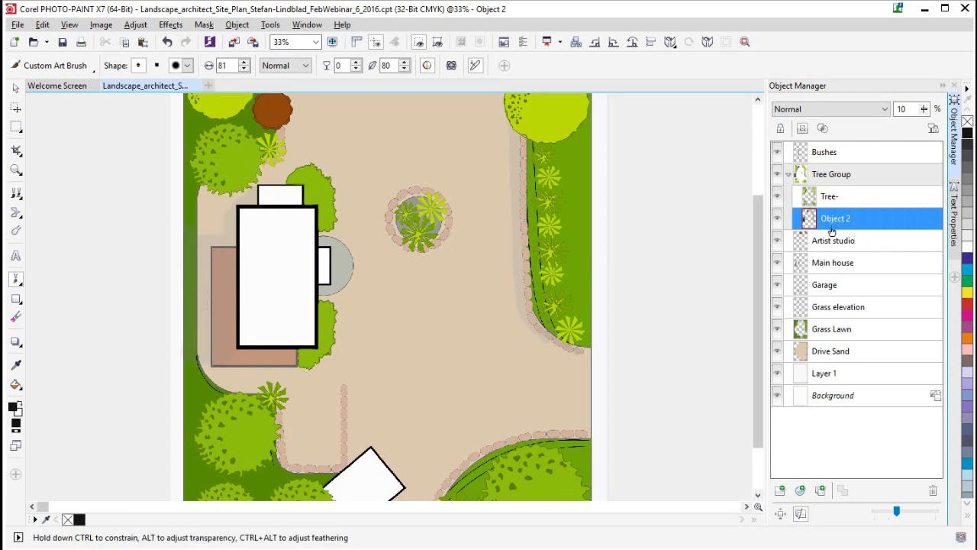
Add another empty object directly above Object 2 in the Tree Group and set its opacity to 10%.
{"action": "left_click", "coordinate": [781, 493]}
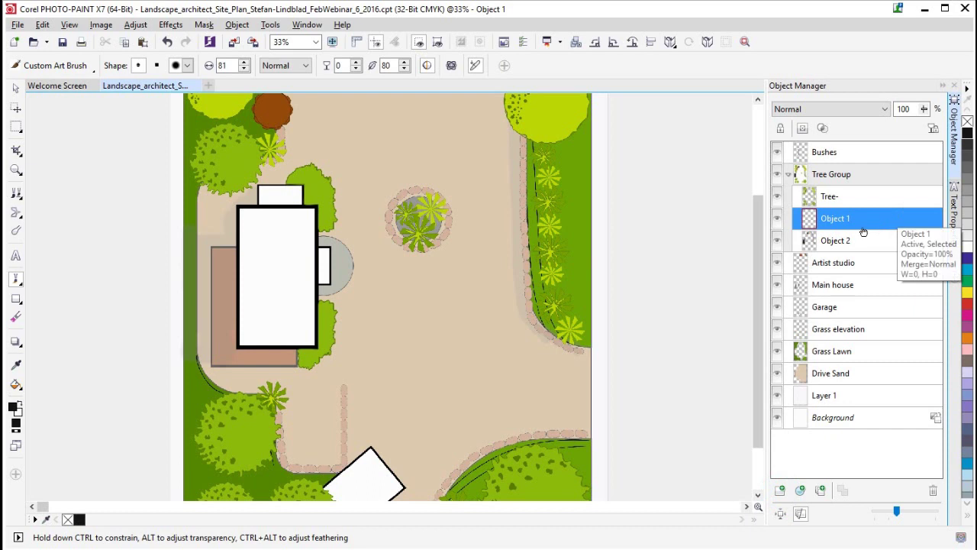
{"action": "double_click", "coordinate": [904, 109]}
{"action": "type", "text": "11"}
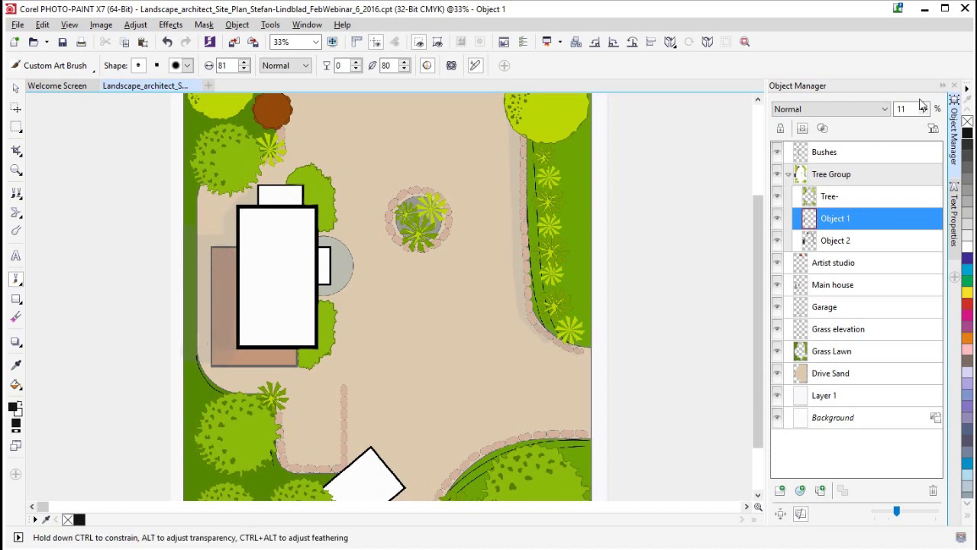
{"action": "left_click", "coordinate": [848, 242]}
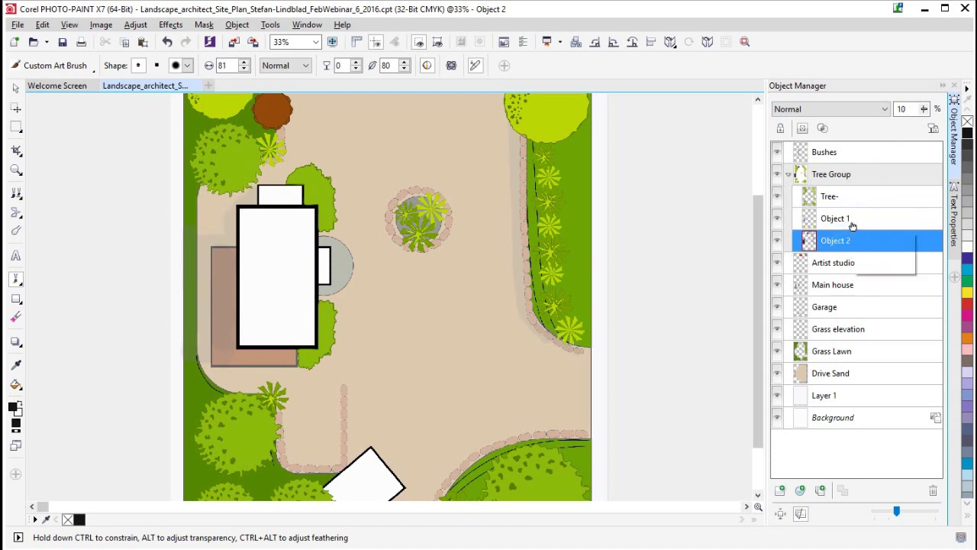
{"action": "left_click", "coordinate": [853, 220]}
{"action": "double_click", "coordinate": [904, 109]}
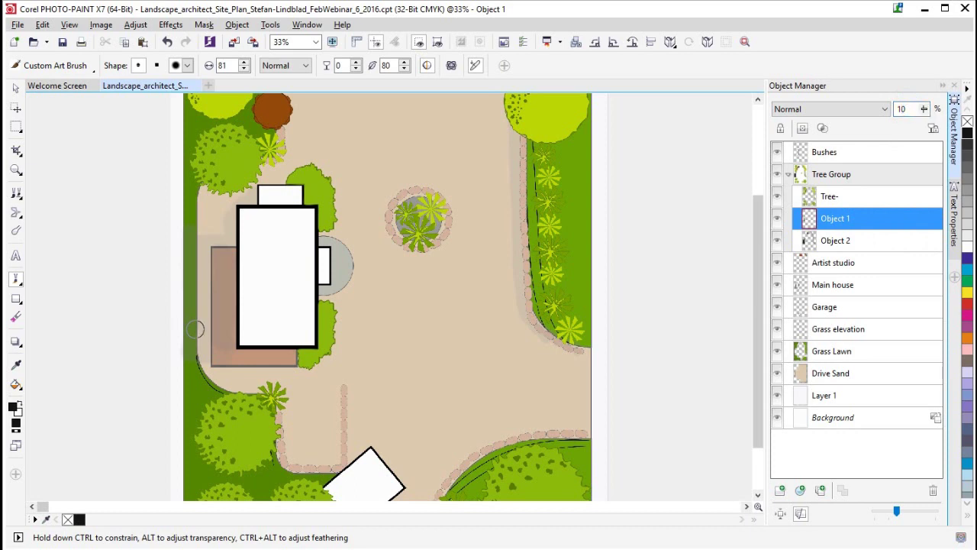
Paint shadow strokes on Object 1 over the terrace and lawn edge beside the main house, and erase the excess near the house wall.
{"action": "mouse_move", "coordinate": [235, 260]}
{"action": "left_mouse_down"}
{"action": "mouse_move", "coordinate": [231, 341]}
{"action": "mouse_move", "coordinate": [204, 340]}
{"action": "mouse_move", "coordinate": [207, 256]}
{"action": "mouse_move", "coordinate": [204, 267]}
{"action": "left_mouse_up"}
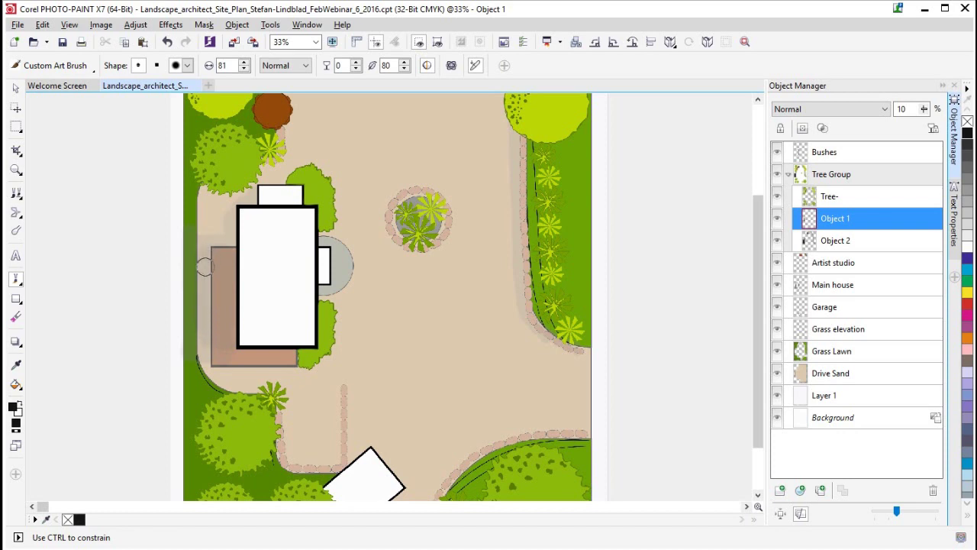
{"action": "mouse_move", "coordinate": [204, 342]}
{"action": "left_mouse_down"}
{"action": "mouse_move", "coordinate": [198, 278]}
{"action": "mouse_move", "coordinate": [189, 307]}
{"action": "mouse_move", "coordinate": [188, 260]}
{"action": "mouse_move", "coordinate": [190, 329]}
{"action": "mouse_move", "coordinate": [190, 259]}
{"action": "mouse_move", "coordinate": [187, 339]}
{"action": "left_mouse_up"}
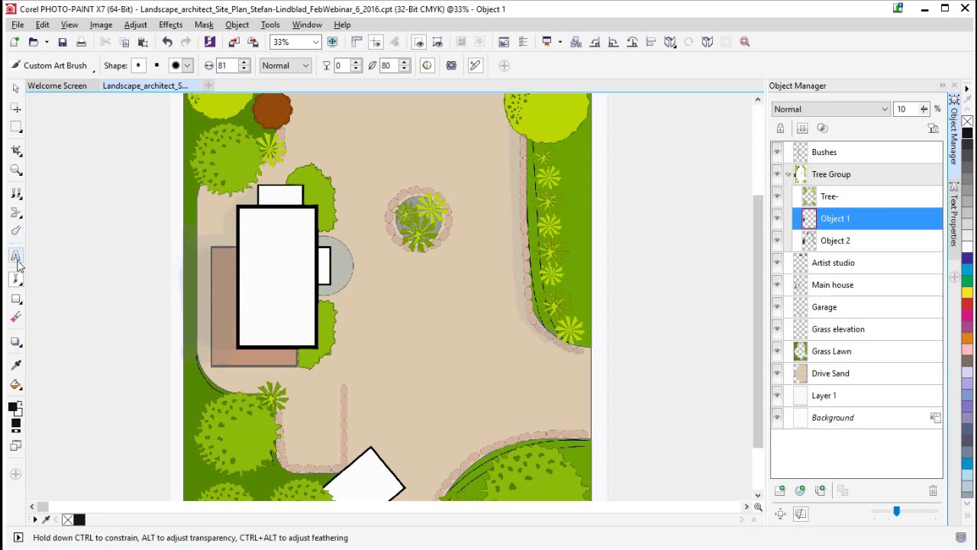
{"action": "left_click", "coordinate": [16, 315]}
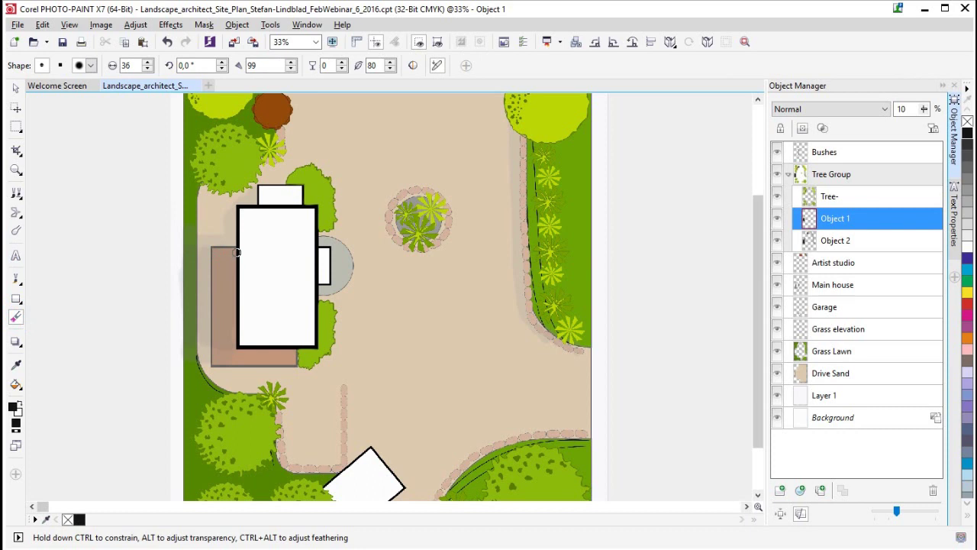
{"action": "left_click_drag", "start_coordinate": [236, 252], "coordinate": [218, 255]}
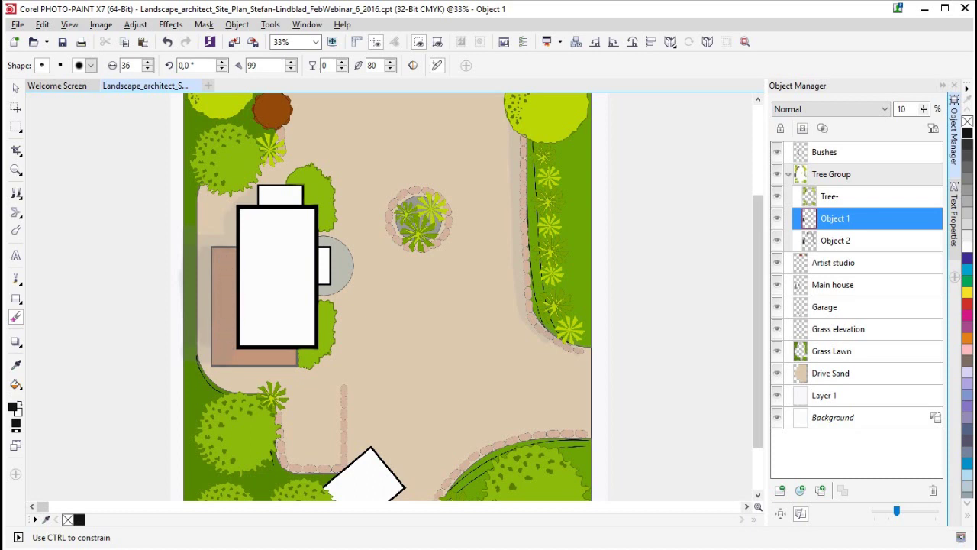
{"action": "left_click_drag", "start_coordinate": [234, 264], "coordinate": [239, 250]}
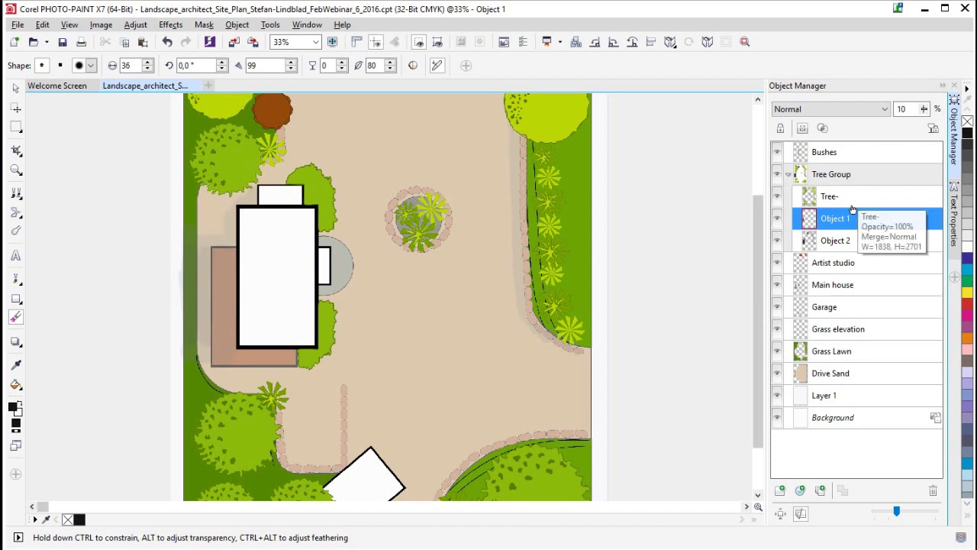
Set Object 1's opacity to 13% and touch up its shadow along the lawn edge beside the terrace with the eraser and brush.
{"action": "left_click", "coordinate": [925, 111]}
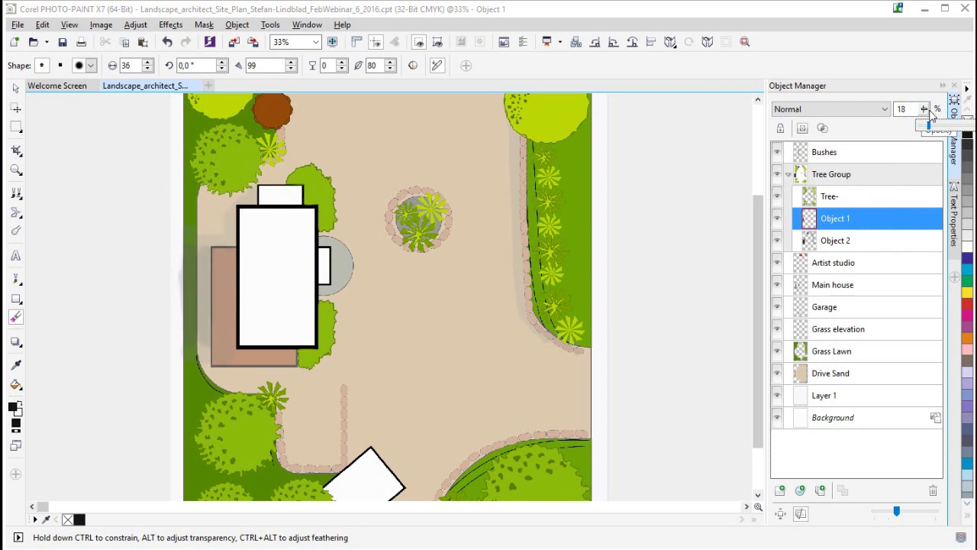
{"action": "left_click_drag", "start_coordinate": [933, 114], "coordinate": [928, 122]}
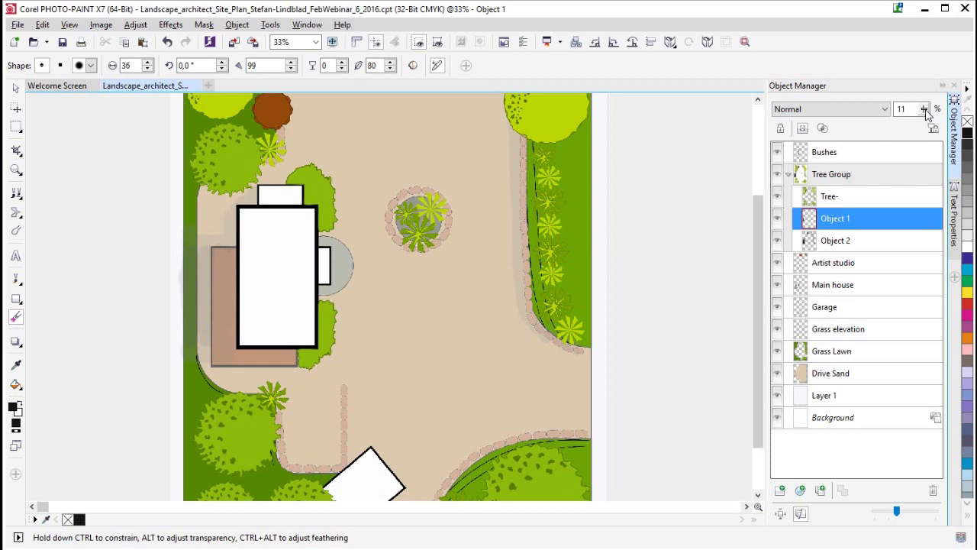
{"action": "left_click", "coordinate": [925, 110]}
{"action": "left_click_drag", "start_coordinate": [196, 255], "coordinate": [197, 274]}
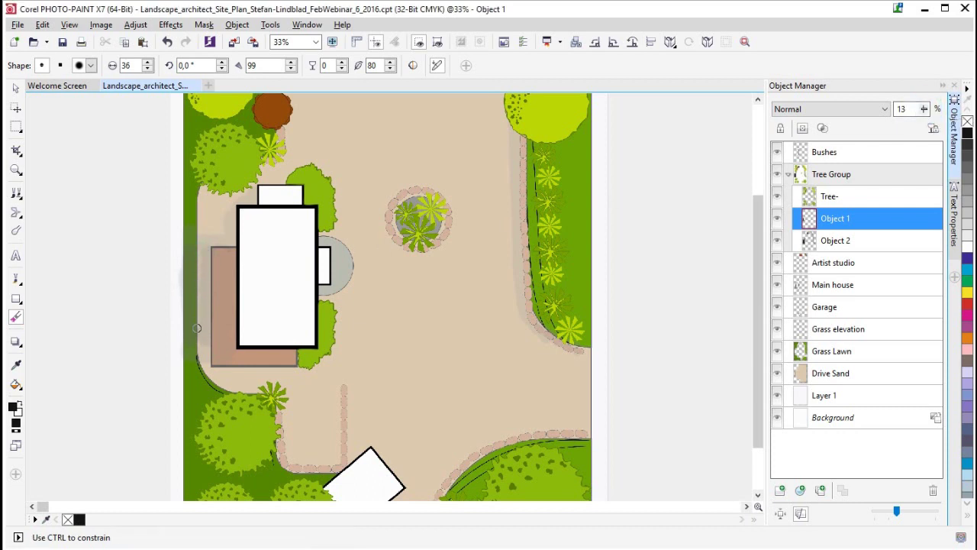
{"action": "left_click", "coordinate": [16, 279]}
{"action": "mouse_move", "coordinate": [200, 335]}
{"action": "left_mouse_down"}
{"action": "mouse_move", "coordinate": [198, 255]}
{"action": "mouse_move", "coordinate": [197, 343]}
{"action": "left_mouse_up"}
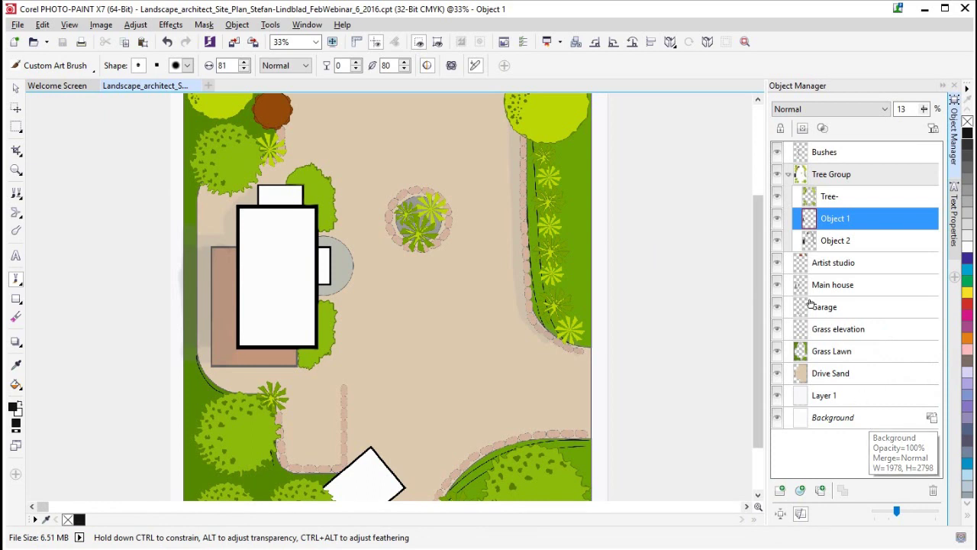
Paint shadow strokes on Object 2 around the trees beside the garage and the large tree in the opposite corner, and save the file.
{"action": "left_click_drag", "start_coordinate": [753, 276], "coordinate": [757, 190]}
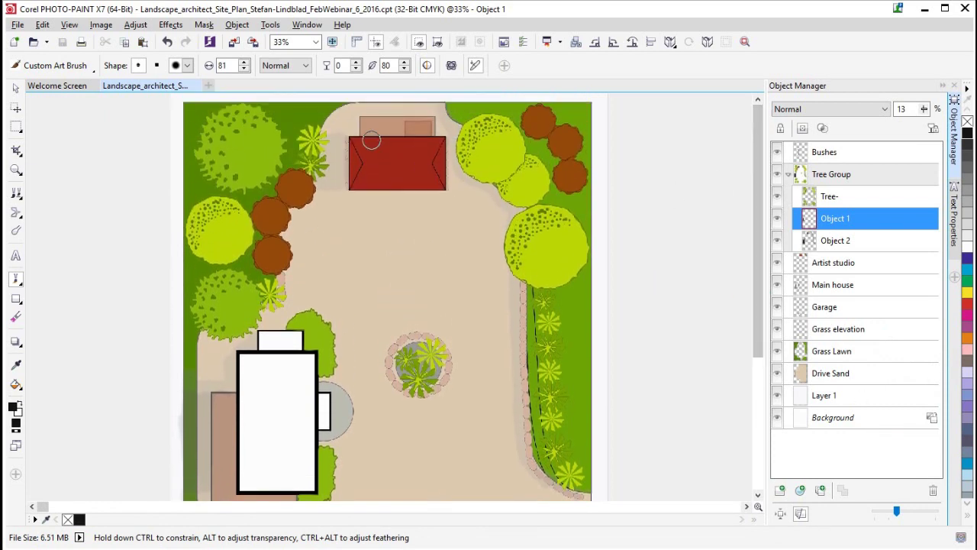
{"action": "left_click", "coordinate": [843, 240]}
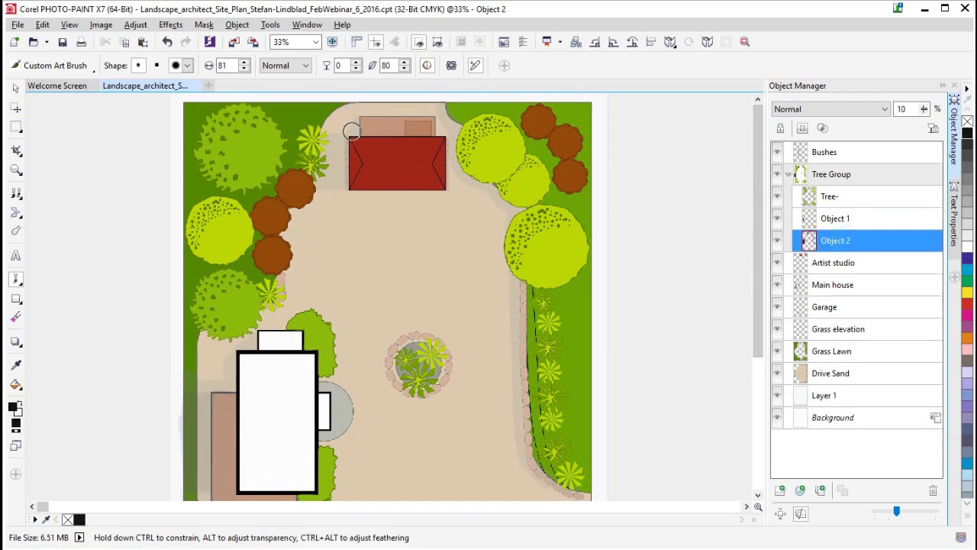
{"action": "left_click_drag", "start_coordinate": [757, 314], "coordinate": [755, 459]}
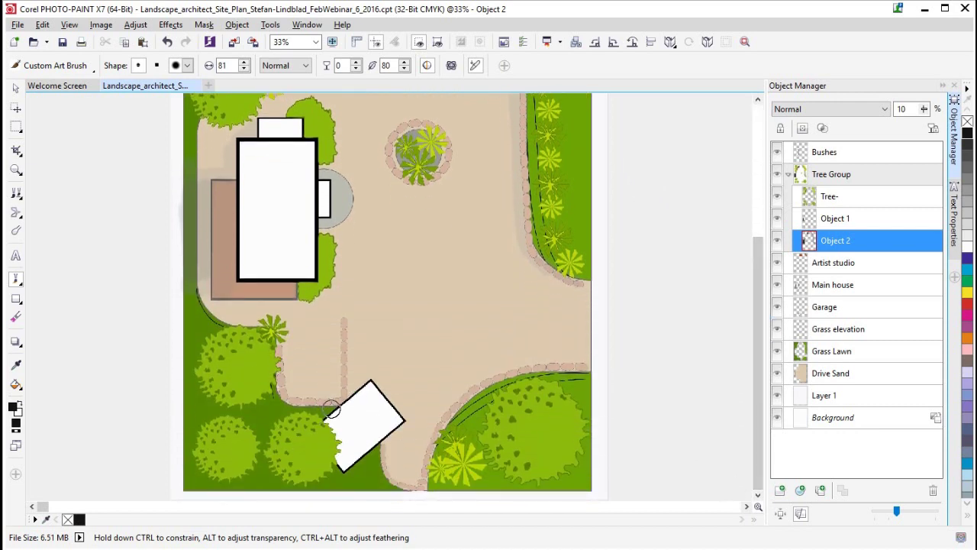
{"action": "mouse_move", "coordinate": [333, 408]}
{"action": "left_mouse_down"}
{"action": "mouse_move", "coordinate": [283, 411]}
{"action": "mouse_move", "coordinate": [270, 388]}
{"action": "mouse_move", "coordinate": [338, 426]}
{"action": "mouse_move", "coordinate": [320, 415]}
{"action": "mouse_move", "coordinate": [269, 429]}
{"action": "left_mouse_up"}
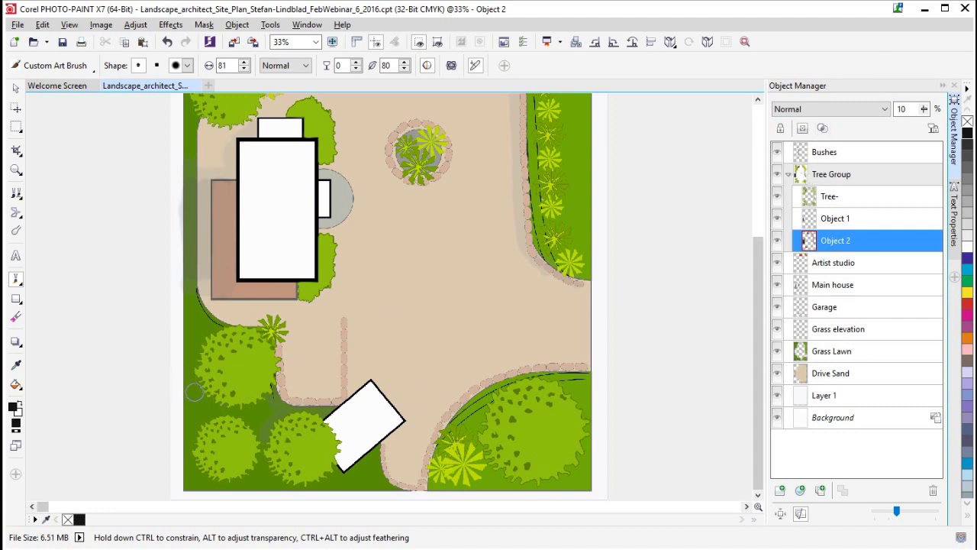
{"action": "mouse_move", "coordinate": [221, 398]}
{"action": "left_mouse_down"}
{"action": "mouse_move", "coordinate": [195, 390]}
{"action": "mouse_move", "coordinate": [205, 347]}
{"action": "mouse_move", "coordinate": [193, 359]}
{"action": "mouse_move", "coordinate": [196, 389]}
{"action": "mouse_move", "coordinate": [206, 341]}
{"action": "left_mouse_up"}
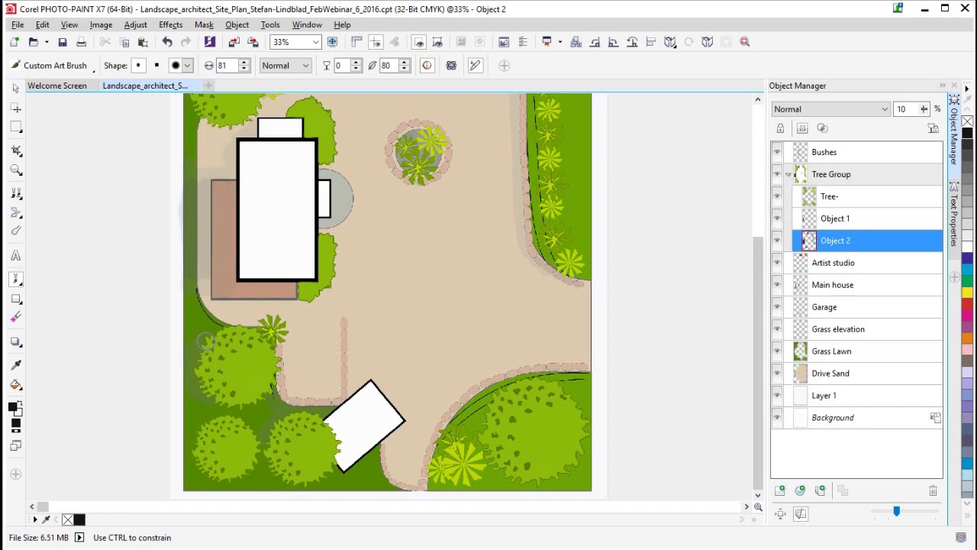
{"action": "mouse_move", "coordinate": [192, 387]}
{"action": "left_mouse_down"}
{"action": "mouse_move", "coordinate": [222, 400]}
{"action": "mouse_move", "coordinate": [197, 397]}
{"action": "mouse_move", "coordinate": [193, 366]}
{"action": "mouse_move", "coordinate": [210, 347]}
{"action": "mouse_move", "coordinate": [191, 343]}
{"action": "mouse_move", "coordinate": [222, 333]}
{"action": "mouse_move", "coordinate": [191, 404]}
{"action": "mouse_move", "coordinate": [217, 398]}
{"action": "mouse_move", "coordinate": [189, 396]}
{"action": "mouse_move", "coordinate": [213, 403]}
{"action": "left_mouse_up"}
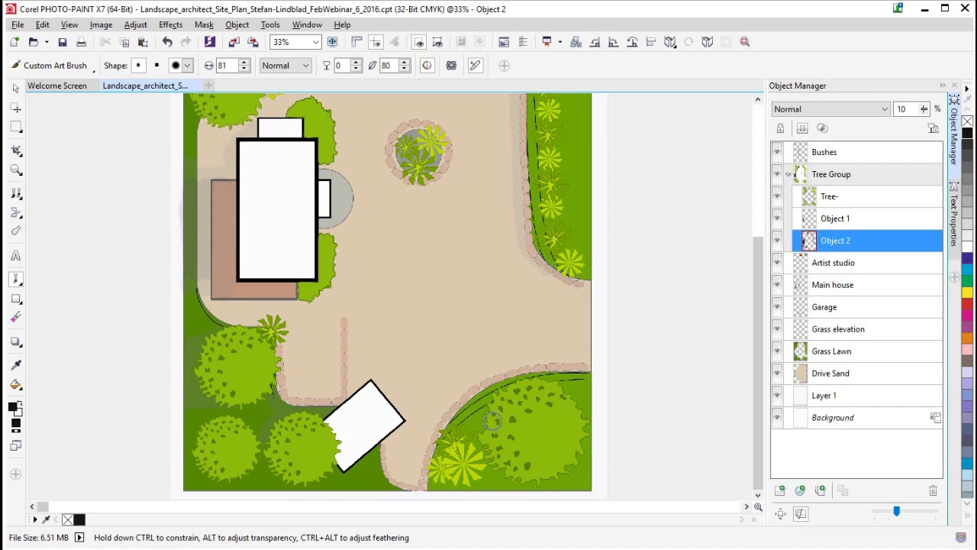
{"action": "left_click_drag", "start_coordinate": [493, 422], "coordinate": [484, 416]}
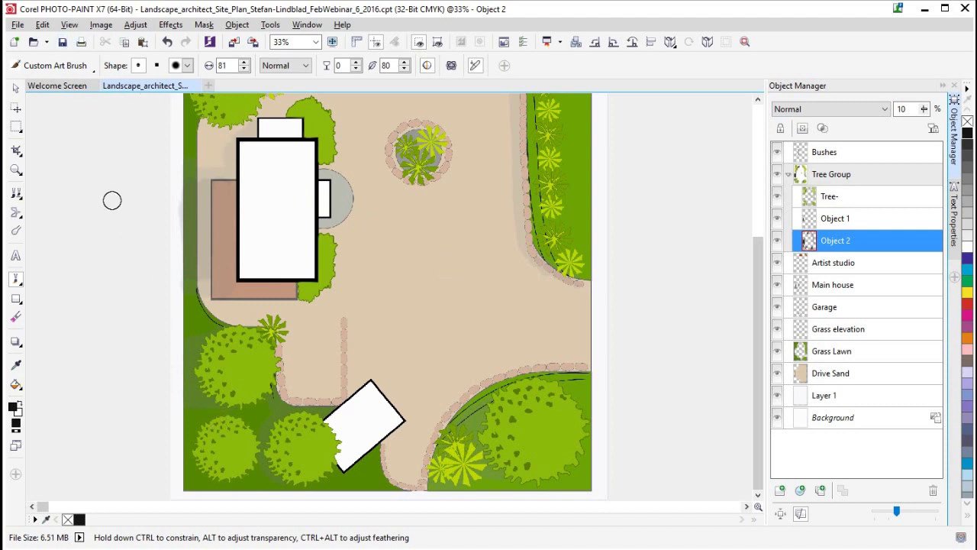
{"action": "left_click", "coordinate": [64, 45]}
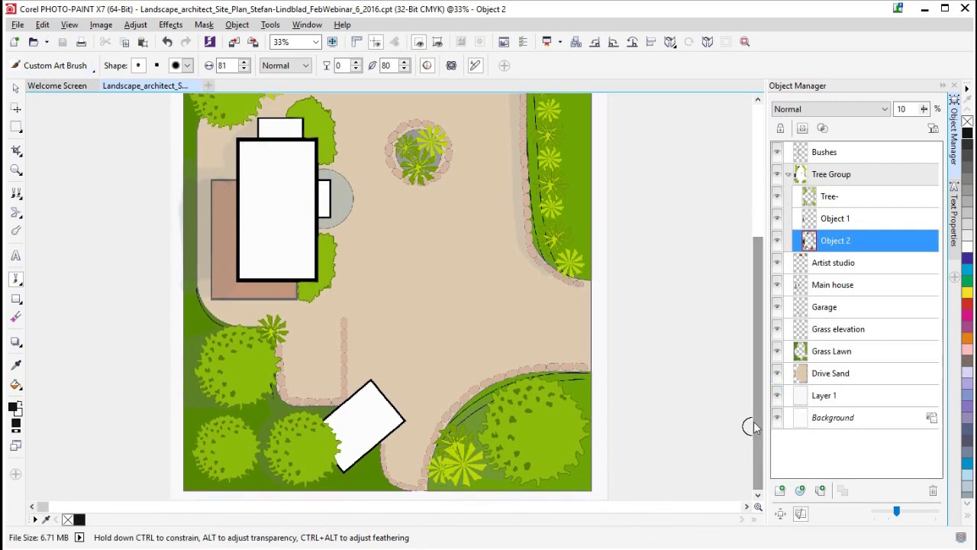
Paint shadow strokes on Object 2 along the curved stone borders near the garage, the palm planting bed's rounded end and the house terrace.
{"action": "left_click_drag", "start_coordinate": [755, 418], "coordinate": [766, 277]}
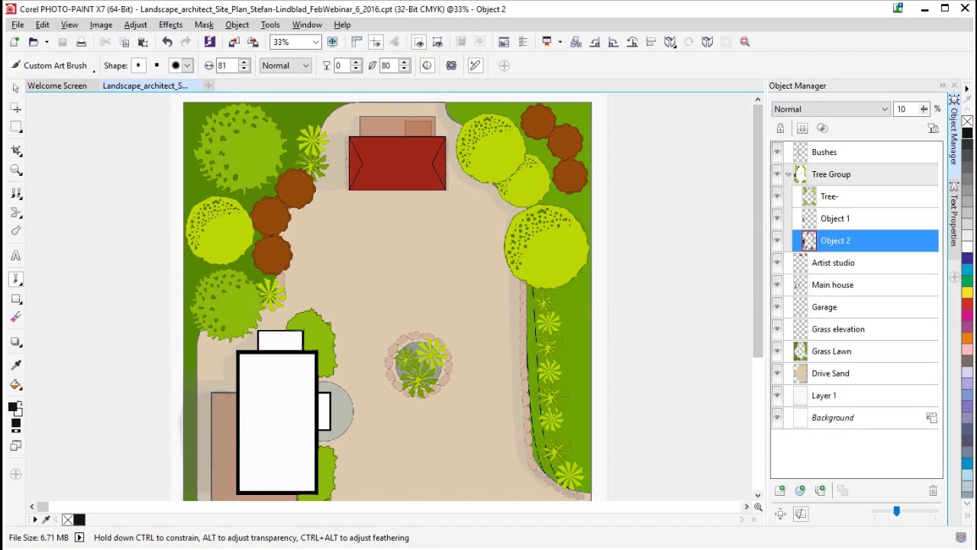
{"action": "left_click_drag", "start_coordinate": [760, 168], "coordinate": [757, 321]}
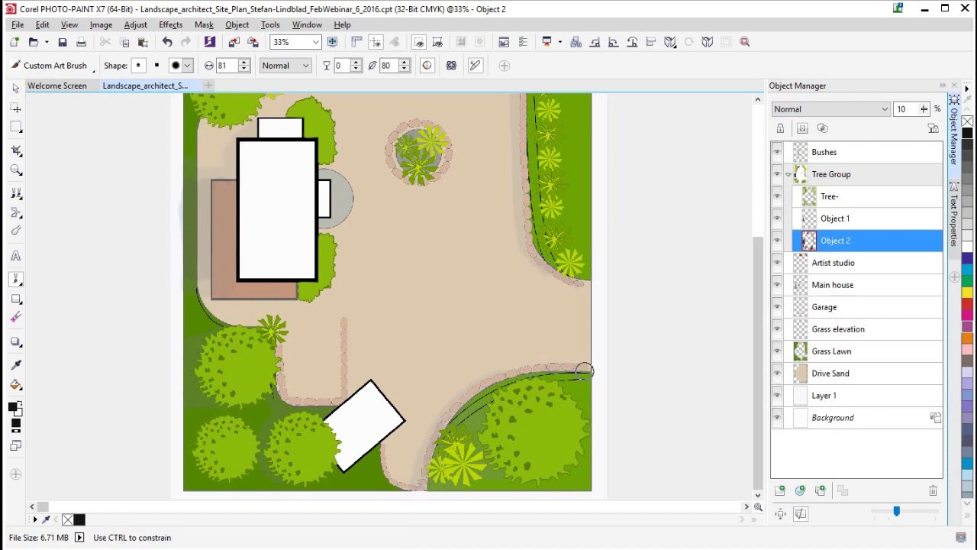
{"action": "mouse_move", "coordinate": [280, 348]}
{"action": "left_mouse_down"}
{"action": "mouse_move", "coordinate": [277, 392]}
{"action": "mouse_move", "coordinate": [288, 397]}
{"action": "left_mouse_up"}
{"action": "left_click_drag", "start_coordinate": [584, 285], "coordinate": [580, 273]}
{"action": "left_click_drag", "start_coordinate": [551, 239], "coordinate": [547, 256]}
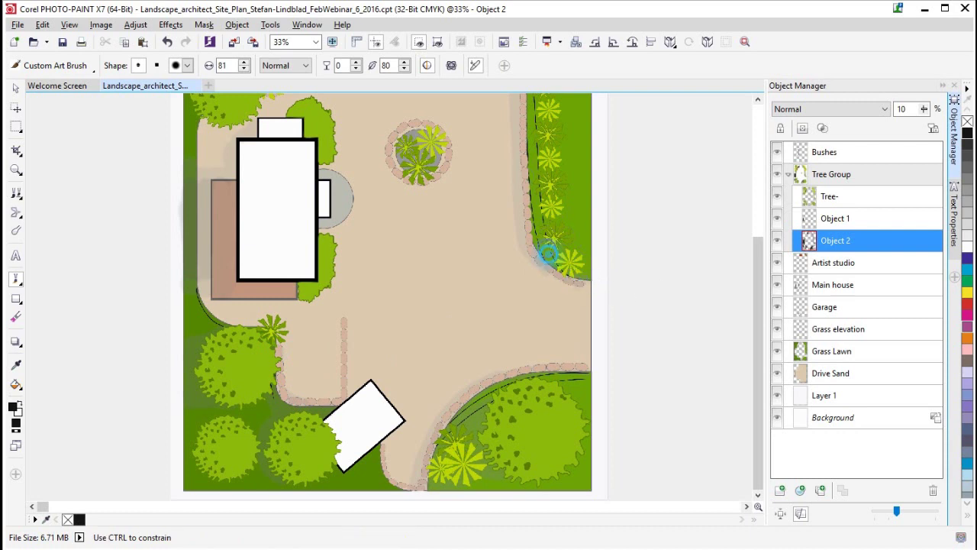
{"action": "left_click_drag", "start_coordinate": [528, 206], "coordinate": [562, 277]}
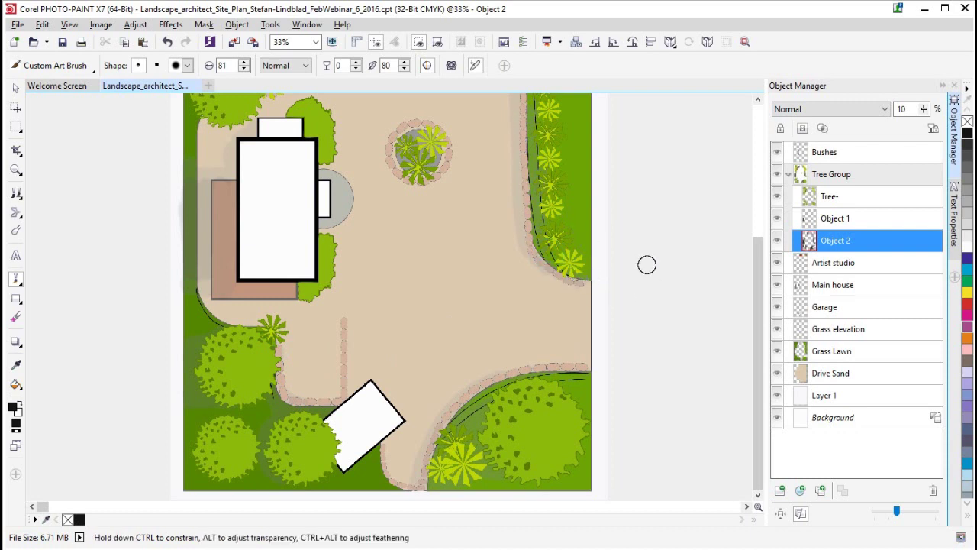
{"action": "mouse_move", "coordinate": [211, 176]}
{"action": "left_mouse_down"}
{"action": "mouse_move", "coordinate": [195, 185]}
{"action": "mouse_move", "coordinate": [197, 278]}
{"action": "mouse_move", "coordinate": [235, 264]}
{"action": "left_mouse_up"}
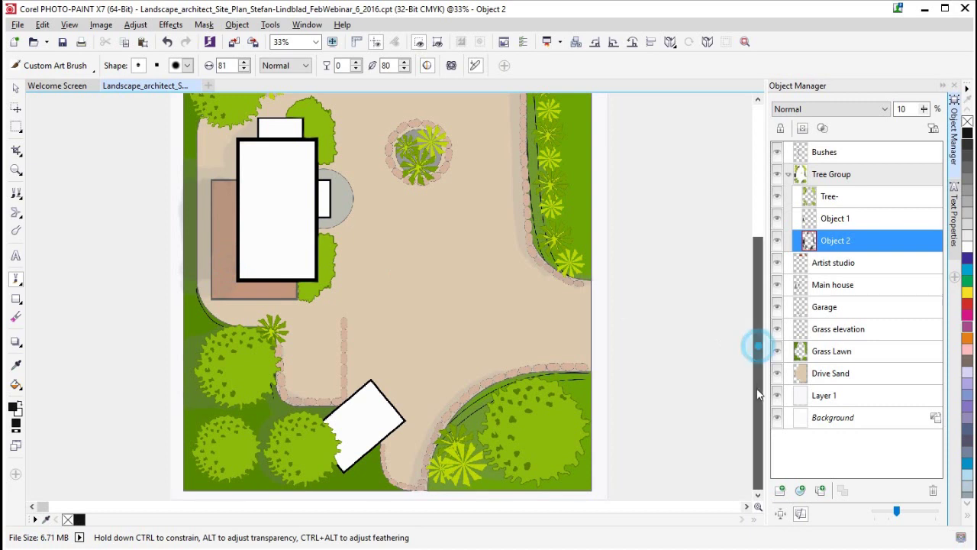
Rotate the whole image 90° counterclockwise and save the file.
{"action": "left_click_drag", "start_coordinate": [763, 356], "coordinate": [763, 205]}
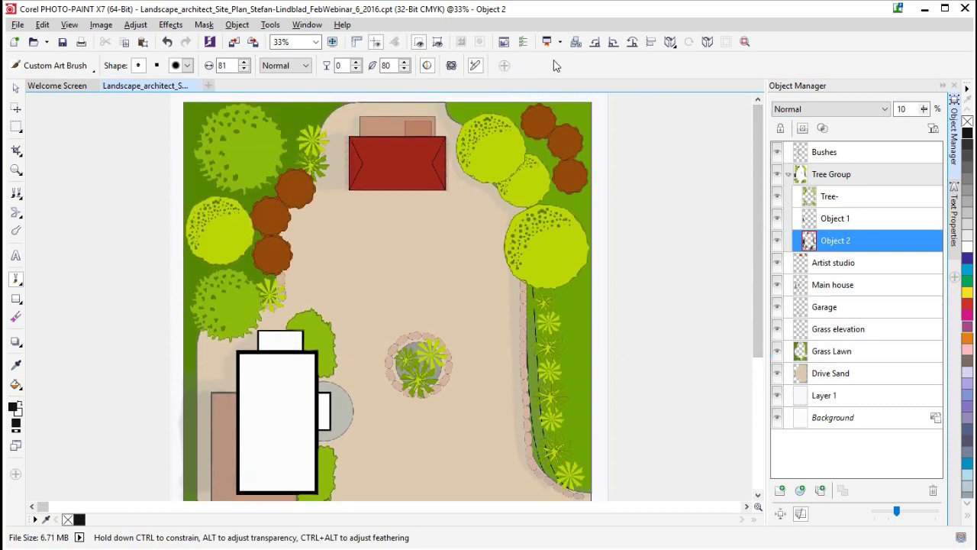
{"action": "left_click", "coordinate": [596, 43]}
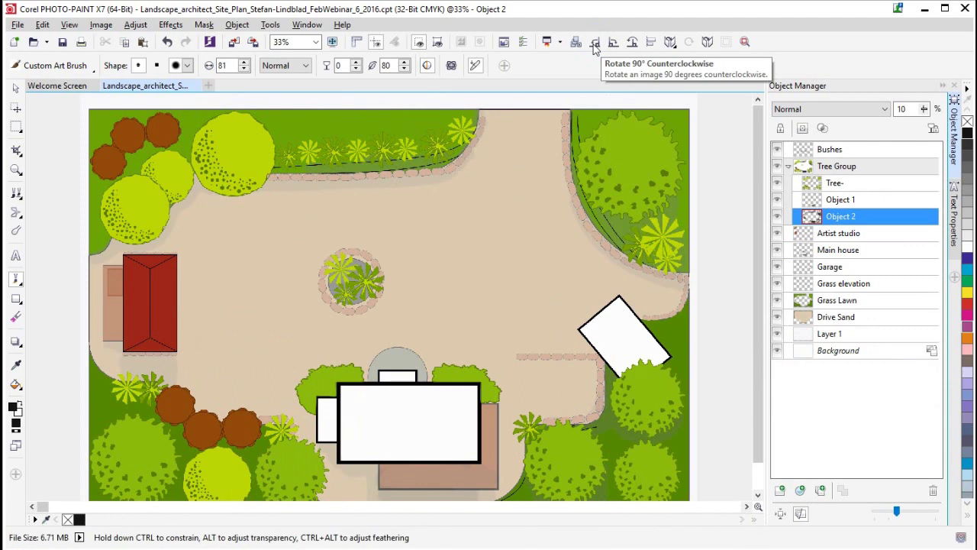
{"action": "left_click", "coordinate": [62, 42]}
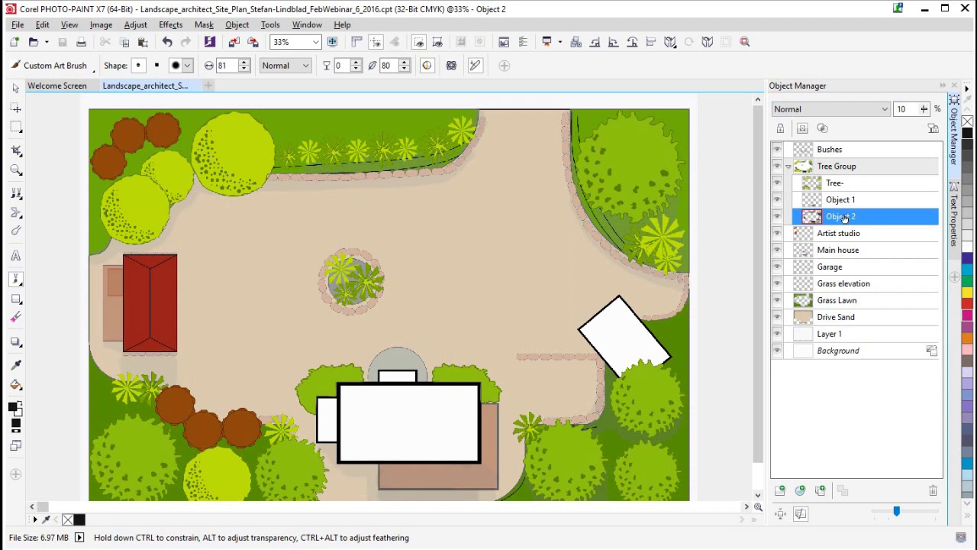
Make the Tree- object active and create a mask from its shapes.
{"action": "left_click", "coordinate": [777, 183]}
{"action": "left_click", "coordinate": [777, 183]}
{"action": "left_click", "coordinate": [839, 185]}
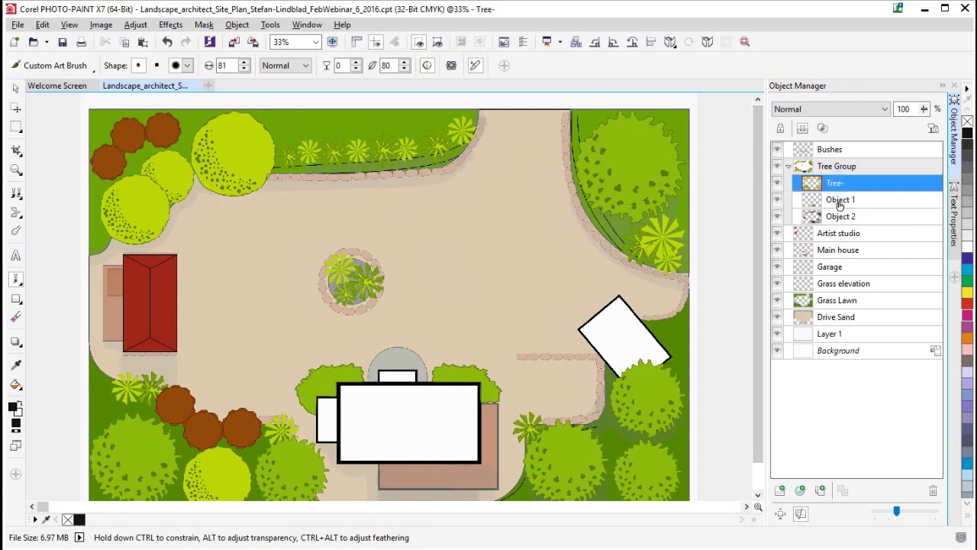
{"action": "left_click", "coordinate": [15, 90]}
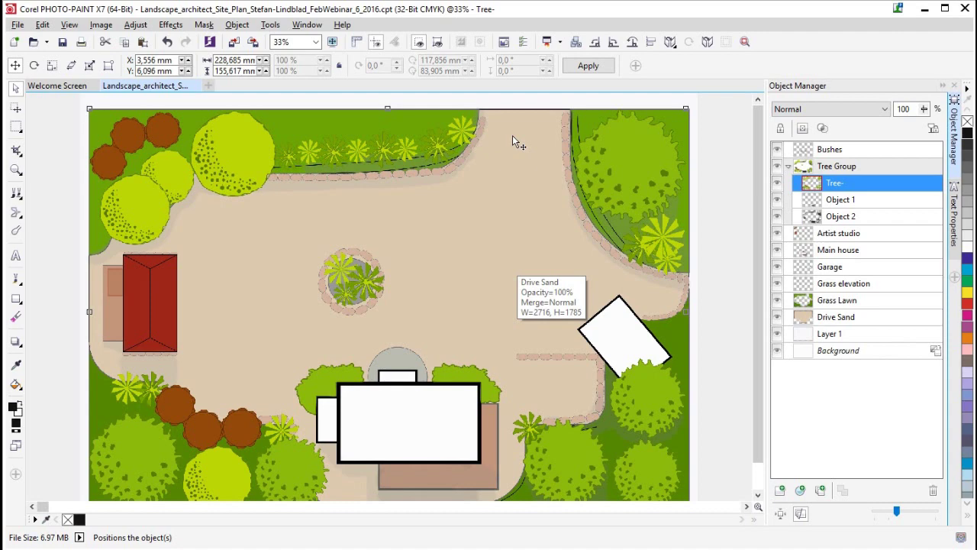
{"action": "key", "text": "ctrl+m"}
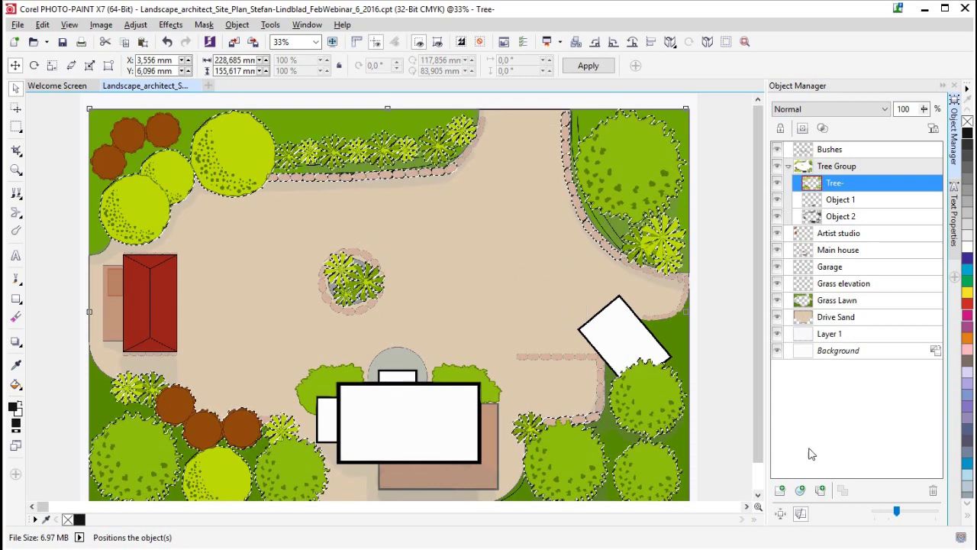
Add an empty object above Tree- and sample the large tree's yellow-green (C 40, M 0, Y 100, K 0) as the paint colour.
{"action": "left_click", "coordinate": [780, 491]}
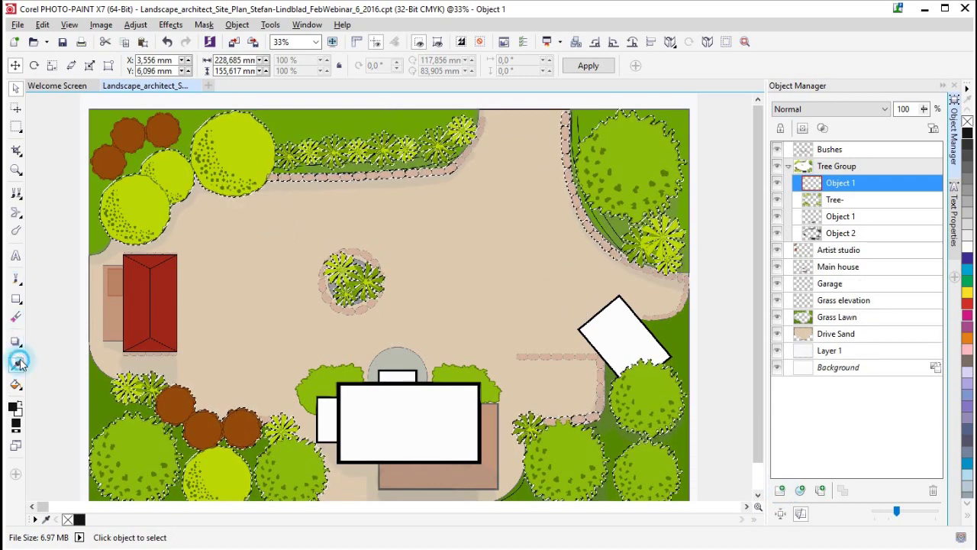
{"action": "left_click", "coordinate": [15, 364]}
{"action": "left_click", "coordinate": [260, 172]}
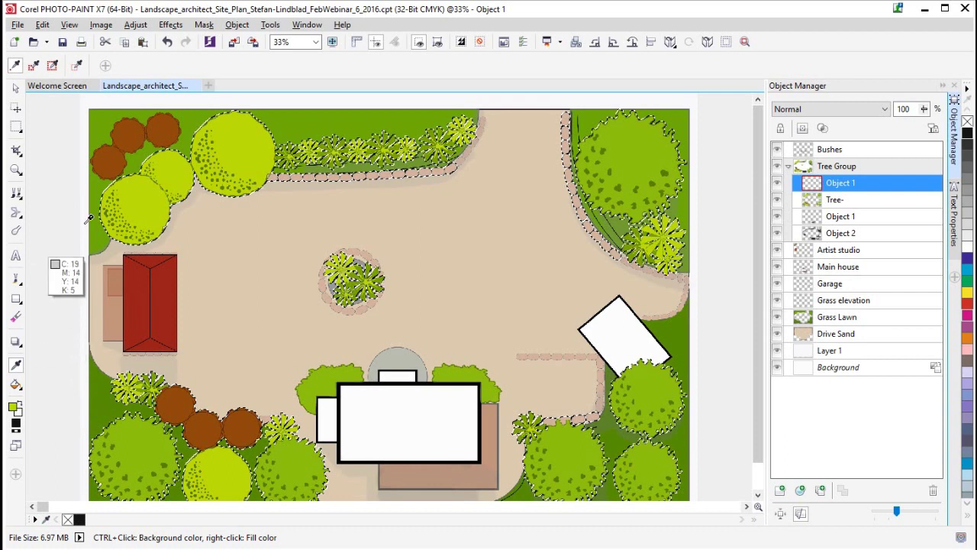
{"action": "left_click", "coordinate": [239, 146]}
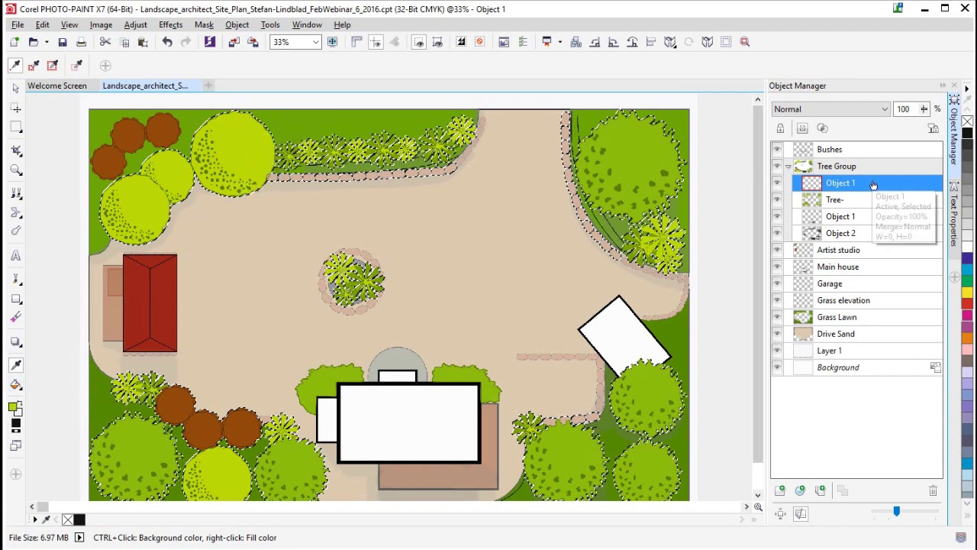
Set the new Object 1 to Multiply and brush shading along the lower edges of the three yellow-green trees beside the artist studio.
{"action": "left_click", "coordinate": [814, 109]}
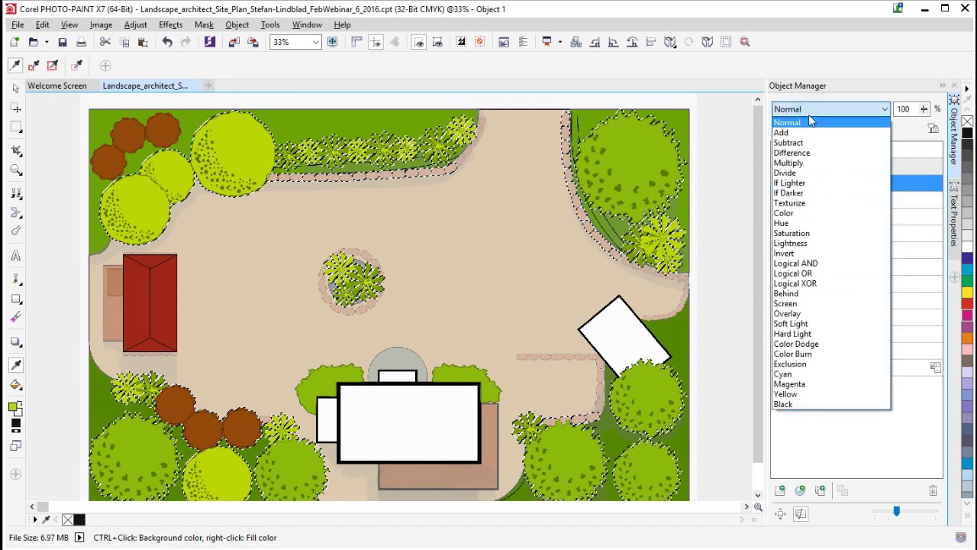
{"action": "left_click", "coordinate": [802, 165]}
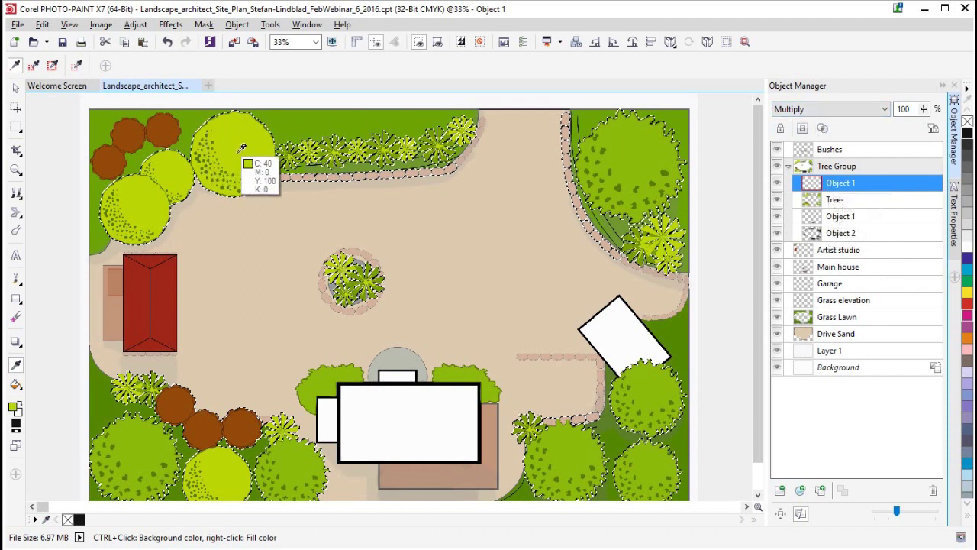
{"action": "left_click", "coordinate": [15, 279]}
{"action": "mouse_move", "coordinate": [205, 164]}
{"action": "left_mouse_down"}
{"action": "mouse_move", "coordinate": [243, 184]}
{"action": "mouse_move", "coordinate": [266, 165]}
{"action": "mouse_move", "coordinate": [236, 188]}
{"action": "mouse_move", "coordinate": [203, 170]}
{"action": "mouse_move", "coordinate": [213, 181]}
{"action": "mouse_move", "coordinate": [245, 180]}
{"action": "mouse_move", "coordinate": [269, 164]}
{"action": "mouse_move", "coordinate": [155, 216]}
{"action": "mouse_move", "coordinate": [187, 182]}
{"action": "mouse_move", "coordinate": [169, 203]}
{"action": "left_mouse_up"}
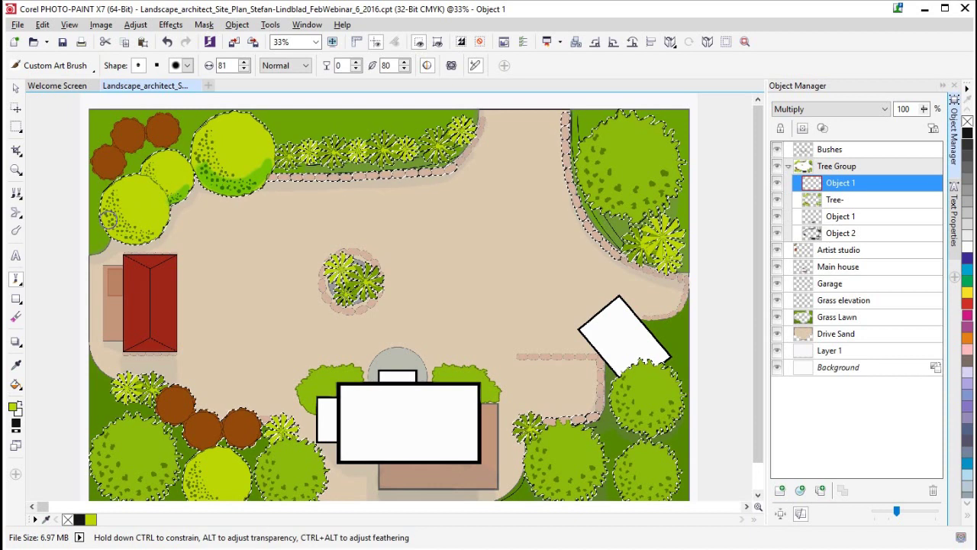
{"action": "left_click_drag", "start_coordinate": [109, 219], "coordinate": [115, 229]}
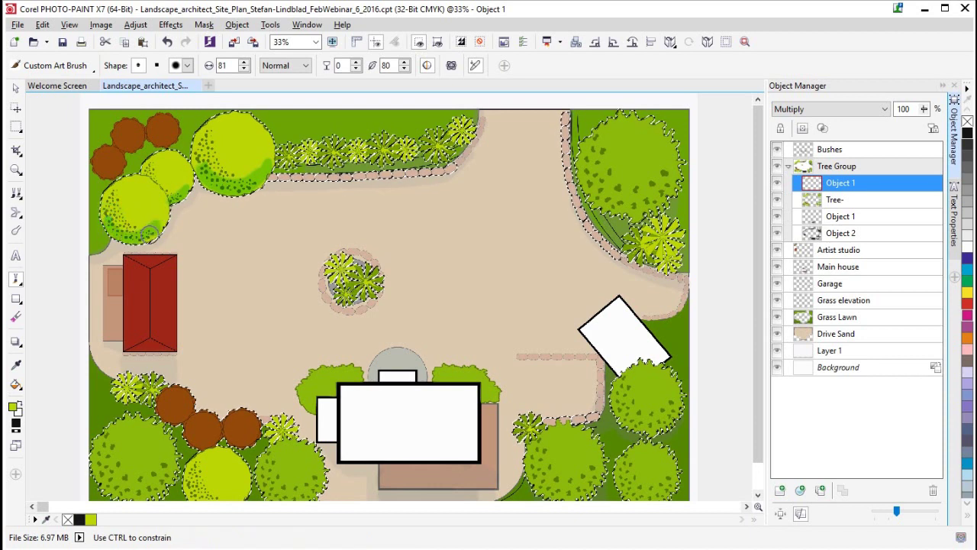
Try the shading object at 71% opacity and return it to 100%.
{"action": "left_click", "coordinate": [924, 109]}
{"action": "left_click_drag", "start_coordinate": [926, 113], "coordinate": [910, 126]}
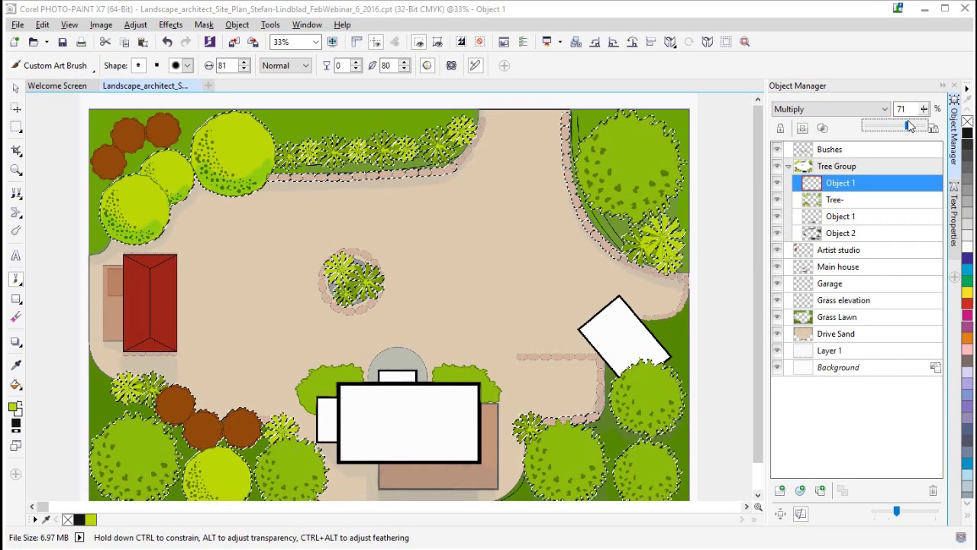
{"action": "left_click_drag", "start_coordinate": [911, 126], "coordinate": [933, 125]}
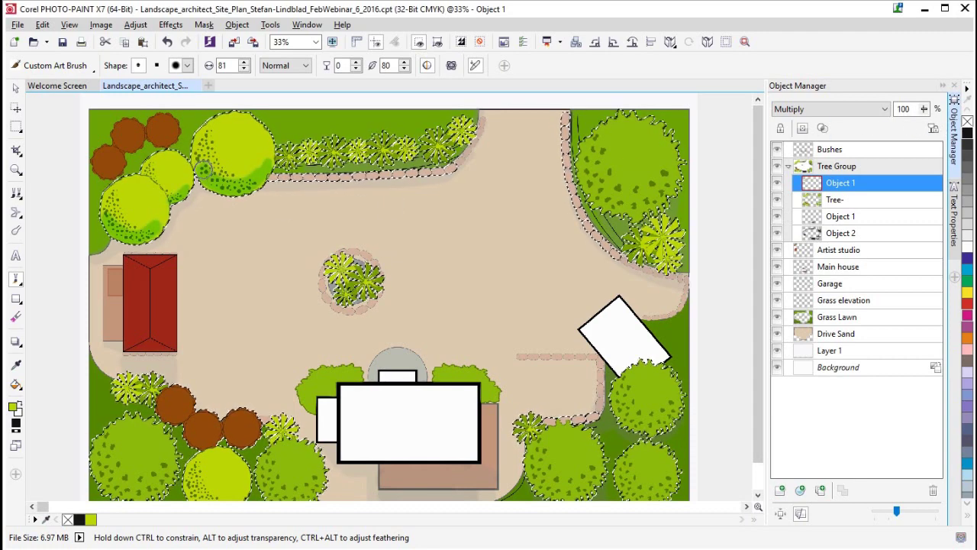
Extend the brushed shading around the lower rims of the large yellow-green tree and its two neighbours.
{"action": "left_click_drag", "start_coordinate": [267, 168], "coordinate": [252, 179]}
{"action": "left_click_drag", "start_coordinate": [191, 190], "coordinate": [124, 233]}
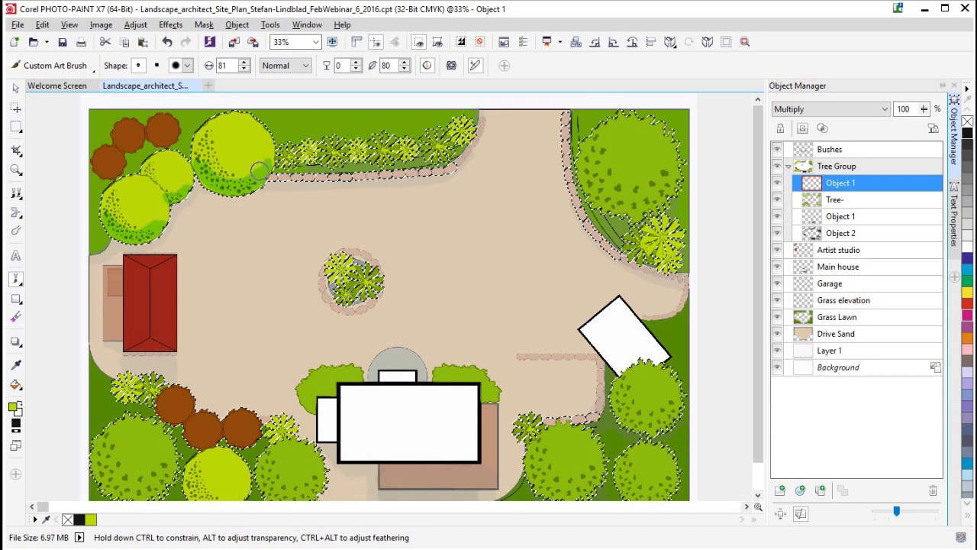
{"action": "left_click_drag", "start_coordinate": [260, 170], "coordinate": [268, 166]}
{"action": "left_click_drag", "start_coordinate": [197, 159], "coordinate": [200, 158]}
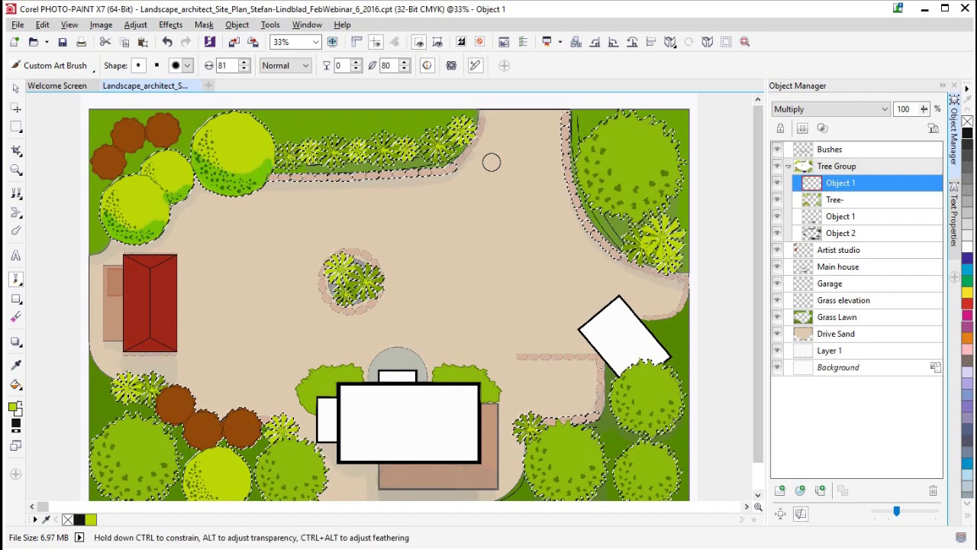
Preview the other merge modes on the tree shading object, running through the list to Black and back to Normal.
{"action": "left_click", "coordinate": [802, 112]}
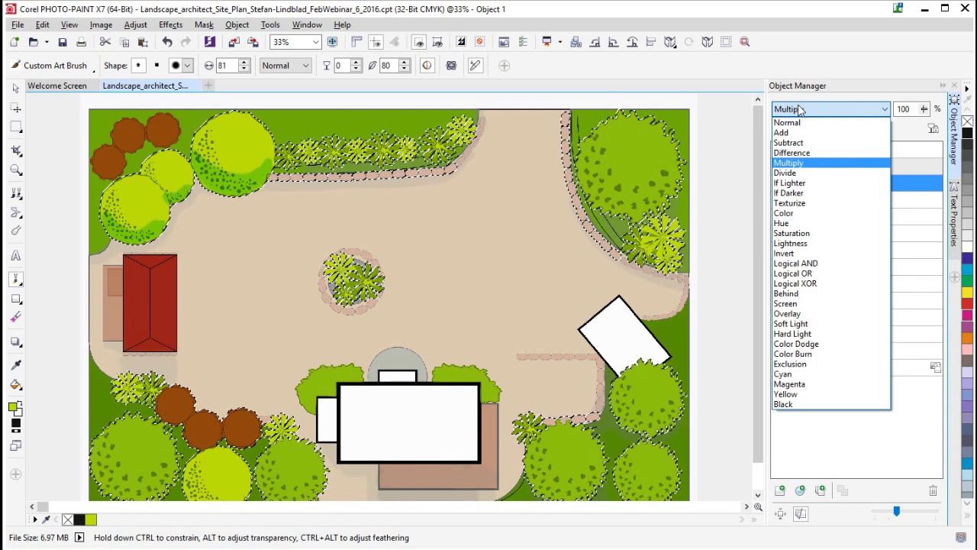
{"action": "key", "text": "Down"}
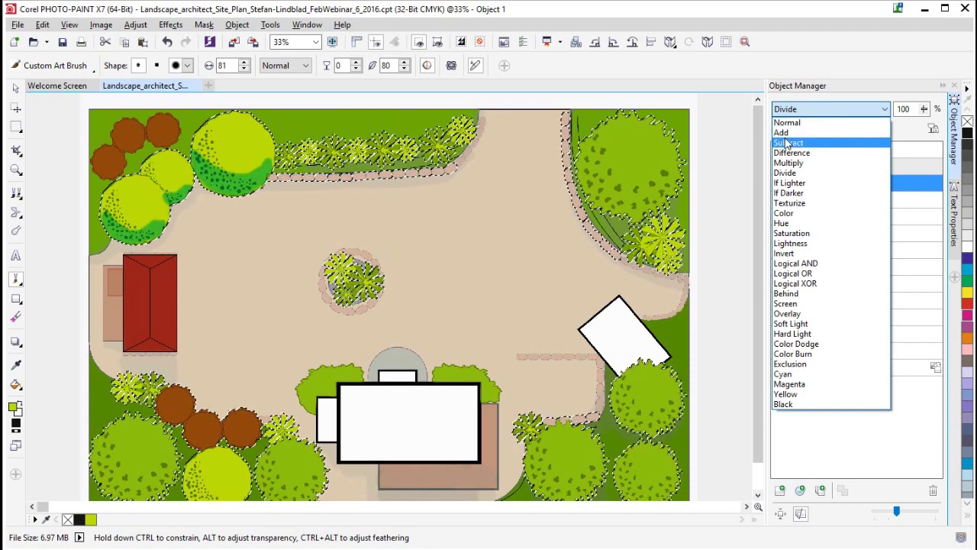
{"action": "key", "text": "Down"}
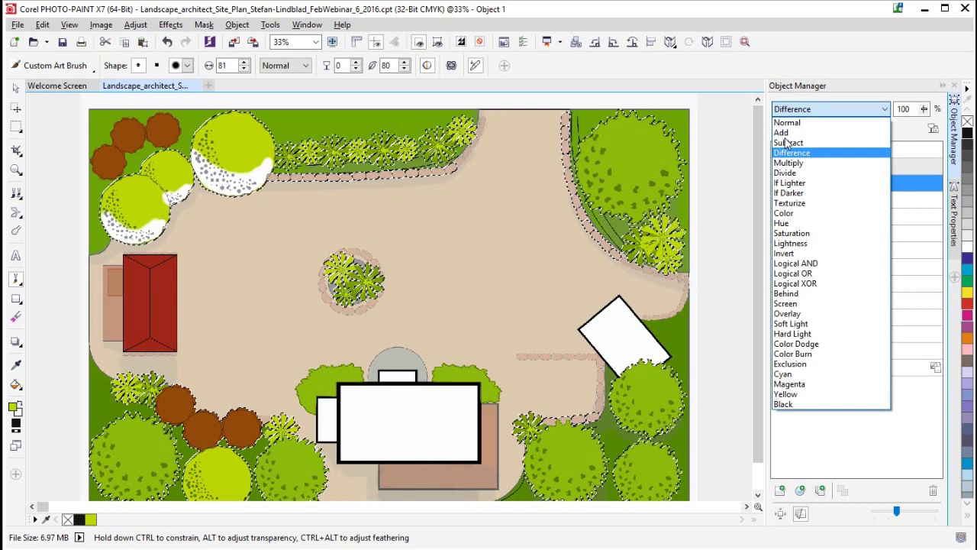
{"action": "key", "text": "Down"}
{"action": "key", "text": "Down"}
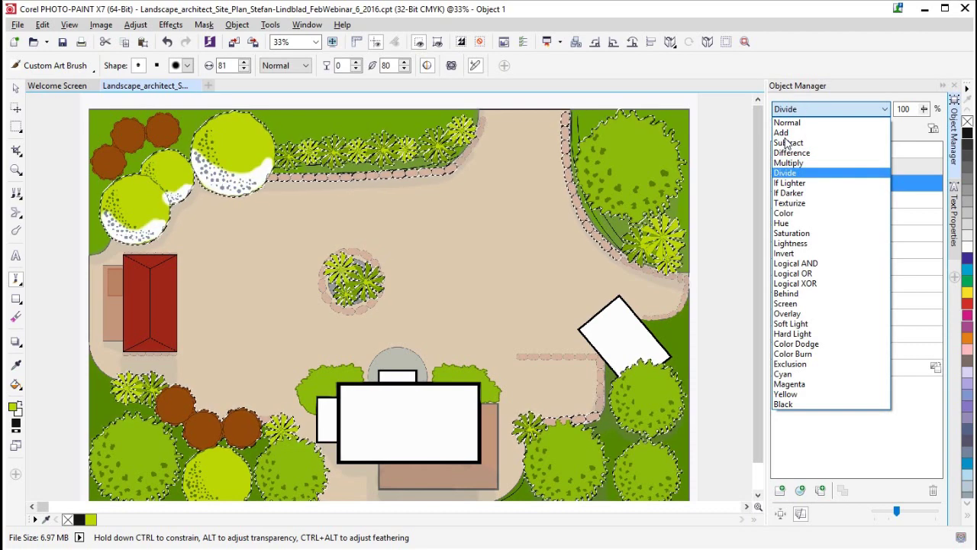
{"action": "key", "text": "Down"}
{"action": "key", "text": "Down"}
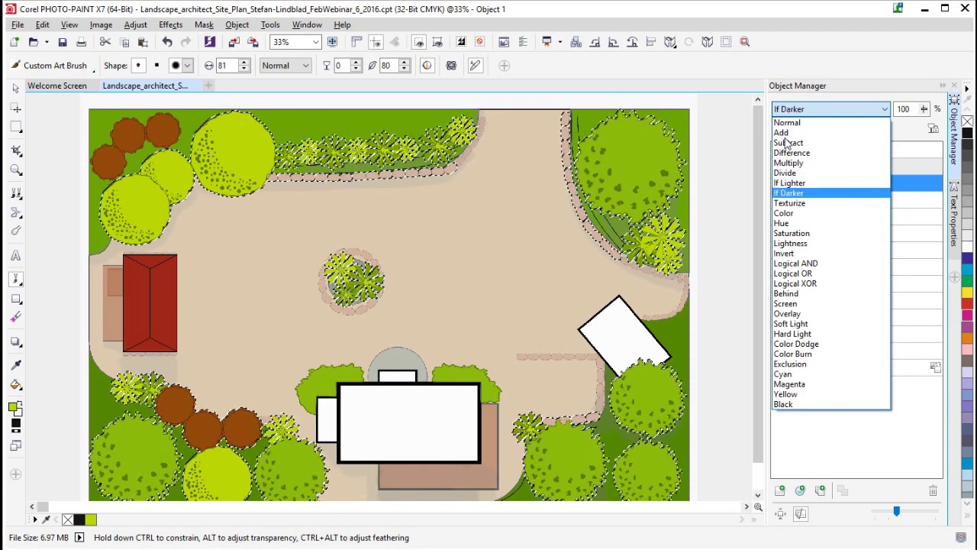
{"action": "key", "text": "Down"}
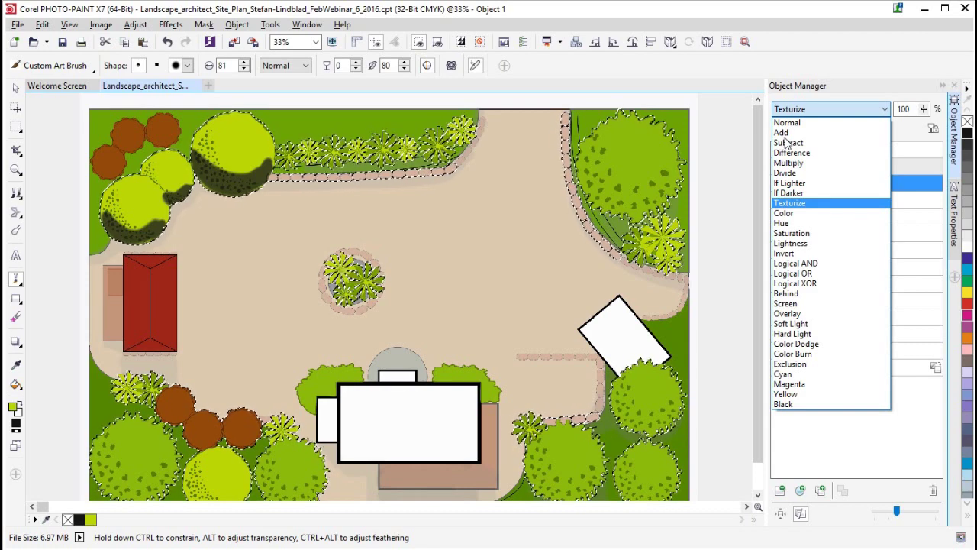
{"action": "key", "text": "Down"}
{"action": "key", "text": "Down"}
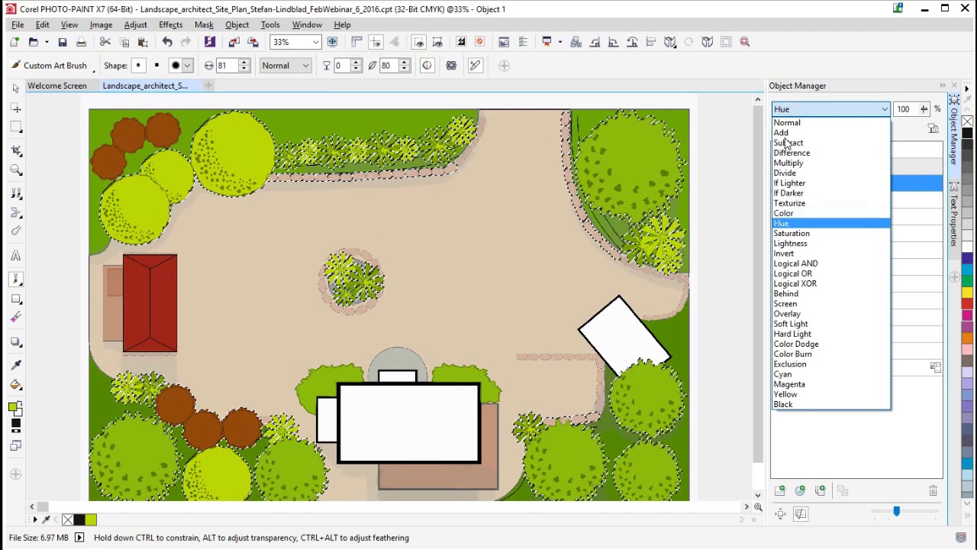
{"action": "key", "text": "Down"}
{"action": "key", "text": "Down"}
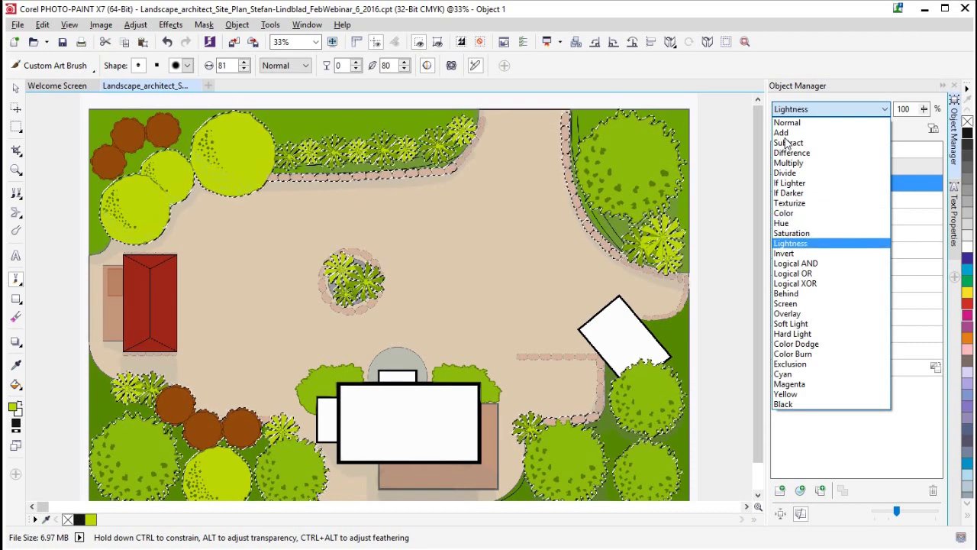
{"action": "key", "text": "Down"}
{"action": "key", "text": "Down"}
{"action": "key", "text": "Down"}
{"action": "key", "text": "Down"}
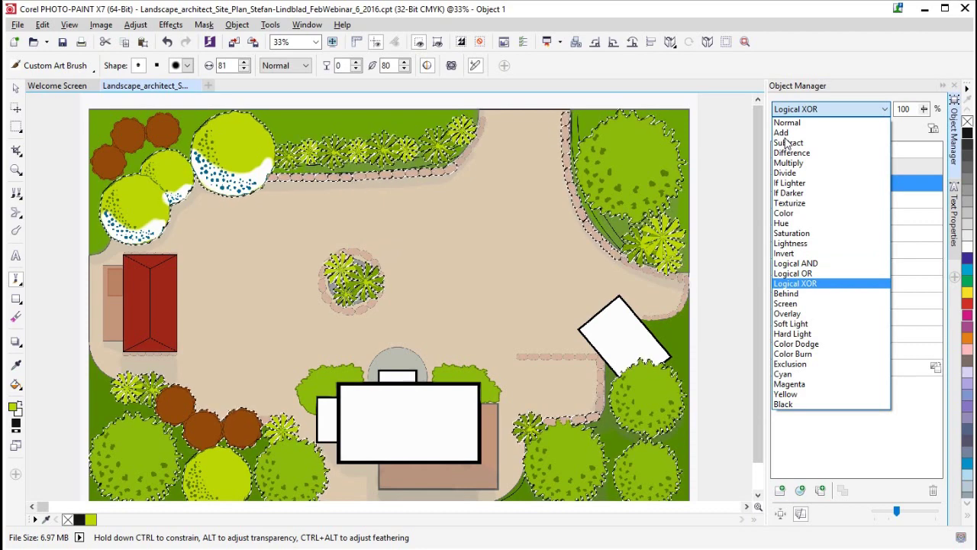
{"action": "key", "text": "Down"}
{"action": "key", "text": "Down"}
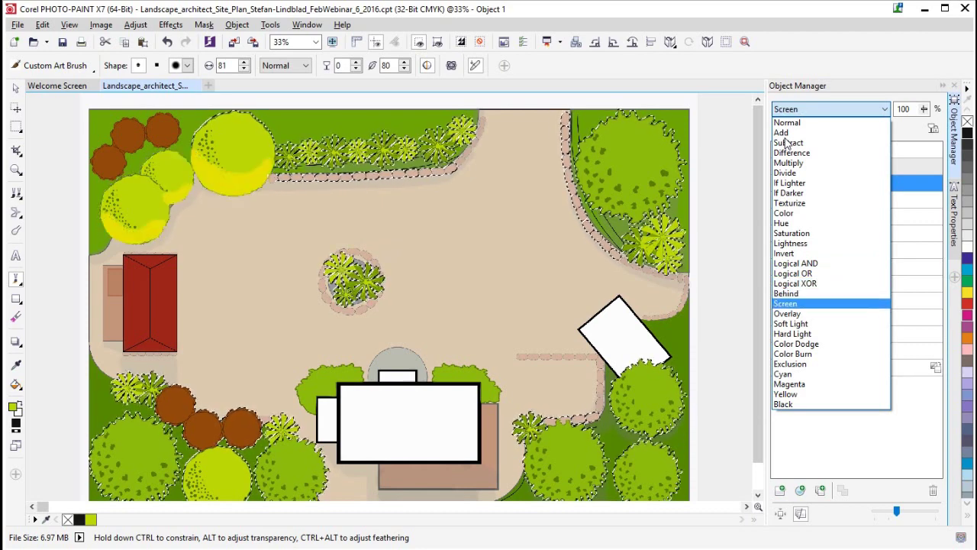
{"action": "key", "text": "Down"}
{"action": "key", "text": "Down"}
{"action": "key", "text": "Down"}
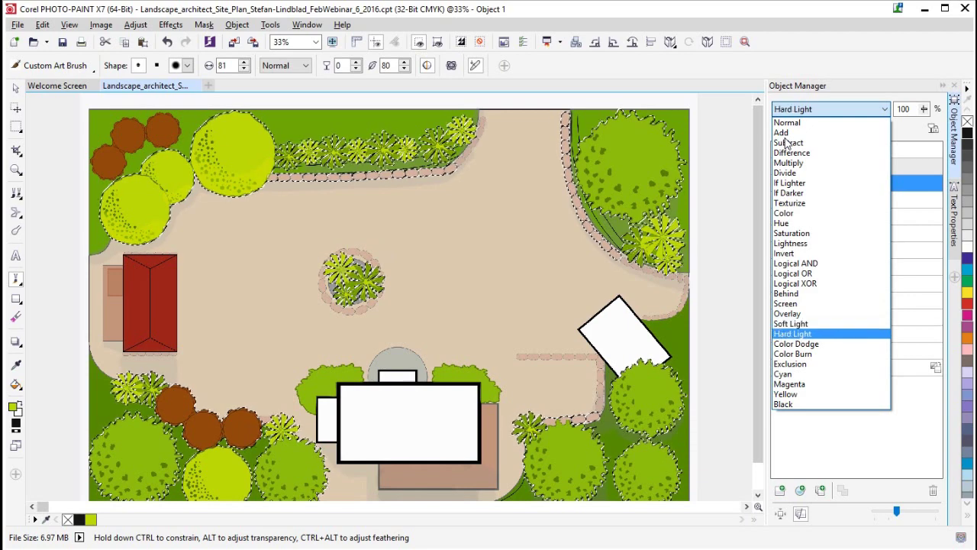
{"action": "key", "text": "Down"}
{"action": "key", "text": "Down"}
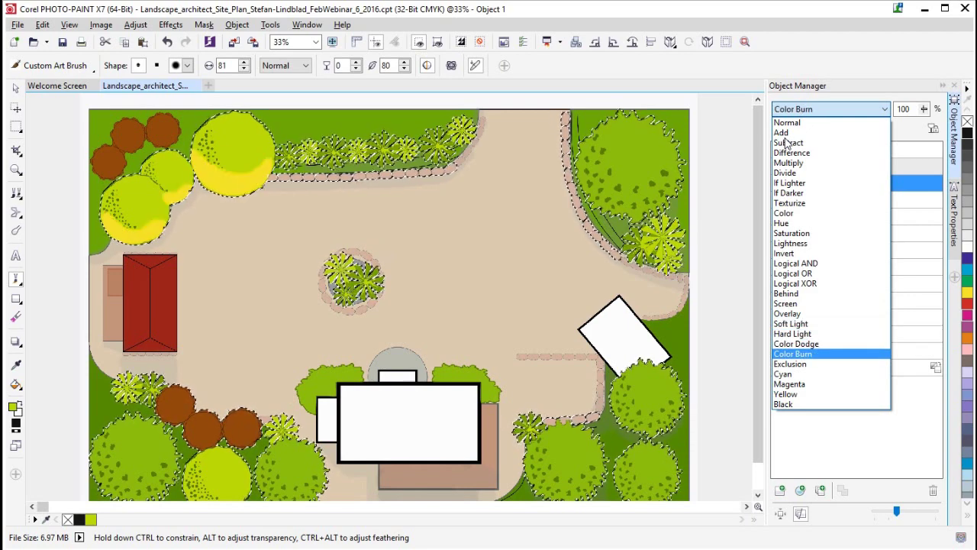
{"action": "key", "text": "Down"}
{"action": "key", "text": "Down"}
{"action": "key", "text": "Down"}
{"action": "key", "text": "Down"}
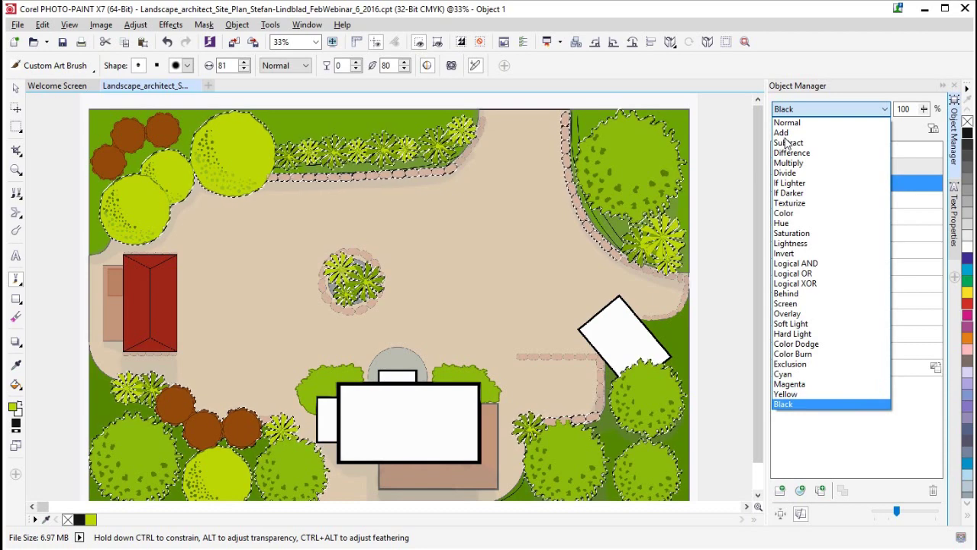
{"action": "key", "text": "Up"}
{"action": "key", "text": "Up"}
{"action": "key", "text": "Up"}
{"action": "key", "text": "Up"}
{"action": "key", "text": "Up"}
{"action": "key", "text": "Up"}
{"action": "key", "text": "Up"}
{"action": "key", "text": "Up"}
{"action": "key", "text": "Up"}
{"action": "key", "text": "Up"}
{"action": "key", "text": "Up"}
{"action": "key", "text": "Up"}
{"action": "key", "text": "Up"}
{"action": "key", "text": "Up"}
{"action": "key", "text": "Up"}
{"action": "key", "text": "Up"}
{"action": "key", "text": "Up"}
{"action": "key", "text": "Up"}
{"action": "key", "text": "Up"}
{"action": "key", "text": "Up"}
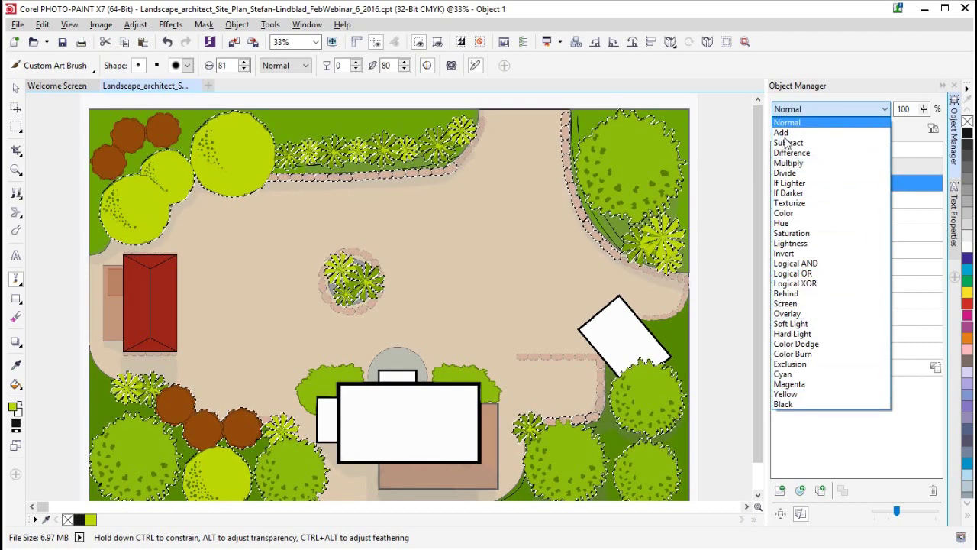
Set the tree shading object's merge mode to Multiply and its opacity to 59%.
{"action": "left_click", "coordinate": [791, 163]}
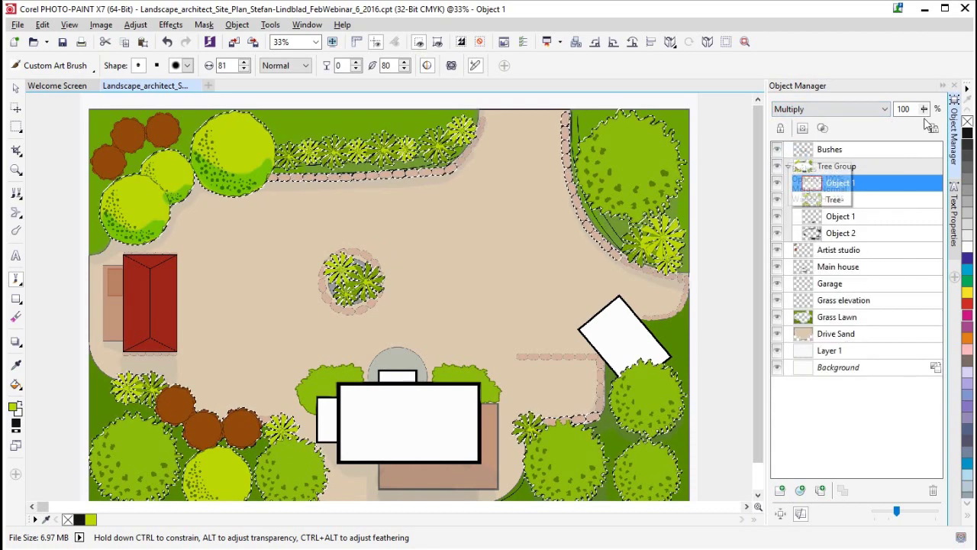
{"action": "left_click_drag", "start_coordinate": [924, 109], "coordinate": [902, 118]}
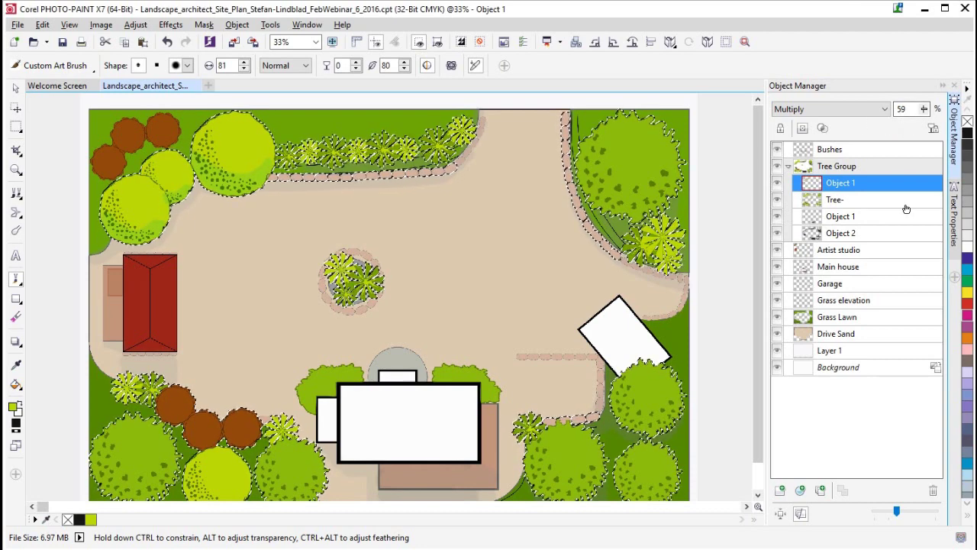
Add another empty object above the shading and sample the large darker green tree's colour (C 53, M 2, Y 98, K 11) for painting.
{"action": "left_click", "coordinate": [781, 491]}
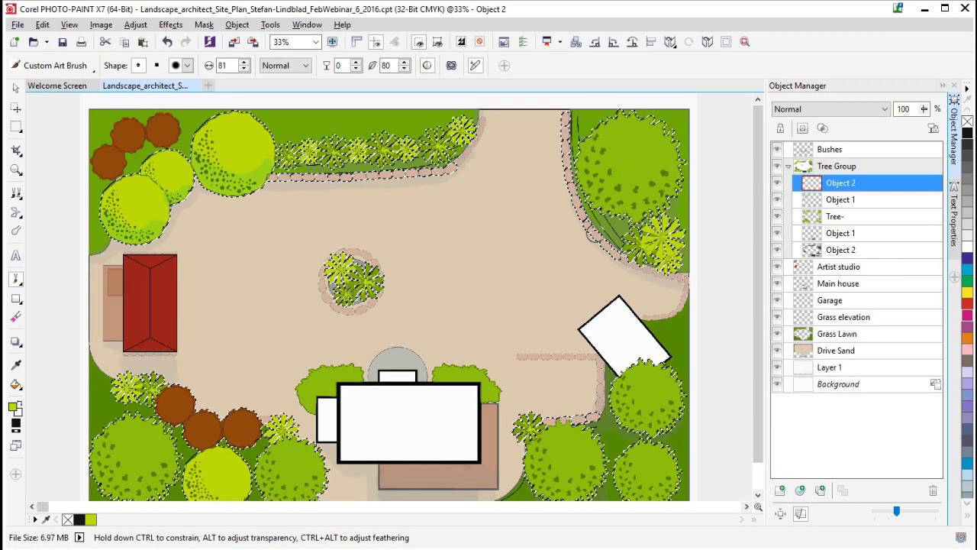
{"action": "left_click", "coordinate": [15, 365]}
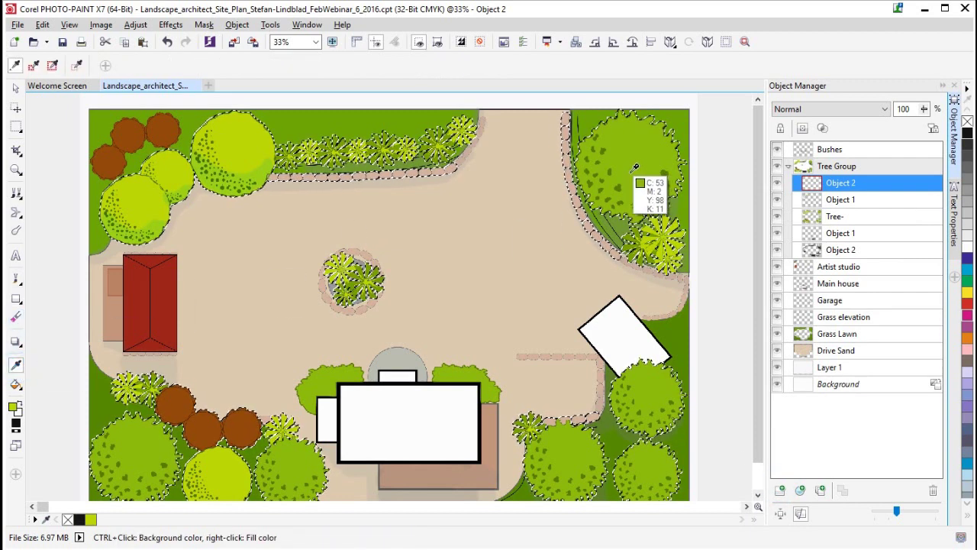
{"action": "left_click", "coordinate": [17, 279]}
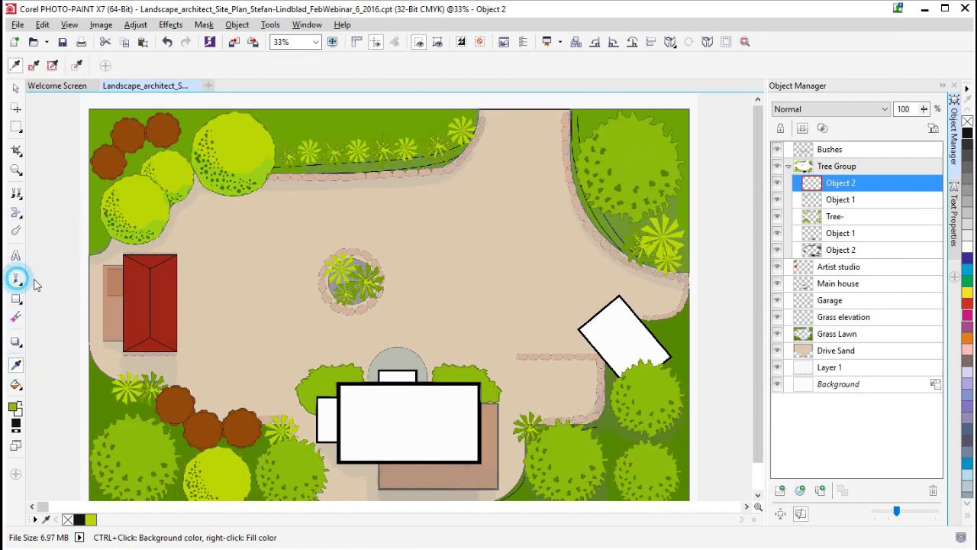
Brush shading along the large darker green tree's lower edge on the new object in Multiply mode, and reduce the object's opacity.
{"action": "left_click_drag", "start_coordinate": [674, 177], "coordinate": [643, 200]}
{"action": "left_click", "coordinate": [814, 110]}
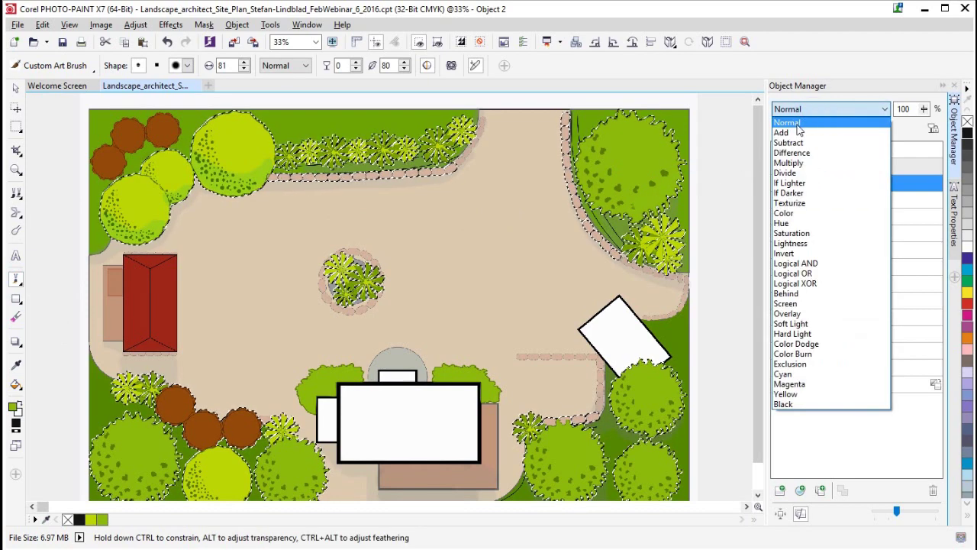
{"action": "left_click", "coordinate": [789, 163]}
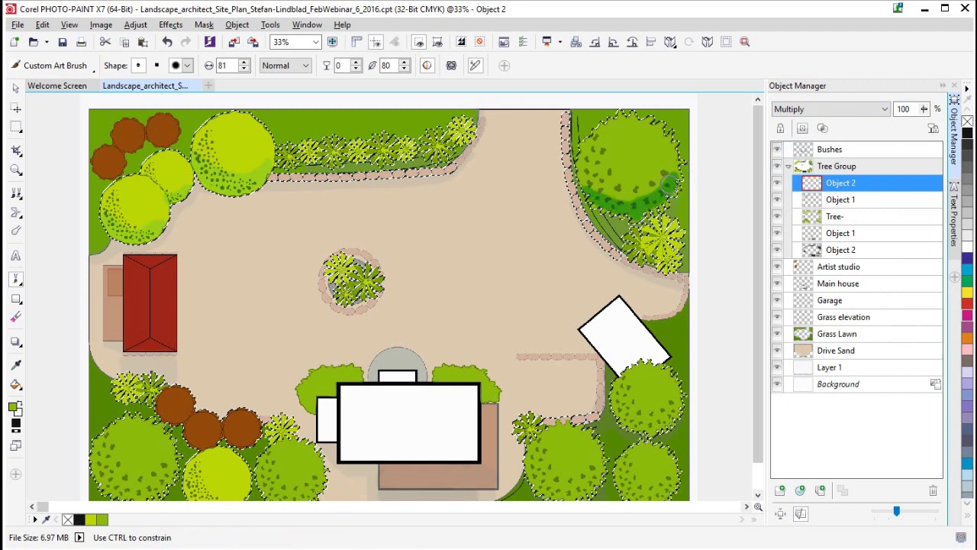
{"action": "left_click_drag", "start_coordinate": [649, 202], "coordinate": [676, 176]}
{"action": "mouse_move", "coordinate": [599, 194]}
{"action": "left_mouse_down"}
{"action": "mouse_move", "coordinate": [617, 202]}
{"action": "mouse_move", "coordinate": [669, 194]}
{"action": "left_mouse_up"}
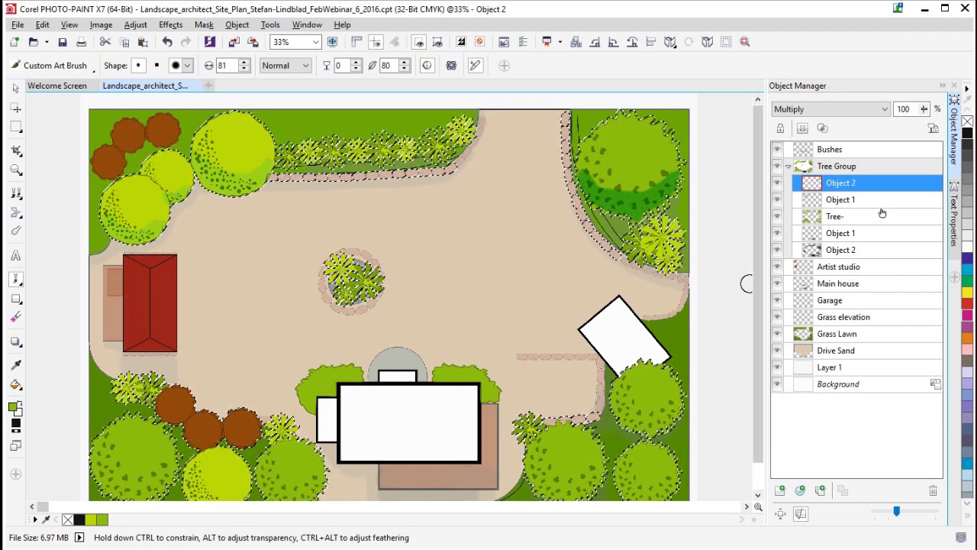
{"action": "left_click_drag", "start_coordinate": [924, 108], "coordinate": [905, 116]}
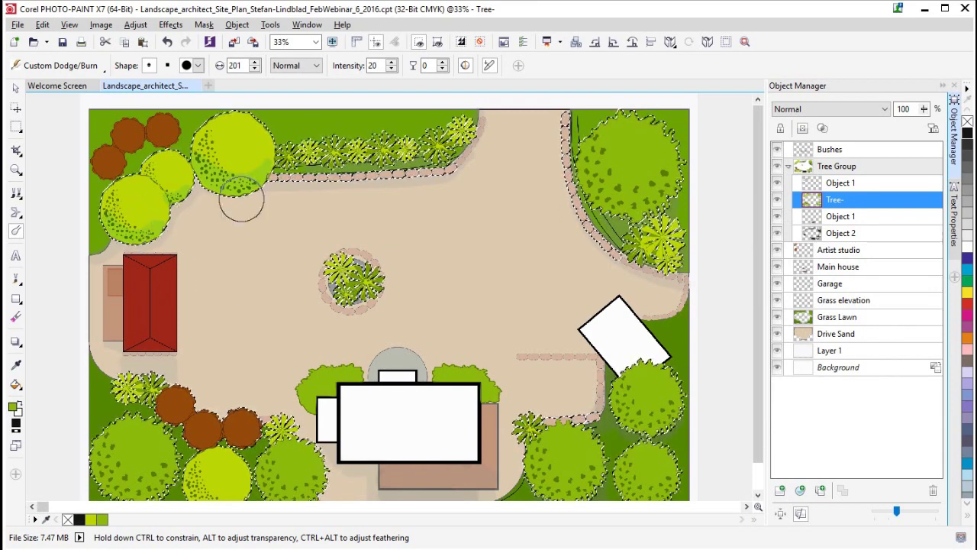
Hide and reshow the lower Object 1 to check its shadows, and hide the Multiply shading object above Tree-.
{"action": "left_click", "coordinate": [843, 217]}
{"action": "left_click", "coordinate": [778, 219]}
{"action": "left_click", "coordinate": [777, 218]}
{"action": "left_click", "coordinate": [778, 183]}
{"action": "left_click", "coordinate": [777, 182]}
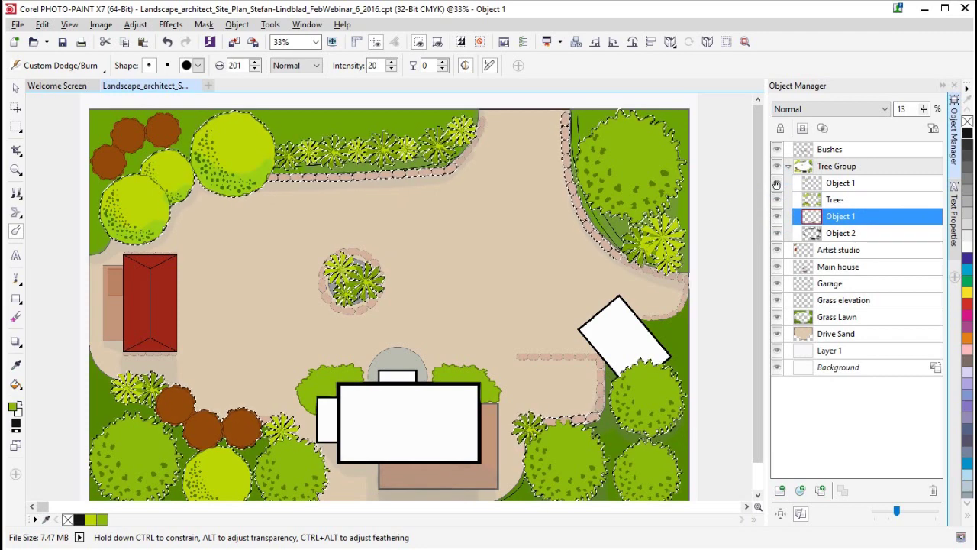
{"action": "left_click", "coordinate": [777, 183]}
{"action": "left_click", "coordinate": [858, 186]}
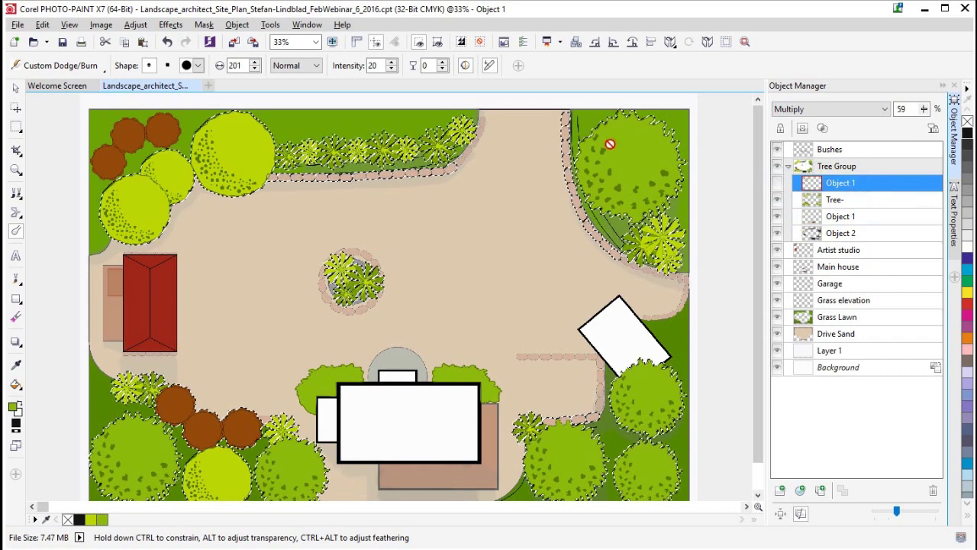
Duplicate the Tree- object and choose the Burn Shadows brush with its nib size set to 117.
{"action": "left_click", "coordinate": [845, 200]}
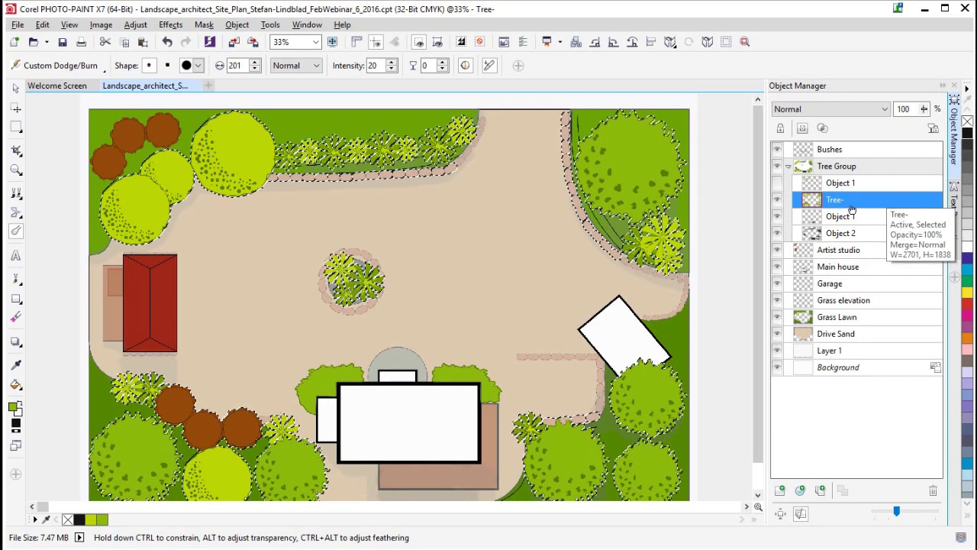
{"action": "right_click", "coordinate": [855, 203]}
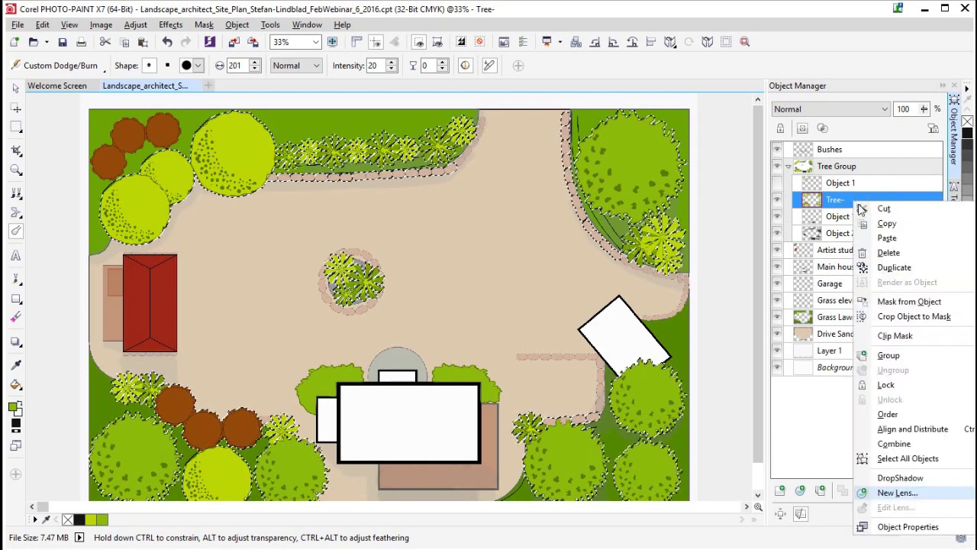
{"action": "left_click", "coordinate": [890, 267]}
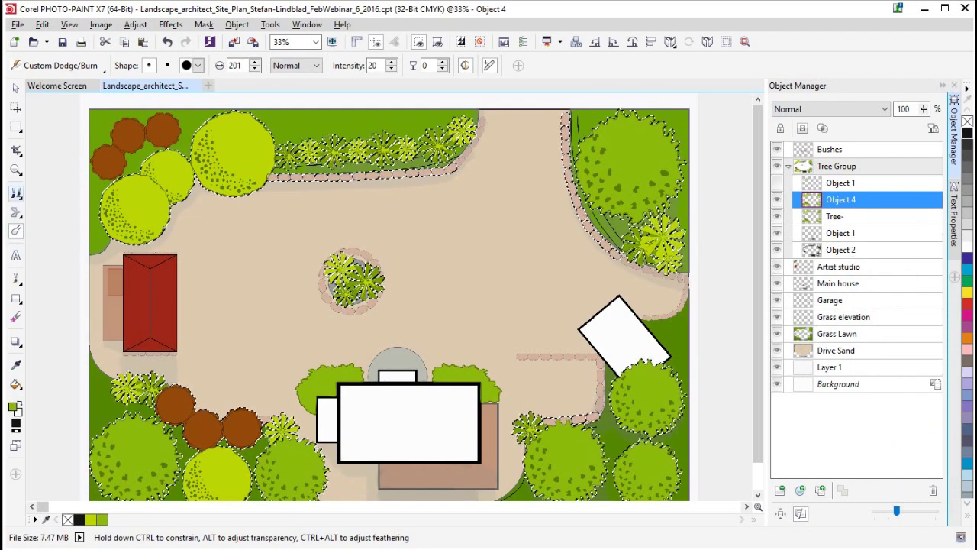
{"action": "left_click", "coordinate": [40, 65]}
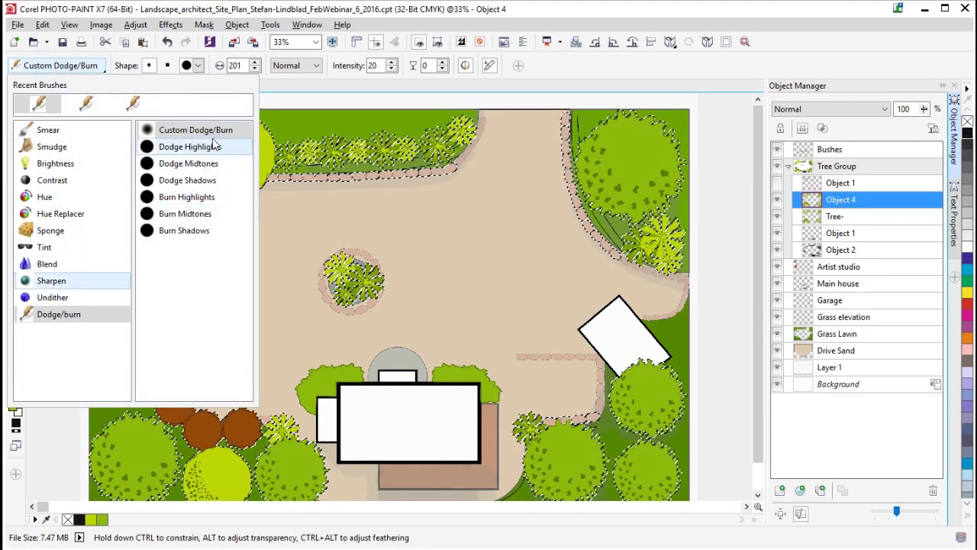
{"action": "left_click", "coordinate": [195, 232]}
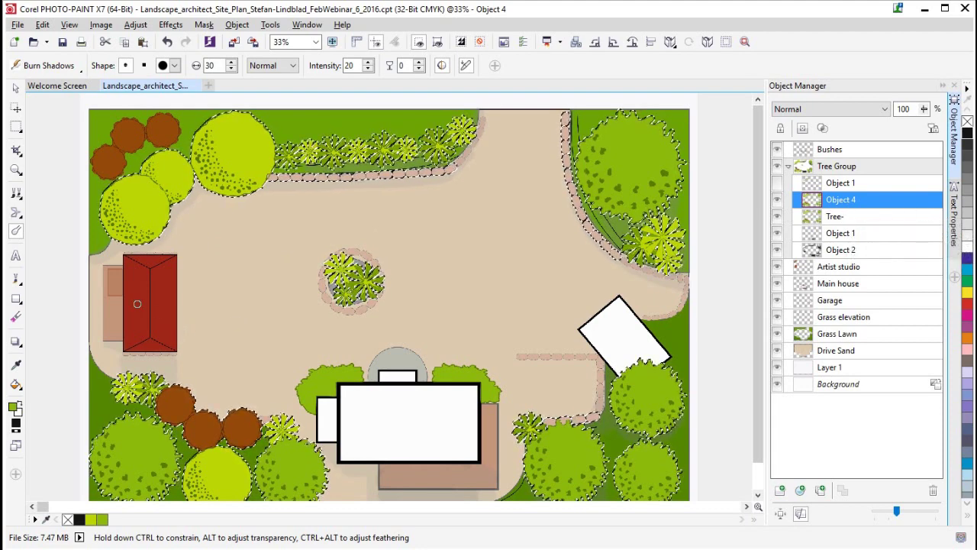
{"action": "left_click_drag", "start_coordinate": [170, 258], "coordinate": [184, 258]}
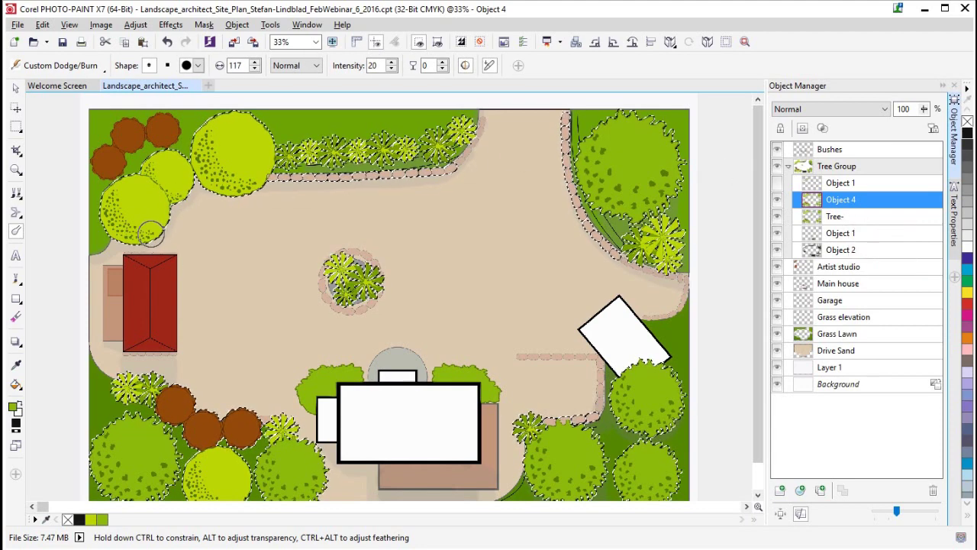
Toggle the original Tree- object's visibility to check it, and reselect its duplicate directly above.
{"action": "left_click", "coordinate": [843, 217]}
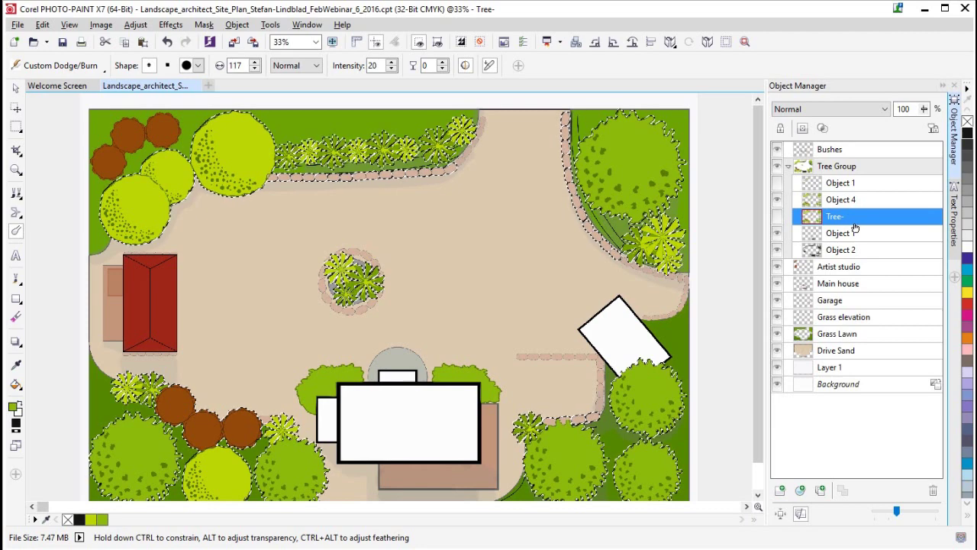
{"action": "left_click", "coordinate": [777, 217]}
{"action": "left_click", "coordinate": [844, 201]}
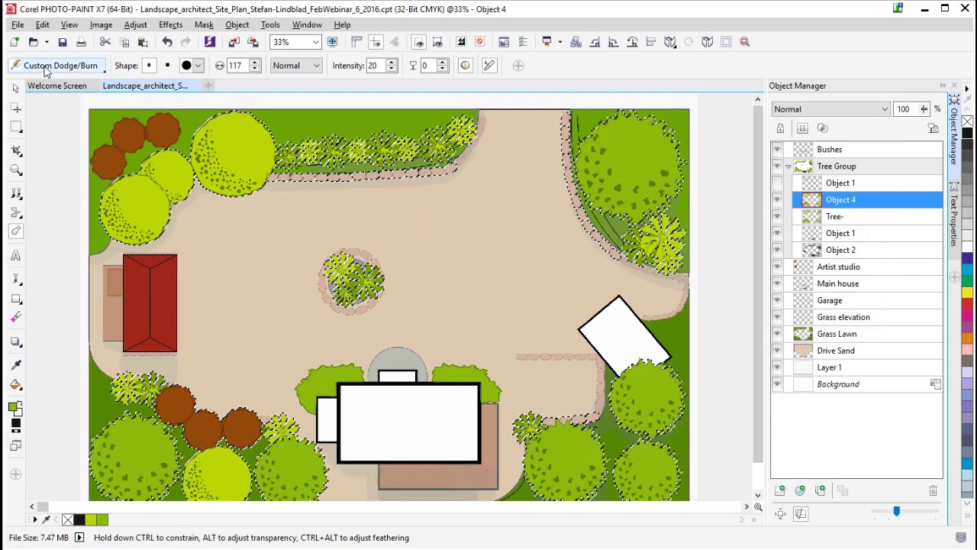
Burn shading along the lower edge of the yellow-green tree above the red-roofed studio, using intensity 20 on the duplicate.
{"action": "left_click_drag", "start_coordinate": [161, 224], "coordinate": [158, 223]}
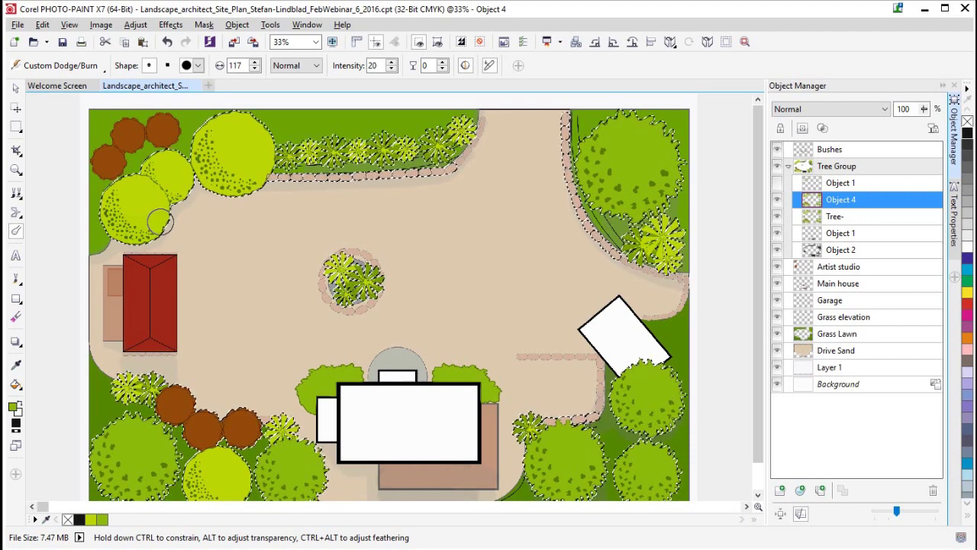
{"action": "left_click_drag", "start_coordinate": [160, 222], "coordinate": [153, 229]}
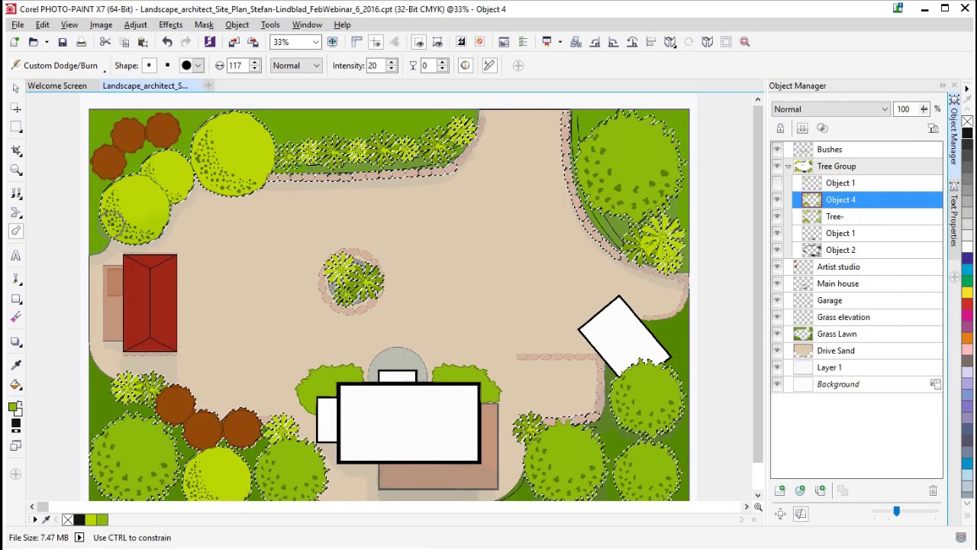
{"action": "left_click_drag", "start_coordinate": [154, 229], "coordinate": [155, 230]}
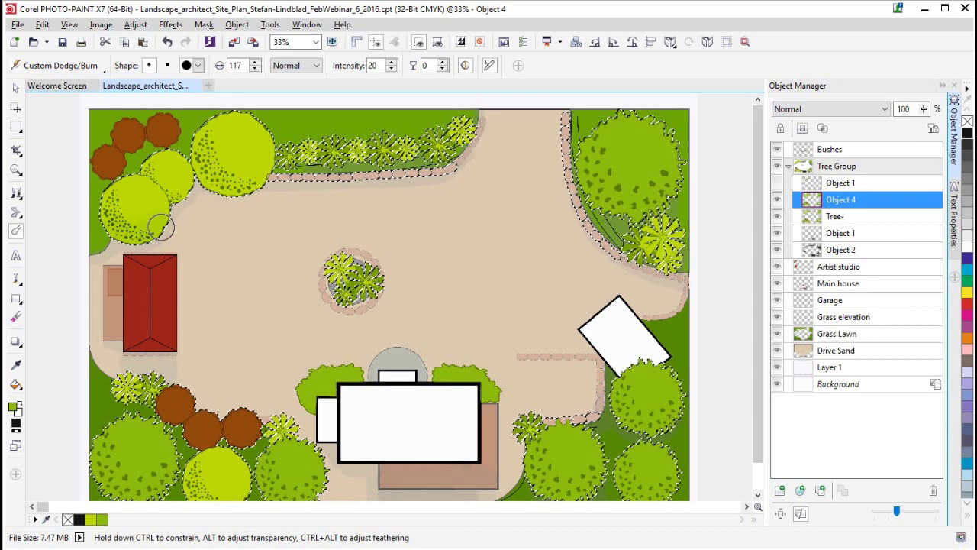
{"action": "left_click_drag", "start_coordinate": [161, 227], "coordinate": [158, 229]}
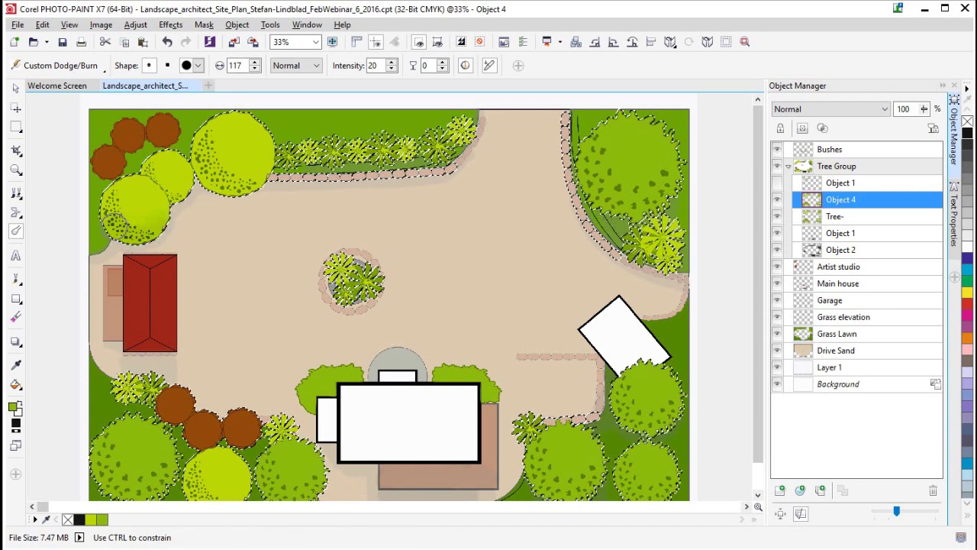
{"action": "left_click_drag", "start_coordinate": [125, 229], "coordinate": [126, 230]}
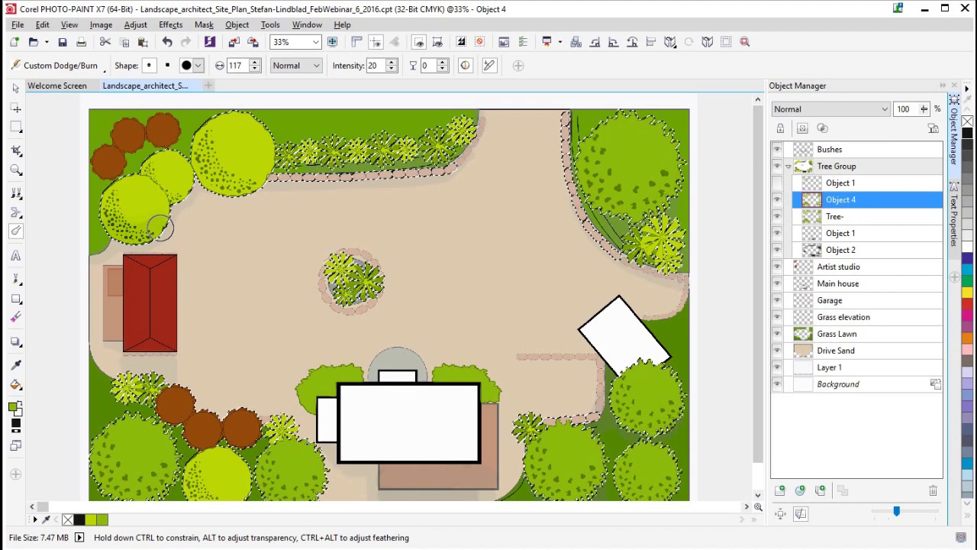
{"action": "left_click_drag", "start_coordinate": [161, 227], "coordinate": [118, 219]}
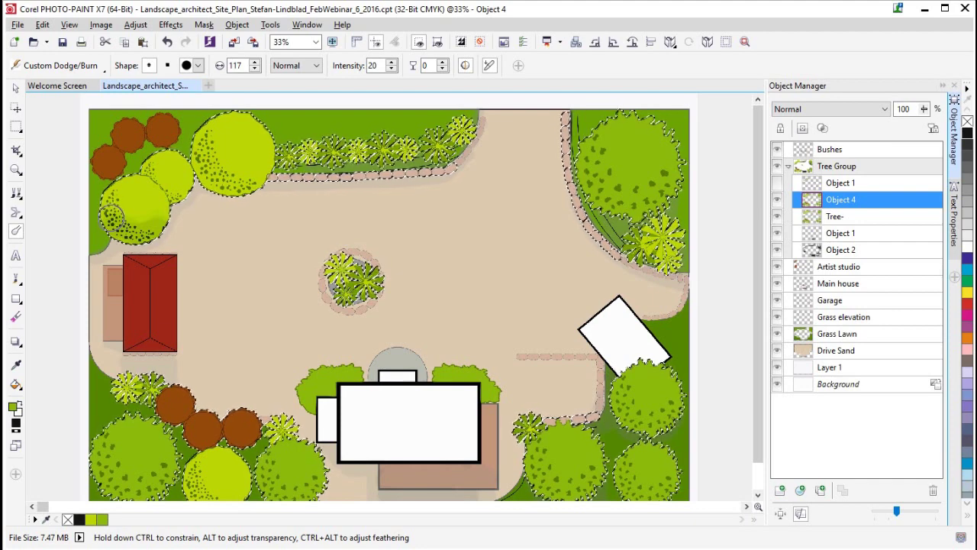
{"action": "left_click_drag", "start_coordinate": [113, 221], "coordinate": [111, 220]}
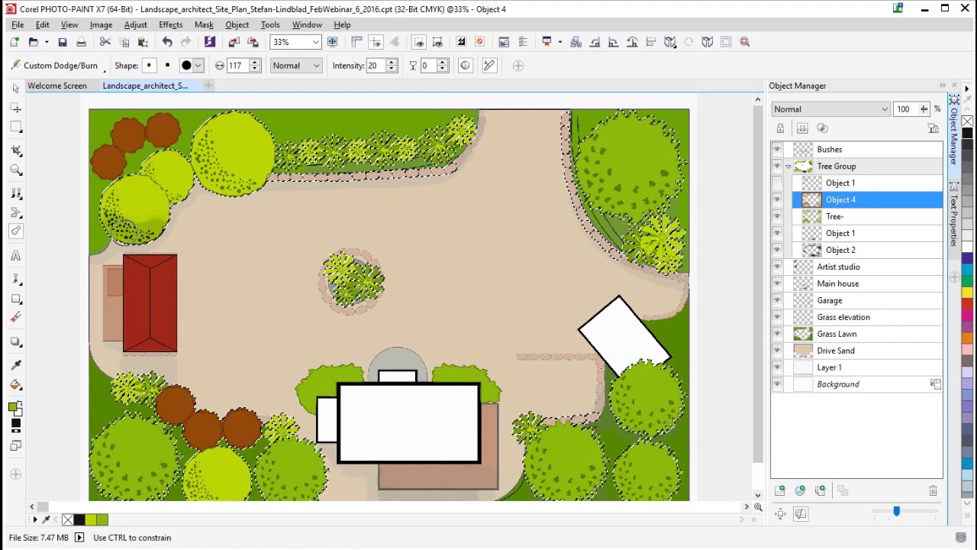
{"action": "left_click_drag", "start_coordinate": [154, 228], "coordinate": [158, 230]}
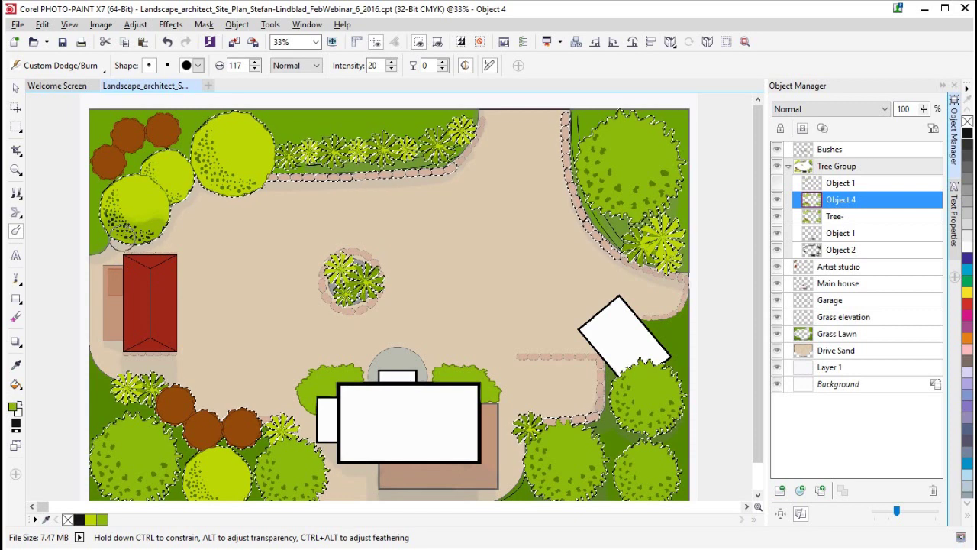
{"action": "left_click_drag", "start_coordinate": [119, 225], "coordinate": [122, 231]}
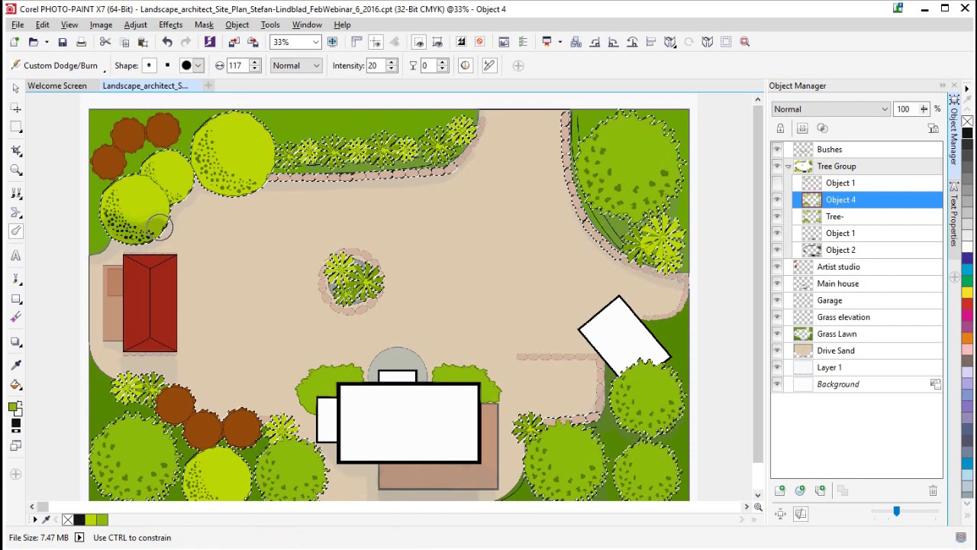
{"action": "left_click_drag", "start_coordinate": [138, 239], "coordinate": [141, 237]}
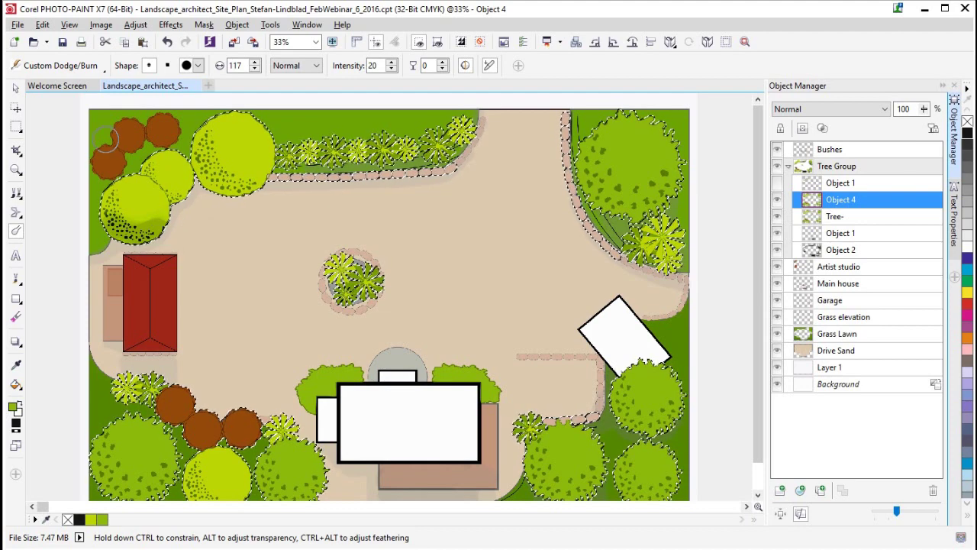
{"action": "left_click_drag", "start_coordinate": [156, 231], "coordinate": [151, 226]}
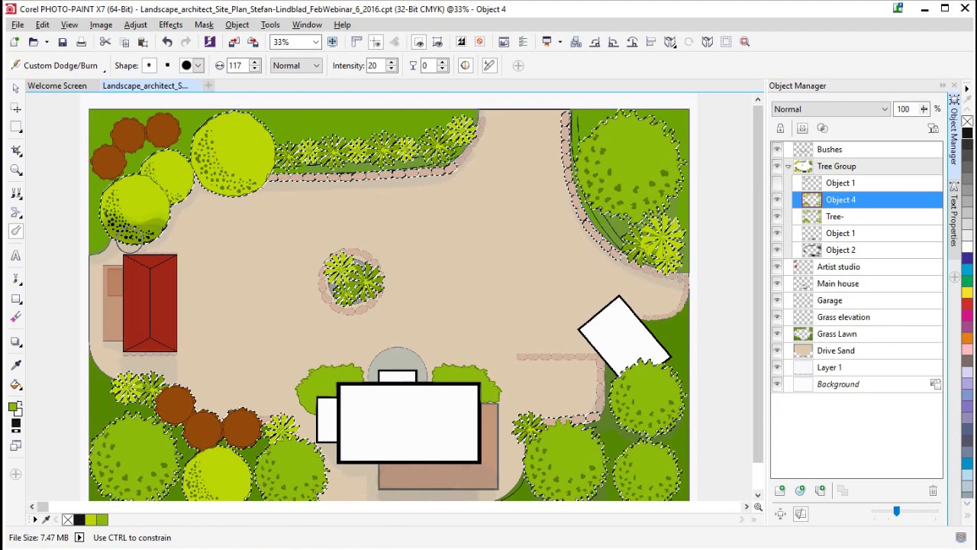
{"action": "left_click_drag", "start_coordinate": [145, 239], "coordinate": [147, 240]}
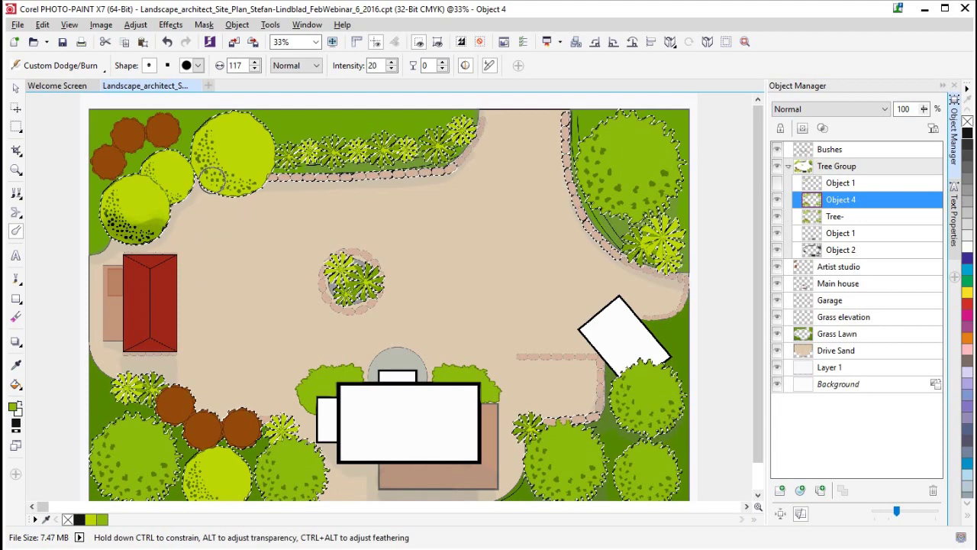
Burn shading along the lower edges of the largest yellow-green tree and the smaller one beside it.
{"action": "left_click_drag", "start_coordinate": [209, 178], "coordinate": [205, 171]}
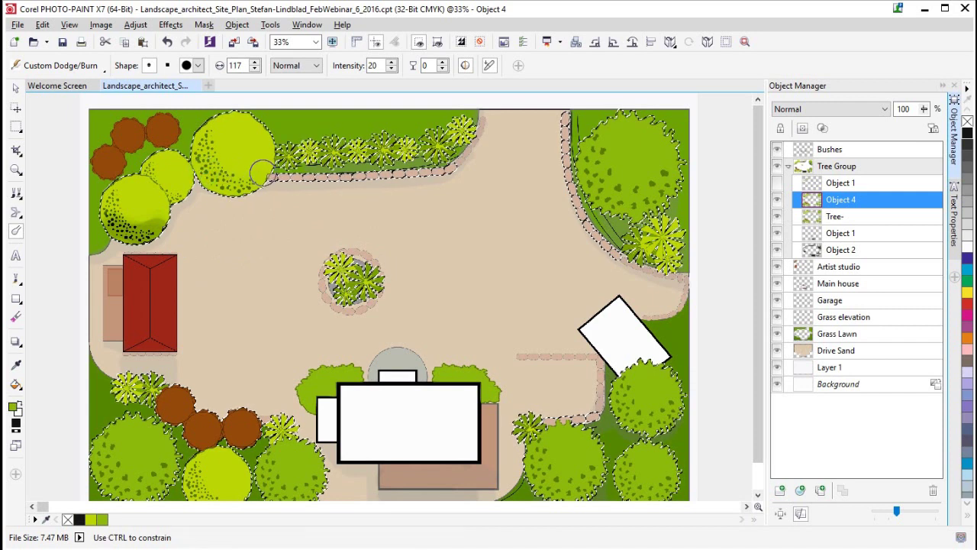
{"action": "mouse_move", "coordinate": [256, 182]}
{"action": "left_mouse_down"}
{"action": "mouse_move", "coordinate": [211, 180]}
{"action": "mouse_move", "coordinate": [217, 189]}
{"action": "mouse_move", "coordinate": [264, 171]}
{"action": "mouse_move", "coordinate": [234, 188]}
{"action": "mouse_move", "coordinate": [210, 183]}
{"action": "mouse_move", "coordinate": [256, 181]}
{"action": "left_mouse_up"}
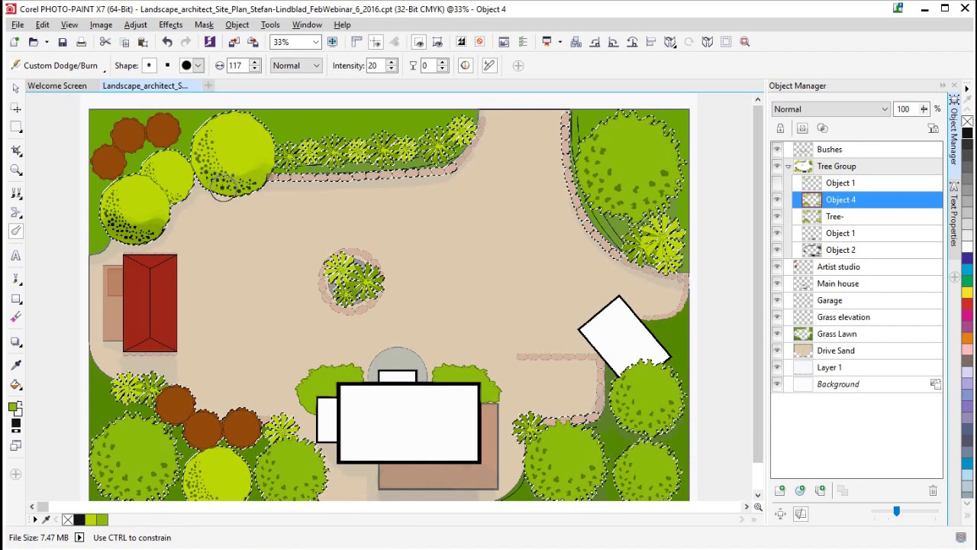
{"action": "left_click_drag", "start_coordinate": [260, 171], "coordinate": [263, 170]}
{"action": "left_click_drag", "start_coordinate": [176, 194], "coordinate": [179, 189]}
{"action": "mouse_move", "coordinate": [180, 189]}
{"action": "left_mouse_down"}
{"action": "mouse_move", "coordinate": [163, 185]}
{"action": "mouse_move", "coordinate": [182, 189]}
{"action": "mouse_move", "coordinate": [174, 192]}
{"action": "left_mouse_up"}
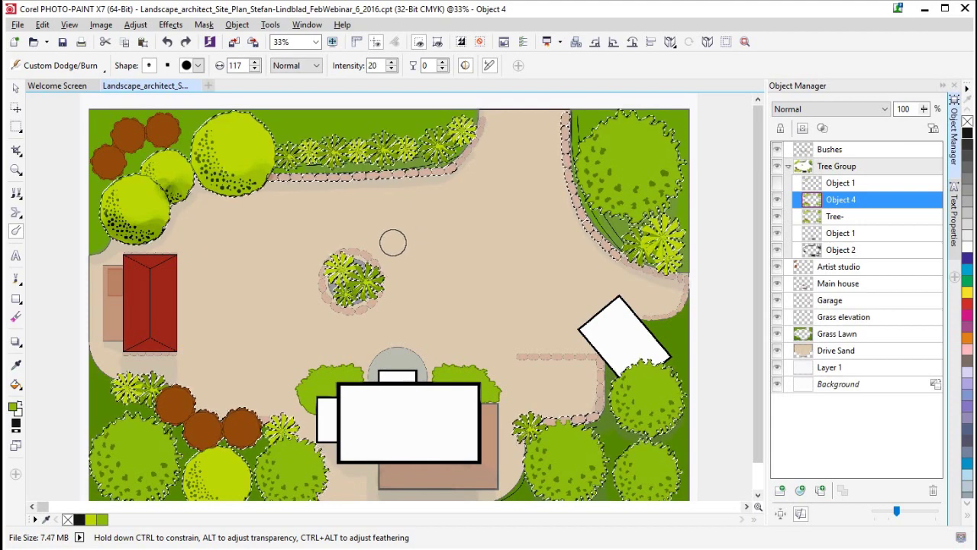
Burn shading into the lower edges of the remaining round green trees around the plan, and remove the mask.
{"action": "mouse_move", "coordinate": [107, 478]}
{"action": "left_mouse_down"}
{"action": "mouse_move", "coordinate": [139, 489]}
{"action": "mouse_move", "coordinate": [157, 486]}
{"action": "mouse_move", "coordinate": [122, 484]}
{"action": "mouse_move", "coordinate": [166, 481]}
{"action": "mouse_move", "coordinate": [149, 489]}
{"action": "mouse_move", "coordinate": [201, 463]}
{"action": "mouse_move", "coordinate": [223, 474]}
{"action": "mouse_move", "coordinate": [205, 467]}
{"action": "mouse_move", "coordinate": [301, 452]}
{"action": "mouse_move", "coordinate": [315, 459]}
{"action": "left_mouse_up"}
{"action": "scroll", "coordinate": [197, 489], "scroll_direction": "down", "scroll_amount": 1}
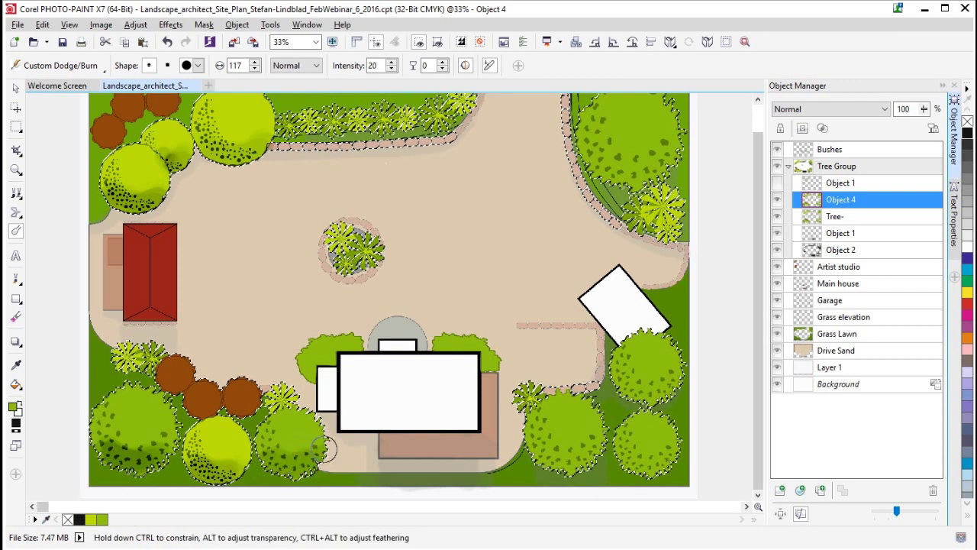
{"action": "mouse_move", "coordinate": [554, 458]}
{"action": "left_mouse_down"}
{"action": "mouse_move", "coordinate": [592, 443]}
{"action": "mouse_move", "coordinate": [583, 455]}
{"action": "mouse_move", "coordinate": [607, 449]}
{"action": "mouse_move", "coordinate": [644, 460]}
{"action": "mouse_move", "coordinate": [667, 451]}
{"action": "mouse_move", "coordinate": [655, 462]}
{"action": "left_mouse_up"}
{"action": "left_click_drag", "start_coordinate": [667, 381], "coordinate": [620, 391]}
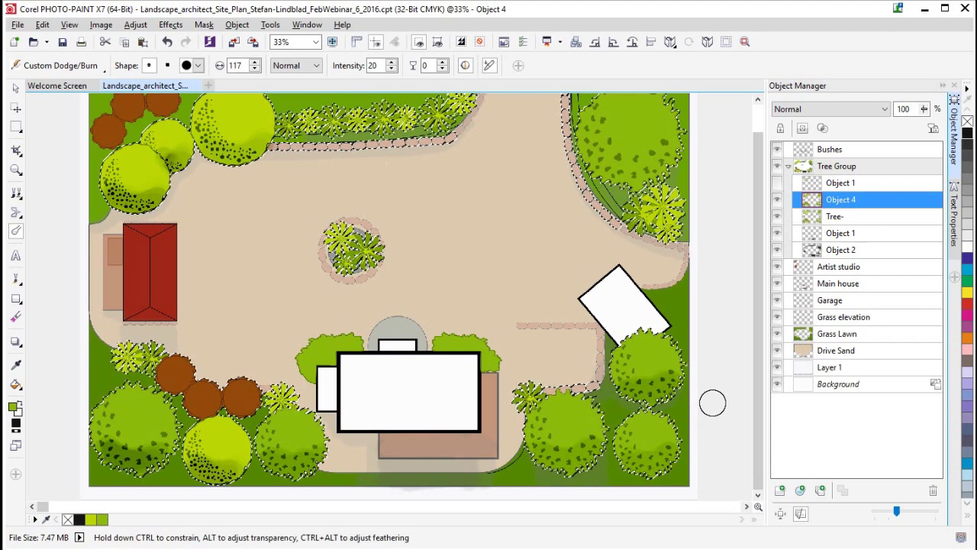
{"action": "left_click", "coordinate": [480, 42]}
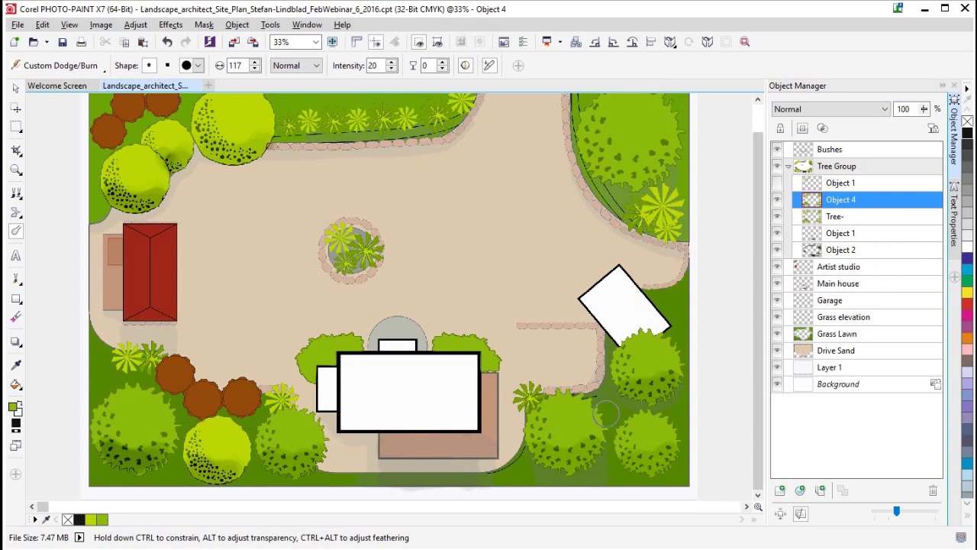
{"action": "left_click", "coordinate": [837, 336]}
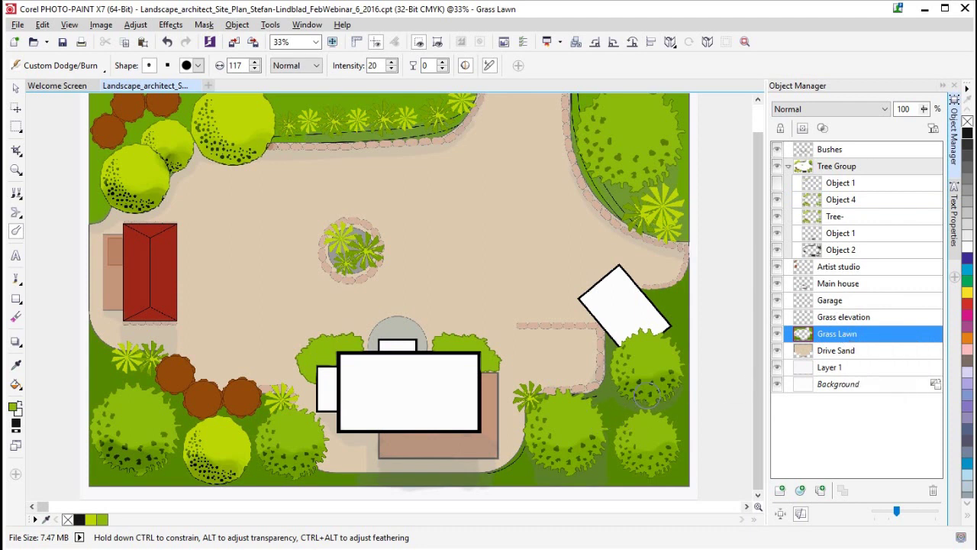
{"action": "right_click", "coordinate": [837, 338]}
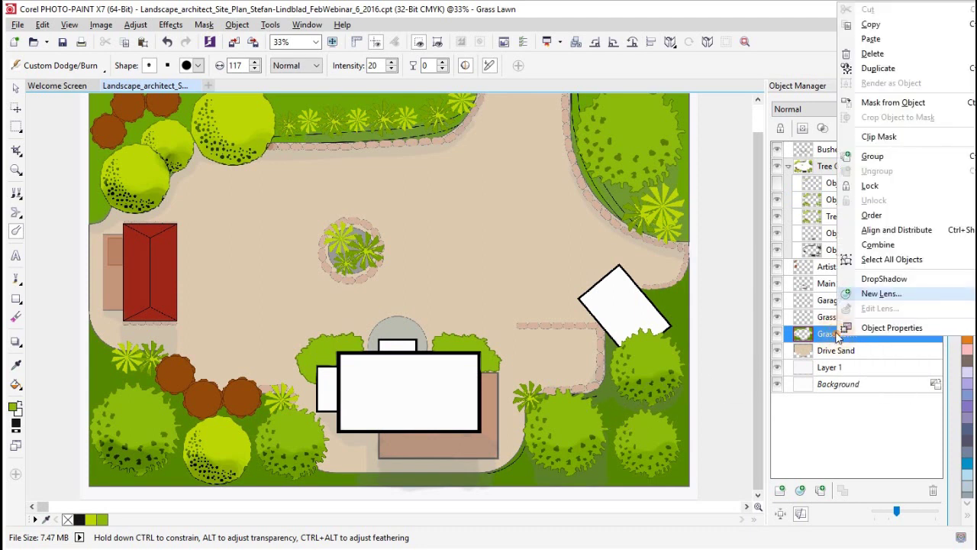
{"action": "left_click", "coordinate": [883, 71]}
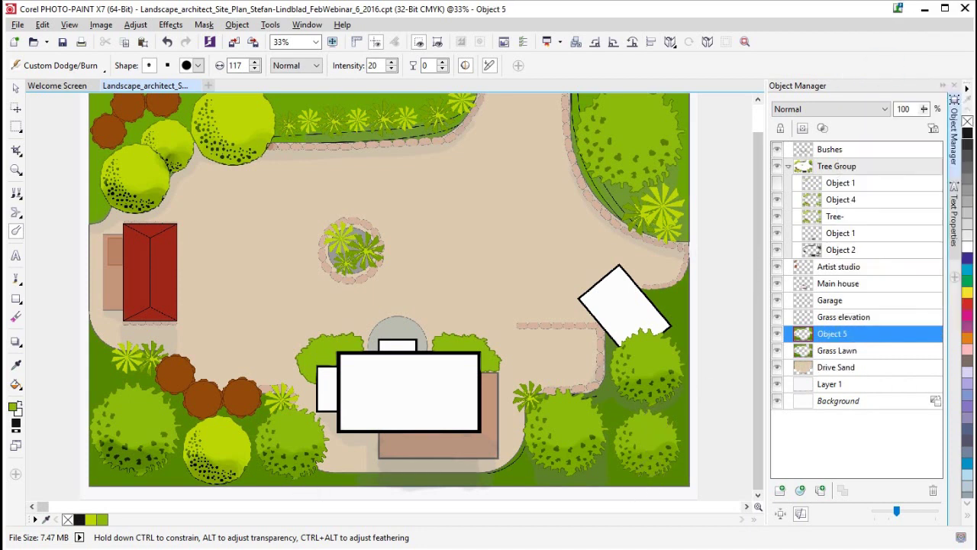
{"action": "key", "text": "ctrl+z"}
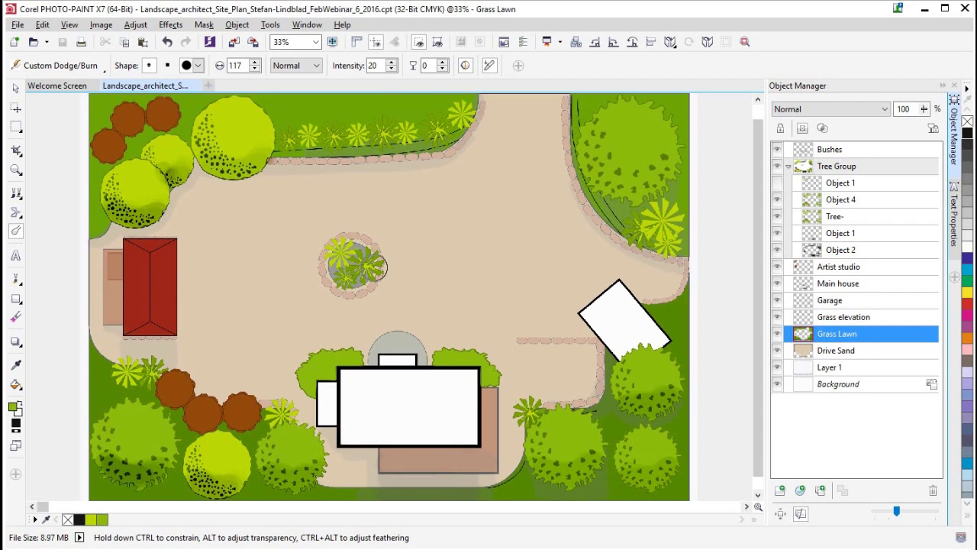
Select the Drive Sand object and draw an elliptical mask around the round planting bed and its stone ring.
{"action": "scroll", "coordinate": [336, 276], "scroll_direction": "up", "scroll_amount": 2}
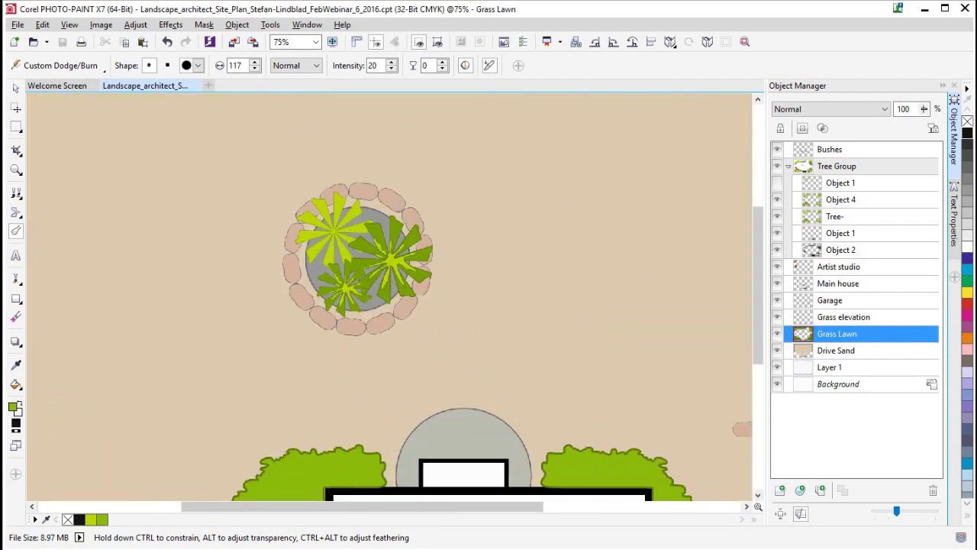
{"action": "left_click", "coordinate": [865, 352]}
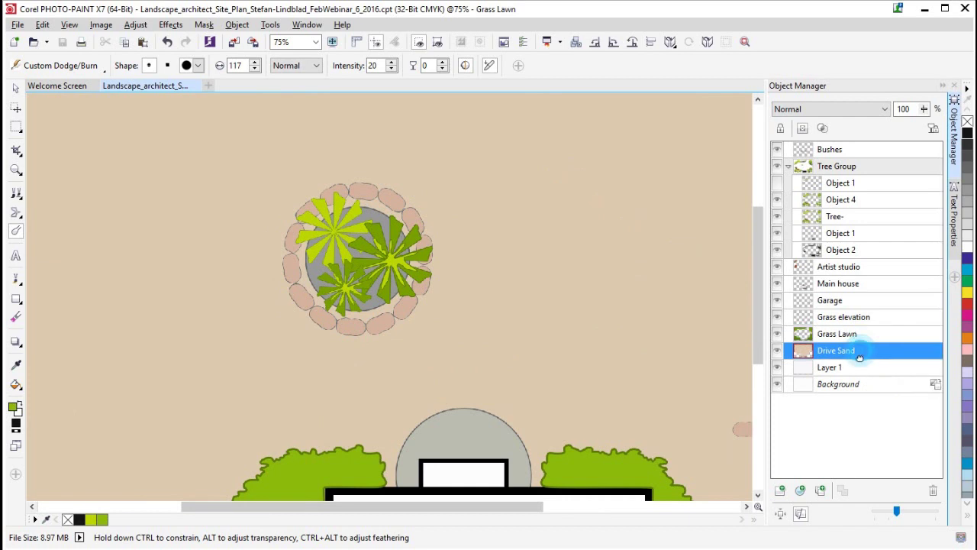
{"action": "left_click", "coordinate": [780, 490]}
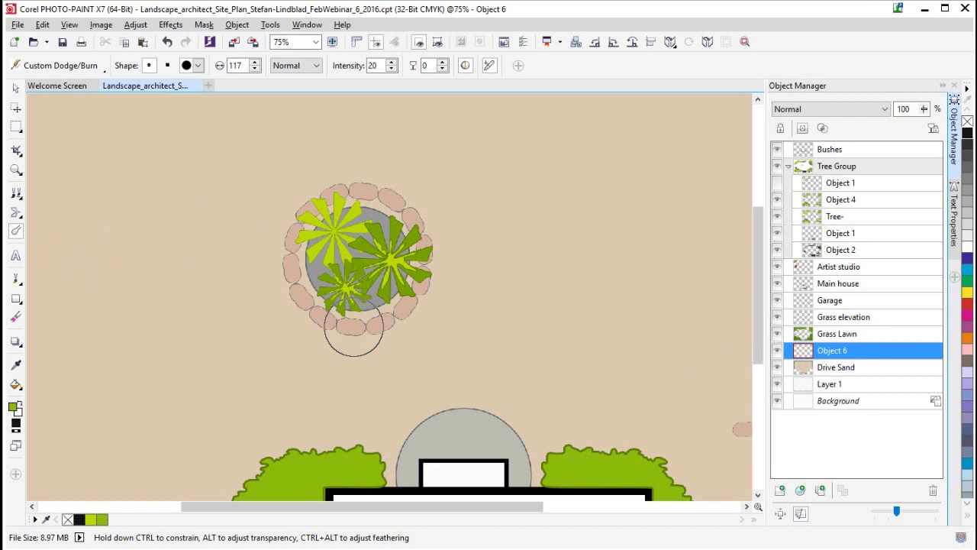
{"action": "left_click", "coordinate": [933, 491]}
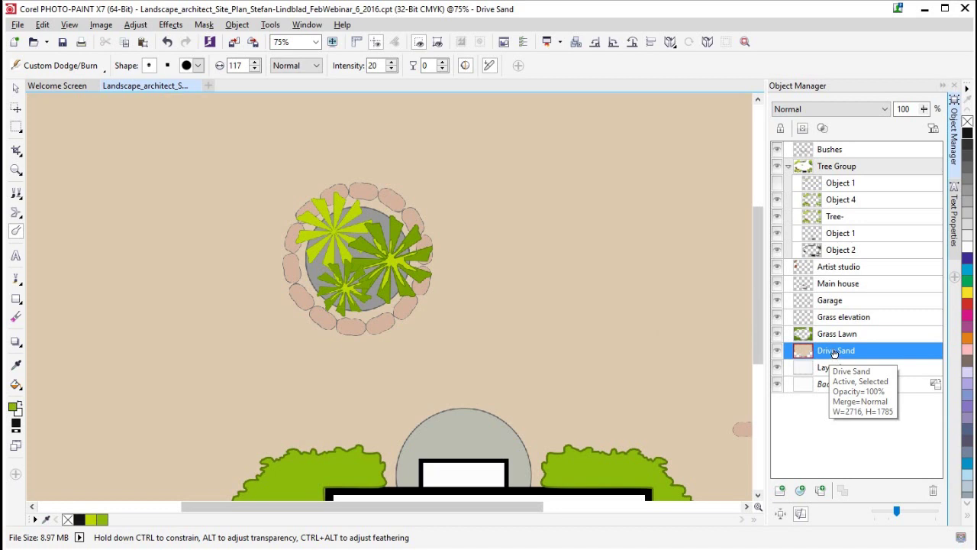
{"action": "left_click", "coordinate": [15, 127]}
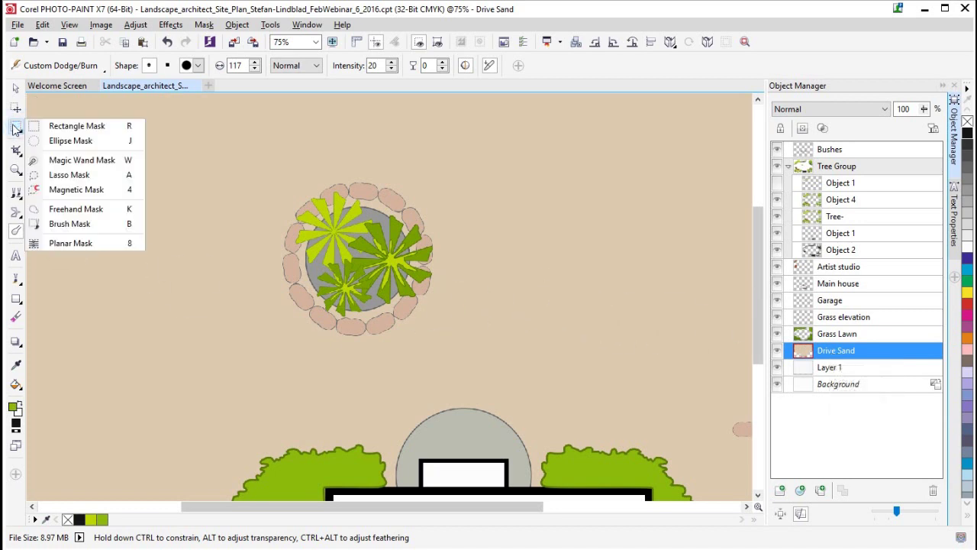
{"action": "left_click", "coordinate": [62, 142]}
{"action": "left_click_drag", "start_coordinate": [249, 167], "coordinate": [464, 370]}
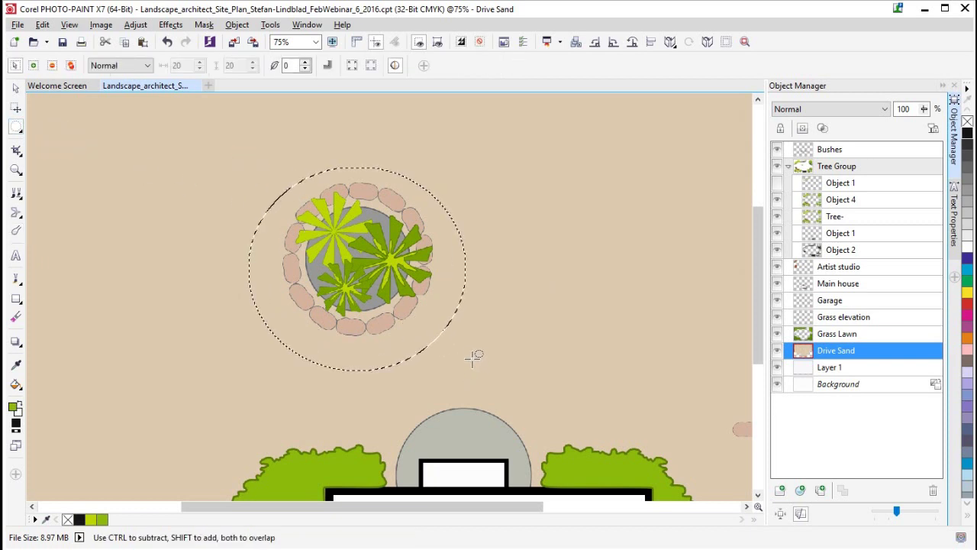
Try to turn the masked area of Drive Sand into a separate object, and undo it.
{"action": "key", "text": "Delete"}
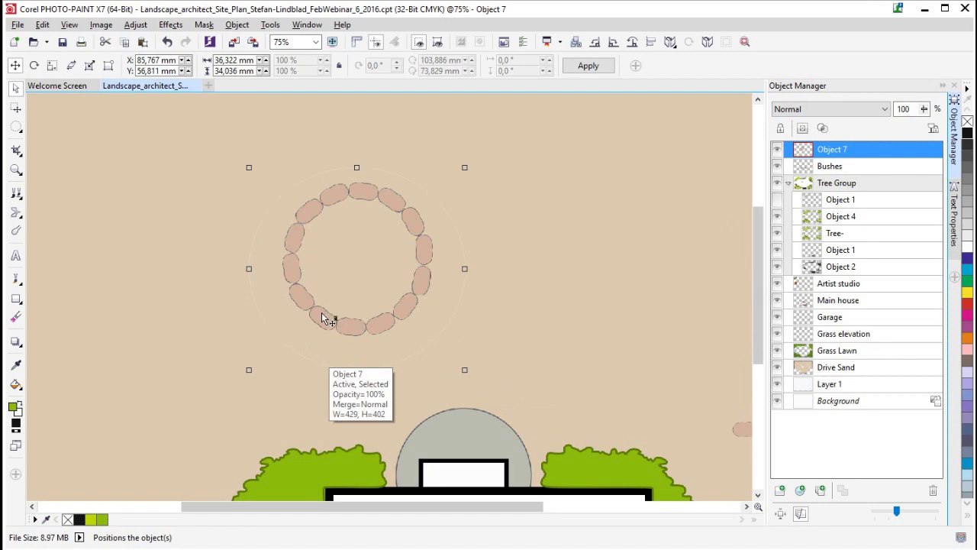
{"action": "key", "text": "ctrl+z"}
{"action": "key", "text": "ctrl+z"}
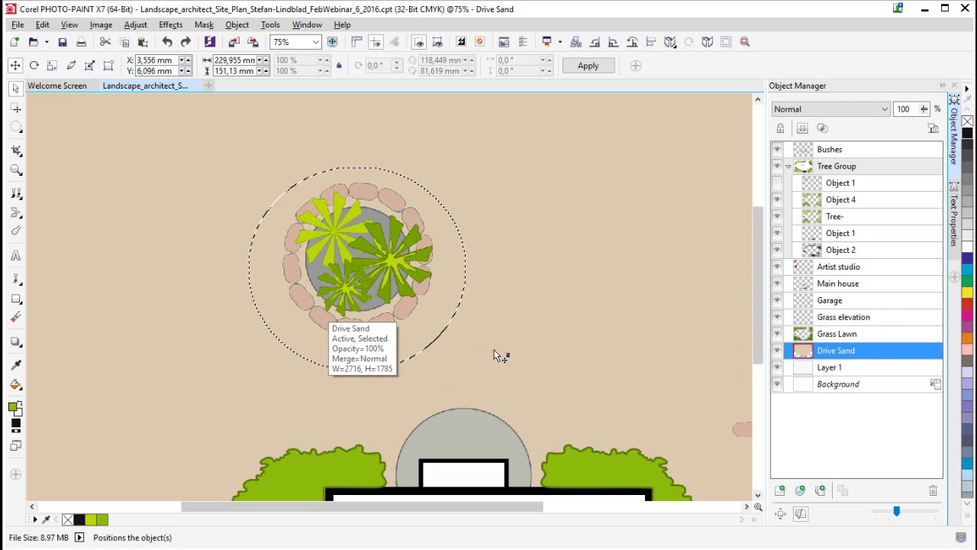
Copy the masked area of Drive Sand to a new object placed directly above Drive Sand, and remove the mask.
{"action": "key", "text": "ctrl+Up"}
{"action": "left_click_drag", "start_coordinate": [861, 156], "coordinate": [858, 369]}
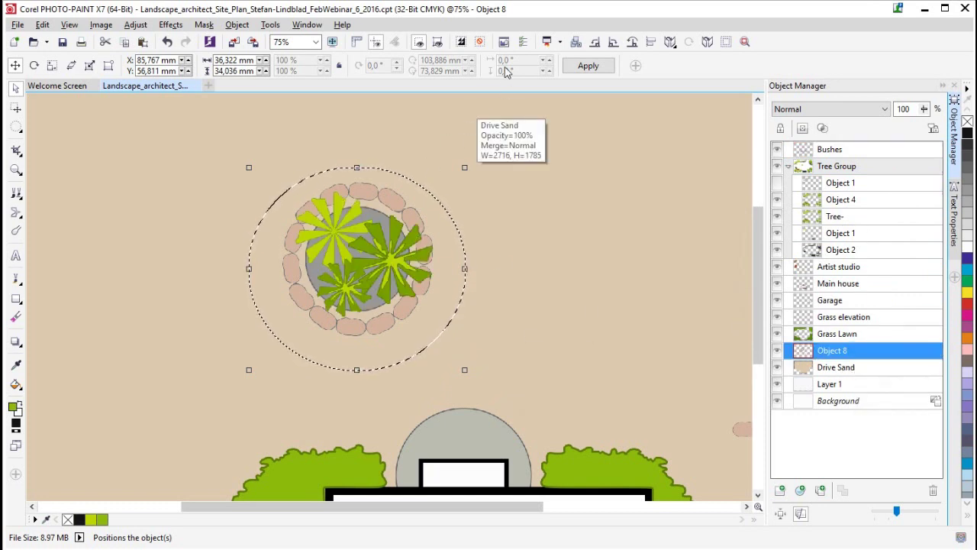
{"action": "left_click", "coordinate": [481, 42]}
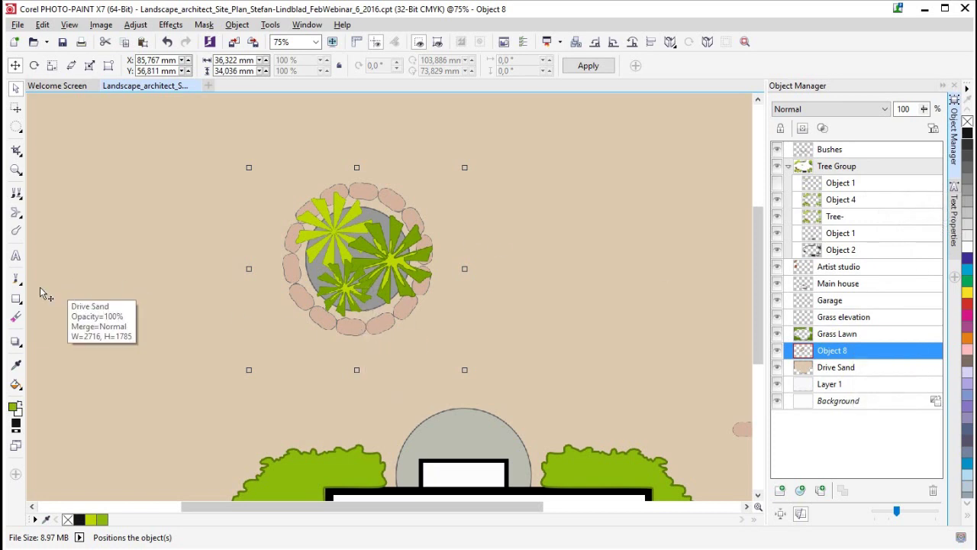
Burn shading along the lower stones of the planting bed on the copied object, using a 117-pixel round brush at intensity 20.
{"action": "left_click", "coordinate": [16, 278]}
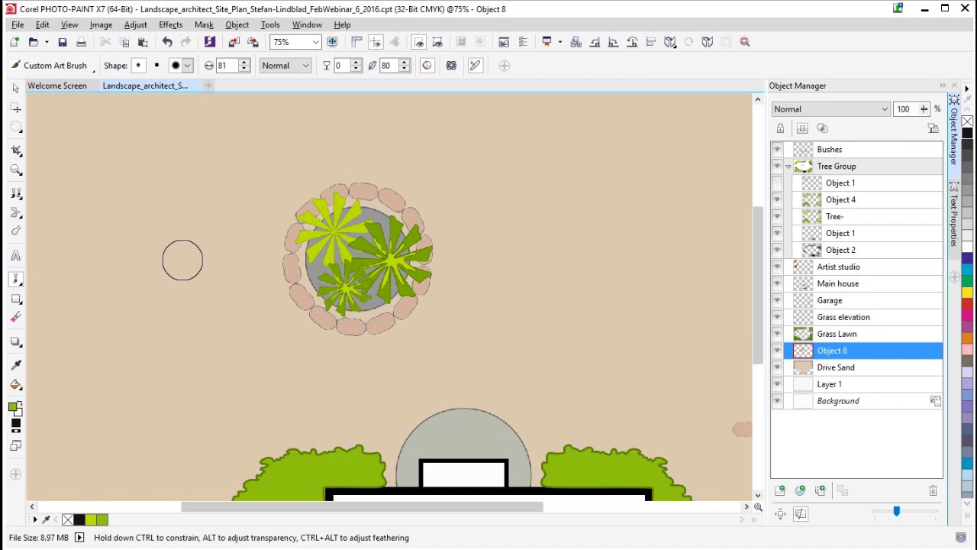
{"action": "left_click", "coordinate": [16, 231]}
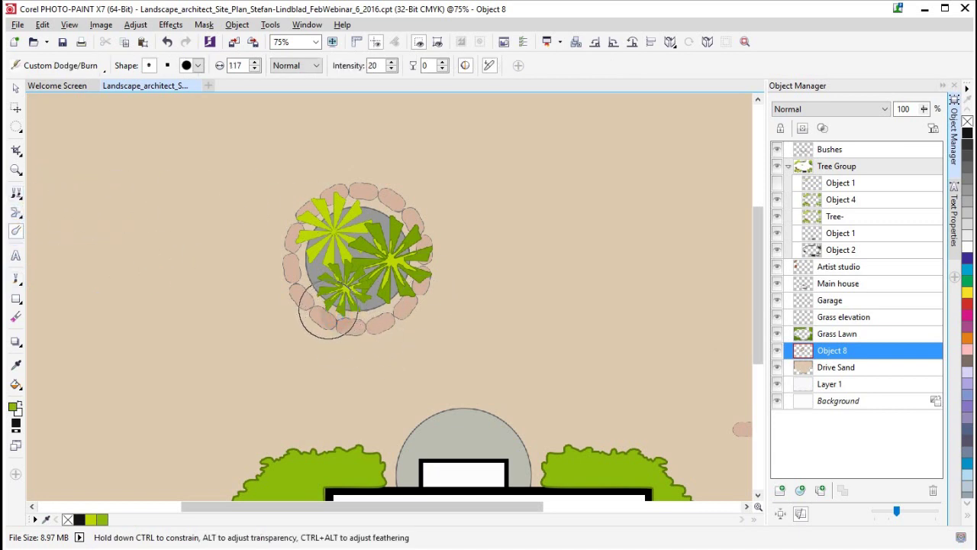
{"action": "left_click_drag", "start_coordinate": [325, 288], "coordinate": [379, 302]}
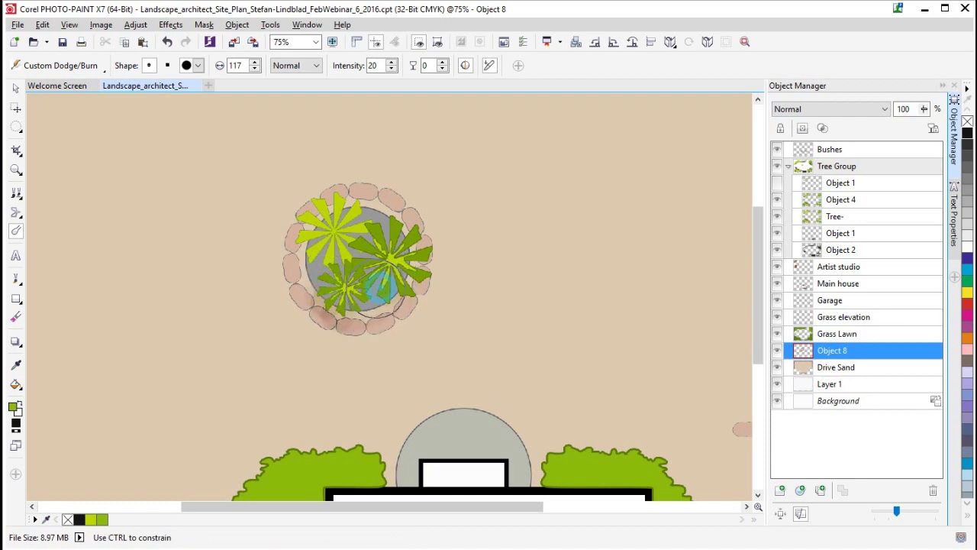
{"action": "left_click_drag", "start_coordinate": [352, 304], "coordinate": [330, 256]}
{"action": "left_click", "coordinate": [334, 262]}
{"action": "left_click_drag", "start_coordinate": [347, 303], "coordinate": [394, 297]}
{"action": "mouse_move", "coordinate": [354, 324]}
{"action": "left_mouse_down"}
{"action": "mouse_move", "coordinate": [318, 300]}
{"action": "mouse_move", "coordinate": [330, 312]}
{"action": "mouse_move", "coordinate": [323, 325]}
{"action": "mouse_move", "coordinate": [350, 340]}
{"action": "mouse_move", "coordinate": [387, 327]}
{"action": "mouse_move", "coordinate": [406, 297]}
{"action": "mouse_move", "coordinate": [352, 329]}
{"action": "mouse_move", "coordinate": [322, 323]}
{"action": "mouse_move", "coordinate": [324, 256]}
{"action": "left_mouse_up"}
{"action": "left_click", "coordinate": [413, 302]}
{"action": "left_click_drag", "start_coordinate": [412, 302], "coordinate": [413, 267]}
{"action": "mouse_move", "coordinate": [310, 263]}
{"action": "left_mouse_down"}
{"action": "mouse_move", "coordinate": [305, 255]}
{"action": "mouse_move", "coordinate": [304, 272]}
{"action": "left_mouse_up"}
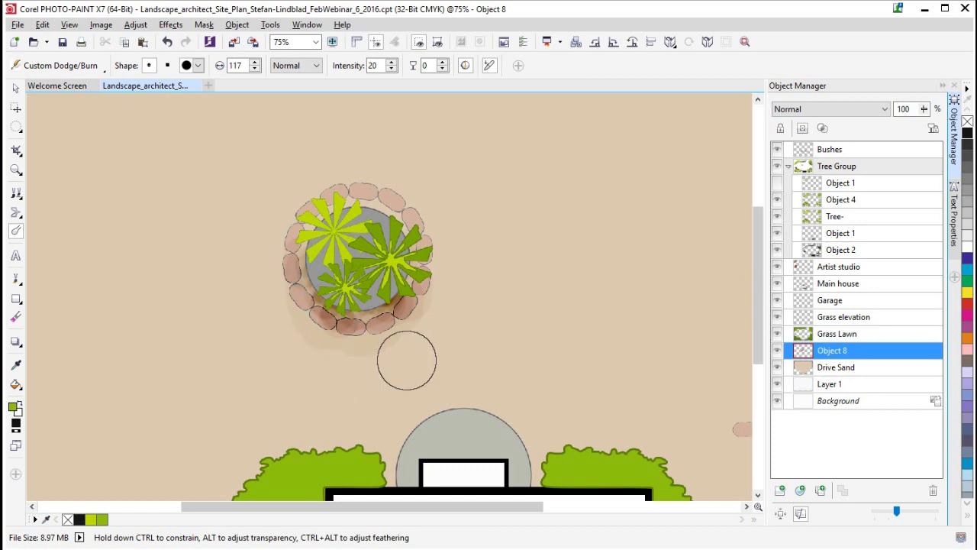
{"action": "left_click_drag", "start_coordinate": [402, 329], "coordinate": [400, 330]}
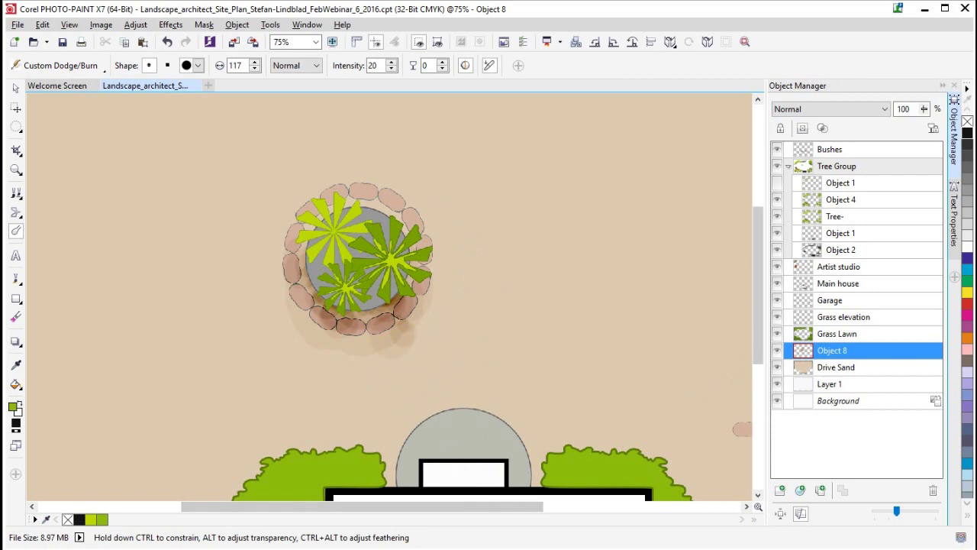
Switch to the soft textured 47-pixel nib enlarged to size 143, and undo the earlier burn strokes around the planting bed.
{"action": "left_click", "coordinate": [198, 66]}
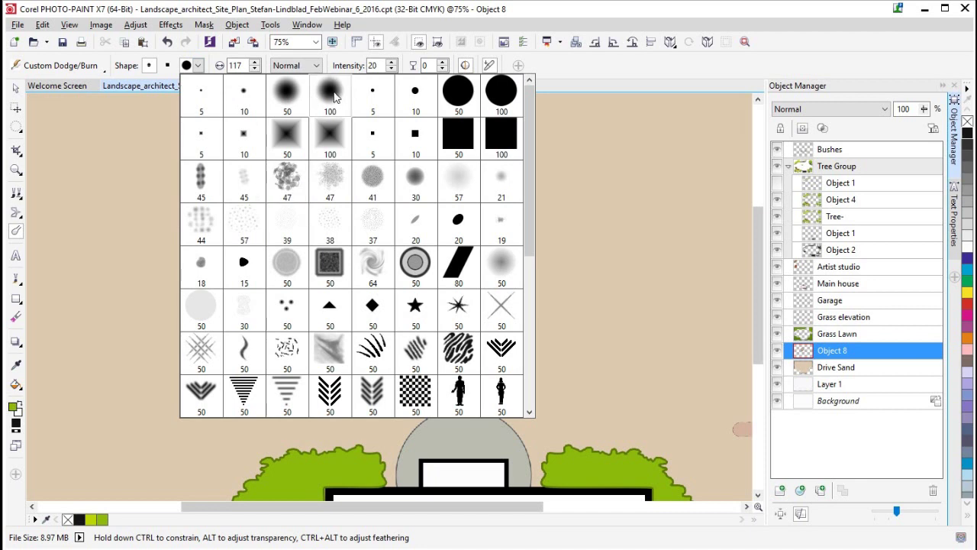
{"action": "left_click", "coordinate": [330, 181]}
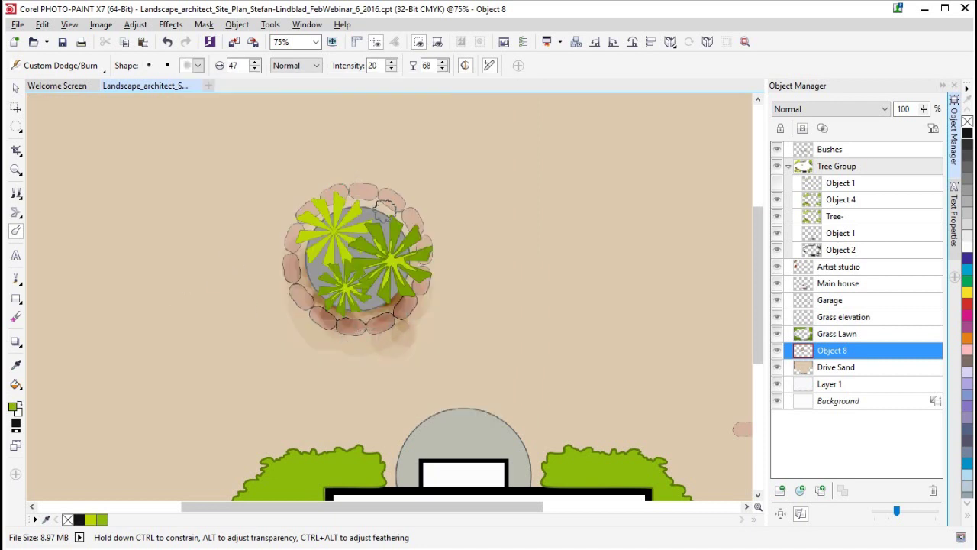
{"action": "left_click_drag", "start_coordinate": [267, 272], "coordinate": [307, 270]}
{"action": "mouse_move", "coordinate": [325, 360]}
{"action": "left_mouse_down"}
{"action": "mouse_move", "coordinate": [345, 317]}
{"action": "mouse_move", "coordinate": [384, 294]}
{"action": "mouse_move", "coordinate": [367, 342]}
{"action": "mouse_move", "coordinate": [389, 320]}
{"action": "mouse_move", "coordinate": [383, 309]}
{"action": "mouse_move", "coordinate": [372, 336]}
{"action": "left_mouse_up"}
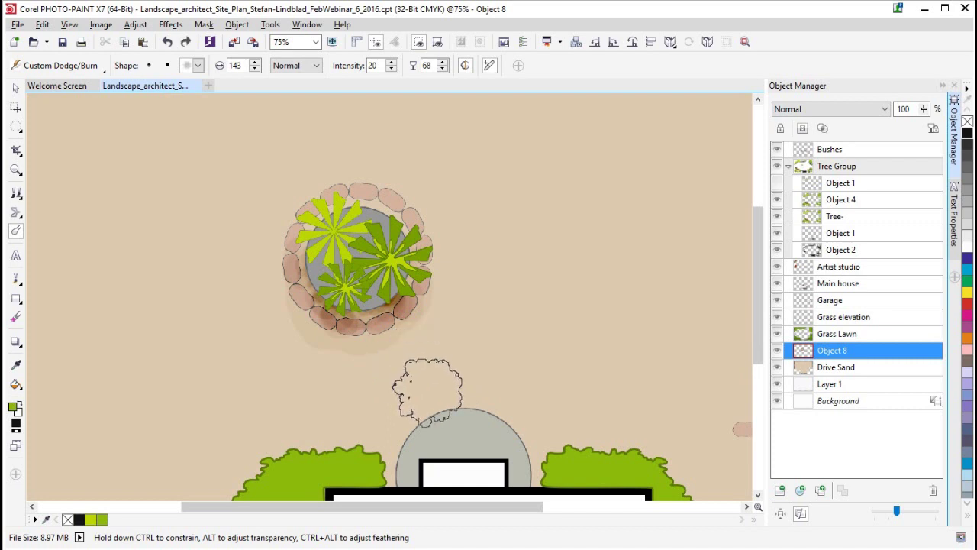
{"action": "key", "text": "ctrl+z"}
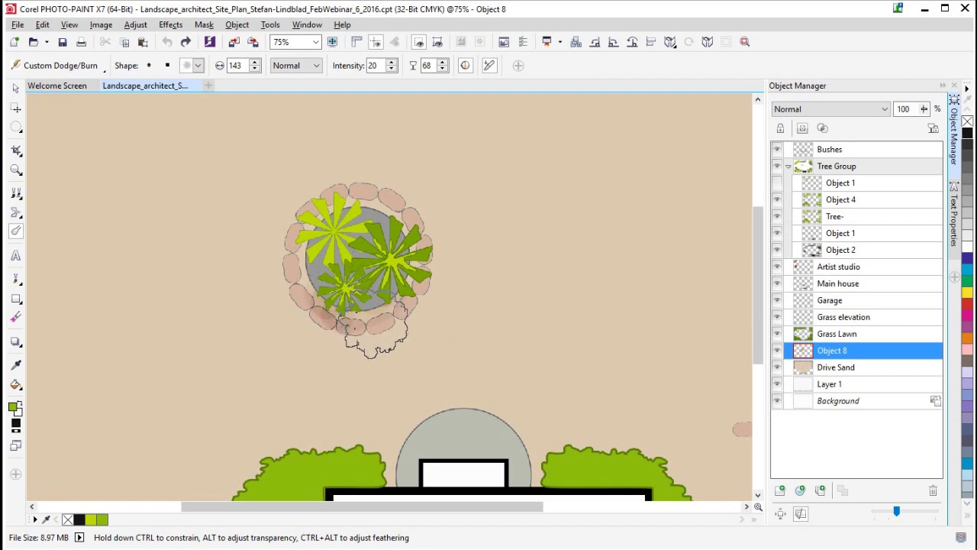
Burn textured shading along the lower half of the planting bed's stone ring and the sand beneath it, using size 143 and intensity 20.
{"action": "left_click", "coordinate": [361, 322]}
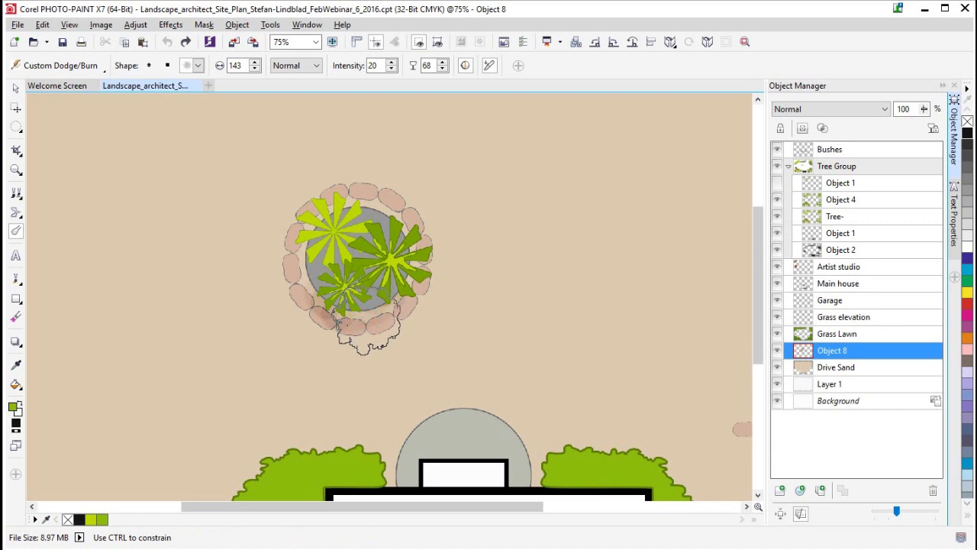
{"action": "left_click", "coordinate": [376, 328]}
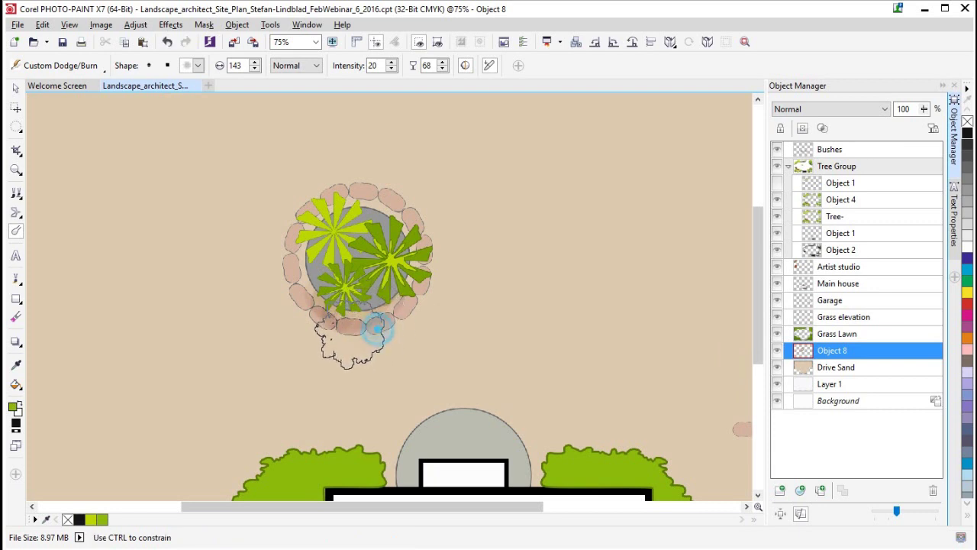
{"action": "left_click", "coordinate": [364, 331]}
{"action": "left_click", "coordinate": [359, 327]}
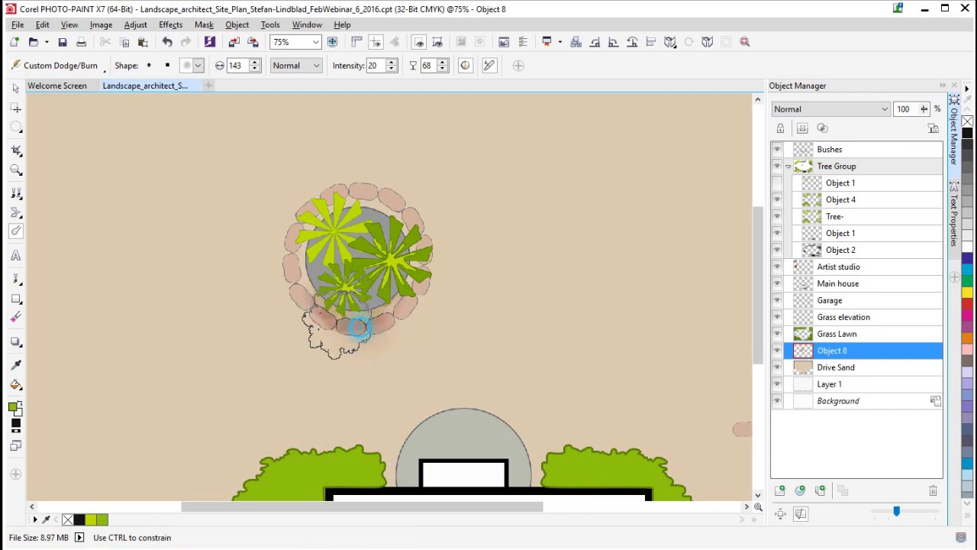
{"action": "mouse_move", "coordinate": [369, 336]}
{"action": "left_mouse_down"}
{"action": "mouse_move", "coordinate": [422, 276]}
{"action": "mouse_move", "coordinate": [395, 326]}
{"action": "mouse_move", "coordinate": [402, 298]}
{"action": "left_mouse_up"}
{"action": "mouse_move", "coordinate": [322, 316]}
{"action": "left_mouse_down"}
{"action": "mouse_move", "coordinate": [337, 327]}
{"action": "mouse_move", "coordinate": [309, 302]}
{"action": "mouse_move", "coordinate": [318, 314]}
{"action": "left_mouse_up"}
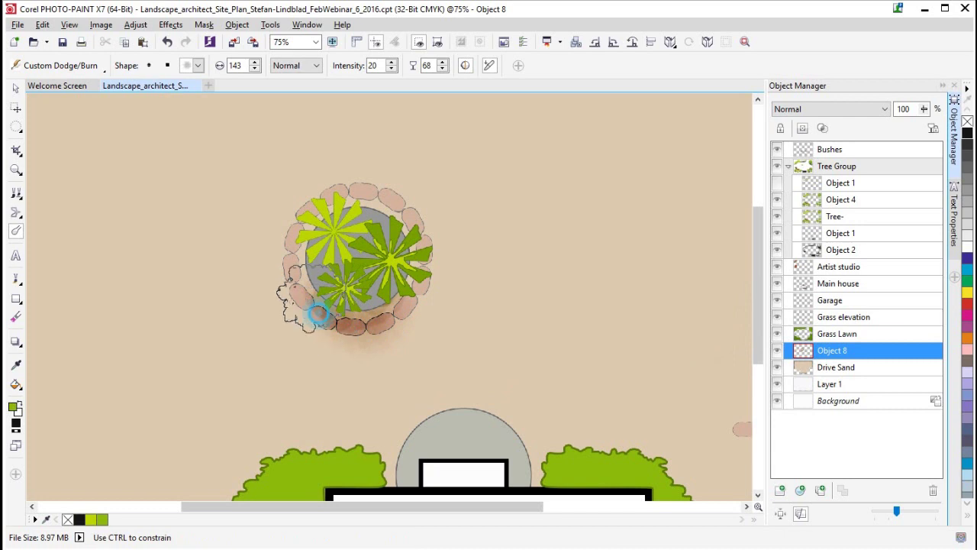
{"action": "mouse_move", "coordinate": [309, 281]}
{"action": "left_mouse_down"}
{"action": "mouse_move", "coordinate": [304, 272]}
{"action": "mouse_move", "coordinate": [300, 288]}
{"action": "mouse_move", "coordinate": [340, 341]}
{"action": "left_mouse_up"}
{"action": "mouse_move", "coordinate": [342, 342]}
{"action": "left_mouse_down"}
{"action": "mouse_move", "coordinate": [334, 324]}
{"action": "mouse_move", "coordinate": [314, 326]}
{"action": "mouse_move", "coordinate": [304, 306]}
{"action": "left_mouse_up"}
{"action": "mouse_move", "coordinate": [395, 324]}
{"action": "left_mouse_down"}
{"action": "mouse_move", "coordinate": [407, 322]}
{"action": "mouse_move", "coordinate": [398, 309]}
{"action": "mouse_move", "coordinate": [406, 268]}
{"action": "mouse_move", "coordinate": [413, 295]}
{"action": "left_mouse_up"}
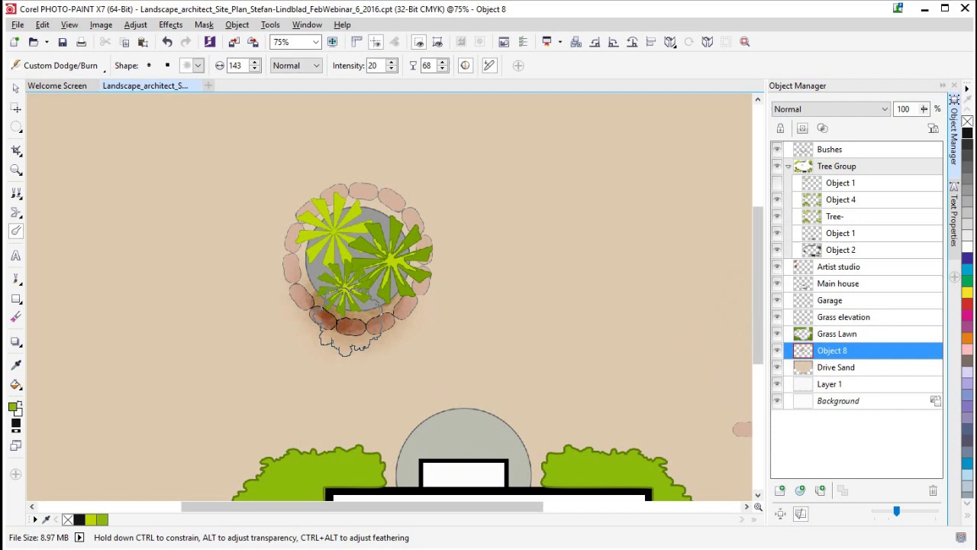
{"action": "left_click_drag", "start_coordinate": [310, 281], "coordinate": [304, 273]}
{"action": "left_click_drag", "start_coordinate": [307, 274], "coordinate": [324, 268]}
{"action": "mouse_move", "coordinate": [338, 321]}
{"action": "left_mouse_down"}
{"action": "mouse_move", "coordinate": [412, 325]}
{"action": "mouse_move", "coordinate": [412, 305]}
{"action": "left_mouse_up"}
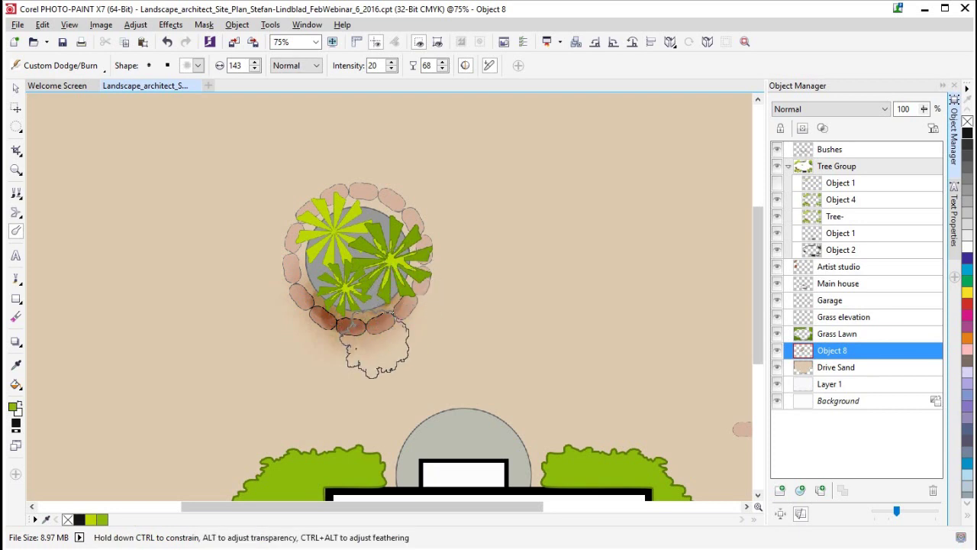
Deepen the burned shading on the bottom stones and inside the lower edge of the planting bed.
{"action": "scroll", "coordinate": [329, 290], "scroll_direction": "up", "scroll_amount": 2}
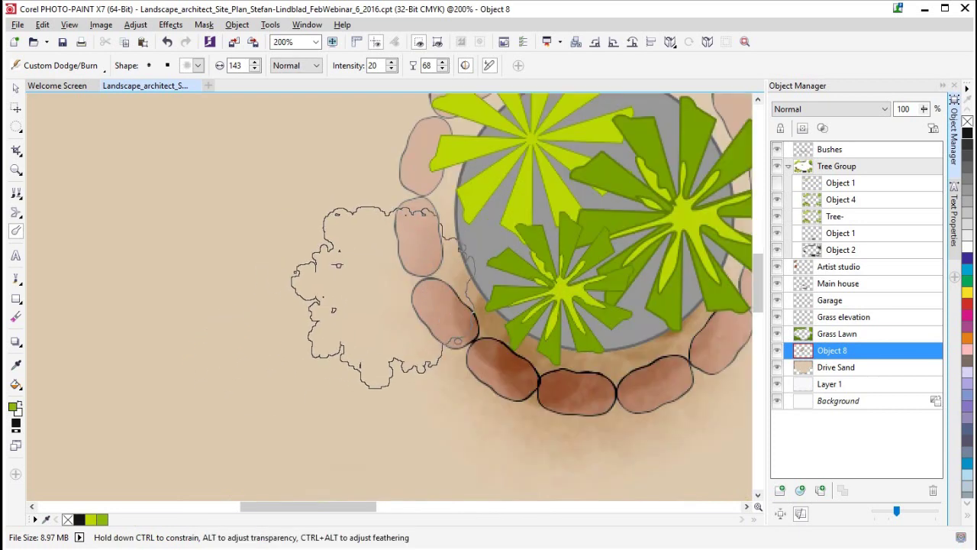
{"action": "left_click_drag", "start_coordinate": [628, 332], "coordinate": [648, 369]}
{"action": "left_click_drag", "start_coordinate": [592, 383], "coordinate": [554, 384]}
{"action": "left_click_drag", "start_coordinate": [497, 402], "coordinate": [484, 401]}
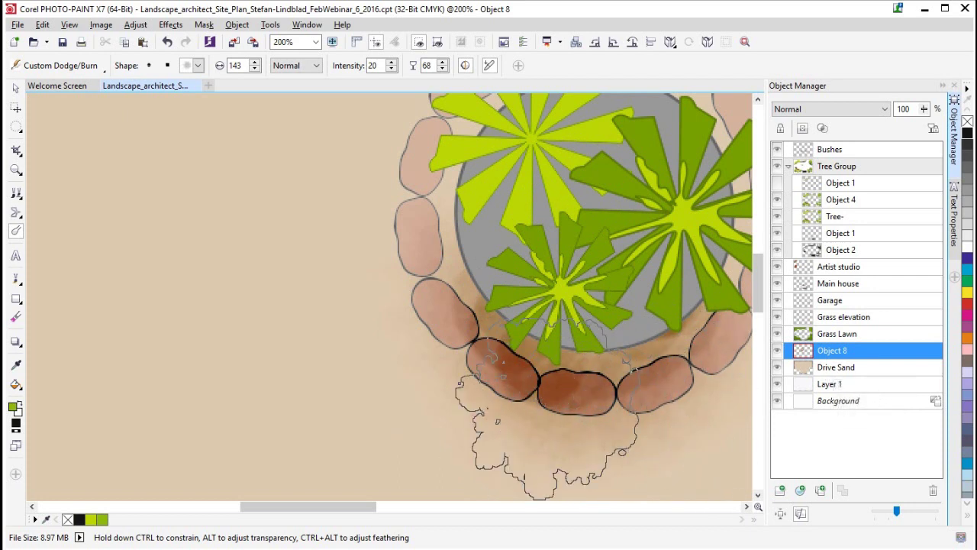
{"action": "scroll", "coordinate": [536, 388], "scroll_direction": "down", "scroll_amount": 1}
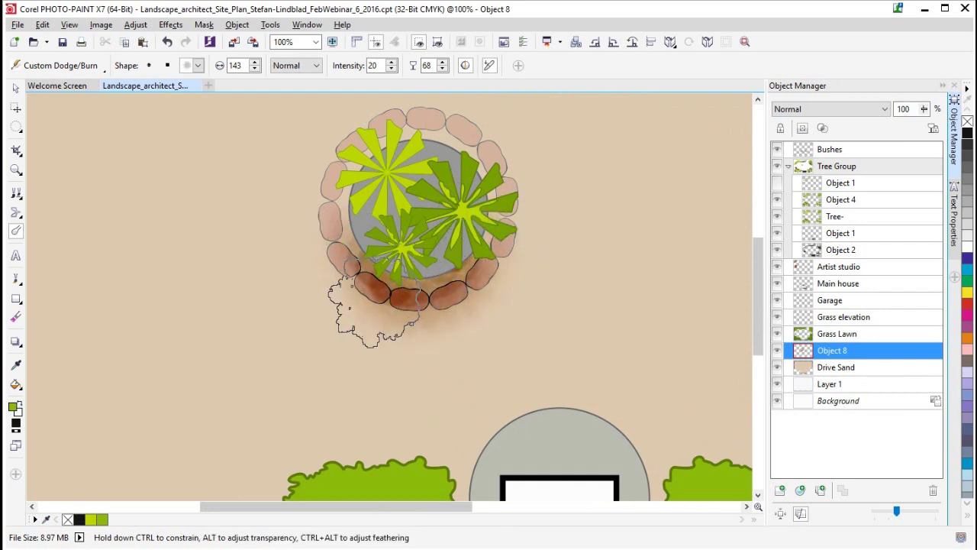
{"action": "scroll", "coordinate": [374, 309], "scroll_direction": "down", "scroll_amount": 2}
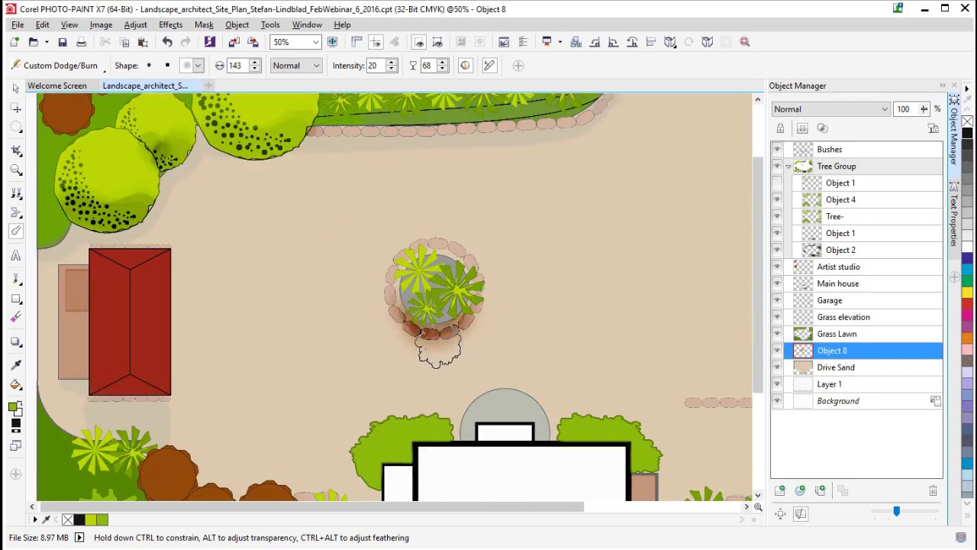
{"action": "left_click_drag", "start_coordinate": [753, 370], "coordinate": [761, 465]}
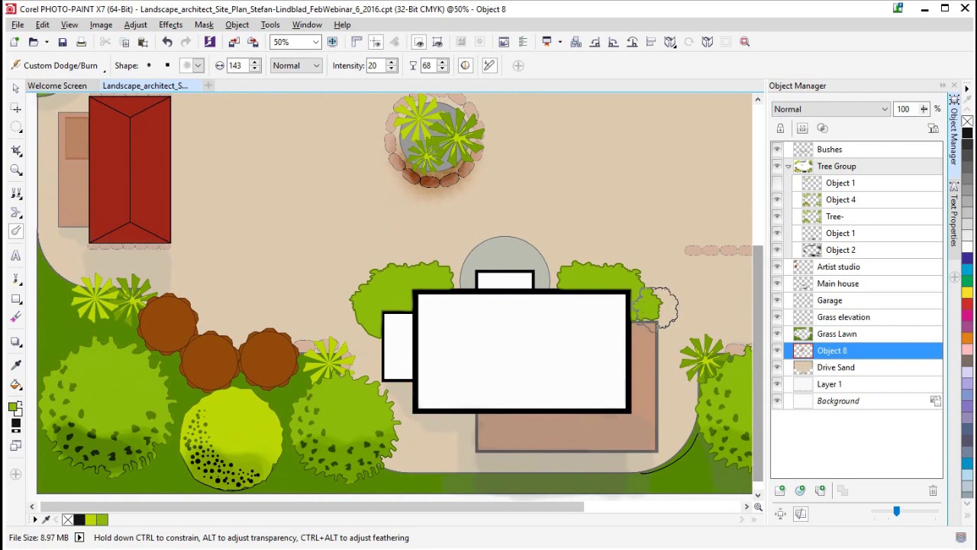
{"action": "mouse_move", "coordinate": [633, 404]}
{"action": "left_mouse_down"}
{"action": "mouse_move", "coordinate": [638, 422]}
{"action": "mouse_move", "coordinate": [639, 367]}
{"action": "mouse_move", "coordinate": [640, 393]}
{"action": "left_mouse_up"}
{"action": "mouse_move", "coordinate": [642, 402]}
{"action": "left_mouse_down"}
{"action": "mouse_move", "coordinate": [640, 374]}
{"action": "mouse_move", "coordinate": [644, 418]}
{"action": "left_mouse_up"}
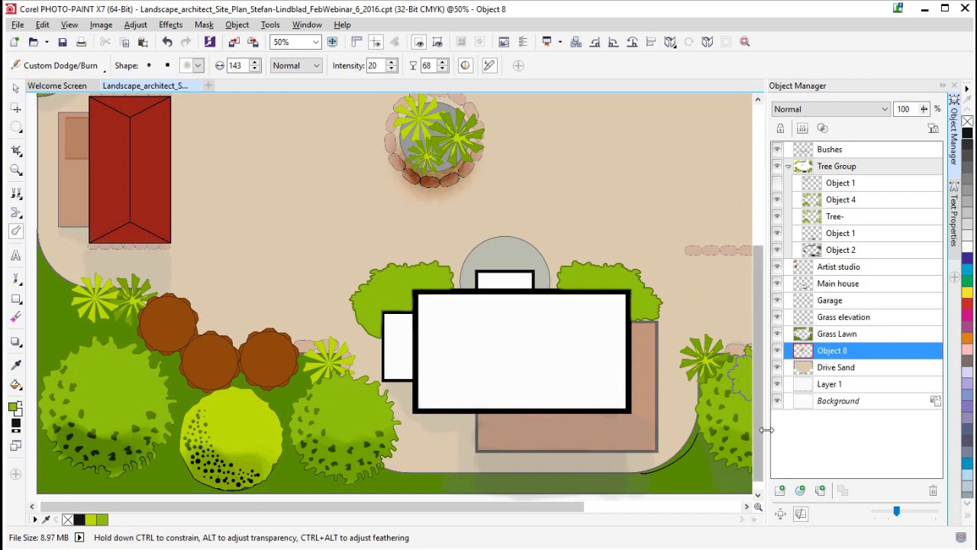
{"action": "scroll", "coordinate": [534, 220], "scroll_direction": "down", "scroll_amount": 1}
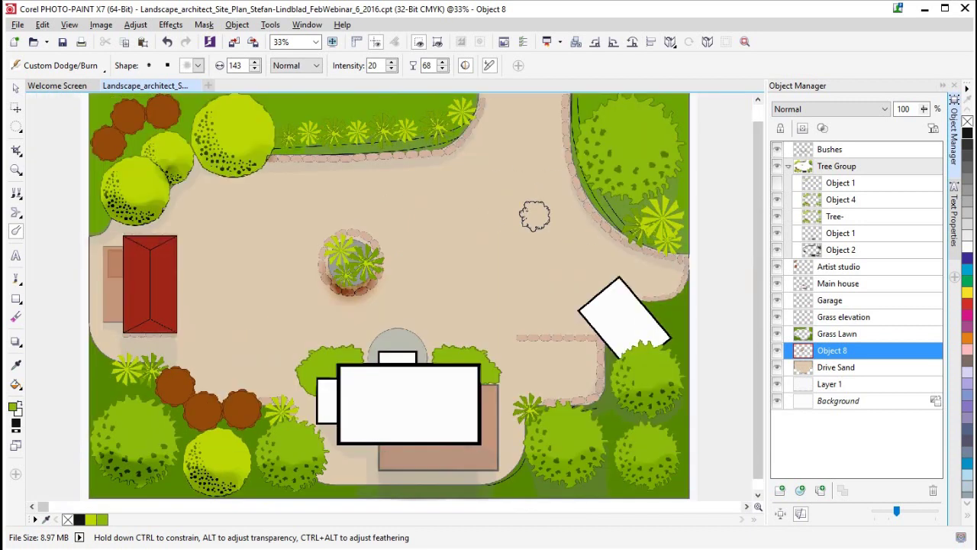
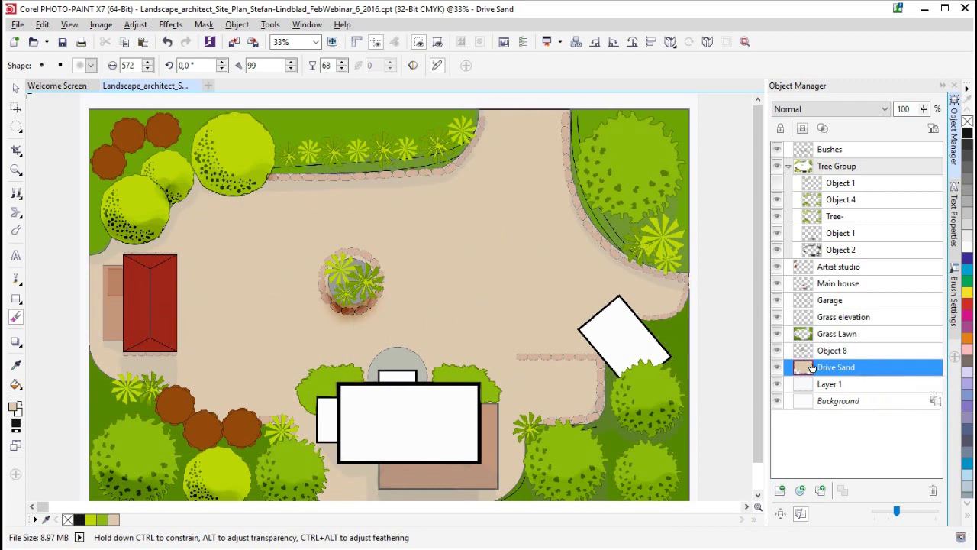
Duplicate the Drive Sand object and set the copy's merge mode to Multiply.
{"action": "right_click", "coordinate": [835, 336]}
{"action": "left_click", "coordinate": [842, 371]}
{"action": "right_click", "coordinate": [870, 371]}
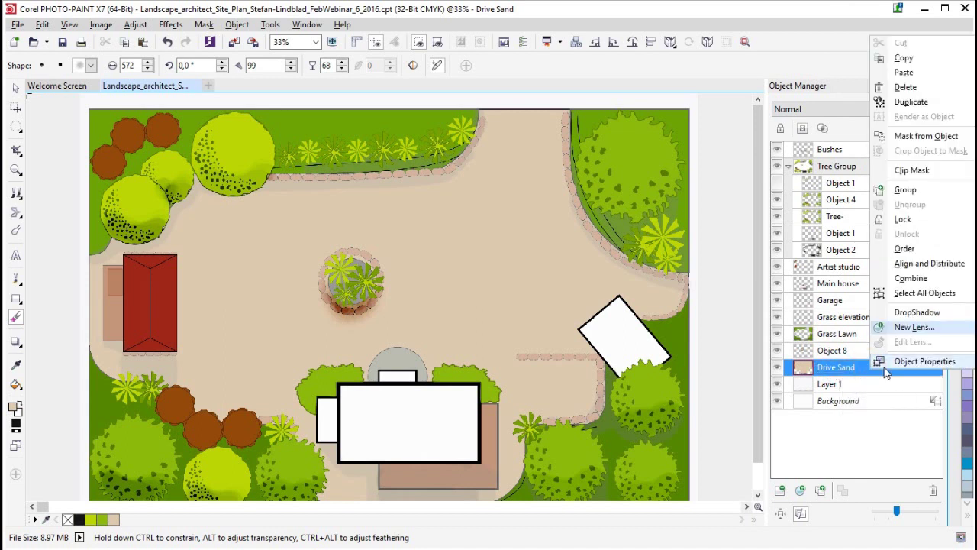
{"action": "left_click", "coordinate": [911, 101]}
{"action": "left_click", "coordinate": [824, 109]}
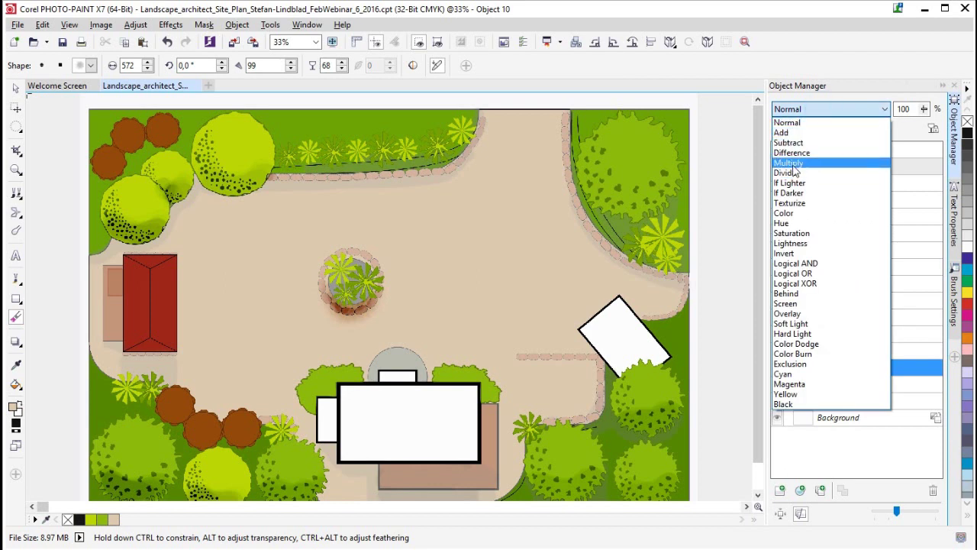
{"action": "left_click", "coordinate": [792, 163]}
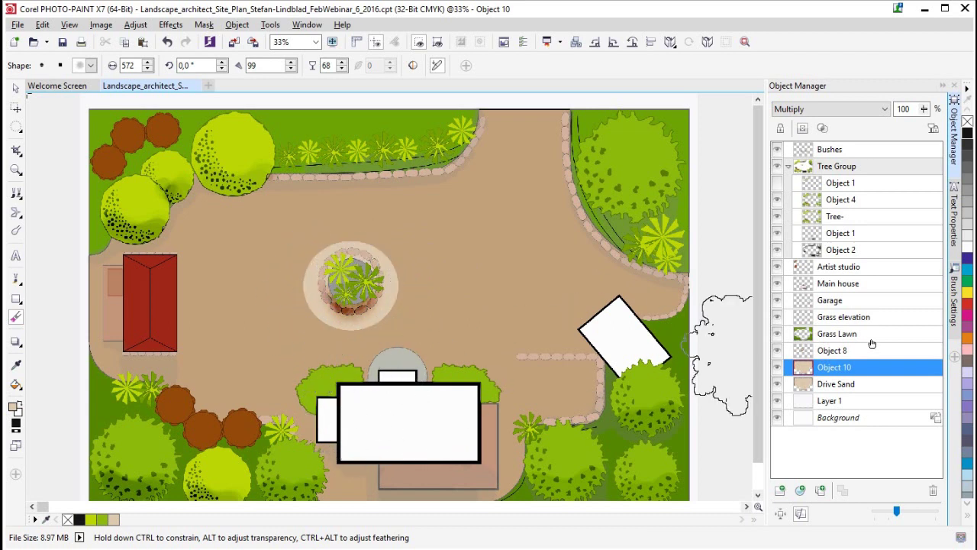
Erase the pale sand ring around the central planting bed on Object 8, reducing the eraser nib to size 184.
{"action": "left_click", "coordinate": [844, 357]}
{"action": "left_click", "coordinate": [778, 352]}
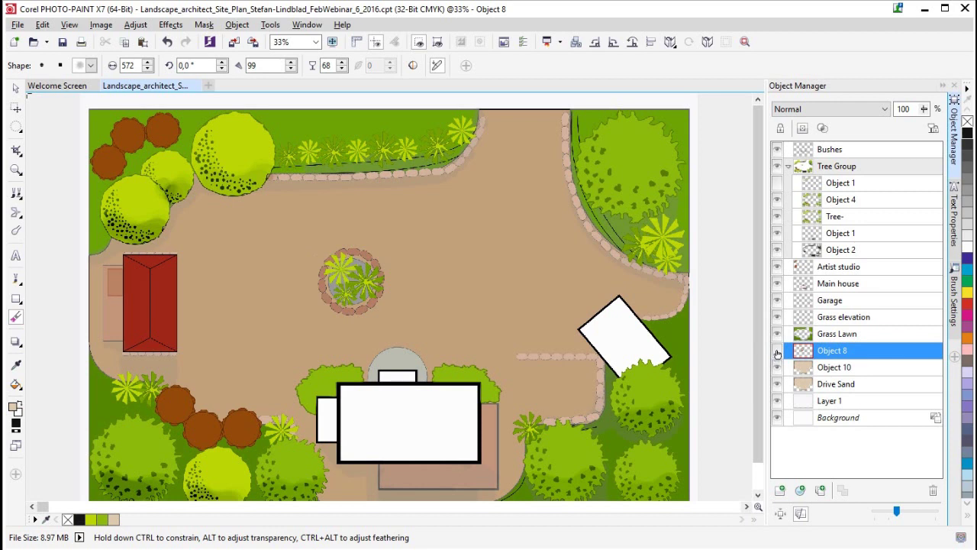
{"action": "left_click", "coordinate": [778, 352]}
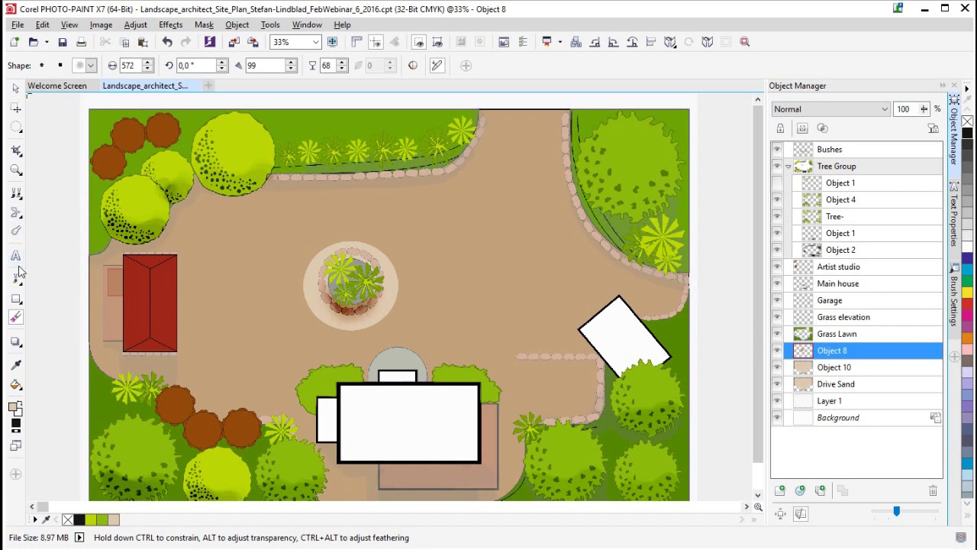
{"action": "left_click", "coordinate": [16, 318]}
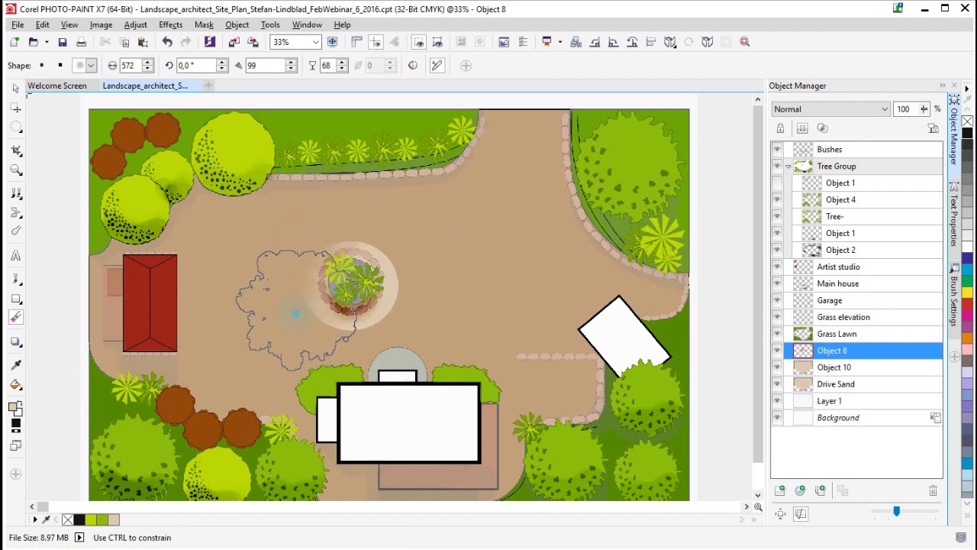
{"action": "left_click_drag", "start_coordinate": [307, 321], "coordinate": [307, 332]}
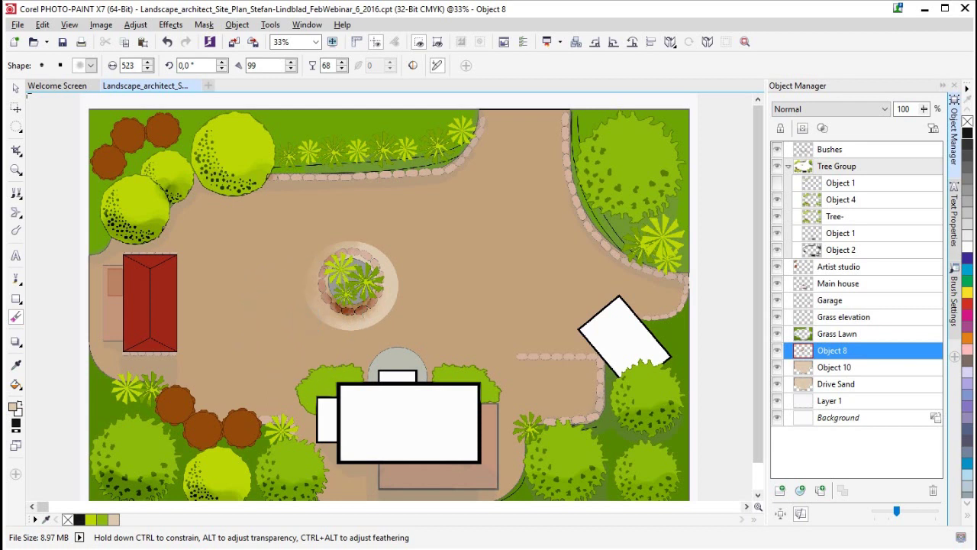
{"action": "left_click_drag", "start_coordinate": [329, 249], "coordinate": [330, 272]}
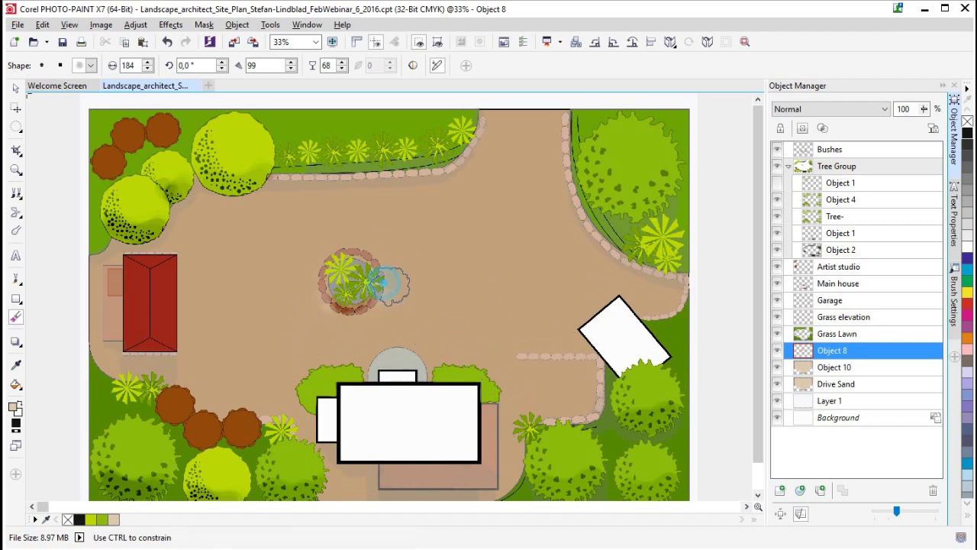
Erase the open middle of the multiplied sand copy with a size 677 eraser, keeping darker shading along the stone borders and edges.
{"action": "left_click", "coordinate": [839, 369]}
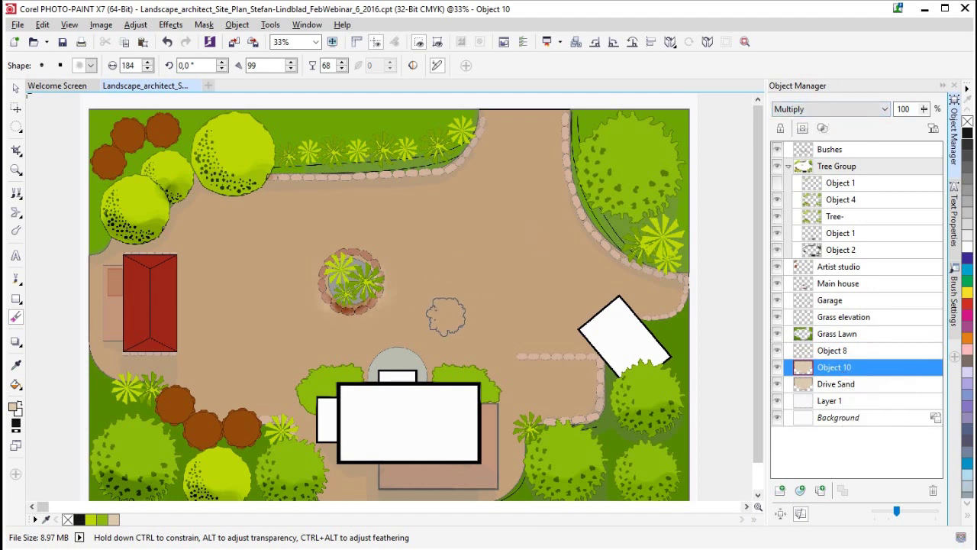
{"action": "left_click", "coordinate": [475, 338]}
{"action": "left_click_drag", "start_coordinate": [484, 253], "coordinate": [488, 217]}
{"action": "left_click_drag", "start_coordinate": [469, 332], "coordinate": [525, 269]}
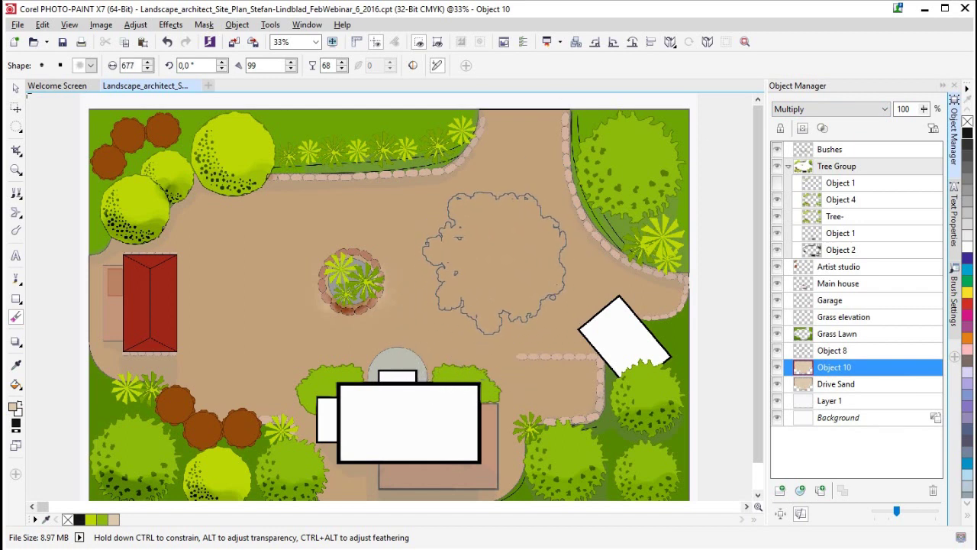
{"action": "mouse_move", "coordinate": [493, 248]}
{"action": "left_mouse_down"}
{"action": "mouse_move", "coordinate": [430, 285]}
{"action": "mouse_move", "coordinate": [436, 271]}
{"action": "mouse_move", "coordinate": [403, 255]}
{"action": "mouse_move", "coordinate": [283, 300]}
{"action": "left_mouse_up"}
{"action": "mouse_move", "coordinate": [275, 292]}
{"action": "left_mouse_down"}
{"action": "mouse_move", "coordinate": [248, 312]}
{"action": "mouse_move", "coordinate": [220, 309]}
{"action": "mouse_move", "coordinate": [259, 271]}
{"action": "mouse_move", "coordinate": [387, 271]}
{"action": "mouse_move", "coordinate": [416, 252]}
{"action": "mouse_move", "coordinate": [476, 253]}
{"action": "mouse_move", "coordinate": [487, 229]}
{"action": "left_mouse_up"}
{"action": "mouse_move", "coordinate": [503, 196]}
{"action": "left_mouse_down"}
{"action": "mouse_move", "coordinate": [513, 158]}
{"action": "mouse_move", "coordinate": [466, 240]}
{"action": "mouse_move", "coordinate": [515, 251]}
{"action": "mouse_move", "coordinate": [492, 311]}
{"action": "mouse_move", "coordinate": [524, 327]}
{"action": "left_mouse_up"}
{"action": "mouse_move", "coordinate": [370, 339]}
{"action": "left_mouse_down"}
{"action": "mouse_move", "coordinate": [253, 330]}
{"action": "mouse_move", "coordinate": [323, 391]}
{"action": "mouse_move", "coordinate": [359, 386]}
{"action": "left_mouse_up"}
{"action": "mouse_move", "coordinate": [428, 382]}
{"action": "left_mouse_down"}
{"action": "mouse_move", "coordinate": [511, 390]}
{"action": "mouse_move", "coordinate": [564, 328]}
{"action": "mouse_move", "coordinate": [527, 326]}
{"action": "left_mouse_up"}
{"action": "left_click_drag", "start_coordinate": [528, 272], "coordinate": [519, 391]}
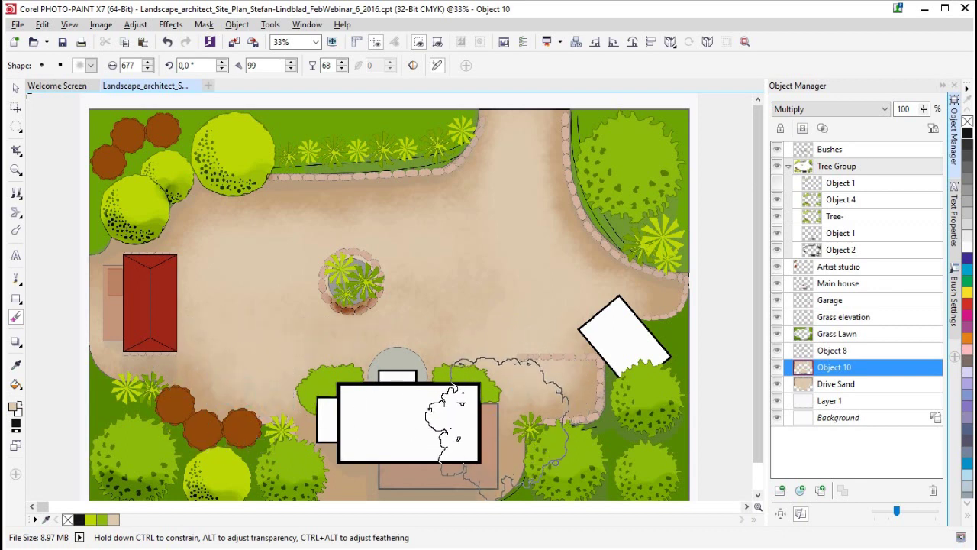
{"action": "left_click", "coordinate": [498, 412]}
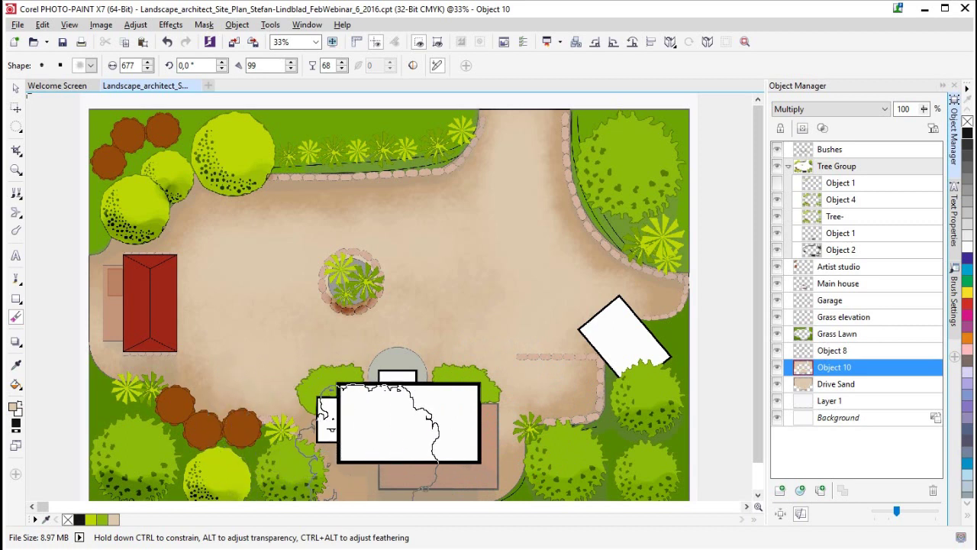
{"action": "left_click", "coordinate": [399, 319]}
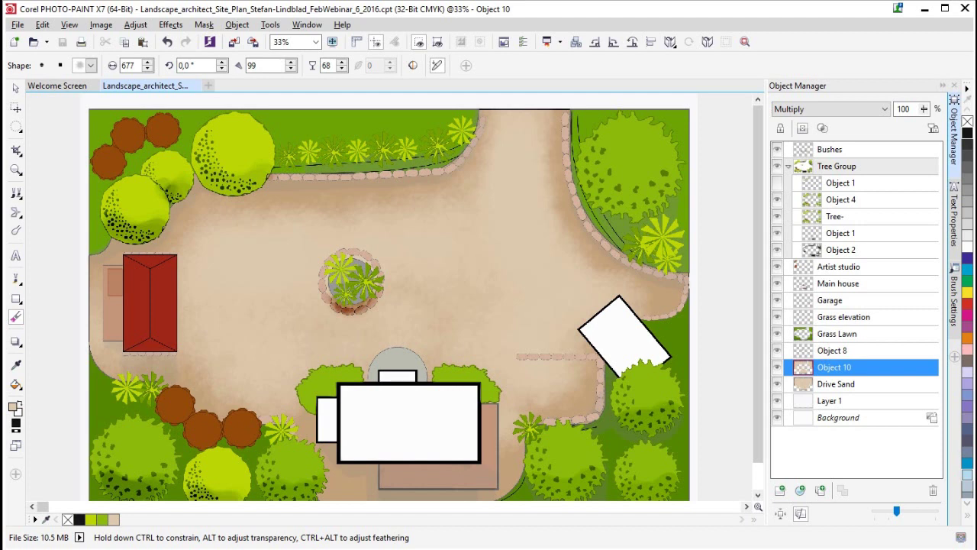
Duplicate the Grass Lawn object and set the copy's merge mode to Multiply.
{"action": "left_click", "coordinate": [837, 334]}
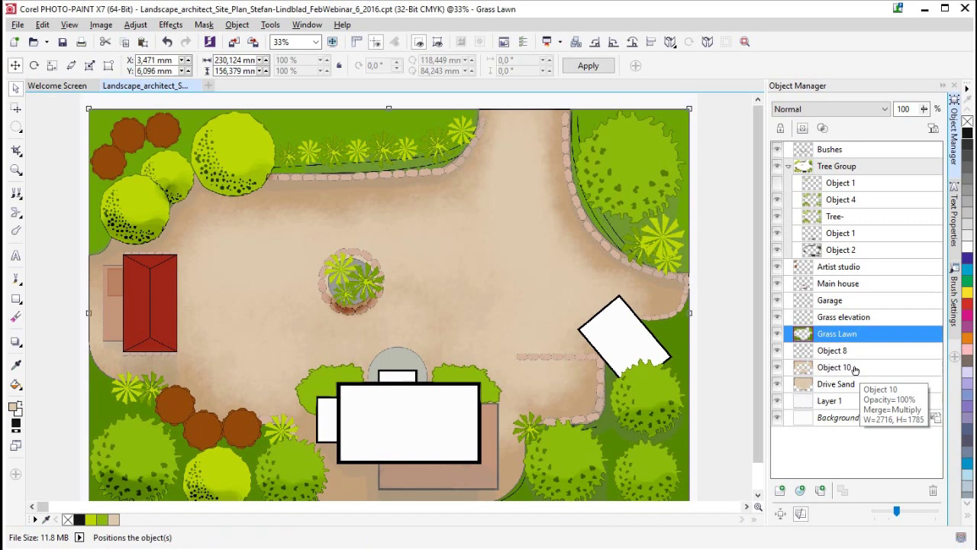
{"action": "right_click", "coordinate": [833, 335]}
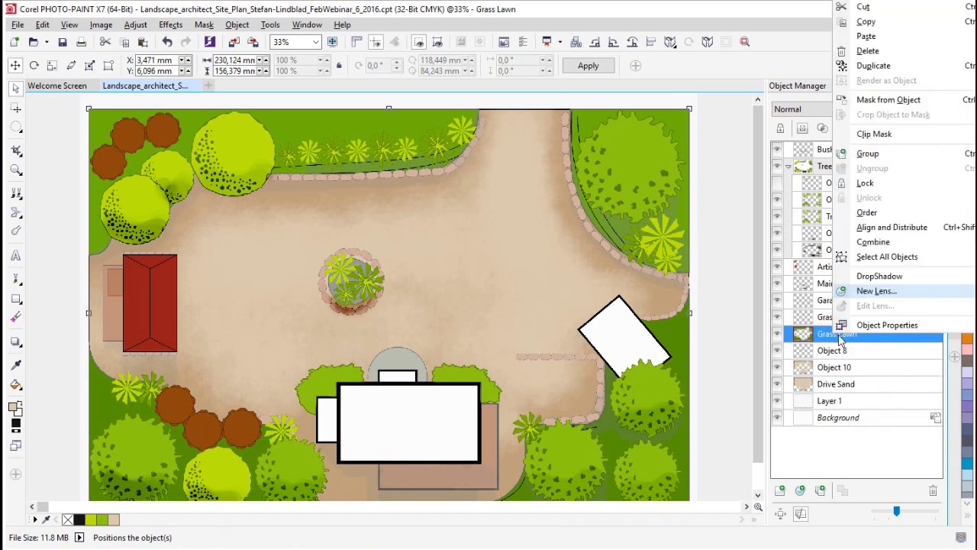
{"action": "left_click", "coordinate": [875, 67]}
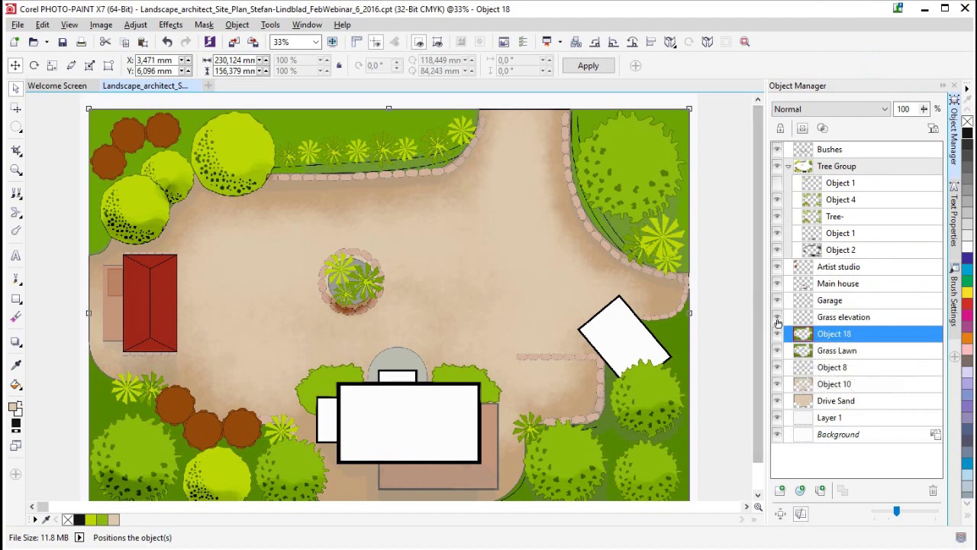
{"action": "left_click", "coordinate": [842, 111]}
{"action": "left_click", "coordinate": [798, 161]}
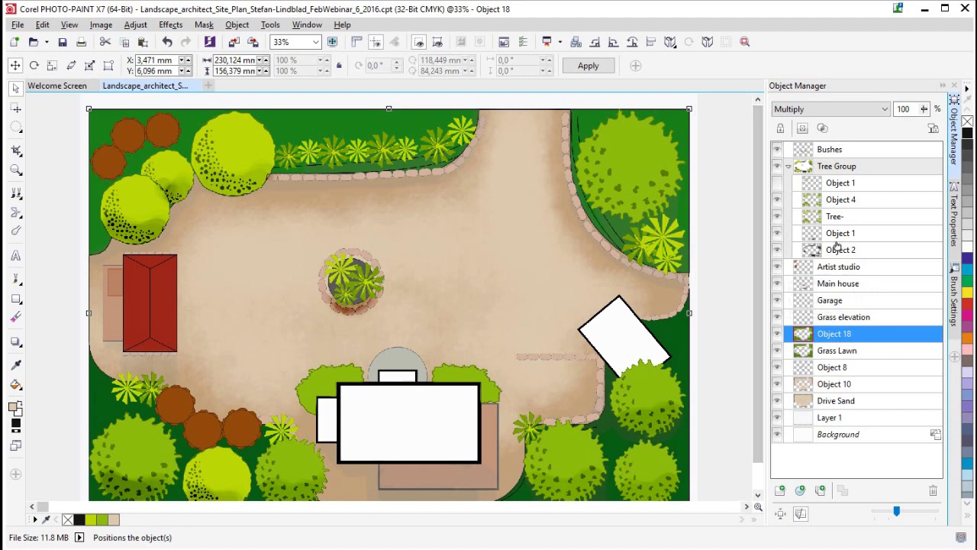
Compare merge modes from Subtract through Color Dodge on the lawn copy, and return it to Multiply.
{"action": "left_click", "coordinate": [858, 108]}
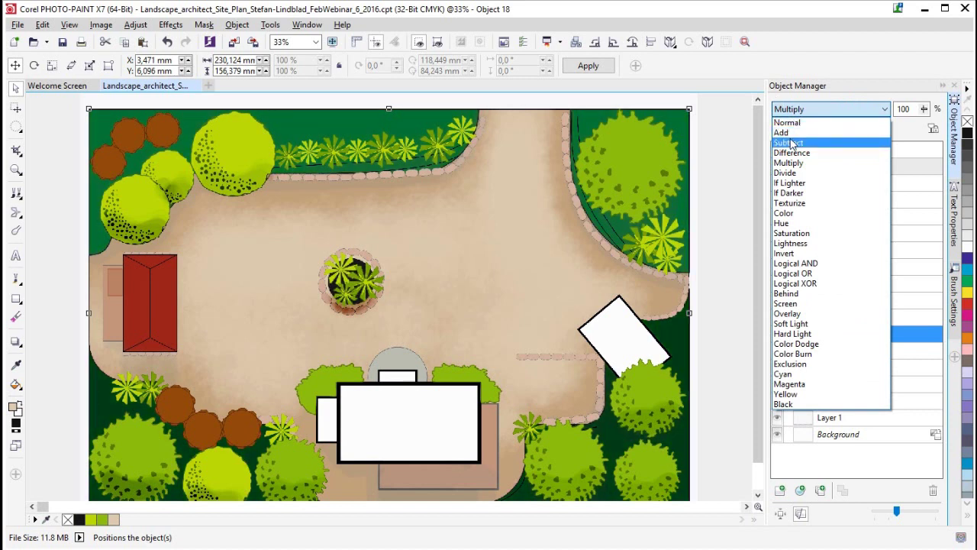
{"action": "key", "text": "Down"}
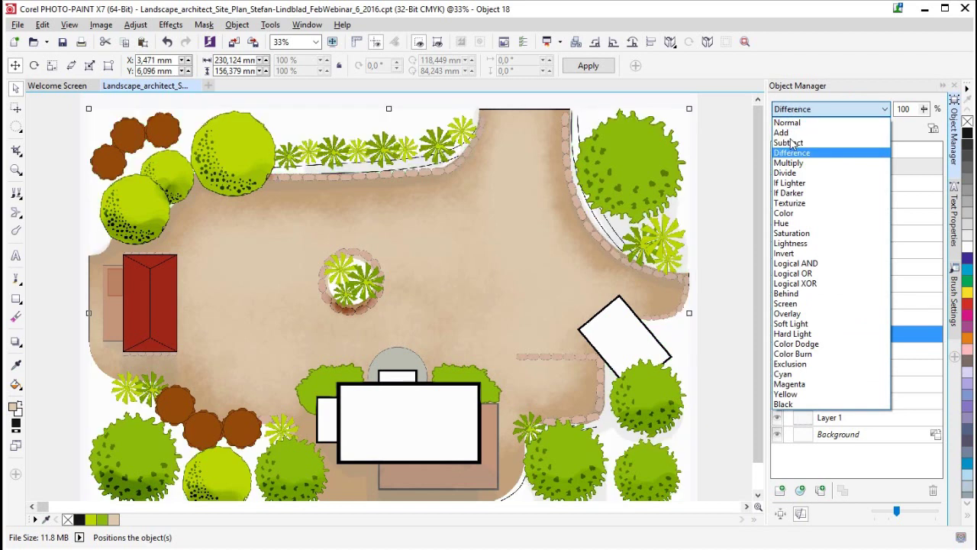
{"action": "key", "text": "Down"}
{"action": "key", "text": "Down"}
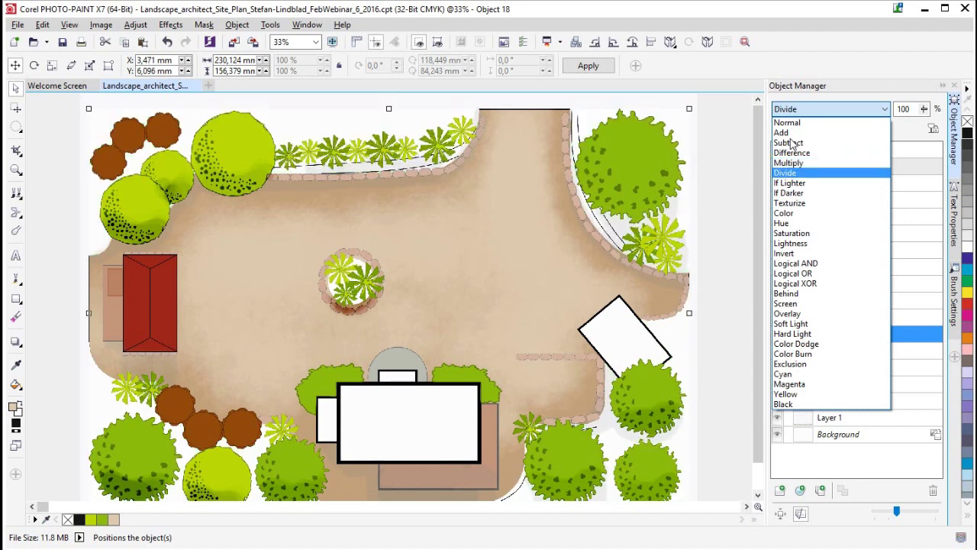
{"action": "key", "text": "Down"}
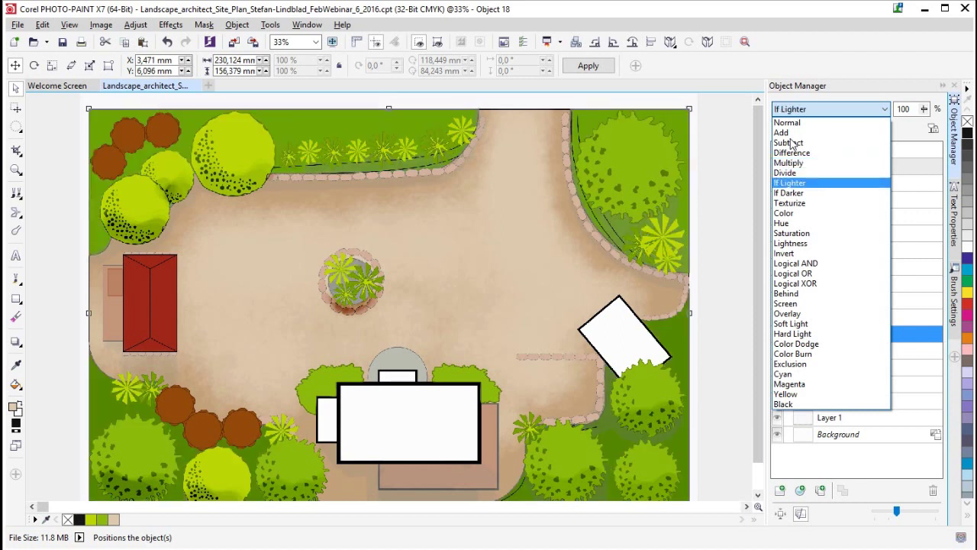
{"action": "key", "text": "Down"}
{"action": "key", "text": "Down"}
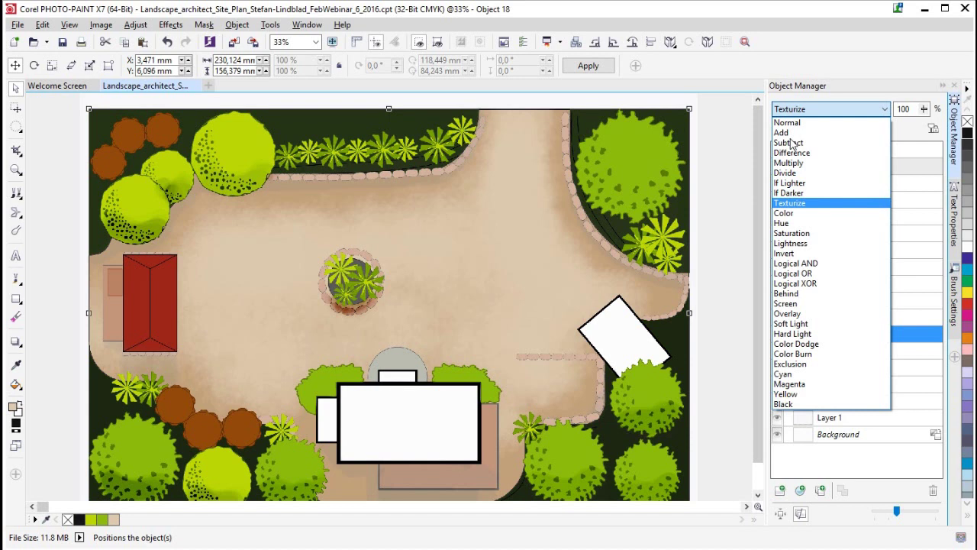
{"action": "key", "text": "Down"}
{"action": "key", "text": "Down"}
{"action": "key", "text": "Down"}
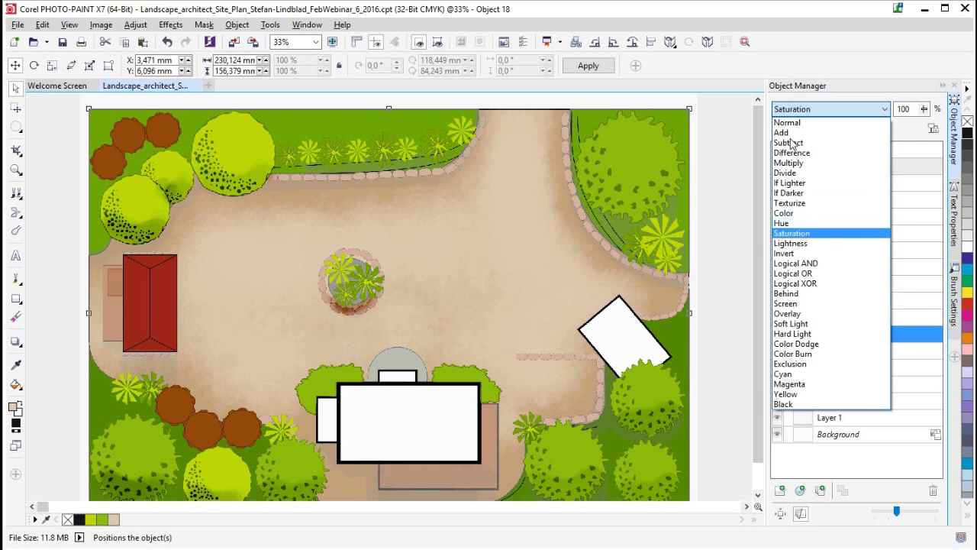
{"action": "key", "text": "Down"}
{"action": "key", "text": "Down"}
{"action": "key", "text": "Down"}
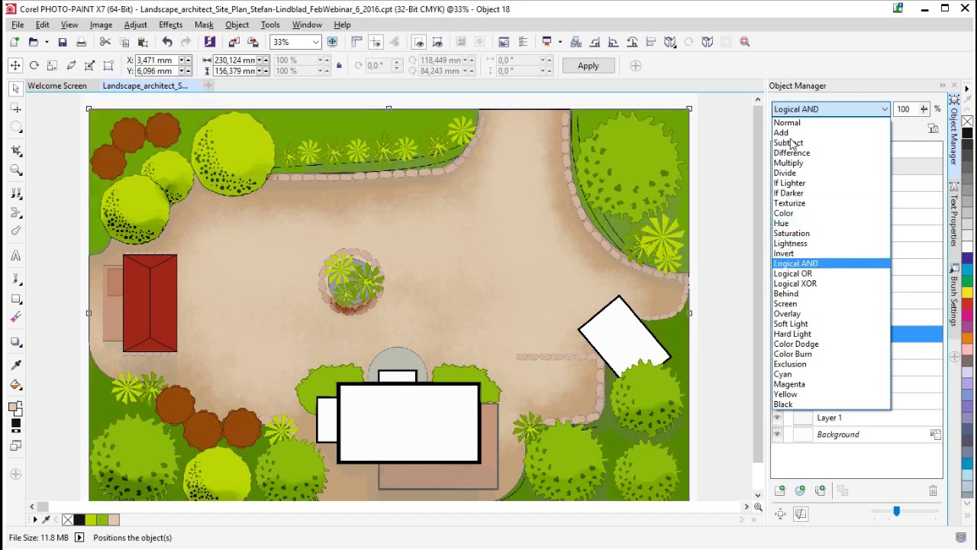
{"action": "key", "text": "Up"}
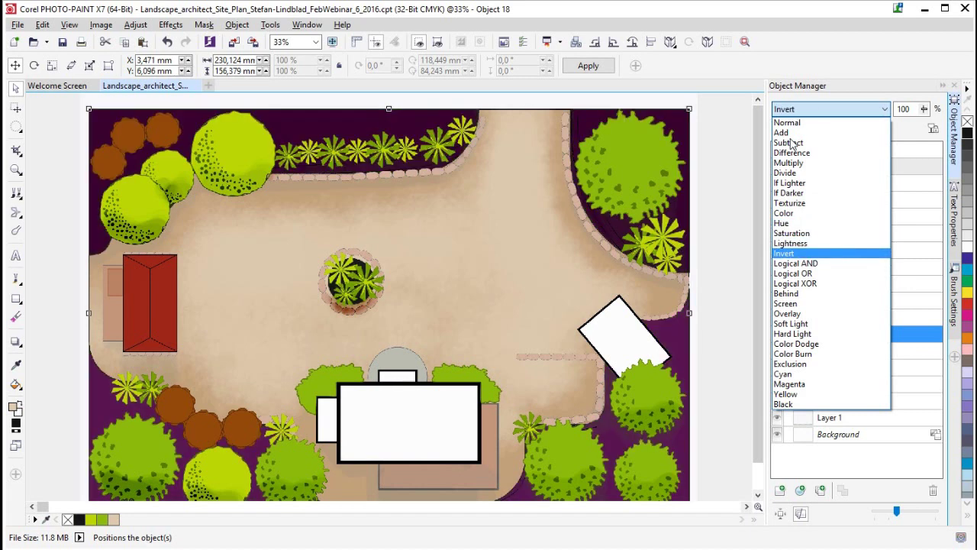
{"action": "key", "text": "Down"}
{"action": "key", "text": "Down"}
{"action": "key", "text": "Down"}
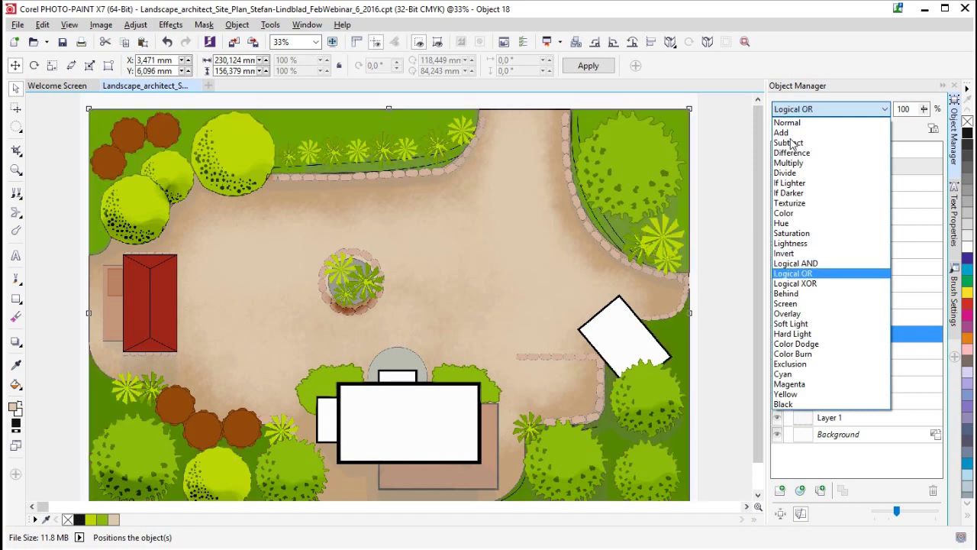
{"action": "key", "text": "Down"}
{"action": "key", "text": "Down"}
{"action": "key", "text": "Down"}
{"action": "key", "text": "Down"}
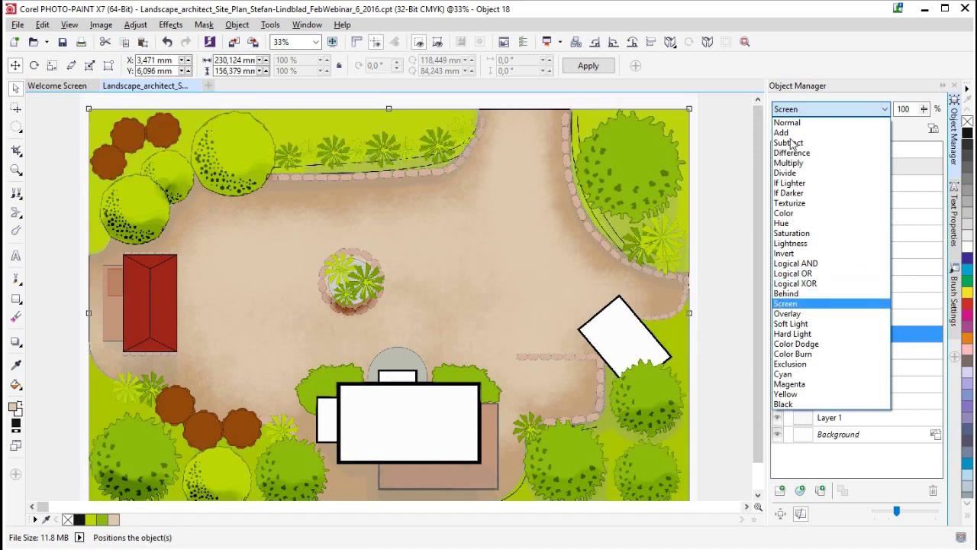
{"action": "key", "text": "Down"}
{"action": "key", "text": "Down"}
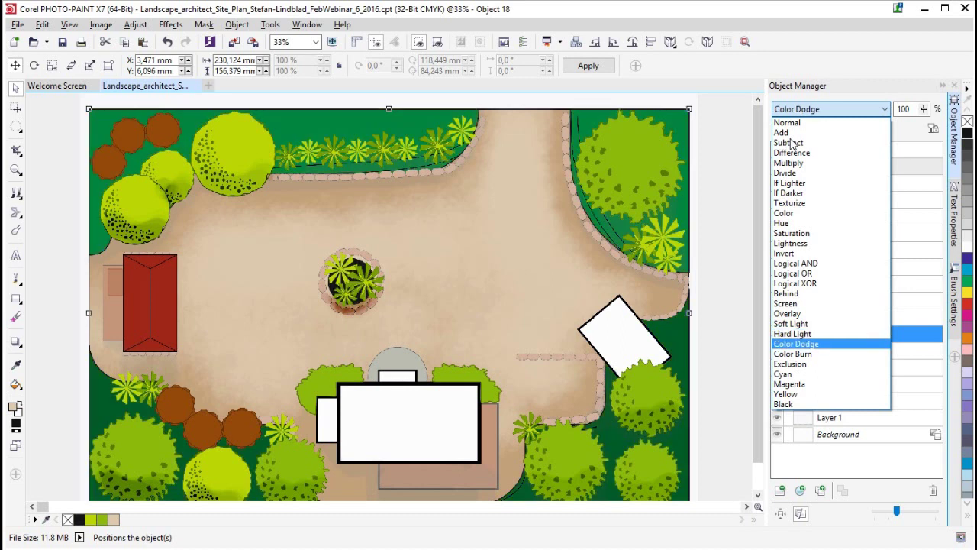
{"action": "key", "text": "Up"}
{"action": "key", "text": "Up"}
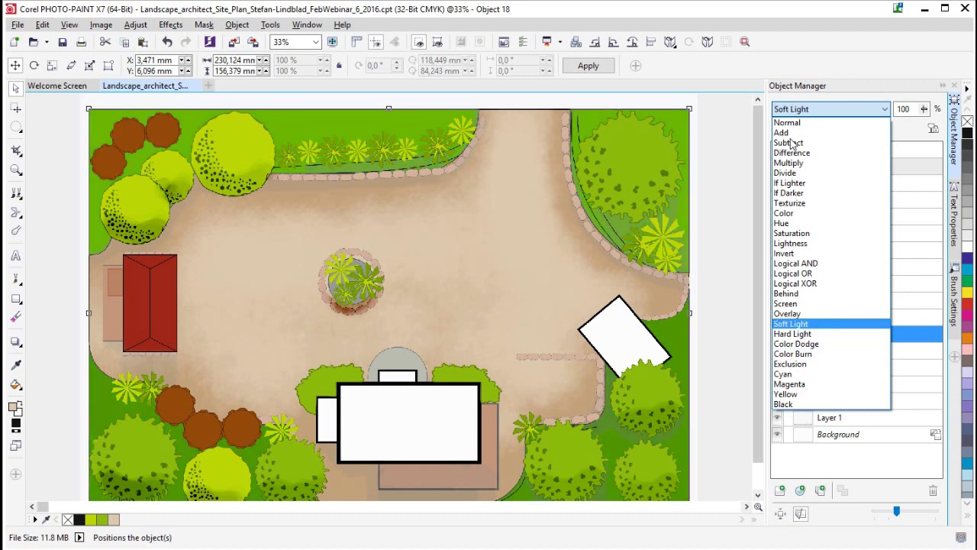
{"action": "key", "text": "Down"}
{"action": "key", "text": "Down"}
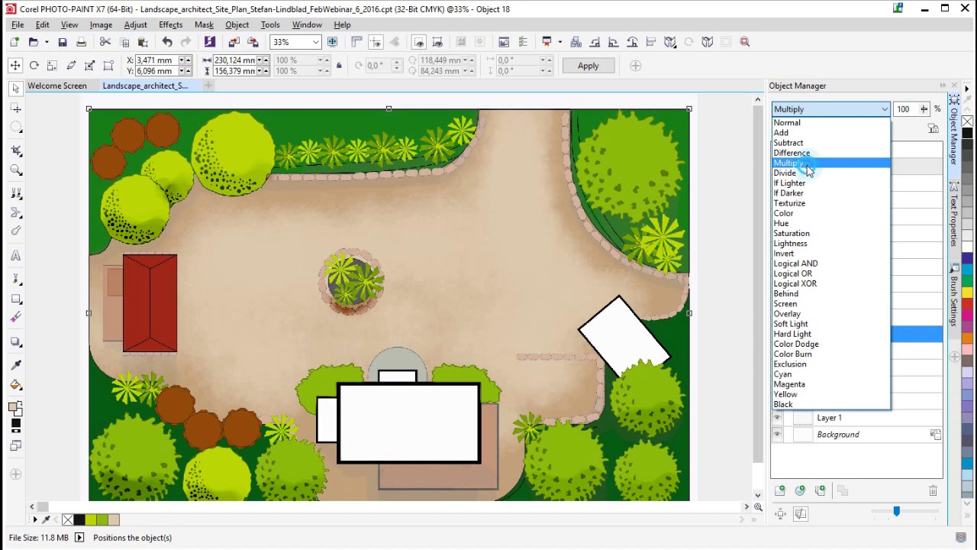
{"action": "left_click", "coordinate": [809, 169]}
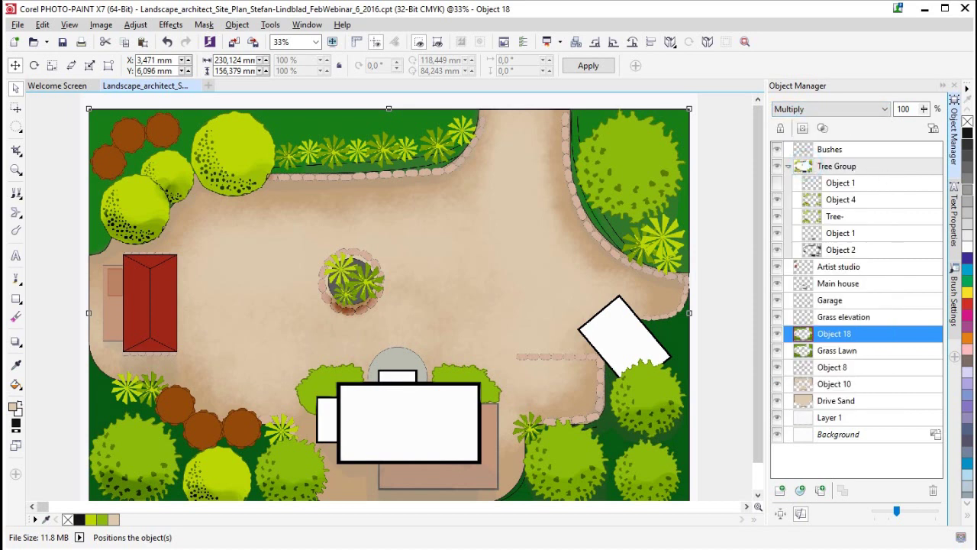
Erase parts of the multiplied lawn copy with the size 677 eraser to leave soft shadows around the plants, and save the document.
{"action": "left_click", "coordinate": [16, 318]}
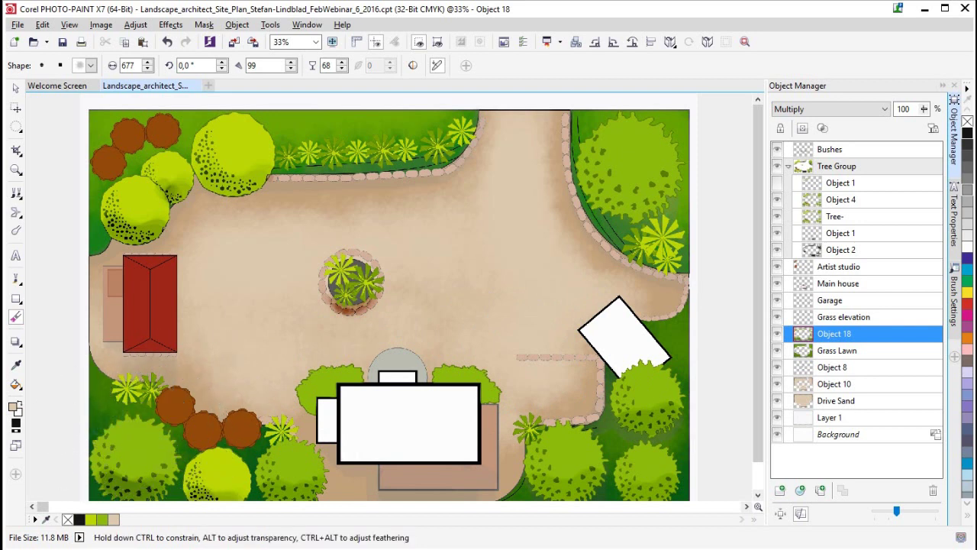
{"action": "key", "text": "ctrl+s"}
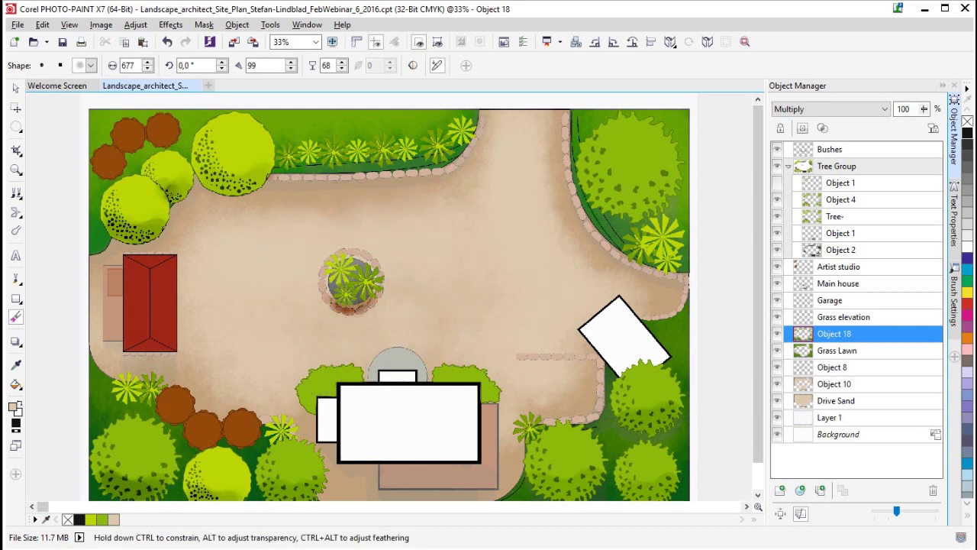
{"action": "key", "text": "ctrl+s"}
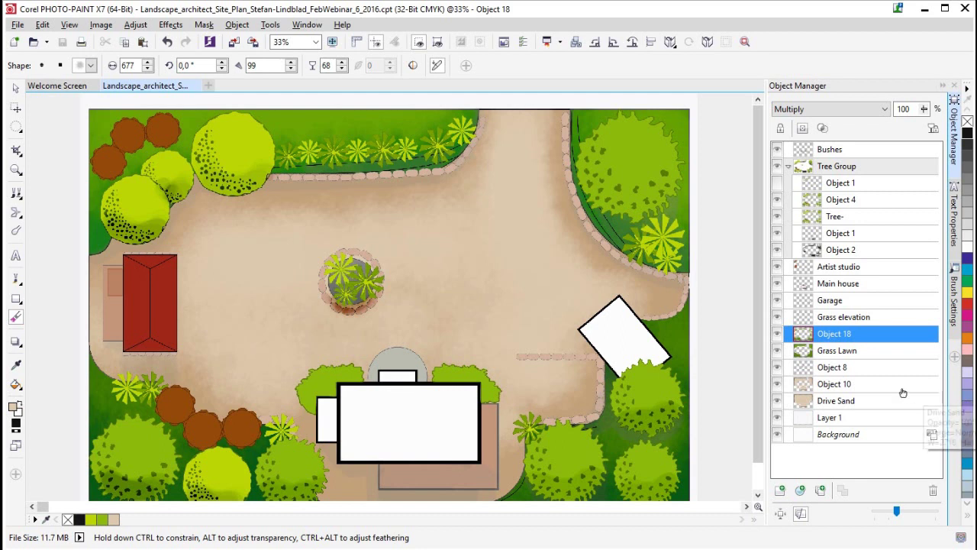
Examine the lens types available for the Grass Lawn object, from Add Noise and Hue/Saturation/Lightness through Unsharp Mask, without adding a lens.
{"action": "left_click", "coordinate": [840, 352]}
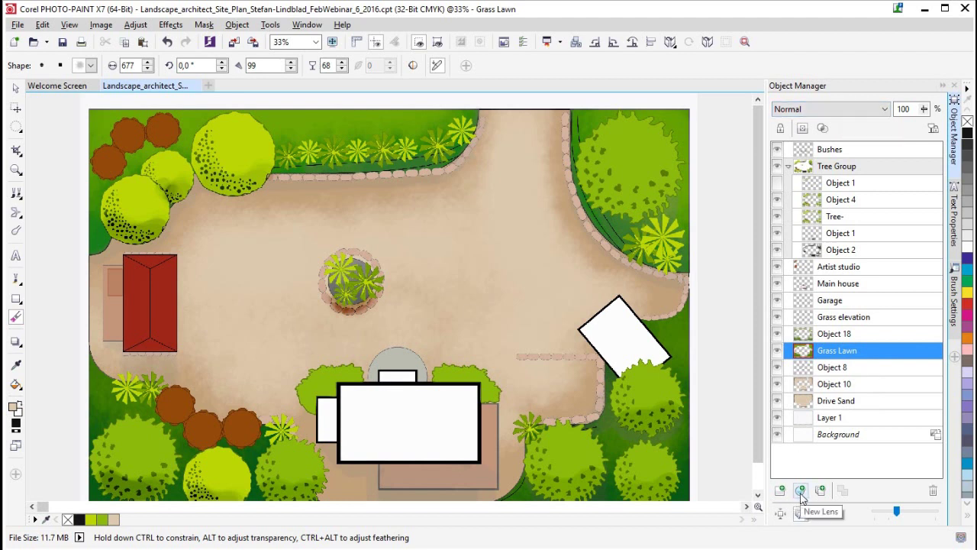
{"action": "left_click", "coordinate": [135, 25]}
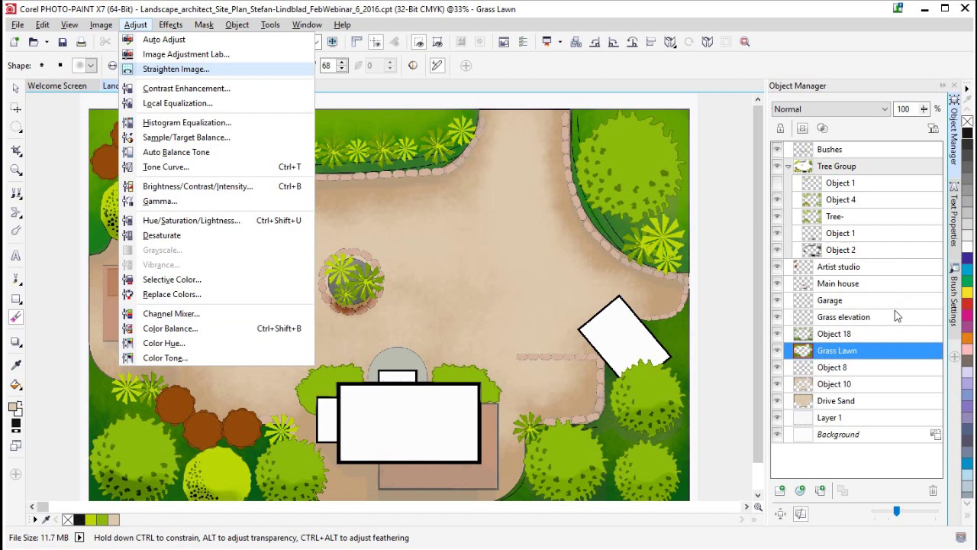
{"action": "left_click", "coordinate": [800, 491]}
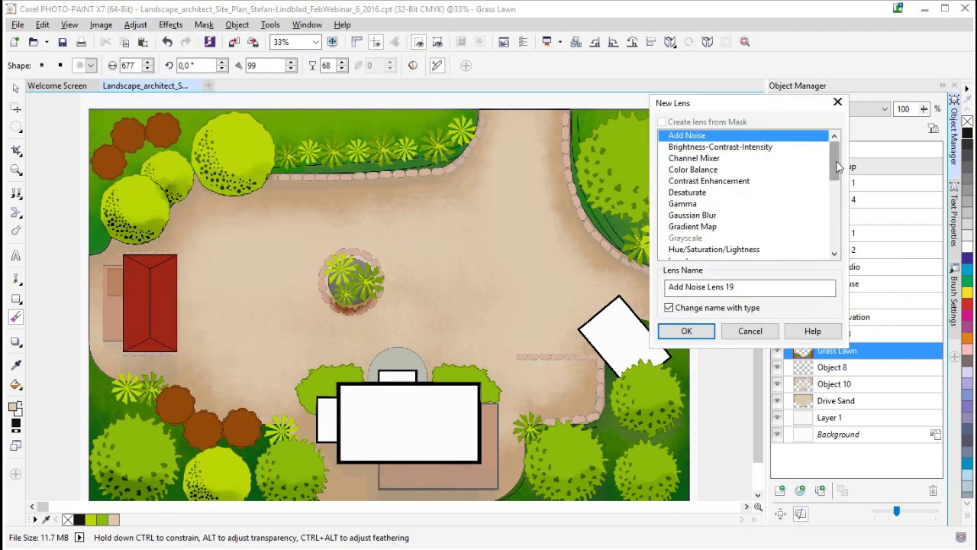
{"action": "left_click_drag", "start_coordinate": [836, 168], "coordinate": [842, 251]}
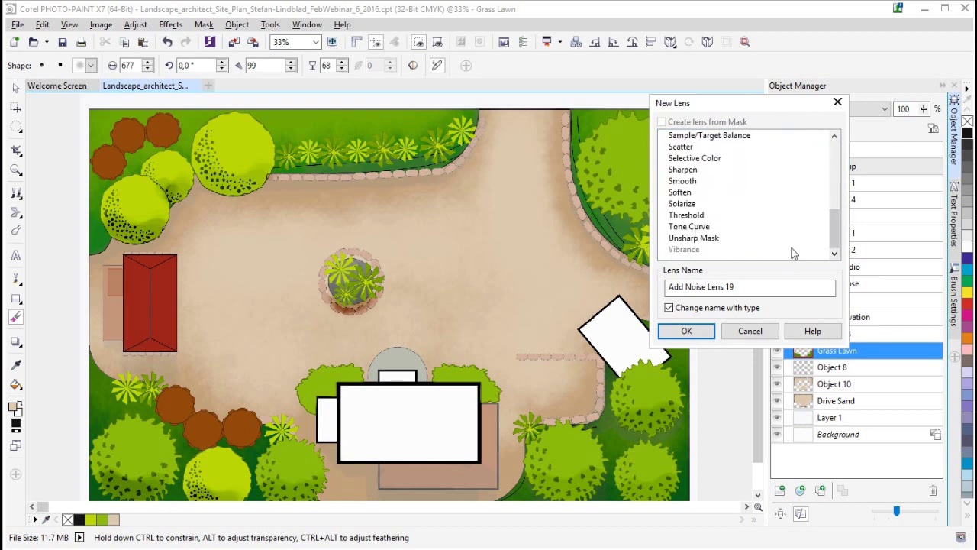
{"action": "left_click_drag", "start_coordinate": [713, 104], "coordinate": [654, 182]}
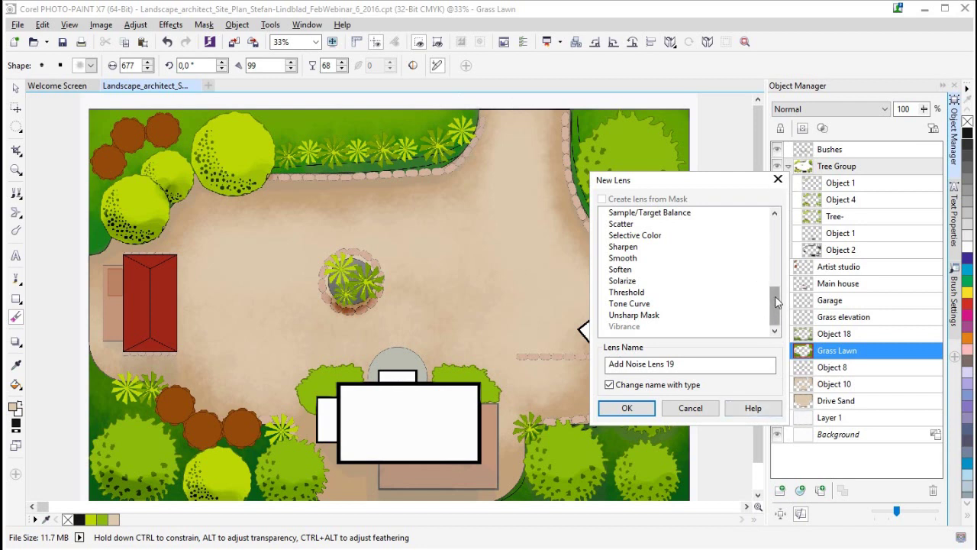
{"action": "mouse_move", "coordinate": [779, 310]}
{"action": "left_mouse_down"}
{"action": "mouse_move", "coordinate": [777, 291]}
{"action": "mouse_move", "coordinate": [777, 305]}
{"action": "left_mouse_up"}
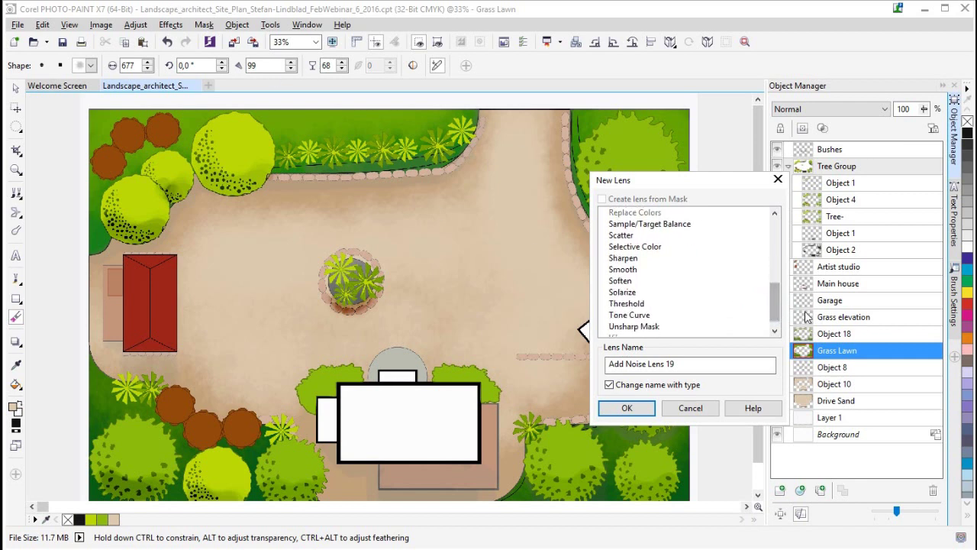
{"action": "left_click_drag", "start_coordinate": [778, 306], "coordinate": [776, 236]}
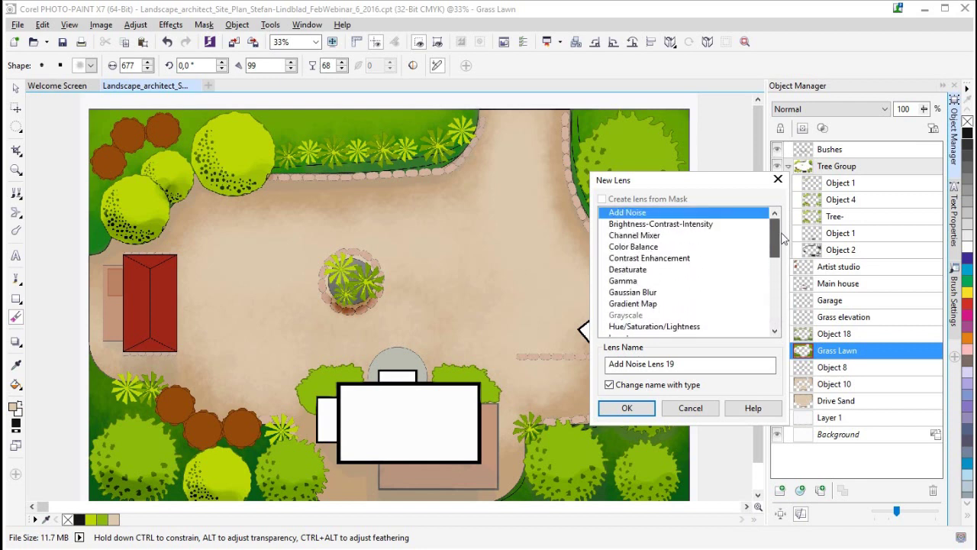
{"action": "left_click", "coordinate": [651, 326]}
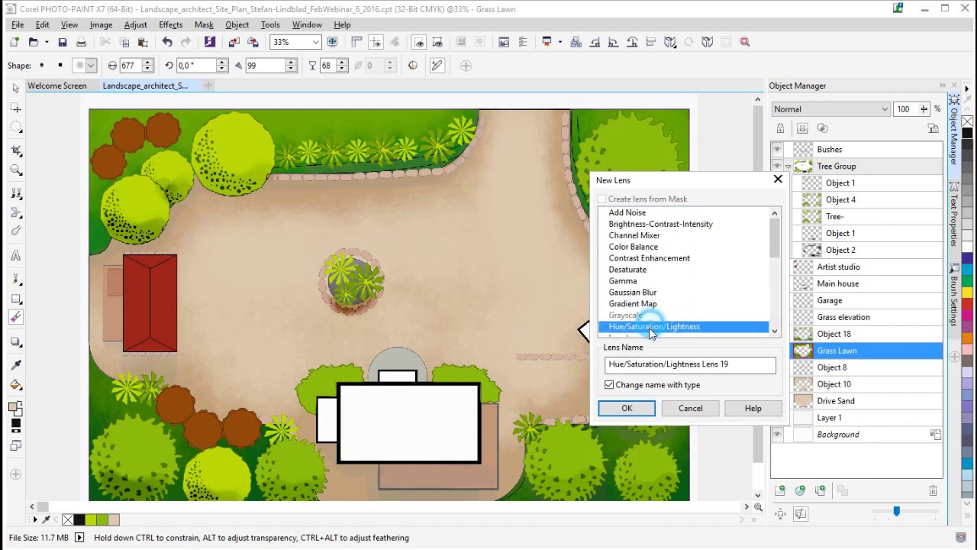
{"action": "left_click", "coordinate": [638, 409]}
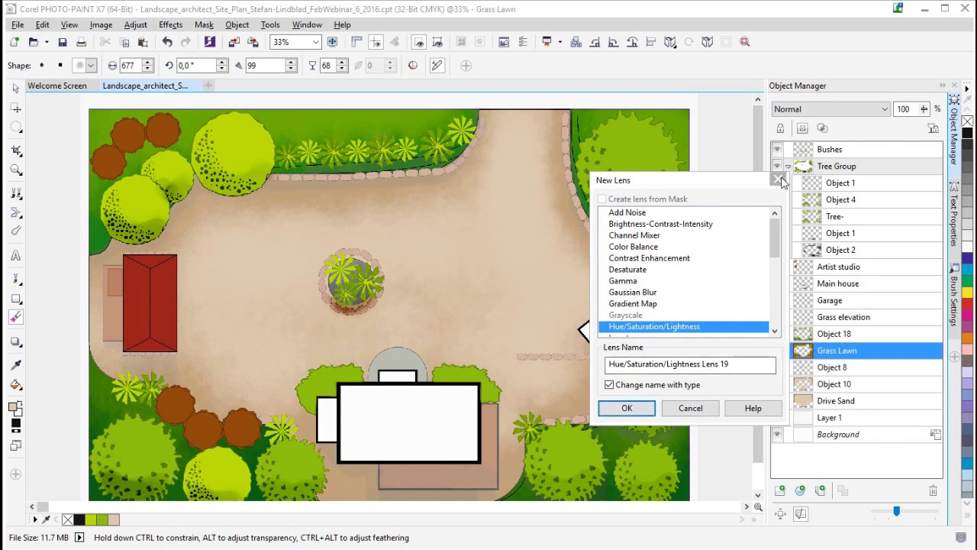
Try a Hue/Saturation/Lightness lens above the Bushes object with saturation -72, and discard it.
{"action": "left_click", "coordinate": [856, 152]}
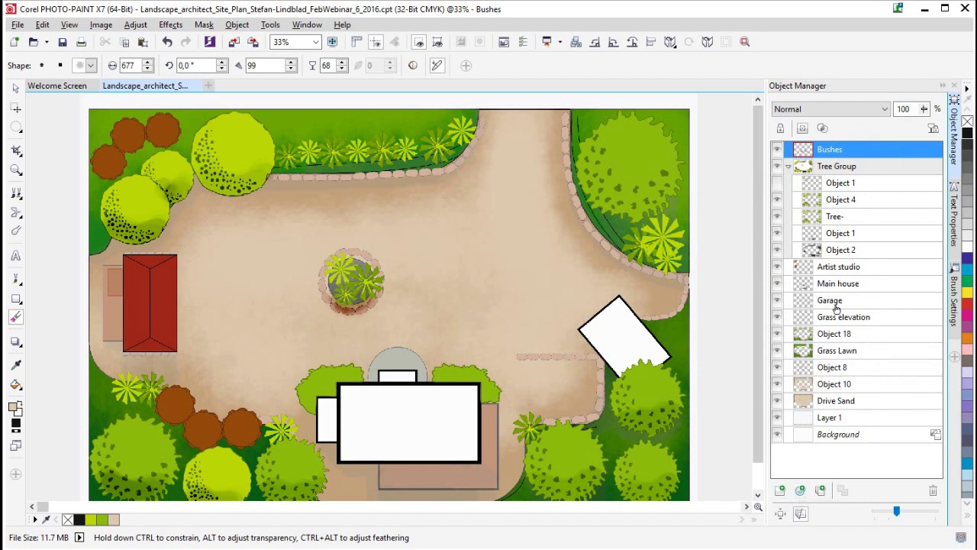
{"action": "left_click", "coordinate": [800, 491]}
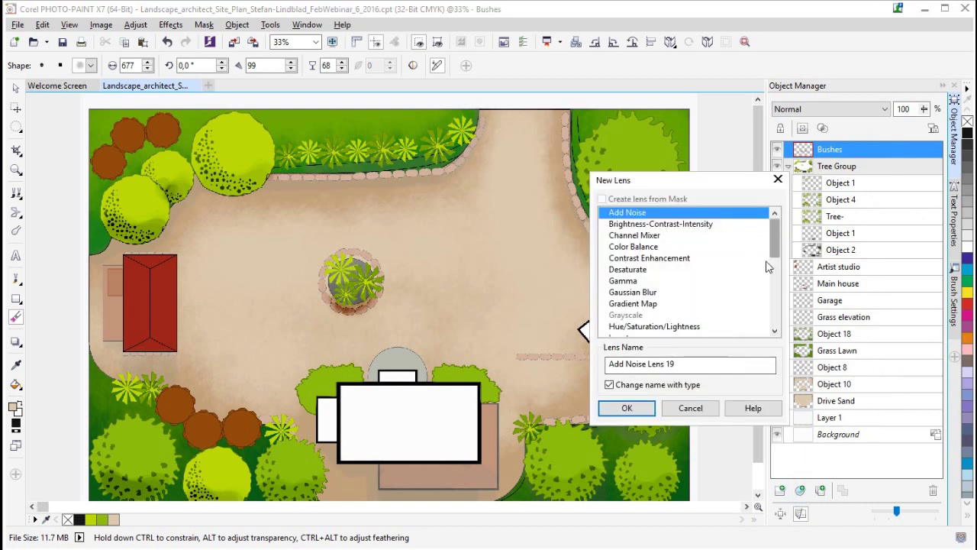
{"action": "left_click", "coordinate": [670, 327]}
{"action": "left_click", "coordinate": [640, 409]}
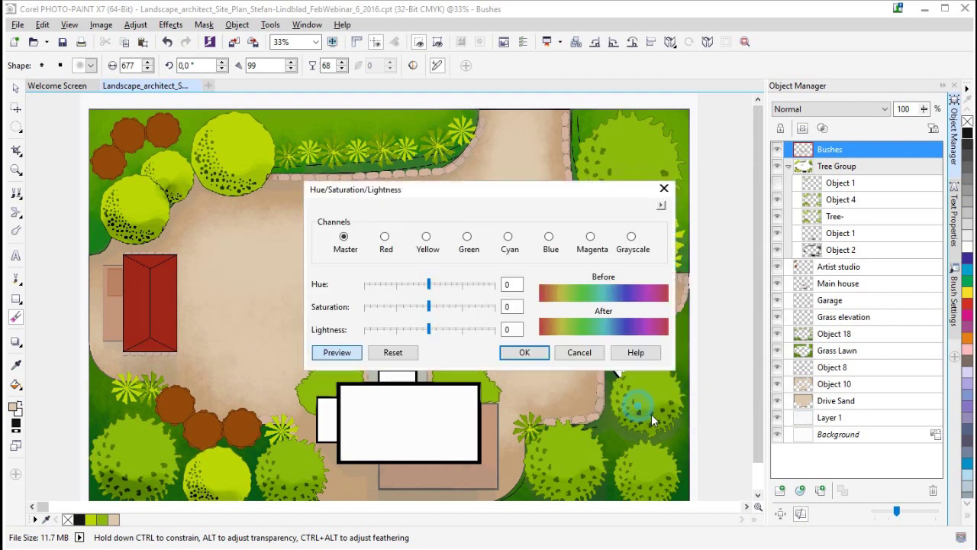
{"action": "left_click_drag", "start_coordinate": [412, 189], "coordinate": [700, 205]}
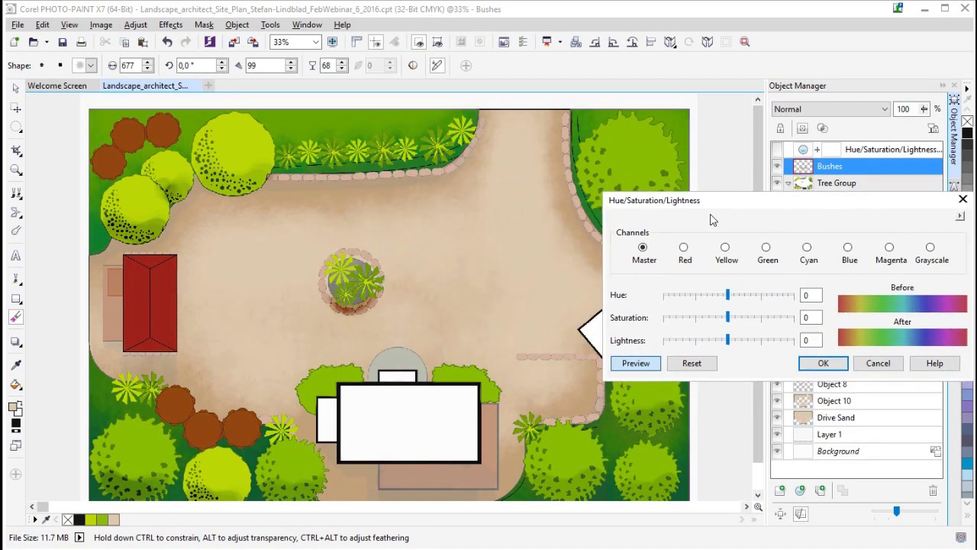
{"action": "left_click", "coordinate": [684, 319]}
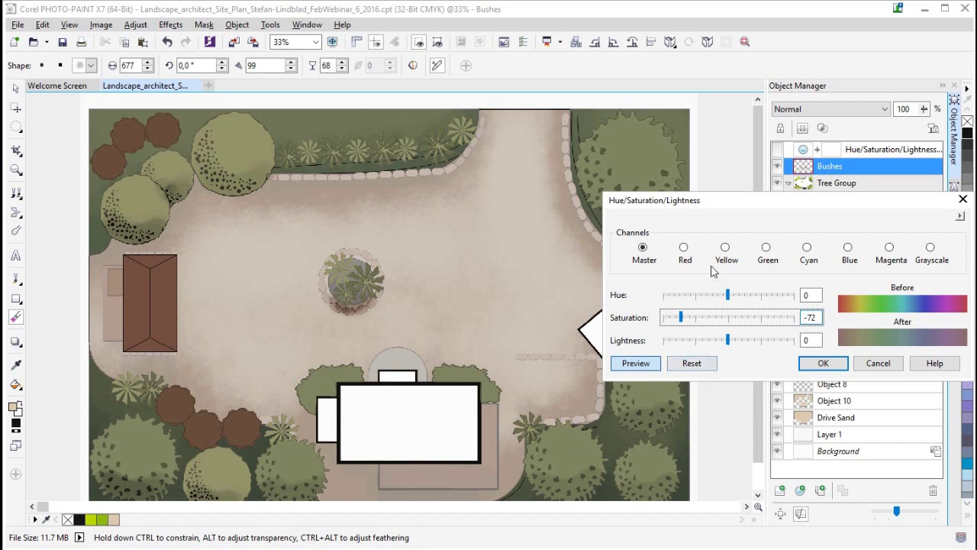
{"action": "mouse_move", "coordinate": [697, 207]}
{"action": "left_mouse_down"}
{"action": "mouse_move", "coordinate": [810, 233]}
{"action": "mouse_move", "coordinate": [683, 218]}
{"action": "left_mouse_up"}
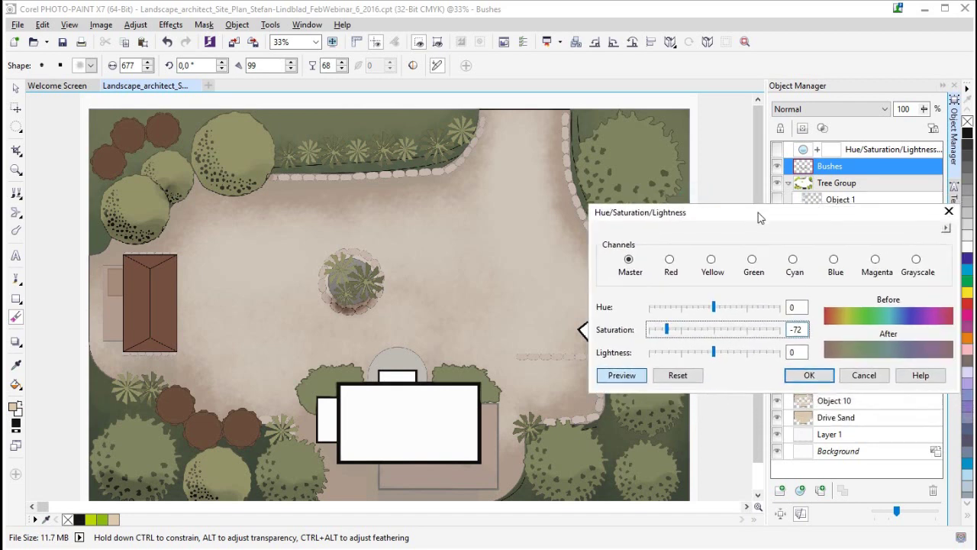
{"action": "left_click", "coordinate": [868, 378]}
Try an unmasked Hue/Saturation/Lightness lens above the Grass Lawn object with saturation -71, and discard it.
{"action": "left_click", "coordinate": [840, 353]}
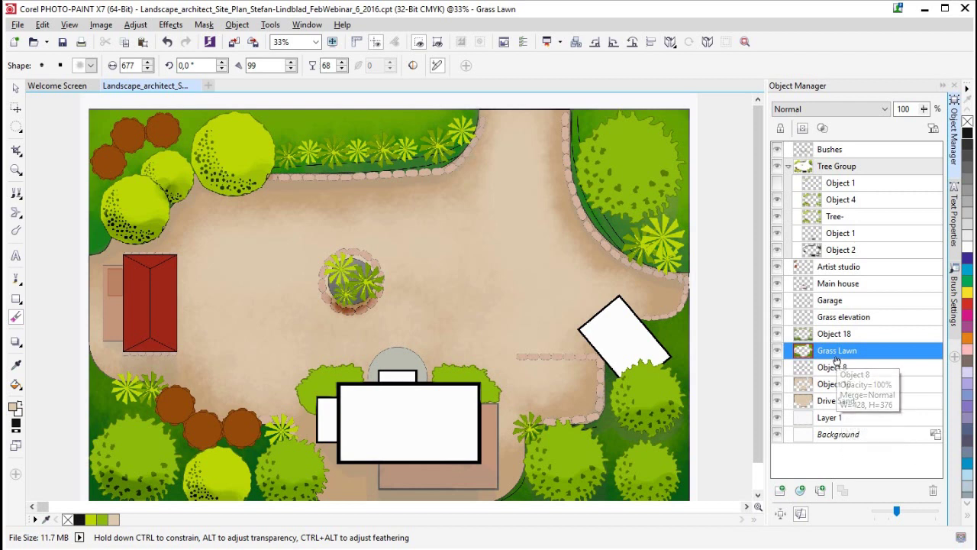
{"action": "left_click", "coordinate": [800, 490]}
{"action": "mouse_move", "coordinate": [775, 229]}
{"action": "left_mouse_down"}
{"action": "mouse_move", "coordinate": [776, 309]}
{"action": "mouse_move", "coordinate": [776, 243]}
{"action": "left_mouse_up"}
{"action": "left_click", "coordinate": [672, 327]}
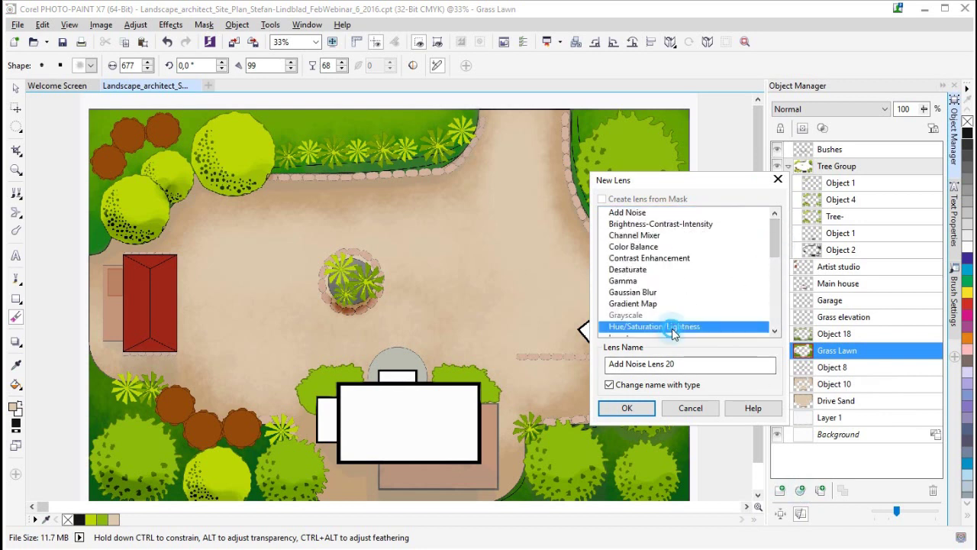
{"action": "left_click", "coordinate": [636, 409]}
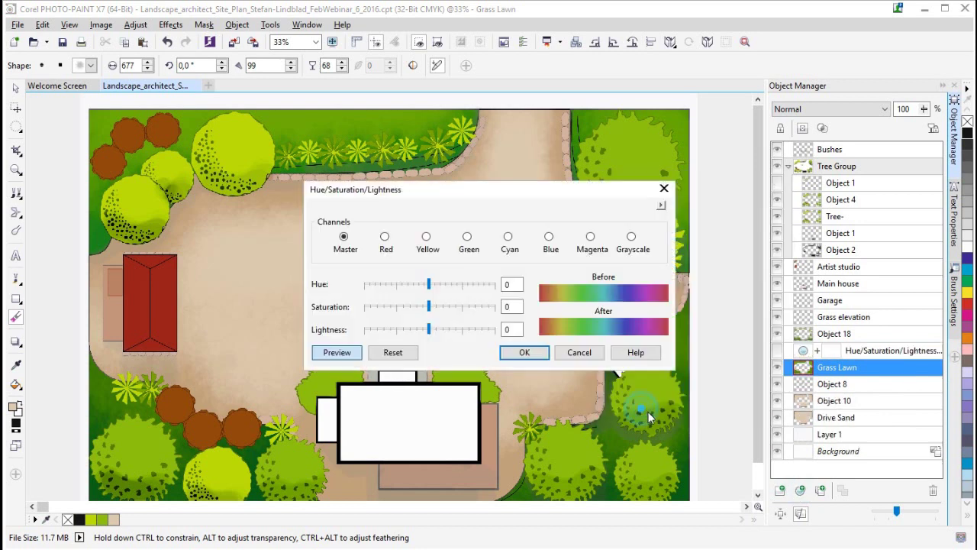
{"action": "left_click", "coordinate": [384, 307]}
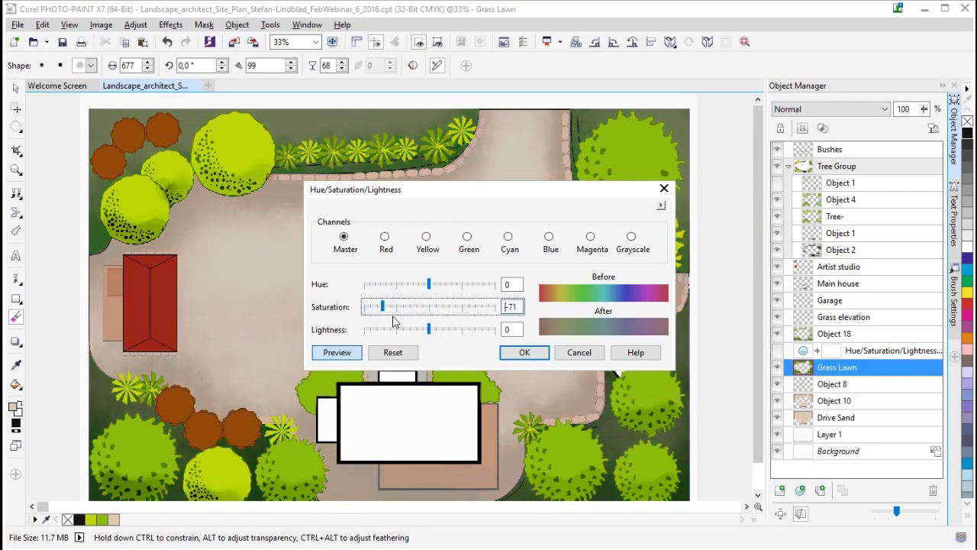
{"action": "left_click_drag", "start_coordinate": [373, 195], "coordinate": [774, 176]}
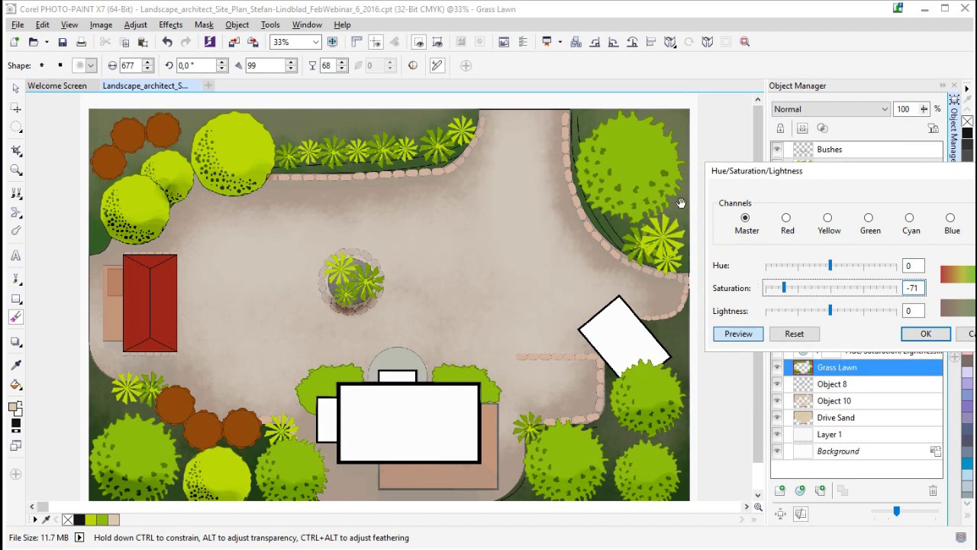
{"action": "left_click_drag", "start_coordinate": [851, 175], "coordinate": [821, 98]}
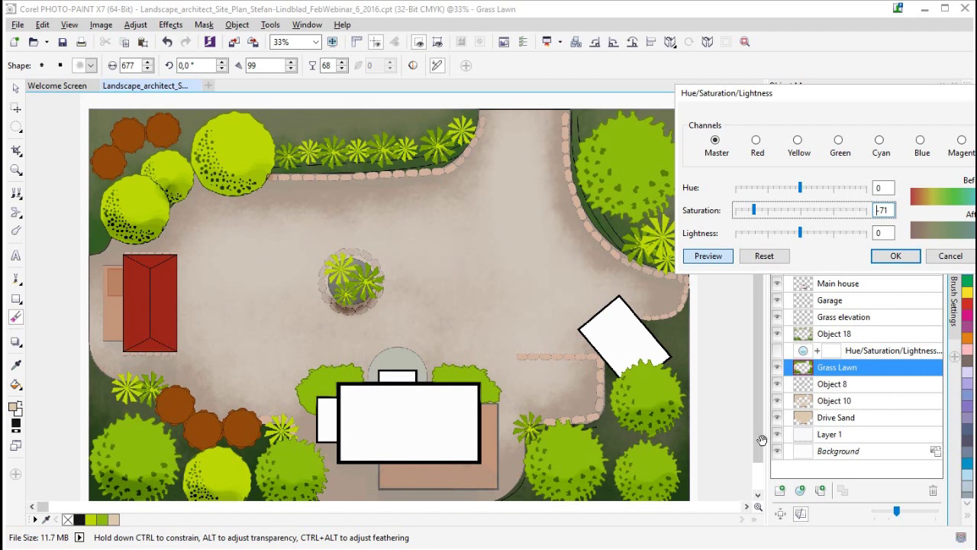
{"action": "left_click", "coordinate": [947, 258]}
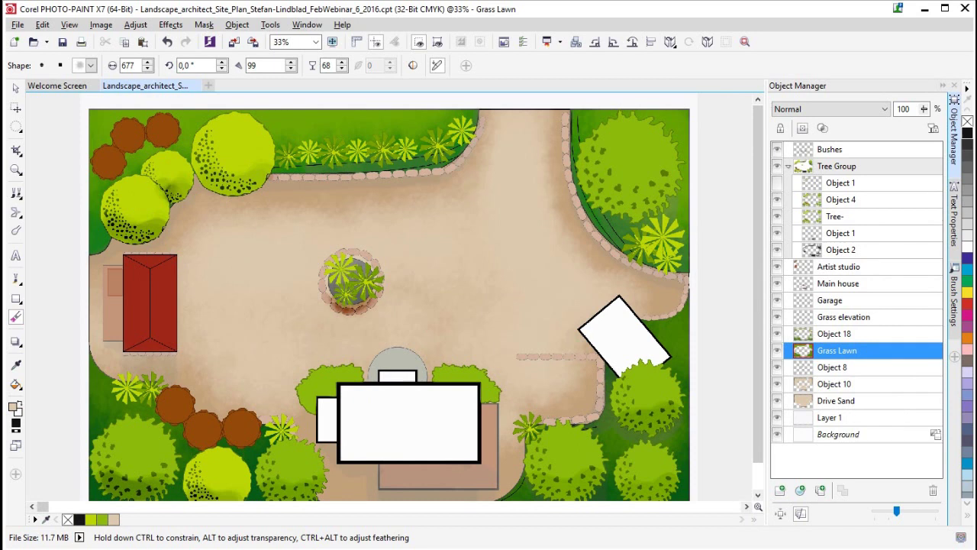
Create a mask from the Grass Lawn object and add a Hue/Saturation/Lightness lens based on that mask.
{"action": "key", "text": "ctrl+m"}
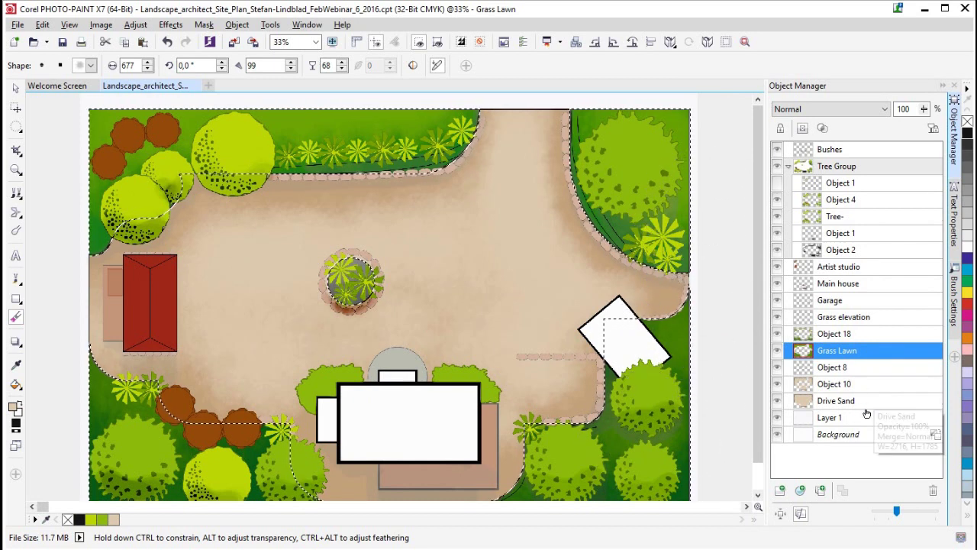
{"action": "left_click", "coordinate": [800, 490]}
{"action": "mouse_move", "coordinate": [775, 229]}
{"action": "left_mouse_down"}
{"action": "mouse_move", "coordinate": [774, 271]}
{"action": "mouse_move", "coordinate": [774, 228]}
{"action": "left_mouse_up"}
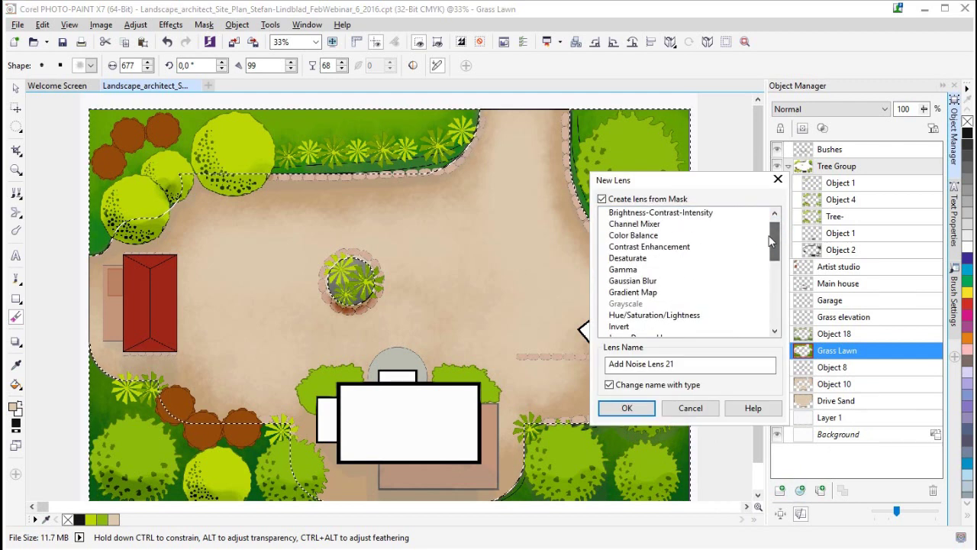
{"action": "left_click", "coordinate": [648, 316]}
{"action": "left_click", "coordinate": [641, 408]}
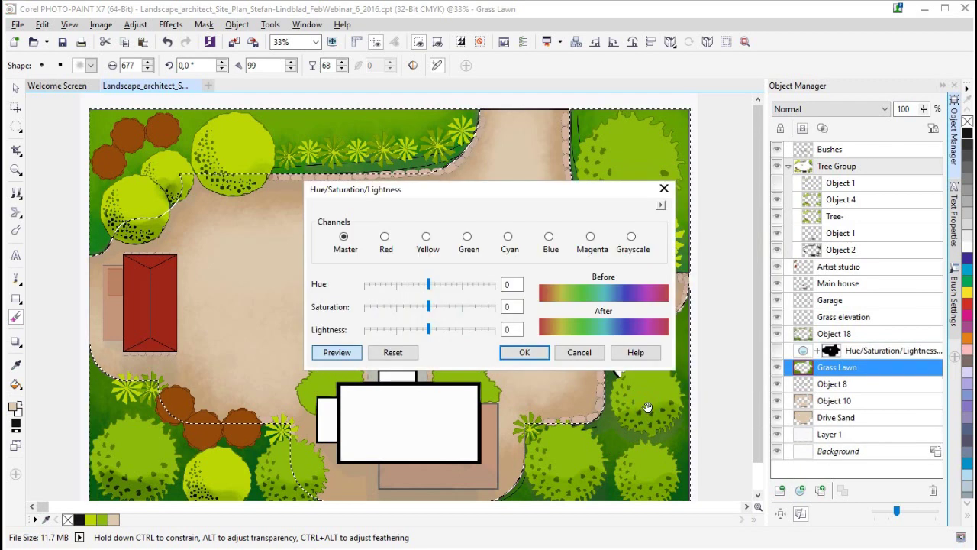
Set the masked lawn lens's saturation to -32 on the Master channel, apply the lens, and save the document.
{"action": "left_click", "coordinate": [384, 307]}
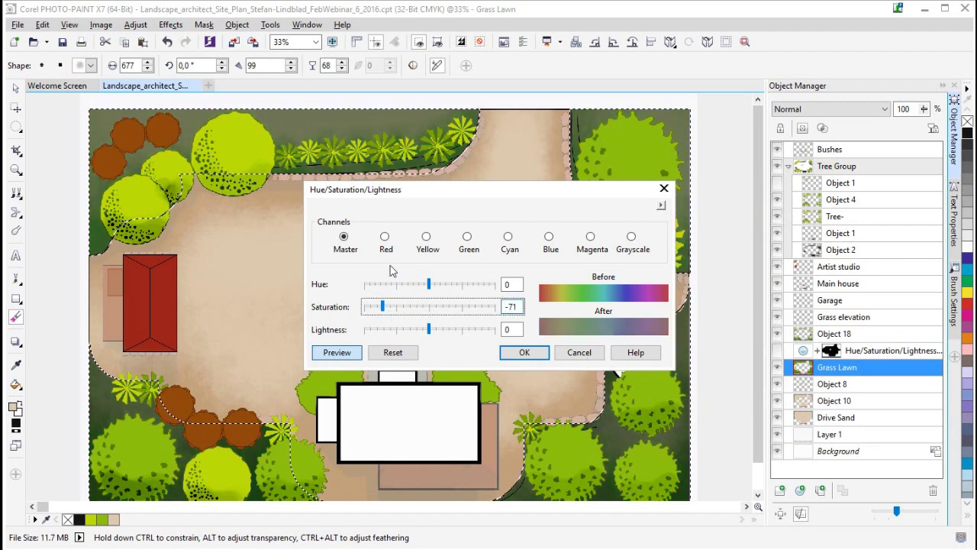
{"action": "left_click_drag", "start_coordinate": [383, 191], "coordinate": [823, 227]}
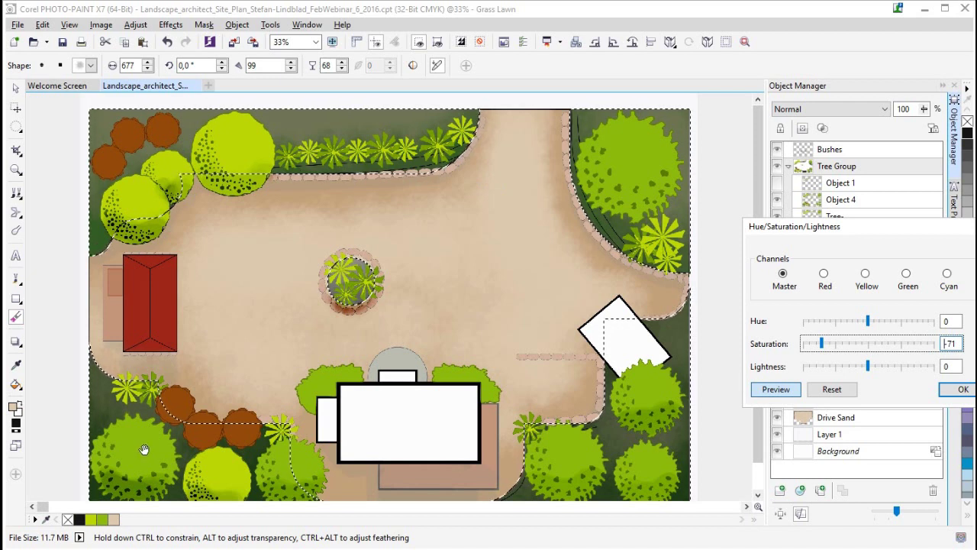
{"action": "left_click", "coordinate": [833, 345]}
{"action": "left_click", "coordinate": [839, 344]}
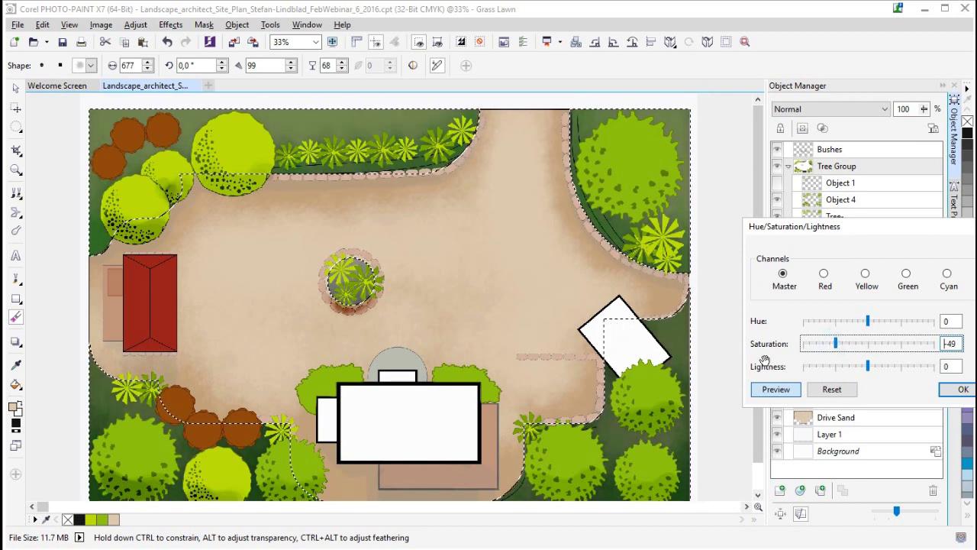
{"action": "left_click", "coordinate": [849, 348]}
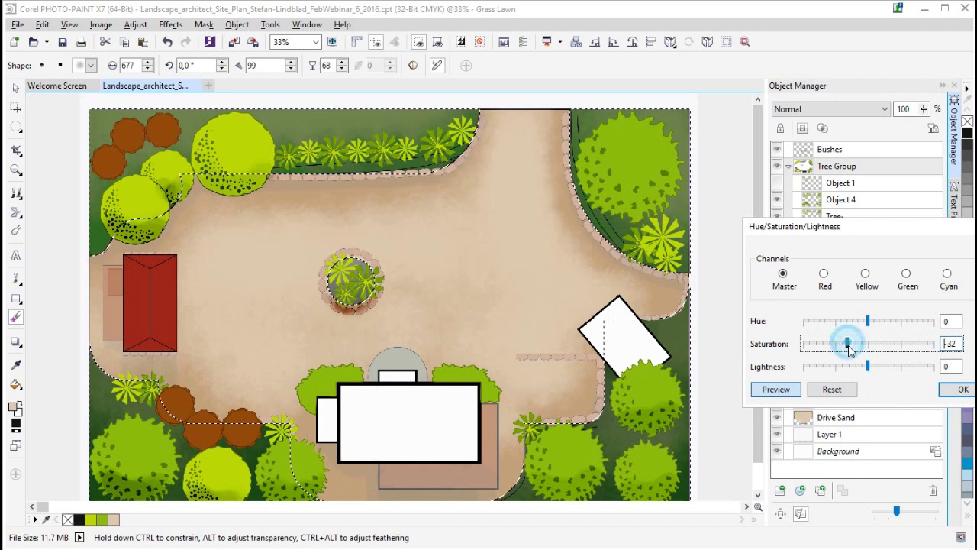
{"action": "left_click", "coordinate": [963, 390]}
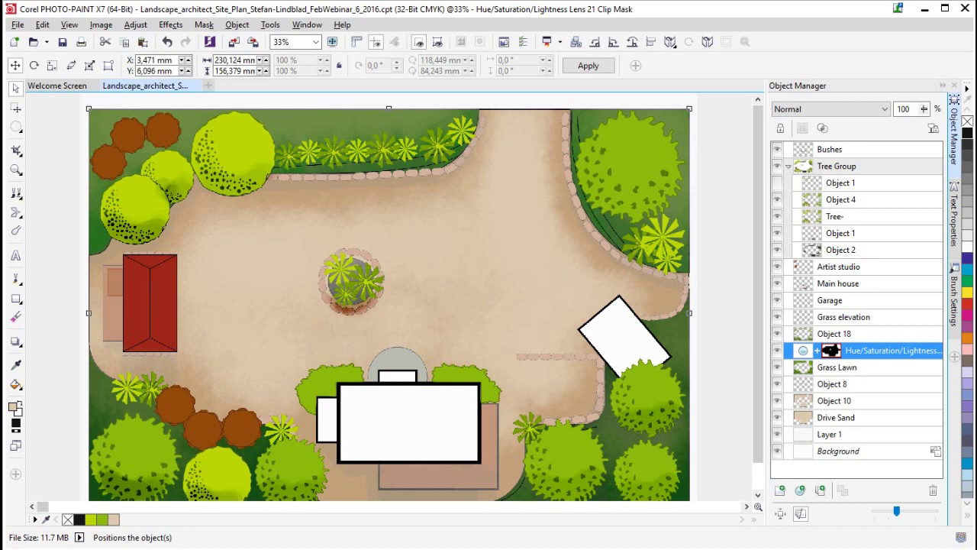
{"action": "key", "text": "ctrl+s"}
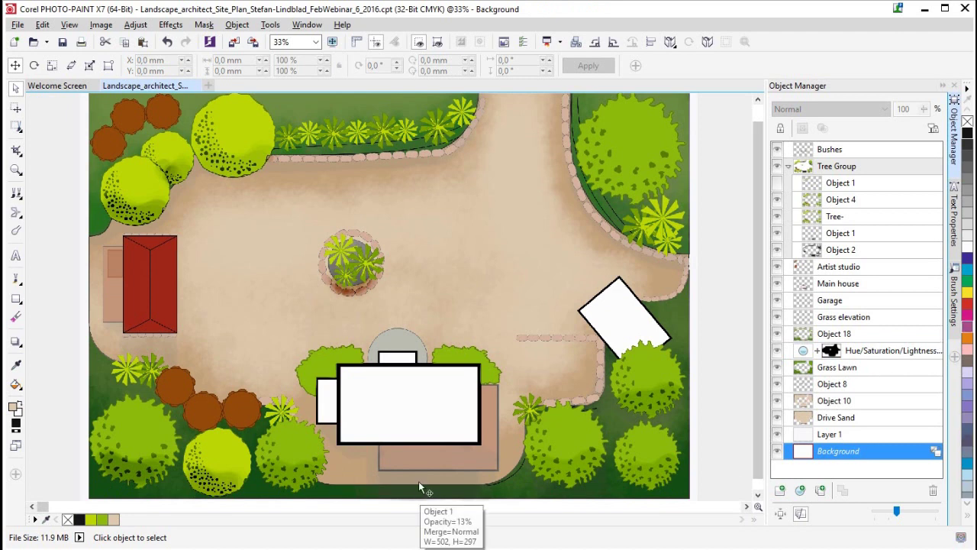
{"action": "scroll", "coordinate": [418, 481], "scroll_direction": "up", "scroll_amount": 1}
{"action": "scroll", "coordinate": [442, 402], "scroll_direction": "up", "scroll_amount": 1}
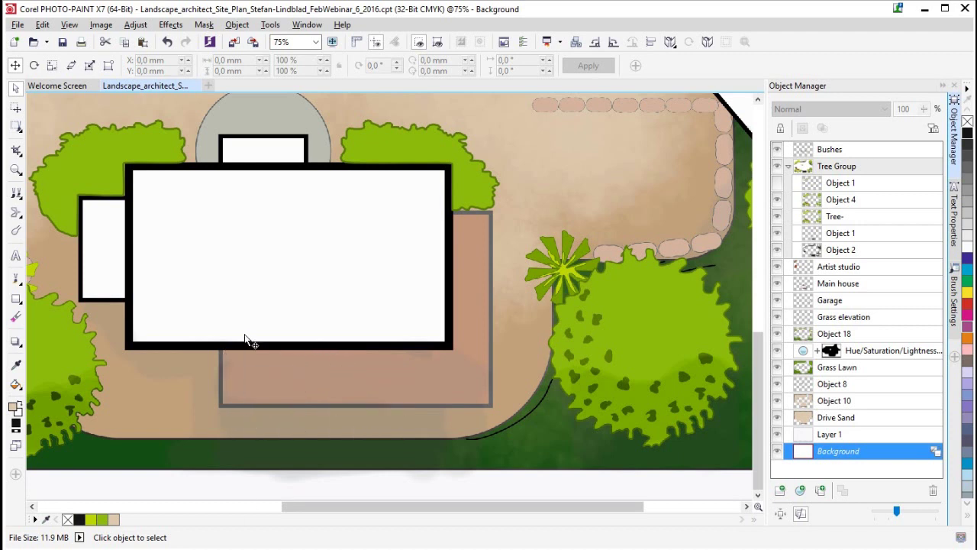
{"action": "mouse_move", "coordinate": [419, 544]}
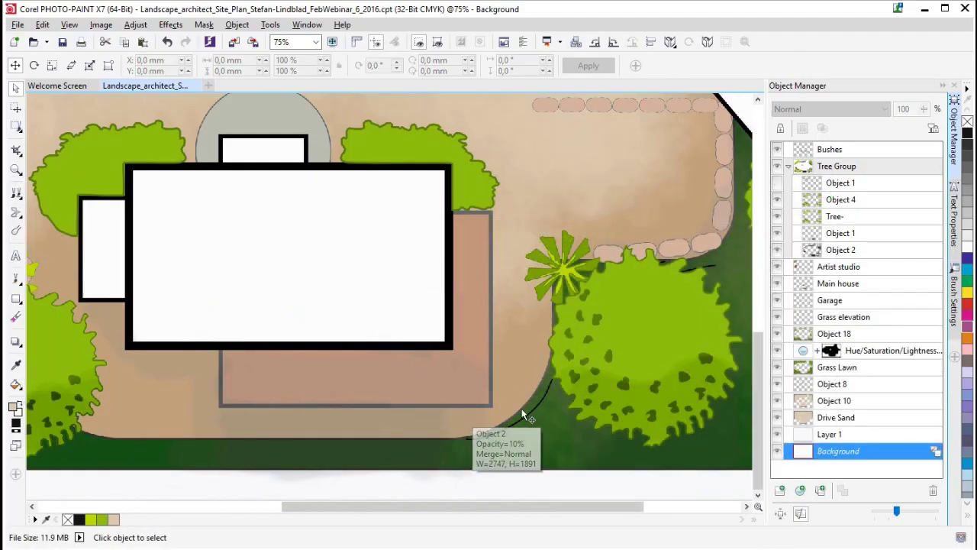
{"action": "left_click", "coordinate": [172, 26]}
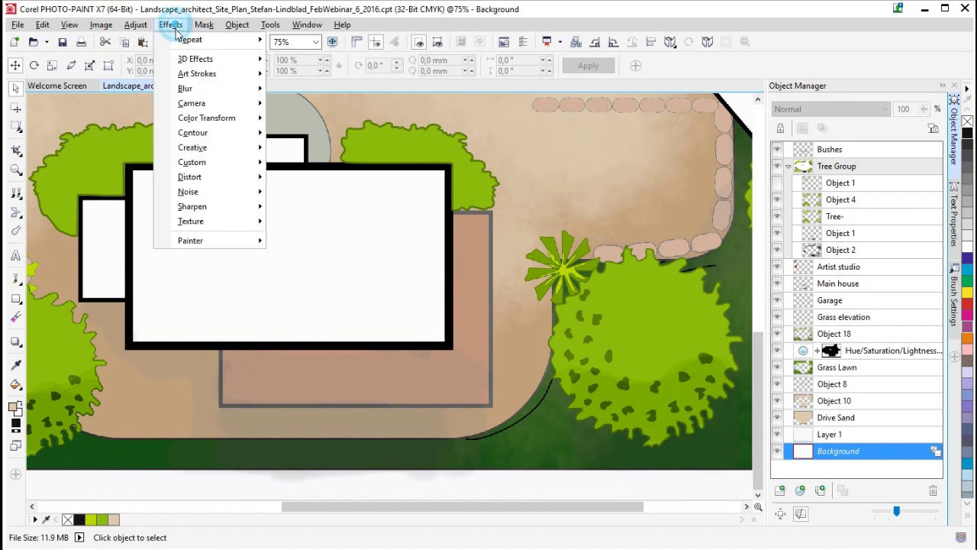
{"action": "mouse_move", "coordinate": [197, 226]}
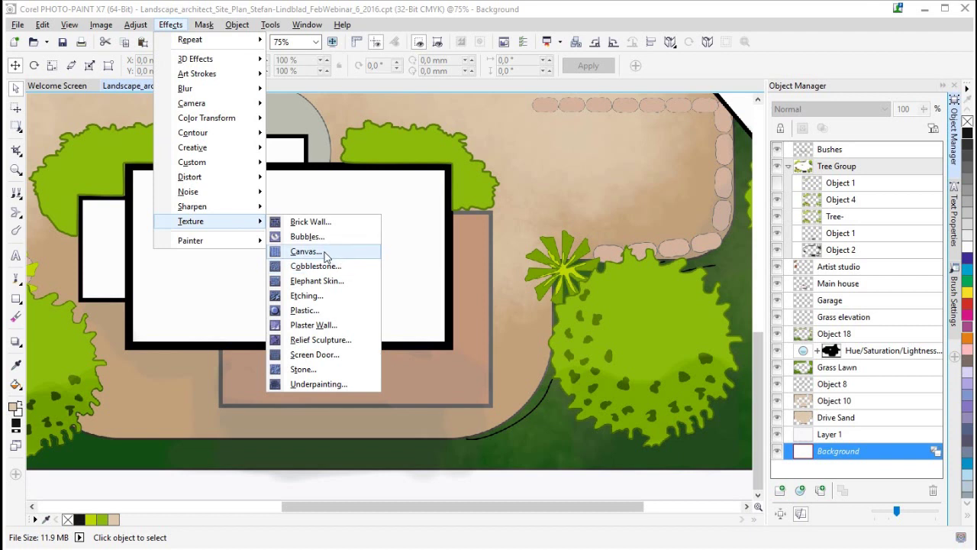
{"action": "left_click", "coordinate": [529, 10]}
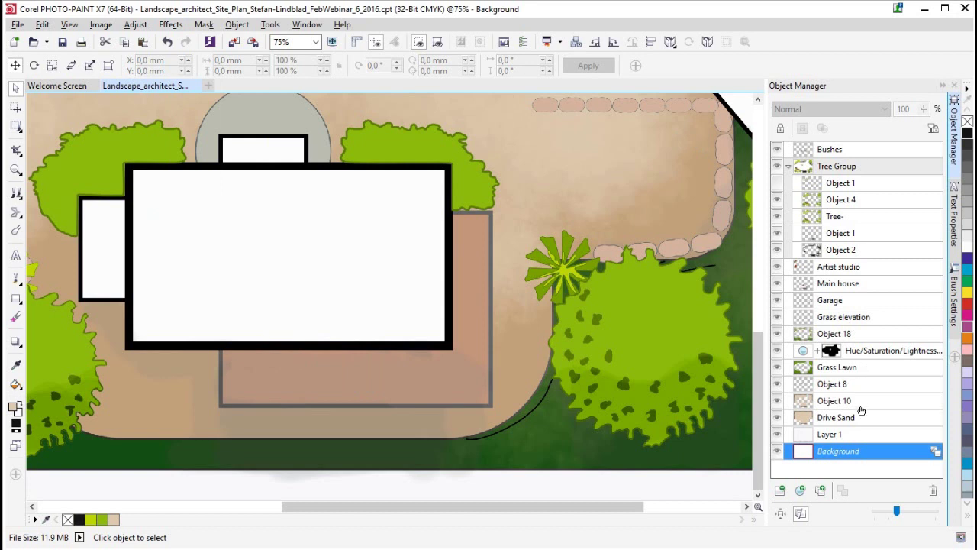
Select the Main house object and toggle its visibility off and on to check what it covers.
{"action": "left_click", "coordinate": [473, 254]}
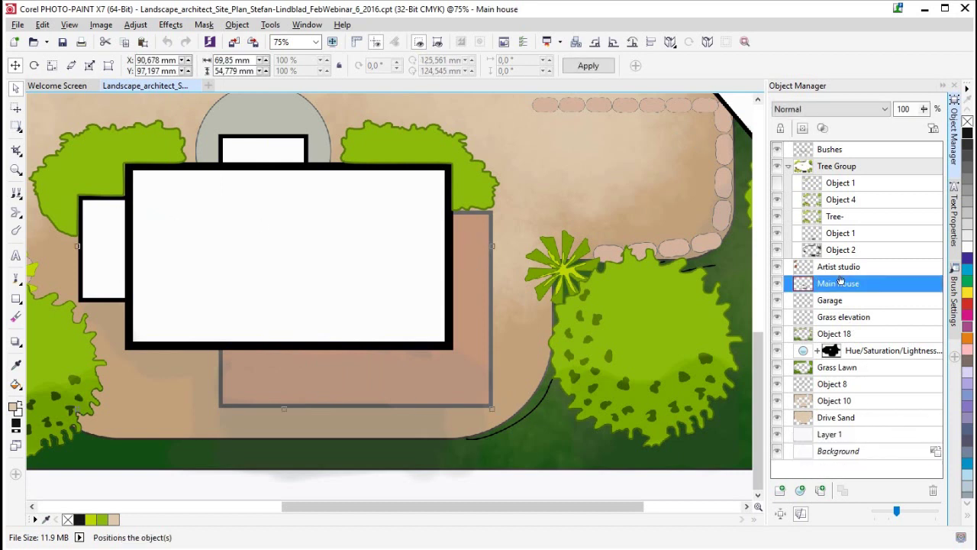
{"action": "left_click", "coordinate": [775, 287]}
{"action": "left_click", "coordinate": [776, 289]}
{"action": "left_click", "coordinate": [778, 286]}
{"action": "left_click", "coordinate": [779, 287]}
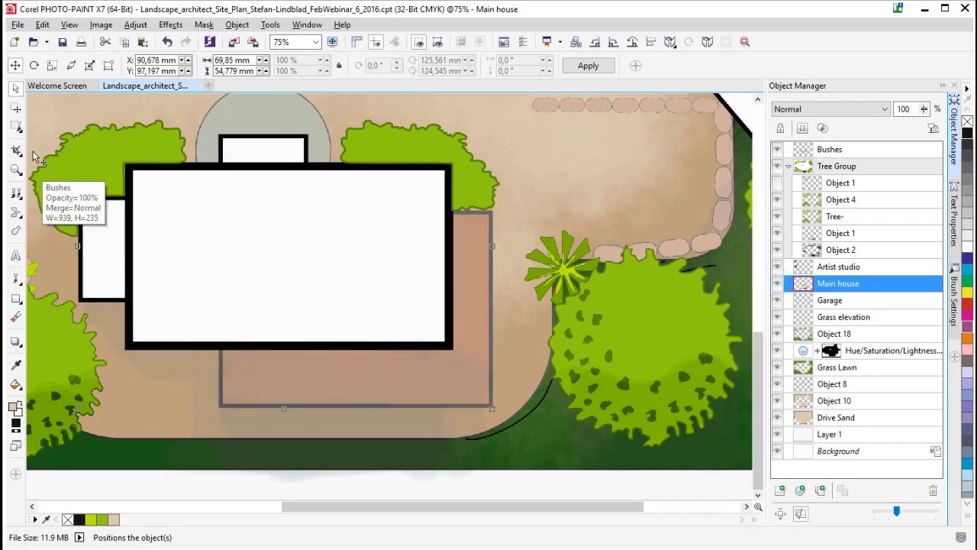
Mask the L-shaped terrace around the main house with overlapping additive rectangle masks inside its grey border.
{"action": "left_click", "coordinate": [17, 128]}
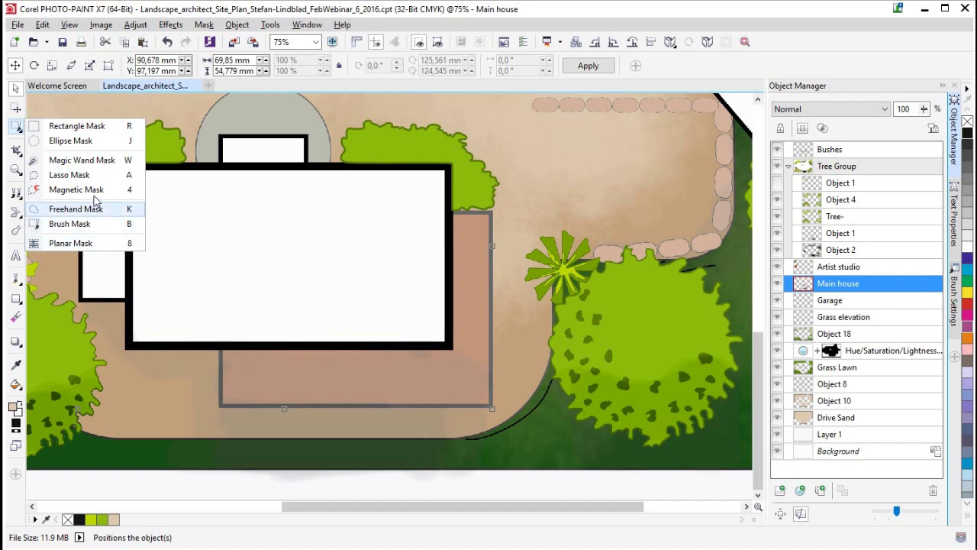
{"action": "left_click", "coordinate": [80, 127]}
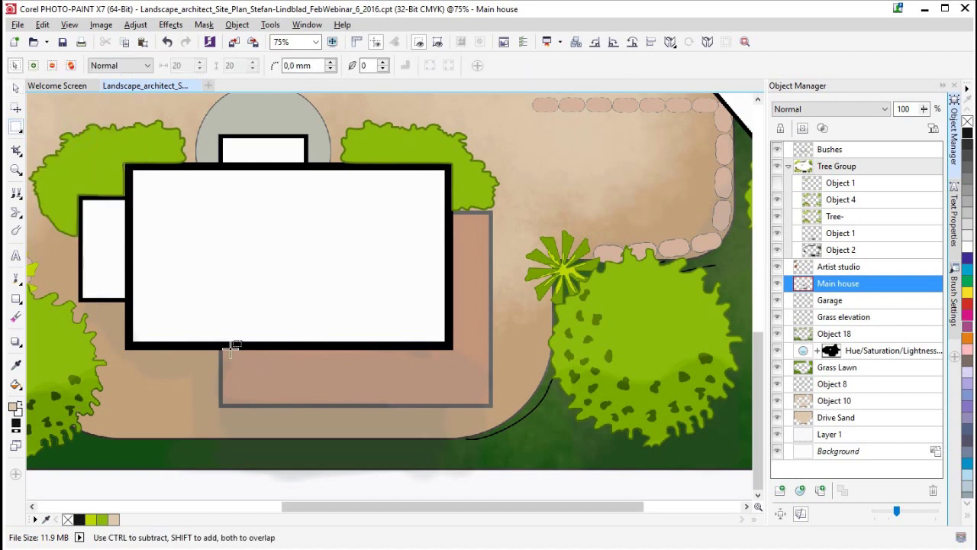
{"action": "left_click", "coordinate": [16, 126]}
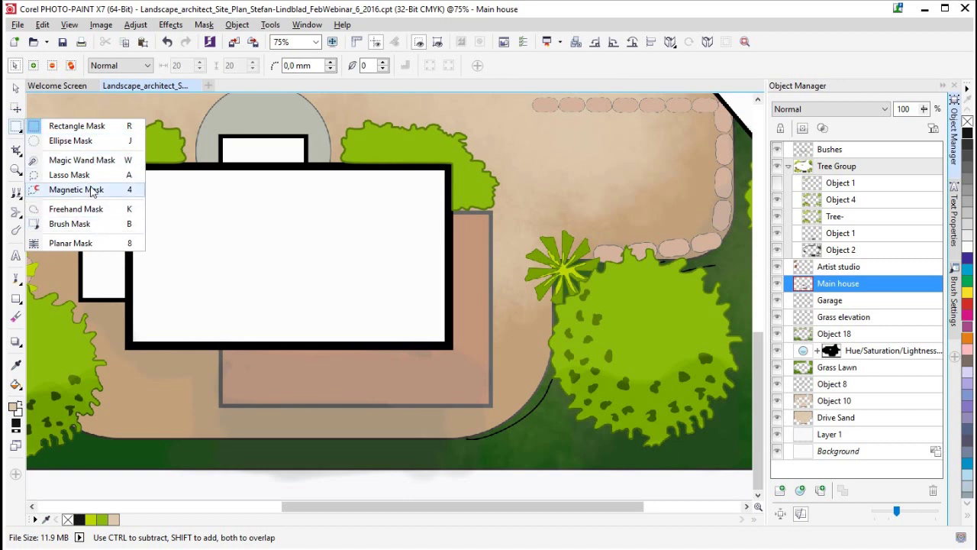
{"action": "left_click", "coordinate": [77, 126]}
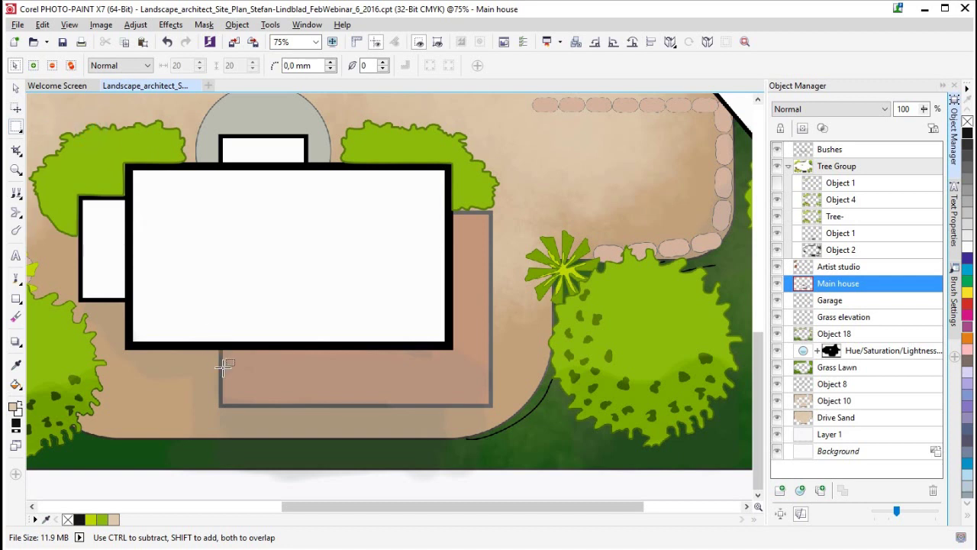
{"action": "left_click_drag", "start_coordinate": [223, 350], "coordinate": [489, 403]}
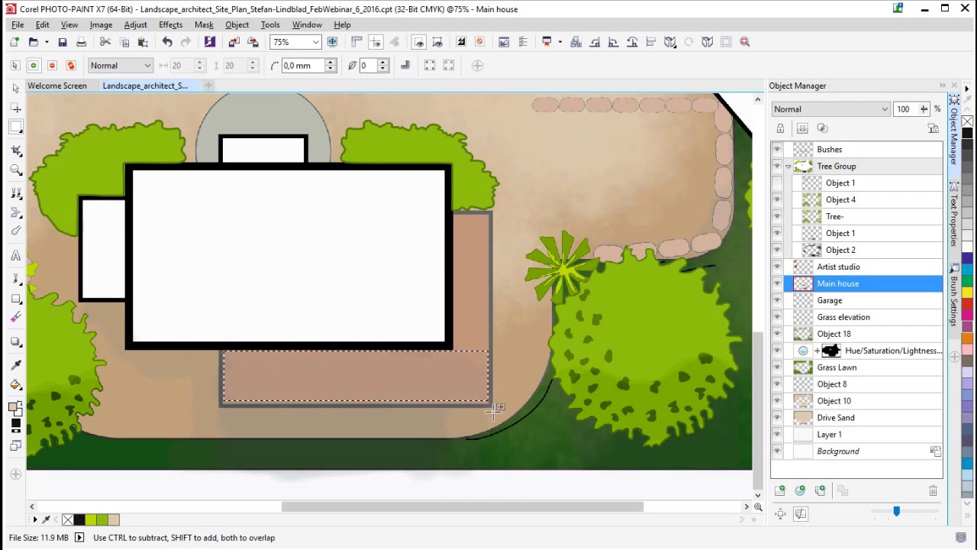
{"action": "left_click_drag", "start_coordinate": [455, 216], "coordinate": [492, 402]}
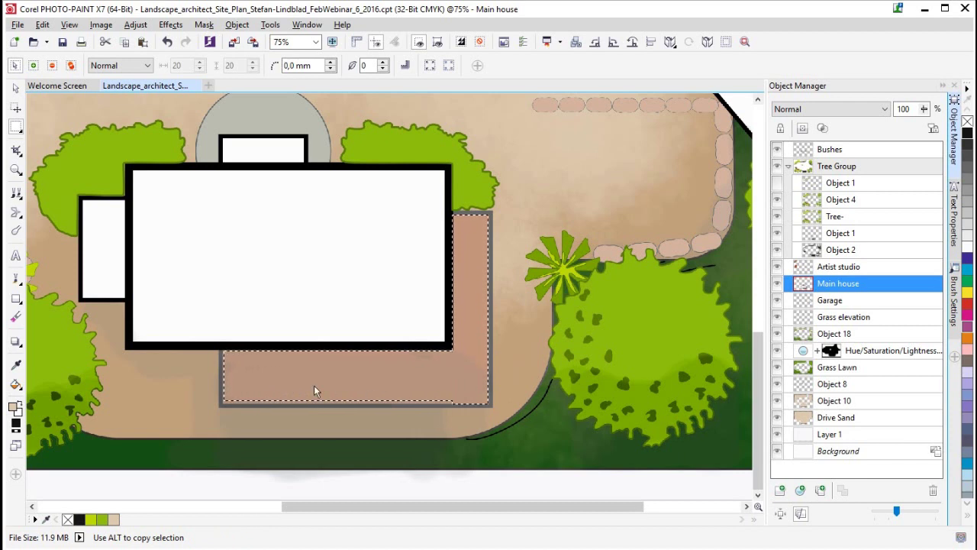
{"action": "left_click_drag", "start_coordinate": [224, 349], "coordinate": [489, 405]}
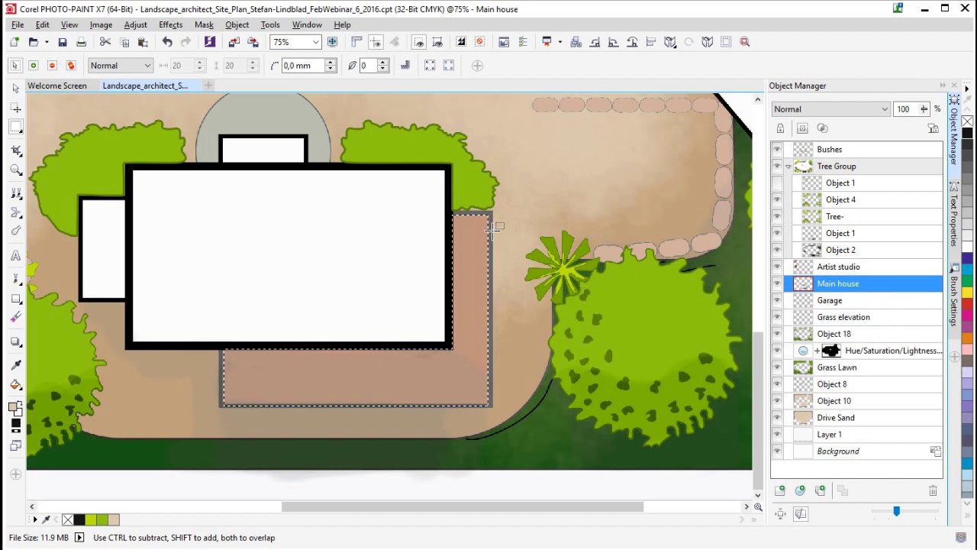
Copy the masked terrace area to a new object and place it above Main house inside a new group.
{"action": "key", "text": "ctrl+Up"}
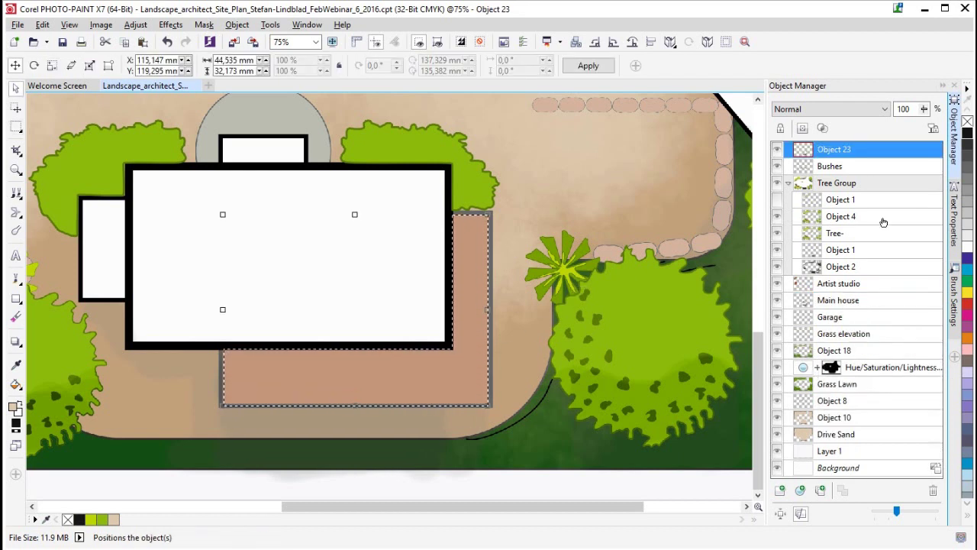
{"action": "left_click_drag", "start_coordinate": [840, 149], "coordinate": [869, 300]}
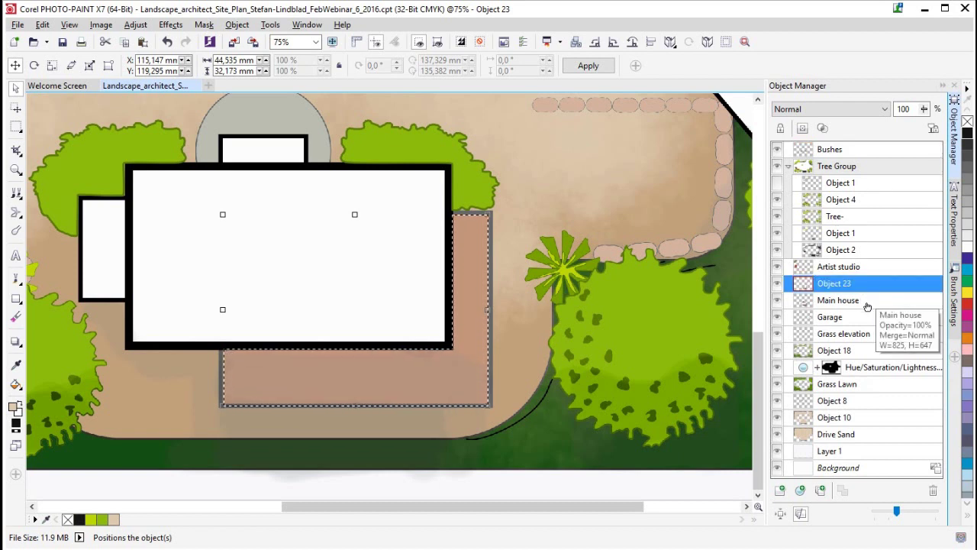
{"action": "left_click", "coordinate": [843, 300]}
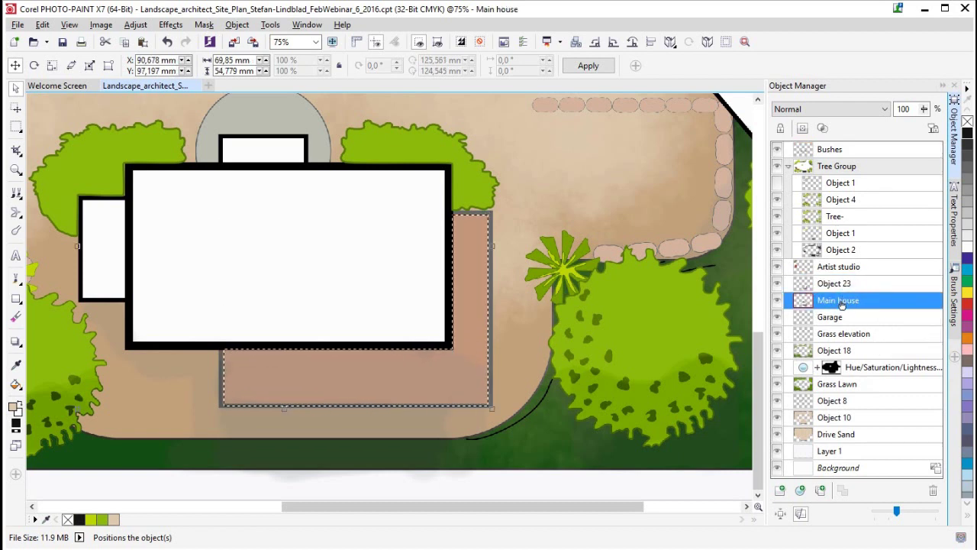
{"action": "right_click", "coordinate": [842, 303]}
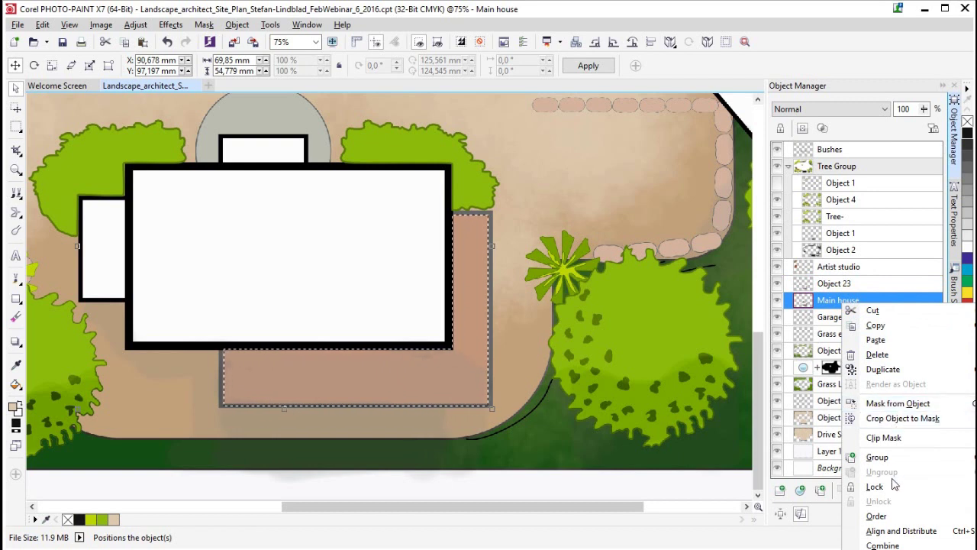
{"action": "left_click", "coordinate": [877, 457]}
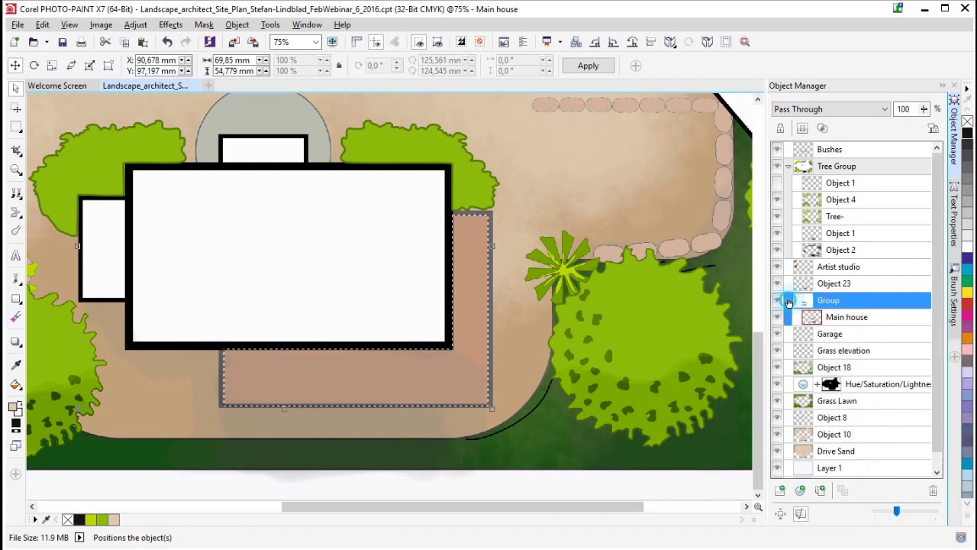
{"action": "left_click", "coordinate": [838, 284]}
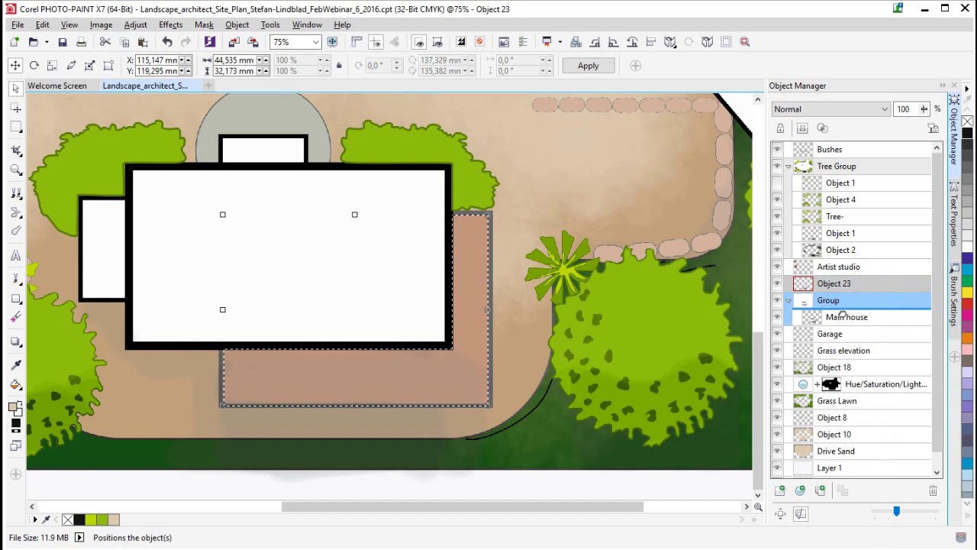
{"action": "left_click_drag", "start_coordinate": [843, 319], "coordinate": [845, 319]}
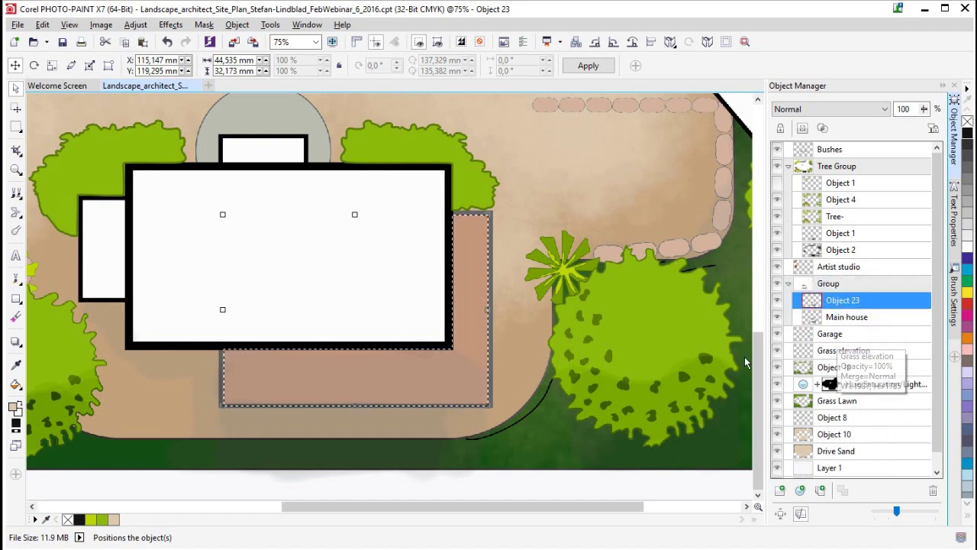
Apply the Canvas texture effect to the terrace object with emboss at 60%, and remove the mask.
{"action": "left_click", "coordinate": [169, 25]}
{"action": "mouse_move", "coordinate": [198, 226]}
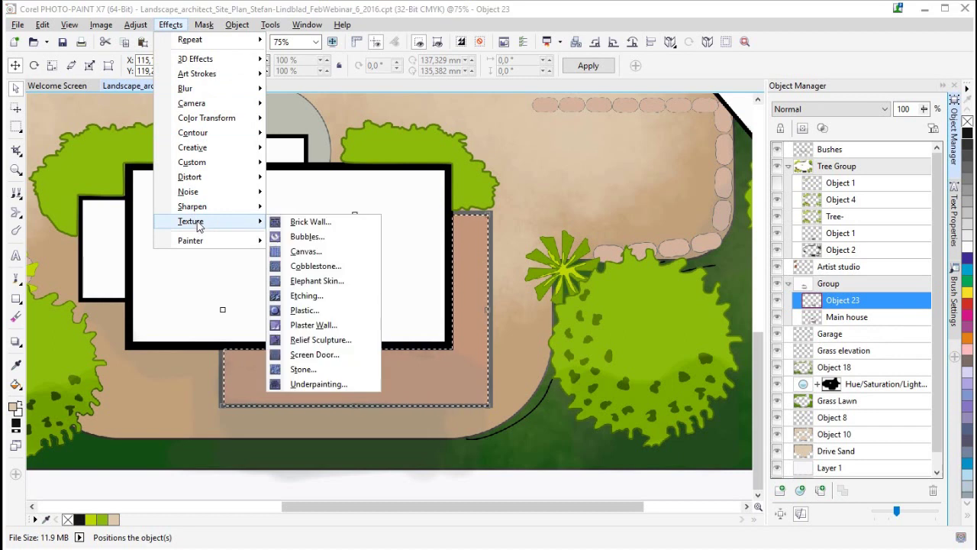
{"action": "left_click", "coordinate": [306, 251]}
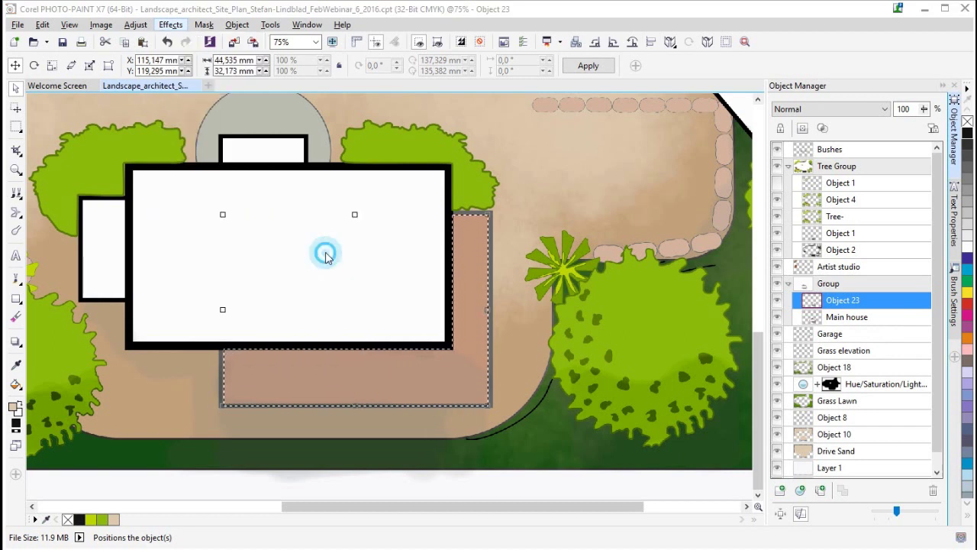
{"action": "left_click_drag", "start_coordinate": [902, 237], "coordinate": [682, 129]}
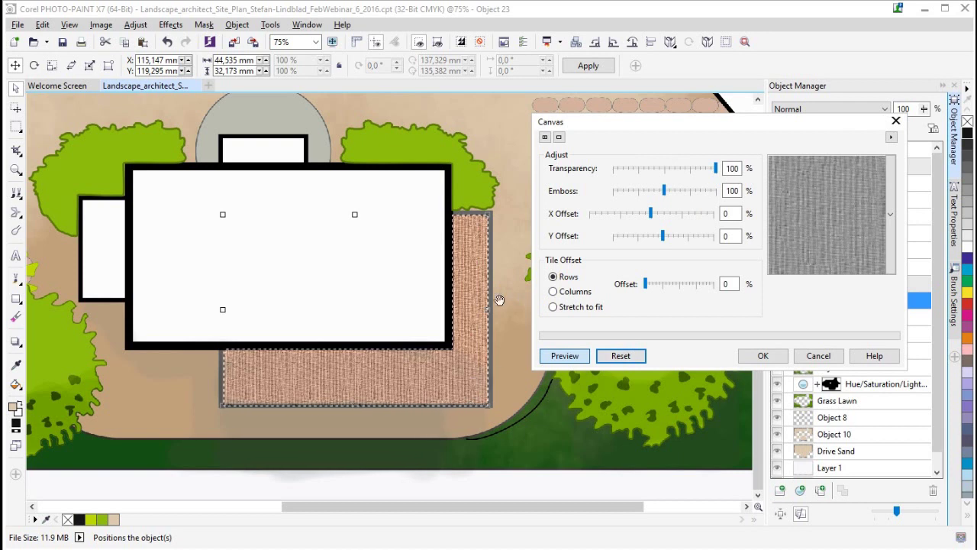
{"action": "left_click", "coordinate": [891, 214]}
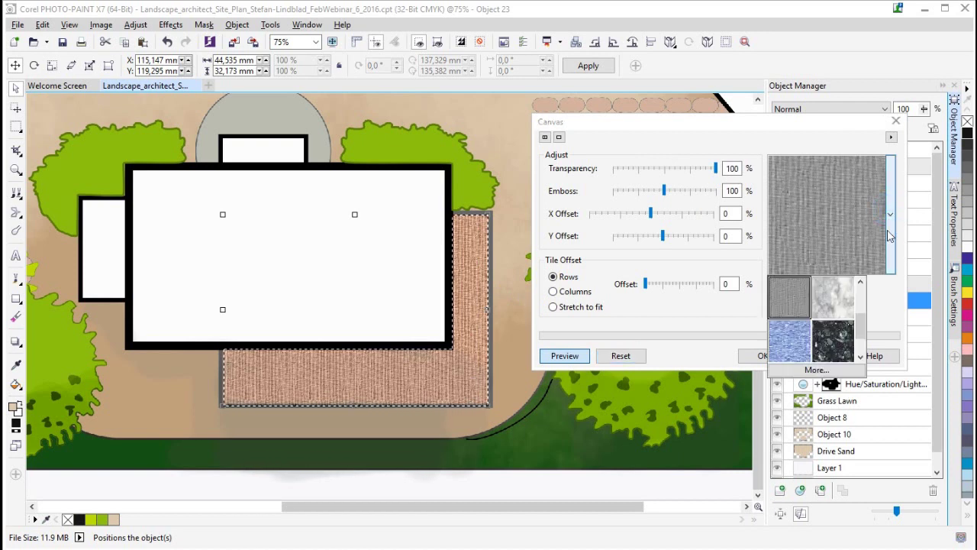
{"action": "left_click_drag", "start_coordinate": [858, 328], "coordinate": [859, 284]}
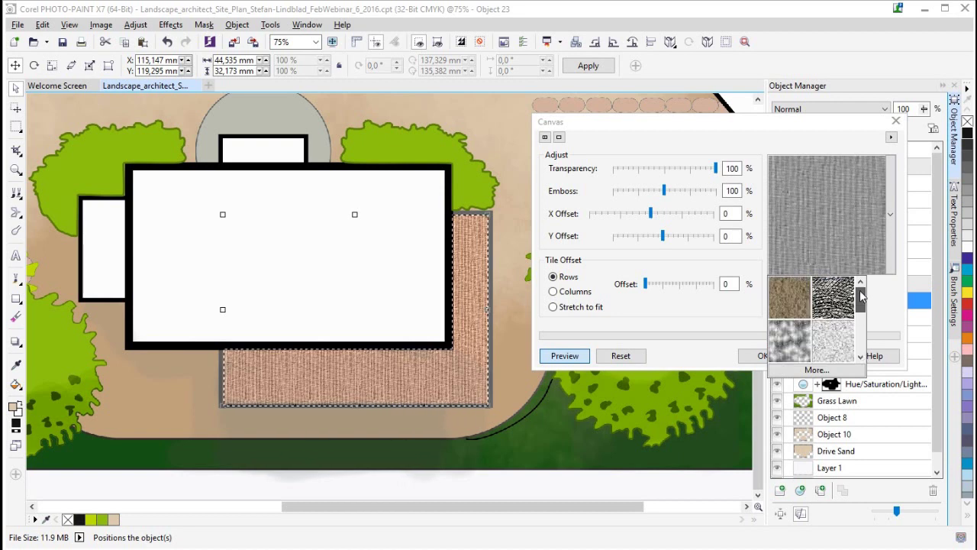
{"action": "left_click", "coordinate": [892, 233]}
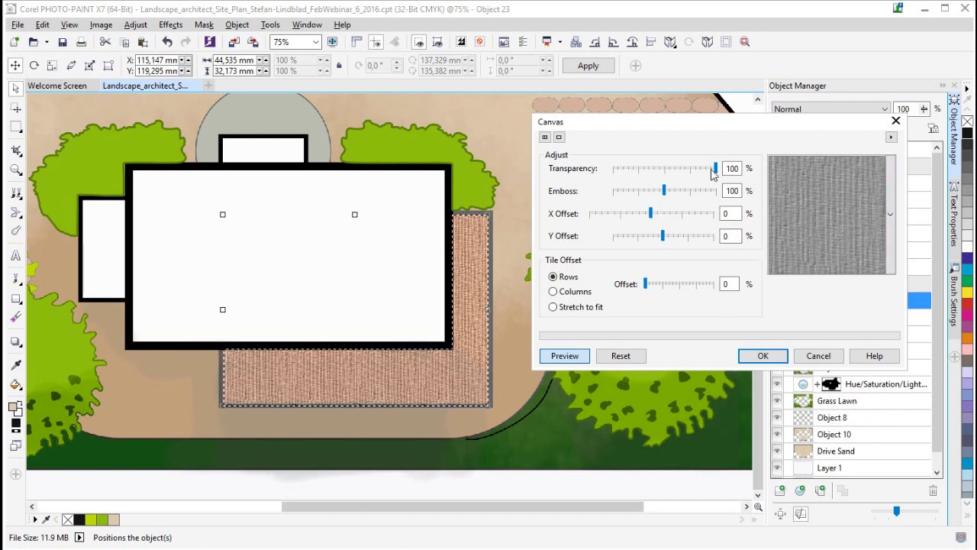
{"action": "left_click", "coordinate": [653, 192]}
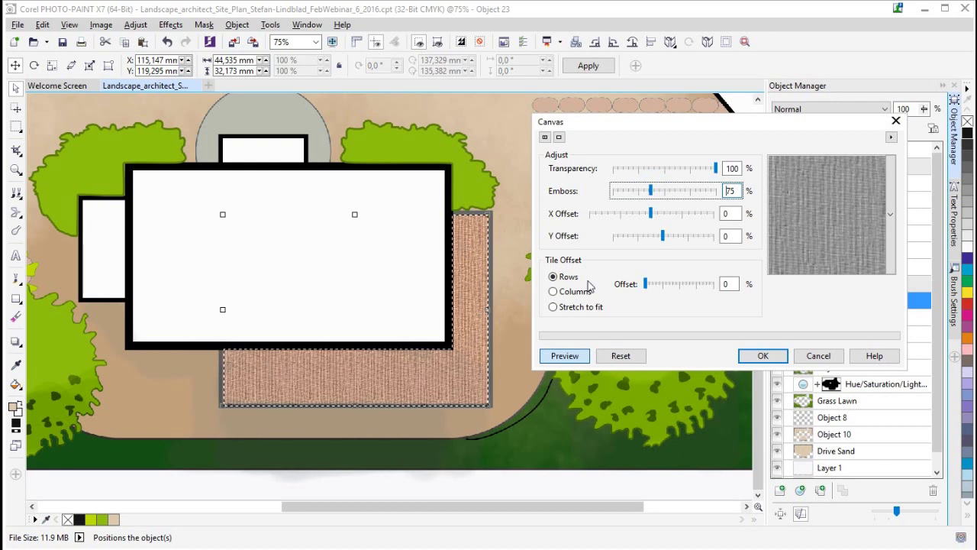
{"action": "left_click_drag", "start_coordinate": [645, 194], "coordinate": [642, 196]}
{"action": "left_click", "coordinate": [763, 359]}
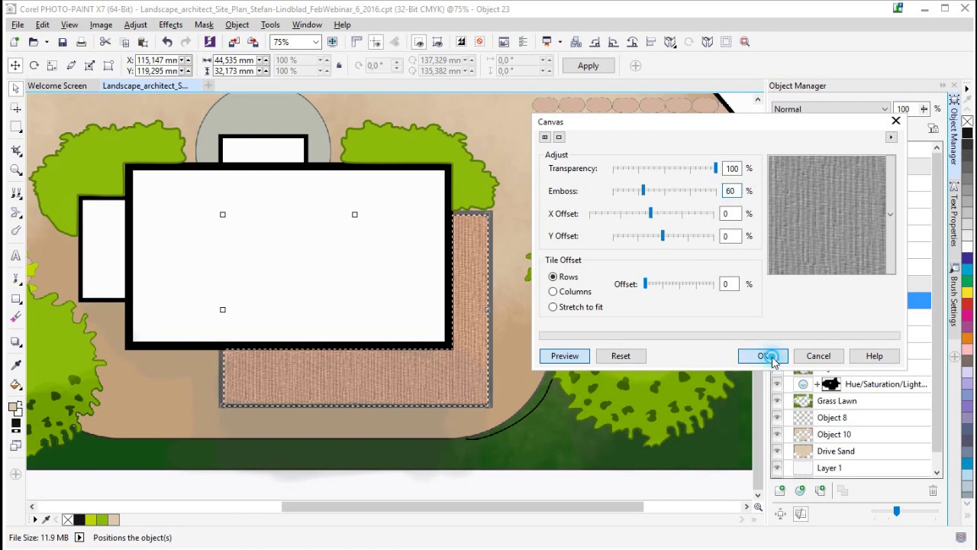
{"action": "left_click", "coordinate": [480, 41]}
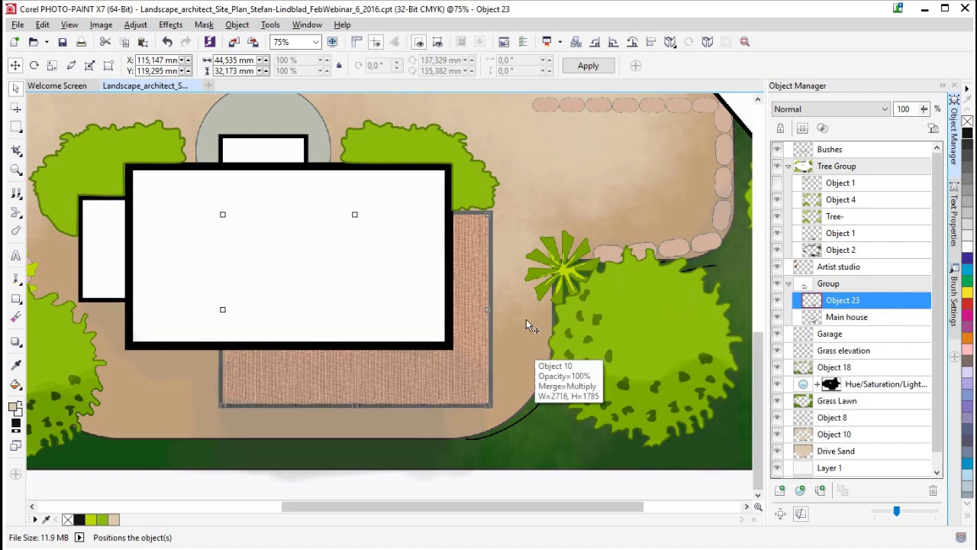
Add a new empty object above Object 10 and inspect the bitmap pattern fill settings without changing them.
{"action": "key", "text": "F4"}
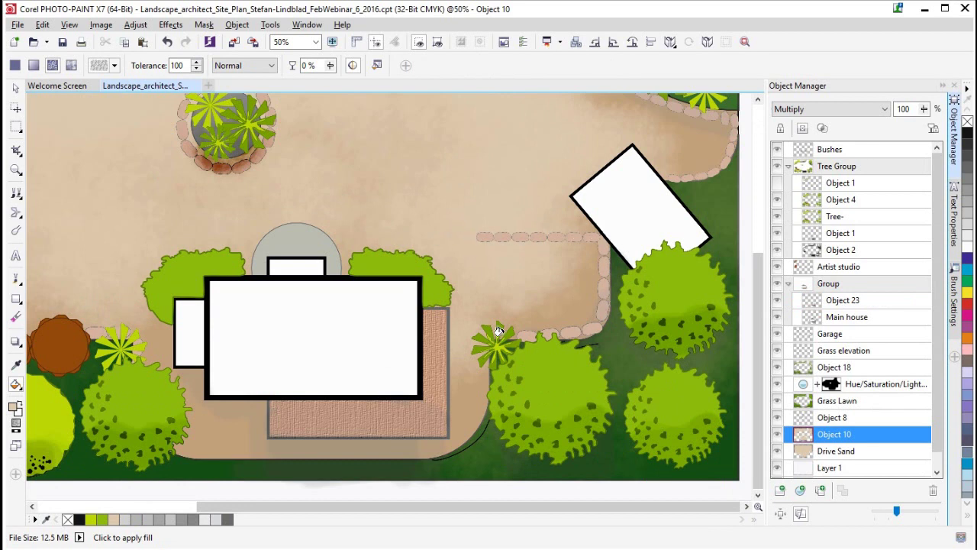
{"action": "left_click", "coordinate": [779, 491]}
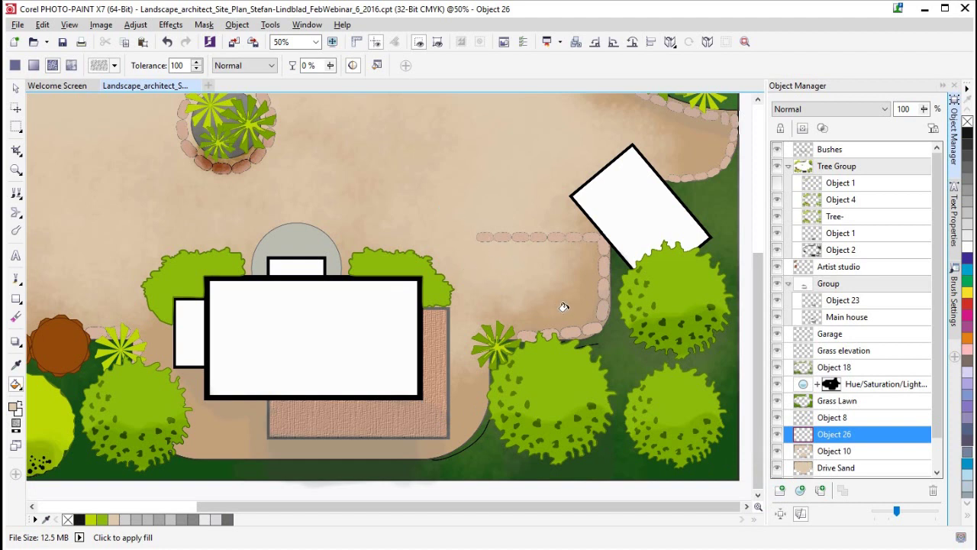
{"action": "double_click", "coordinate": [16, 382]}
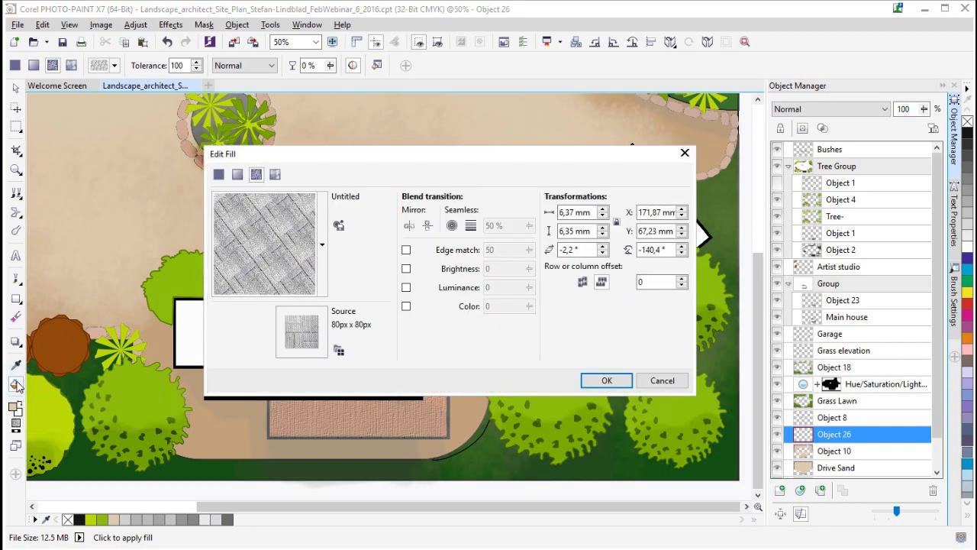
{"action": "mouse_move", "coordinate": [297, 152]}
{"action": "left_mouse_down"}
{"action": "mouse_move", "coordinate": [353, 155]}
{"action": "mouse_move", "coordinate": [306, 163]}
{"action": "left_mouse_up"}
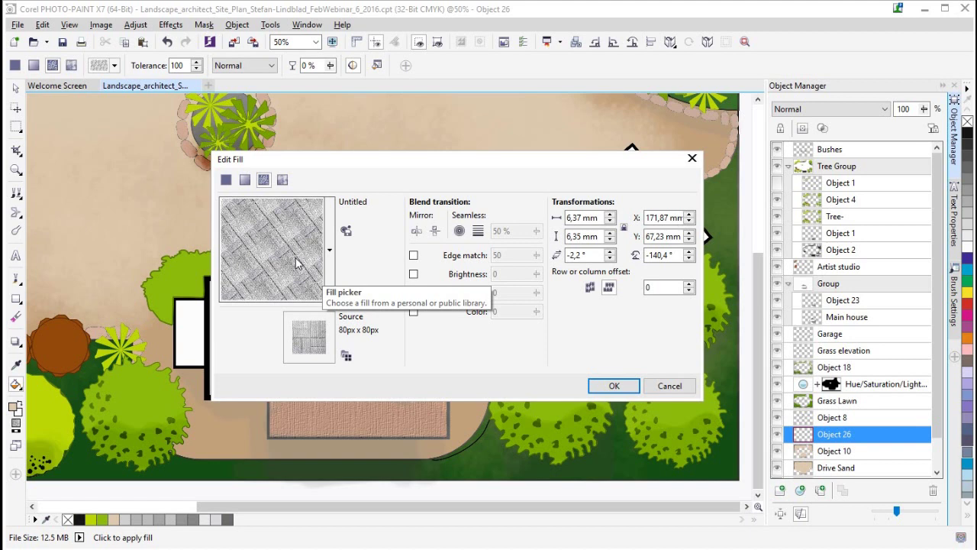
{"action": "left_click", "coordinate": [692, 158]}
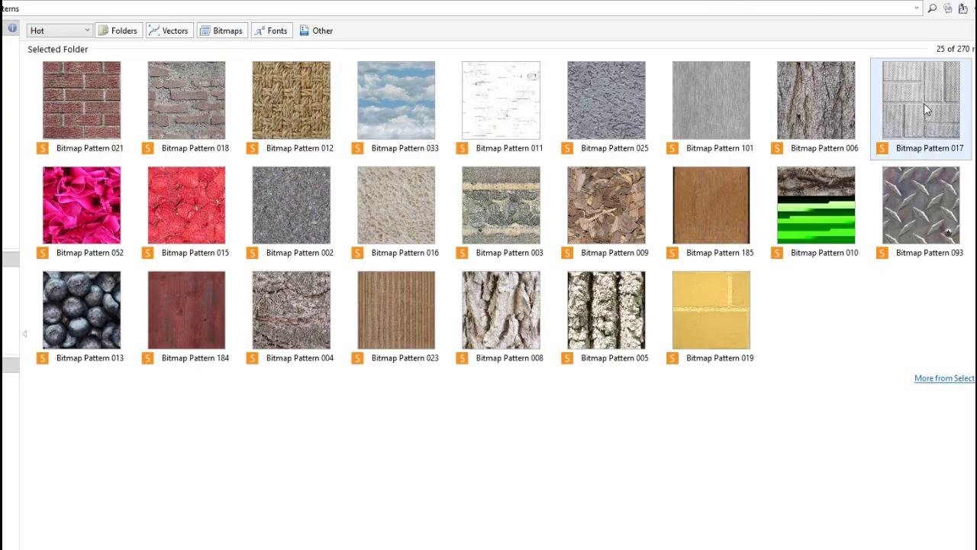
Open Bitmap Pattern 017 from the pattern collection in Corel PHOTO-PAINT.
{"action": "left_click", "coordinate": [877, 408]}
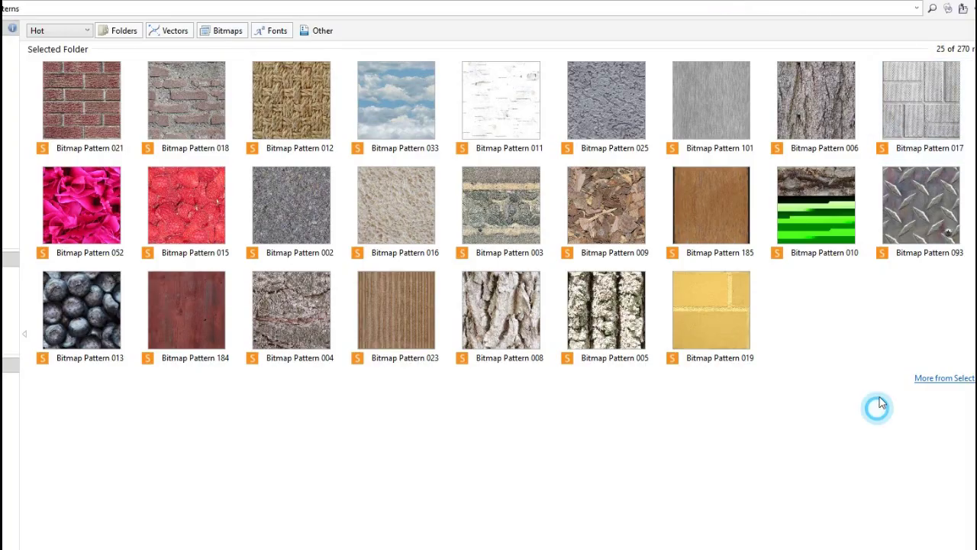
{"action": "mouse_move", "coordinate": [920, 101]}
{"action": "right_click", "coordinate": [920, 106]}
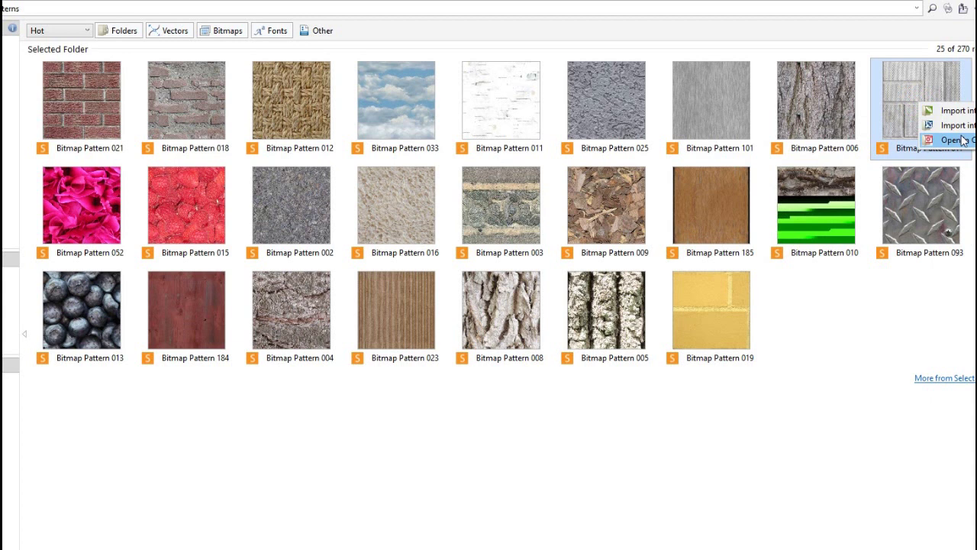
{"action": "left_click", "coordinate": [954, 139]}
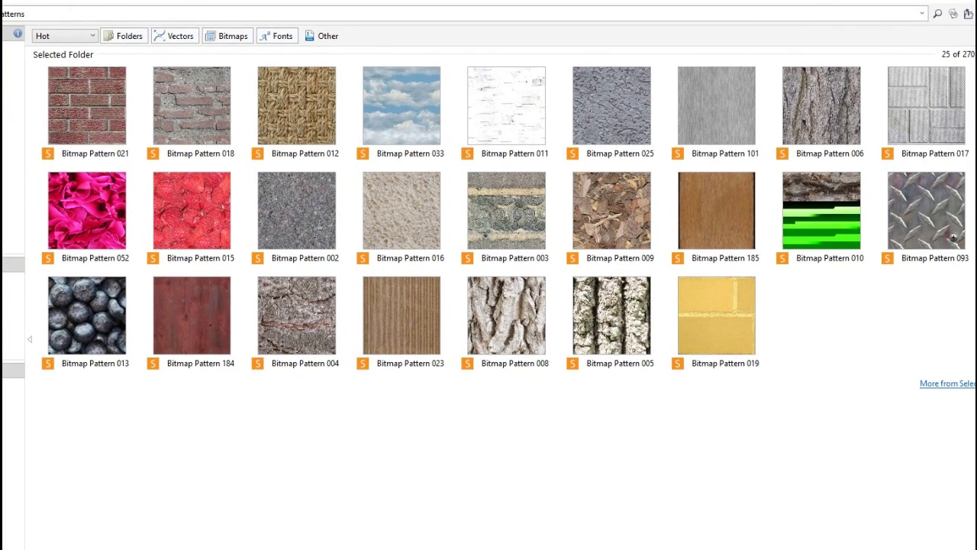
Load more bitmap patterns from the folder, look through them, and switch to Corel PHOTO-PAINT.
{"action": "left_click", "coordinate": [959, 384]}
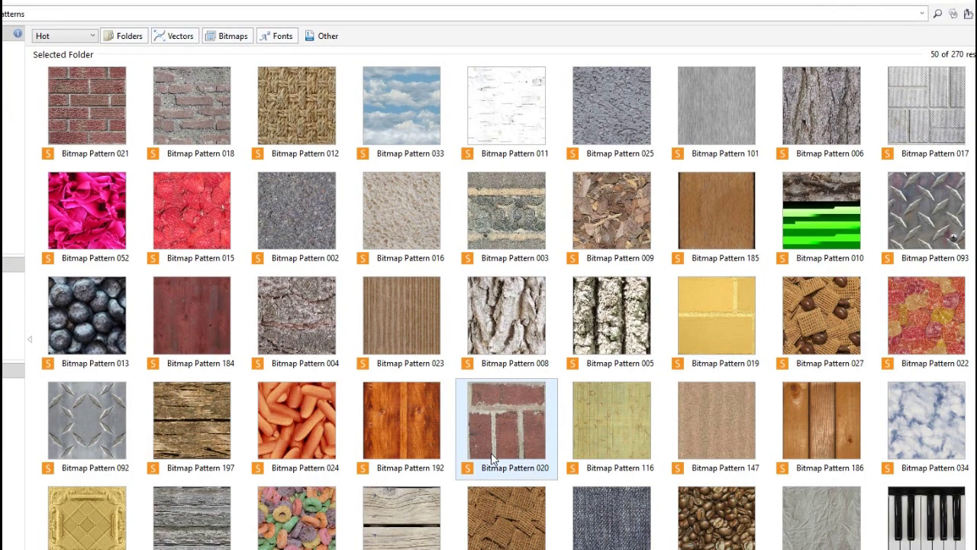
{"action": "scroll", "coordinate": [491, 452], "scroll_direction": "down", "scroll_amount": 1}
{"action": "mouse_move", "coordinate": [715, 524]}
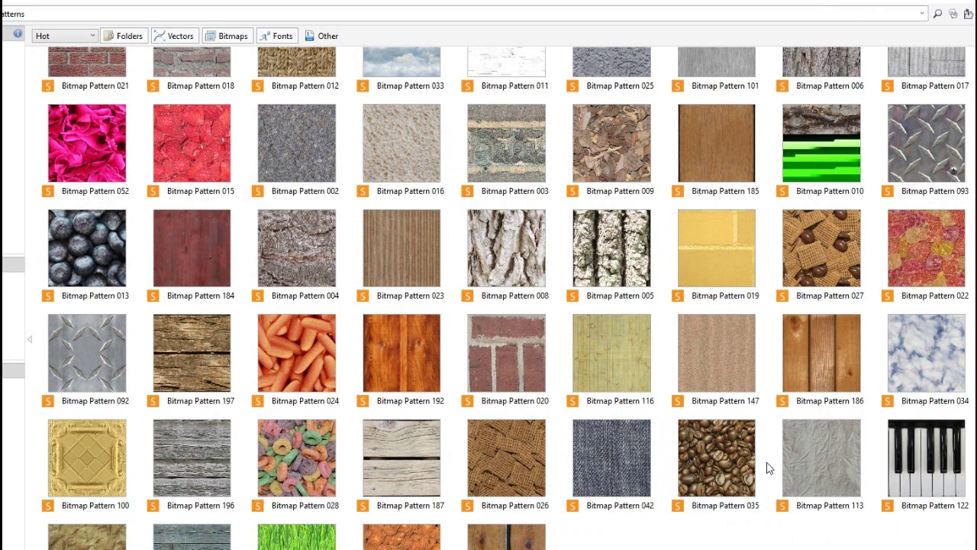
{"action": "scroll", "coordinate": [770, 467], "scroll_direction": "up", "scroll_amount": 1}
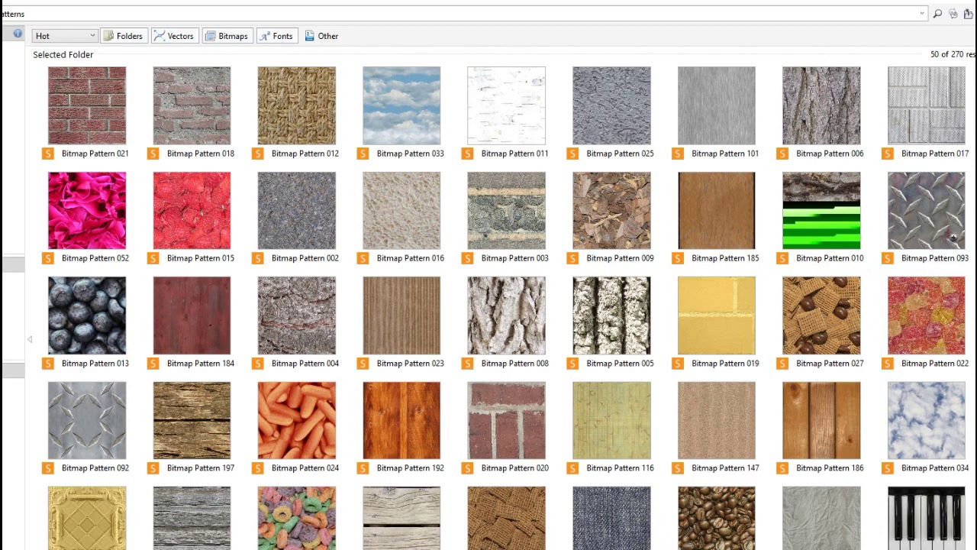
{"action": "mouse_move", "coordinate": [288, 548]}
{"action": "left_click", "coordinate": [213, 535]}
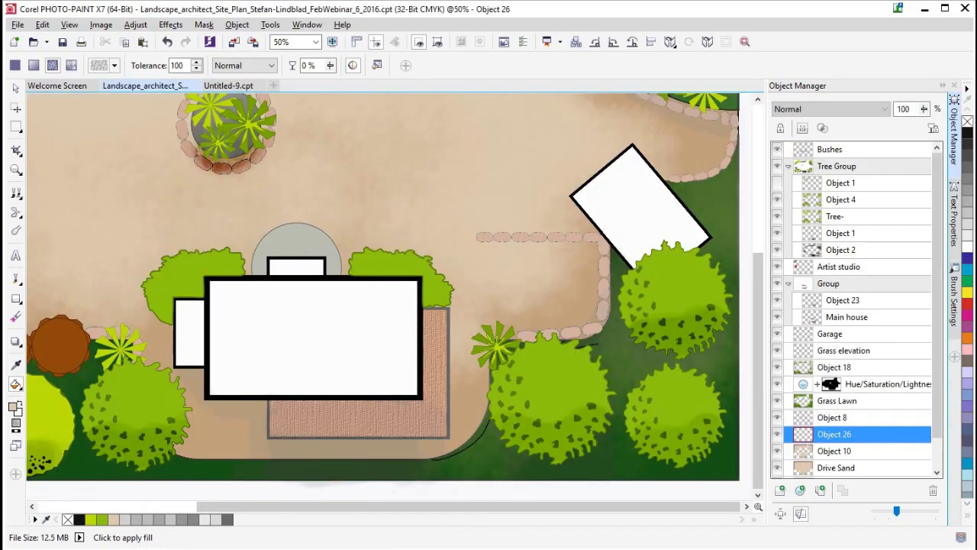
Save the opened concrete pattern as concrete_fill_1.cpt in the PP_Fills folder, replacing the existing file, and close it.
{"action": "left_click", "coordinate": [231, 87]}
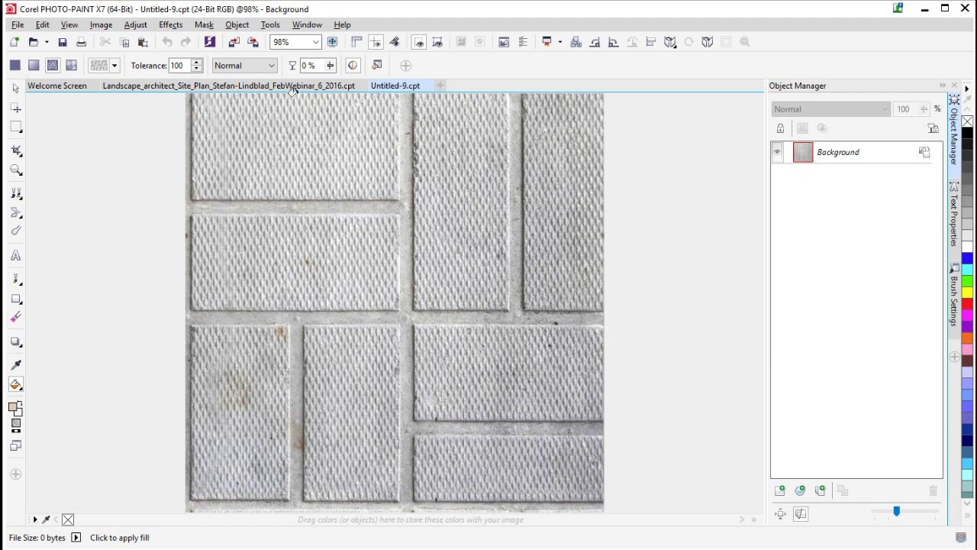
{"action": "left_click", "coordinate": [17, 25]}
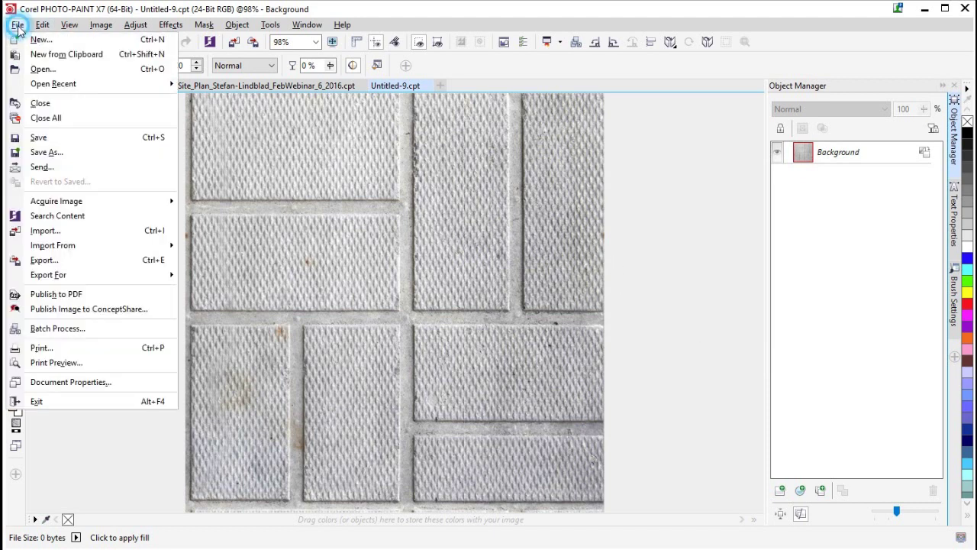
{"action": "left_click", "coordinate": [38, 138]}
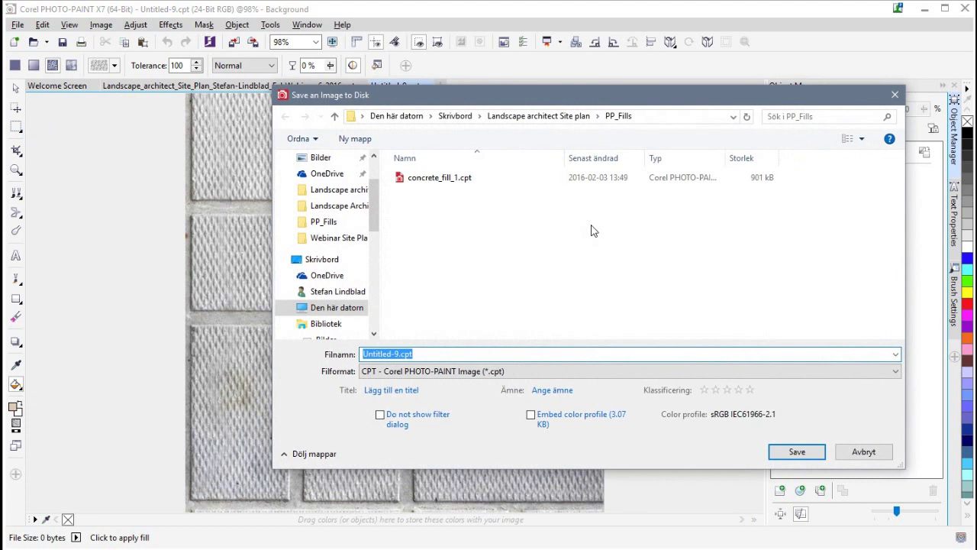
{"action": "left_click", "coordinate": [425, 183]}
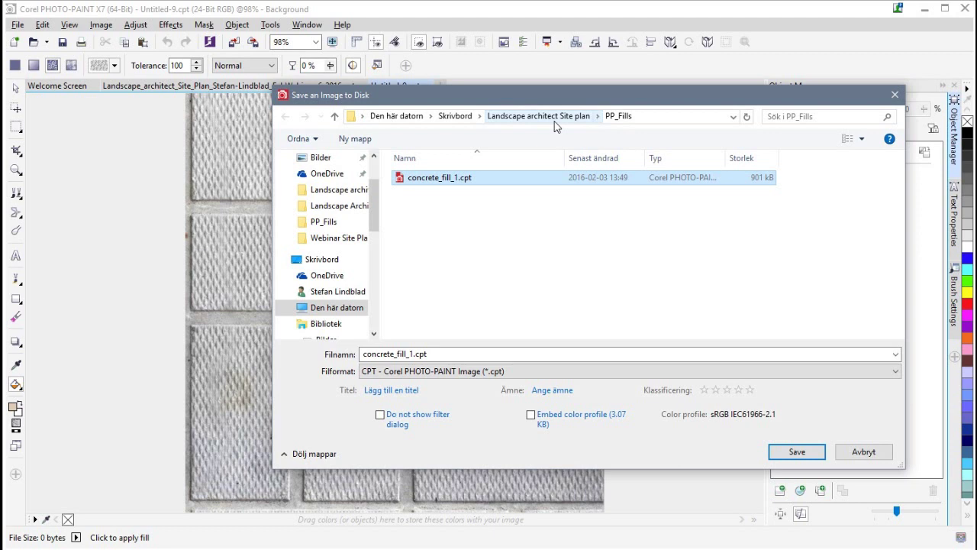
{"action": "left_click", "coordinate": [797, 452]}
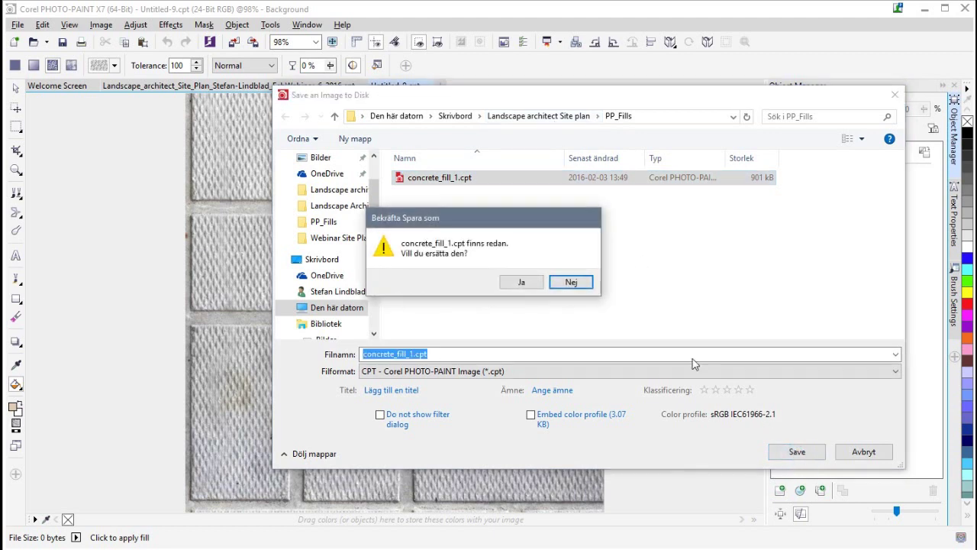
{"action": "left_click", "coordinate": [520, 288]}
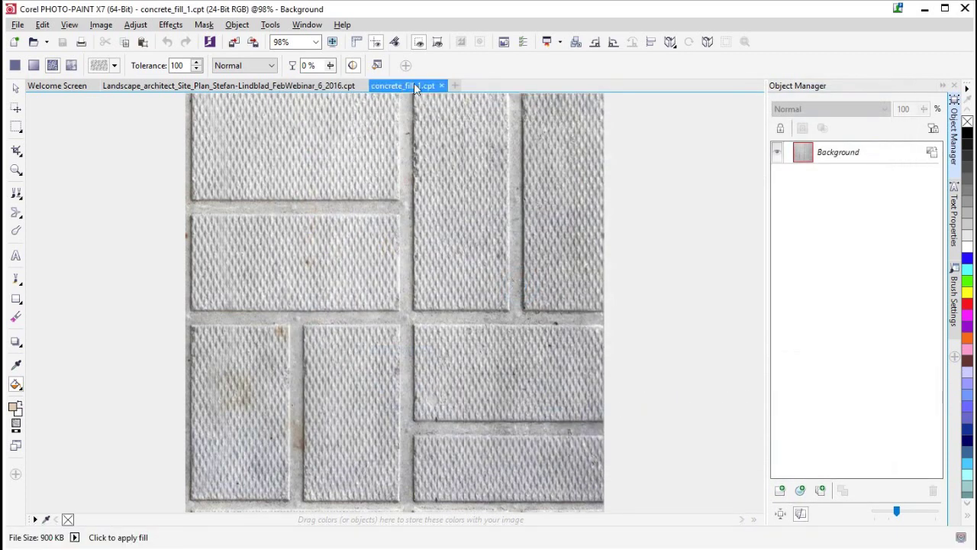
{"action": "left_click", "coordinate": [442, 86]}
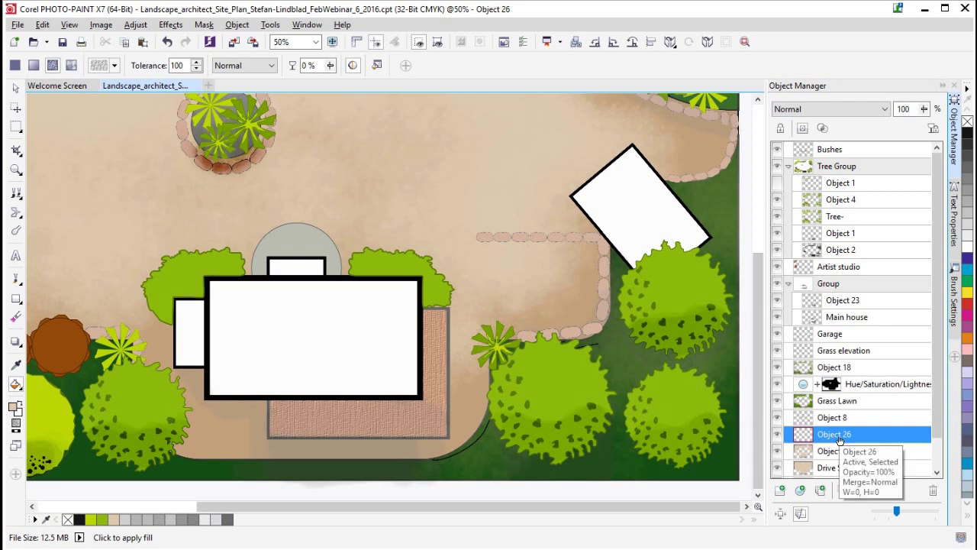
Mask the rectangular area inside the stone border between the main house and the rotated white building, and choose the Fill tool.
{"action": "left_click", "coordinate": [16, 127]}
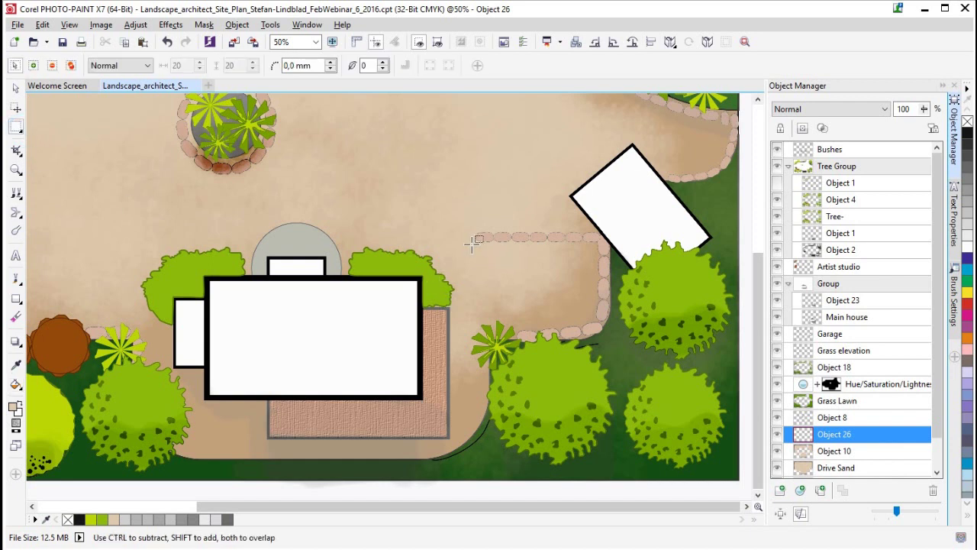
{"action": "left_click_drag", "start_coordinate": [475, 240], "coordinate": [604, 330]}
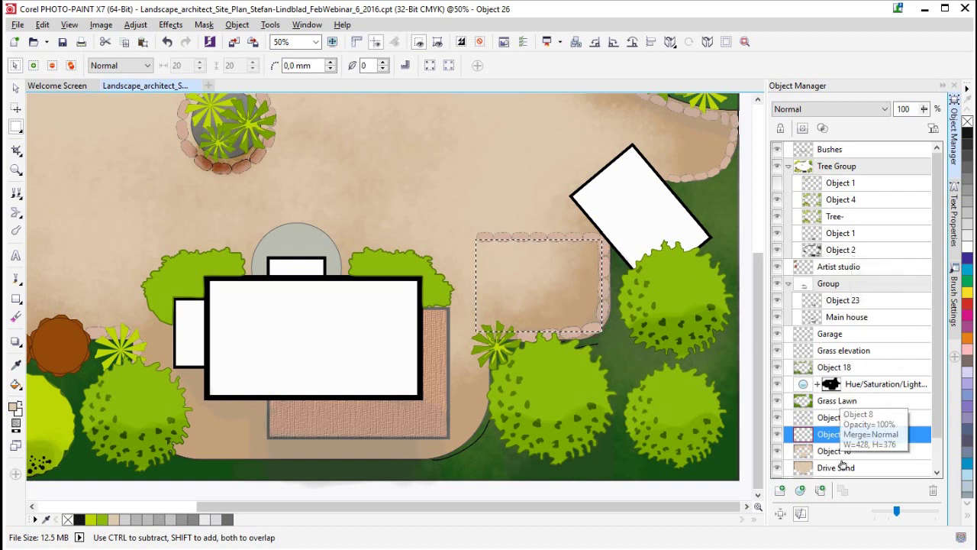
{"action": "left_click", "coordinate": [15, 388]}
{"action": "left_click", "coordinate": [50, 383]}
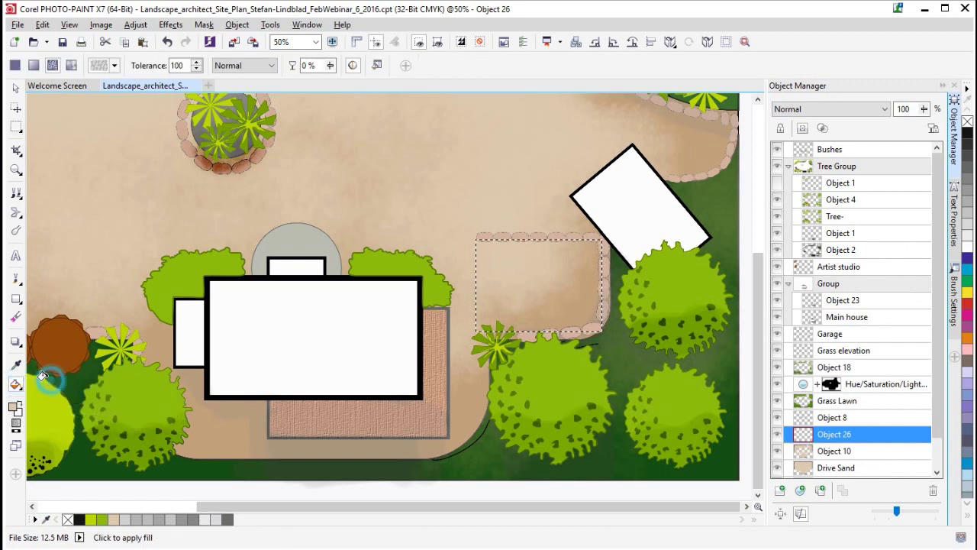
Import concrete_fill_1.cpt from PP_Fills as the source of the bitmap pattern fill and accept the fill settings.
{"action": "double_click", "coordinate": [15, 388]}
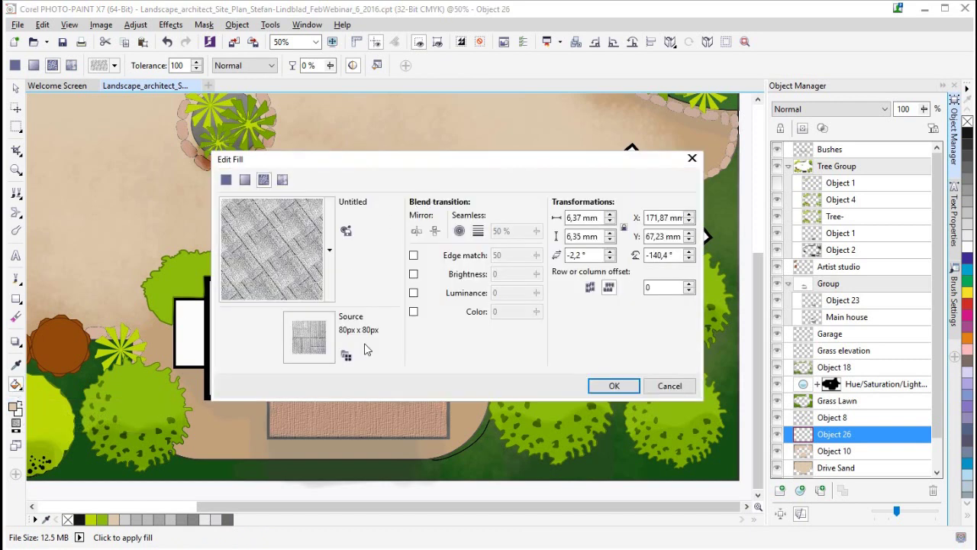
{"action": "left_click", "coordinate": [329, 251]}
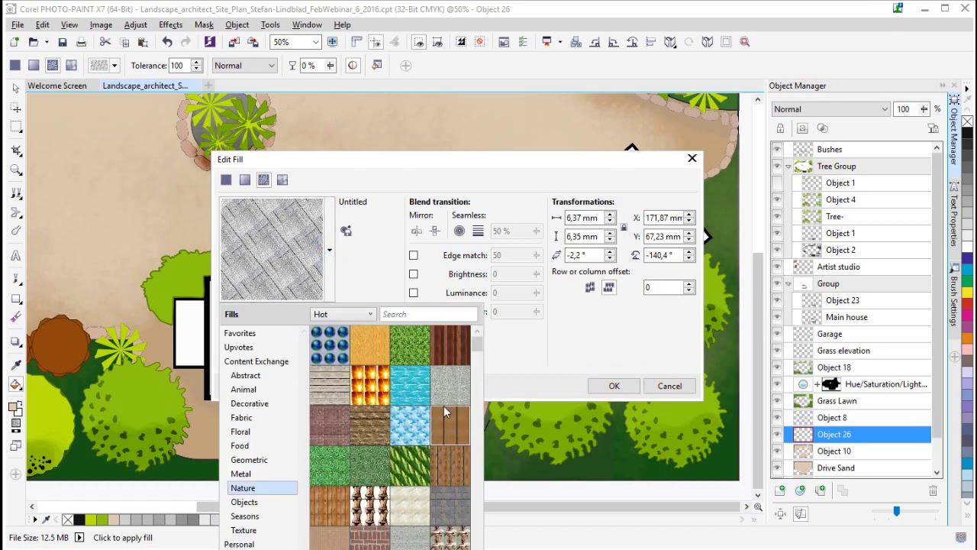
{"action": "left_click", "coordinate": [373, 261]}
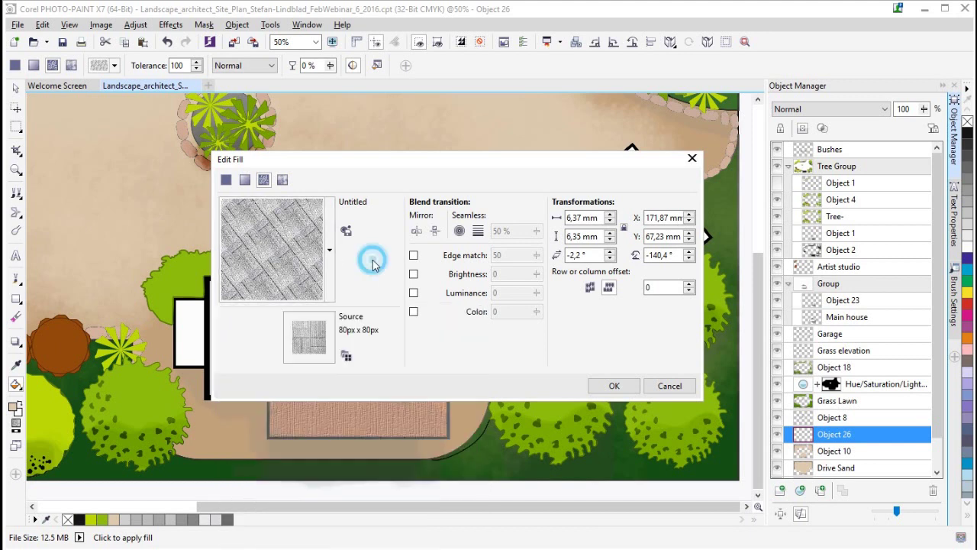
{"action": "left_click", "coordinate": [346, 355]}
{"action": "left_click", "coordinate": [441, 200]}
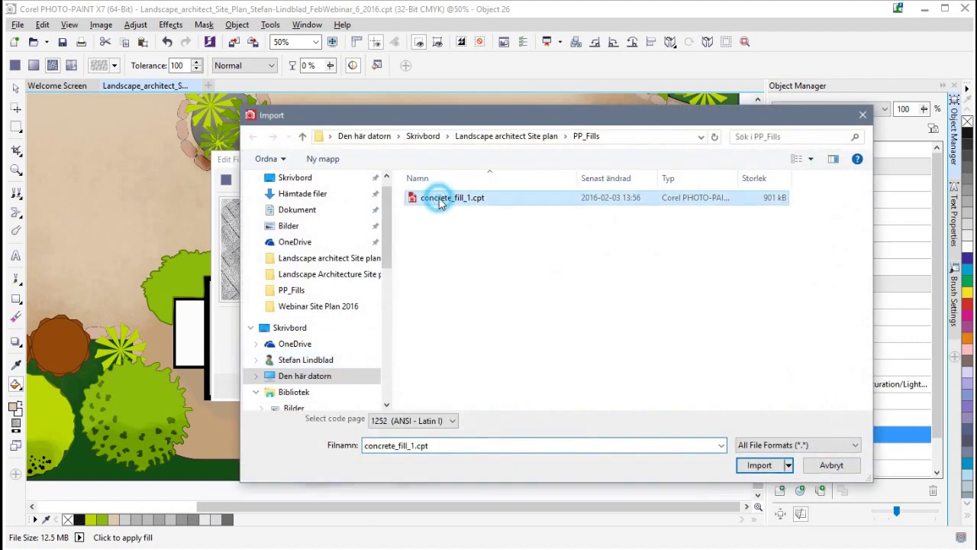
{"action": "left_click", "coordinate": [759, 465]}
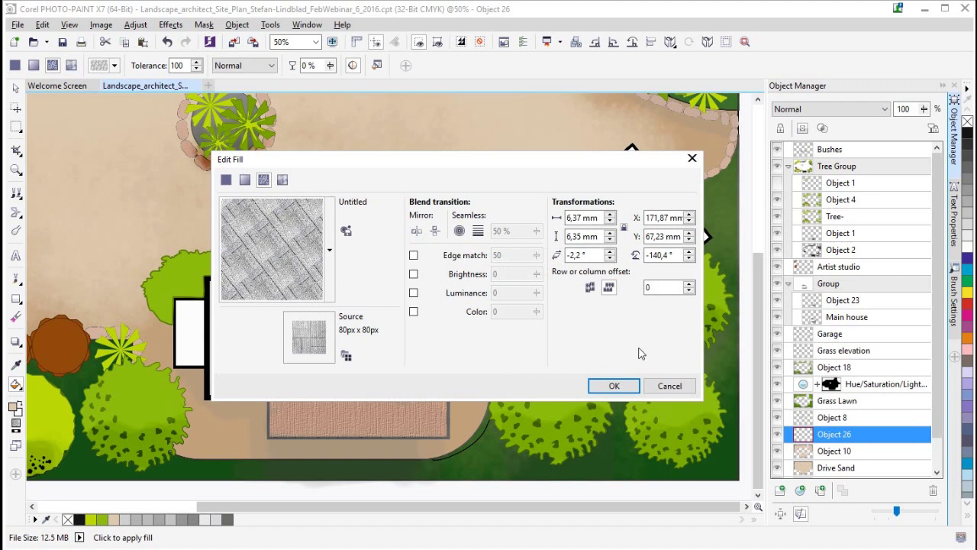
{"action": "left_click", "coordinate": [615, 386]}
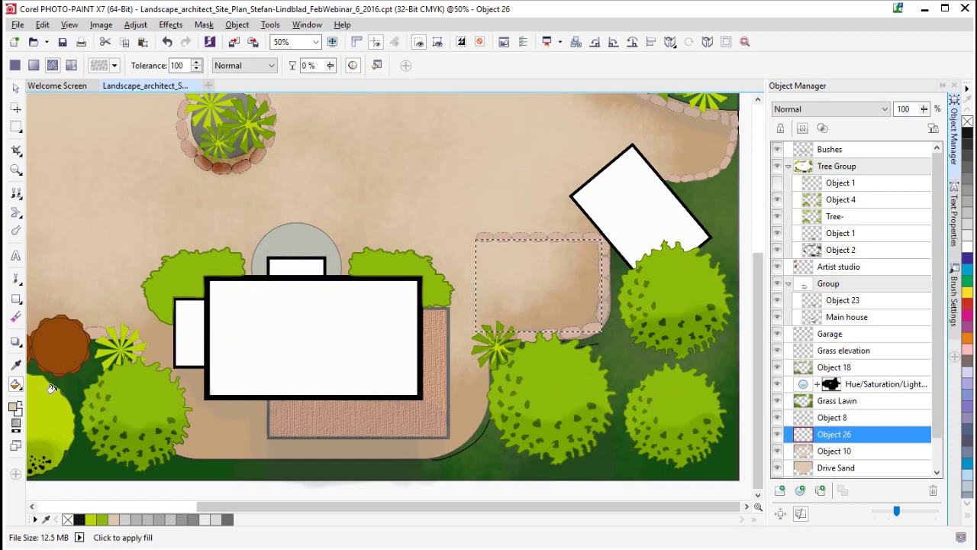
Fill the masked stone-bordered area on Object 26 with the concrete bitmap pattern and examine it up close.
{"action": "left_click", "coordinate": [514, 258]}
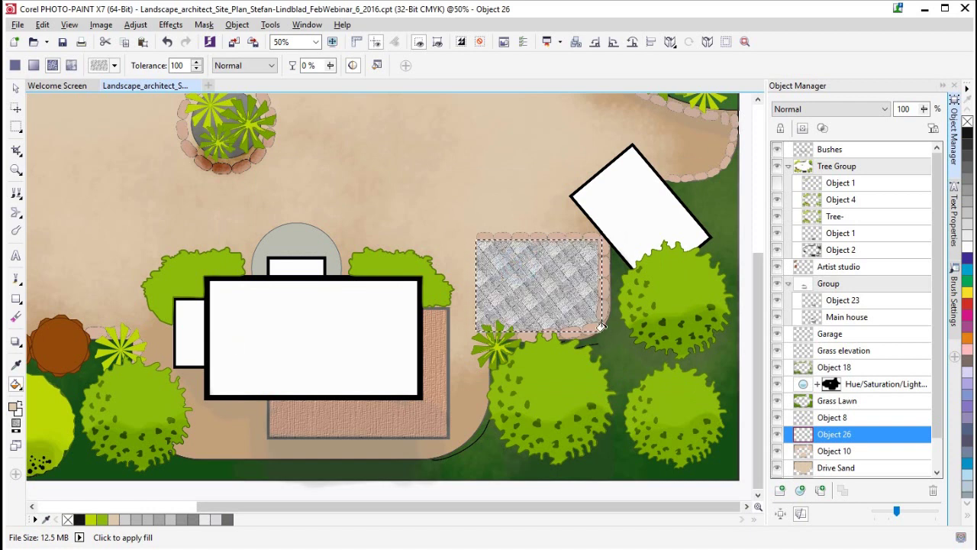
{"action": "scroll", "coordinate": [538, 285], "scroll_direction": "up", "scroll_amount": 1}
{"action": "scroll", "coordinate": [405, 229], "scroll_direction": "up", "scroll_amount": 1}
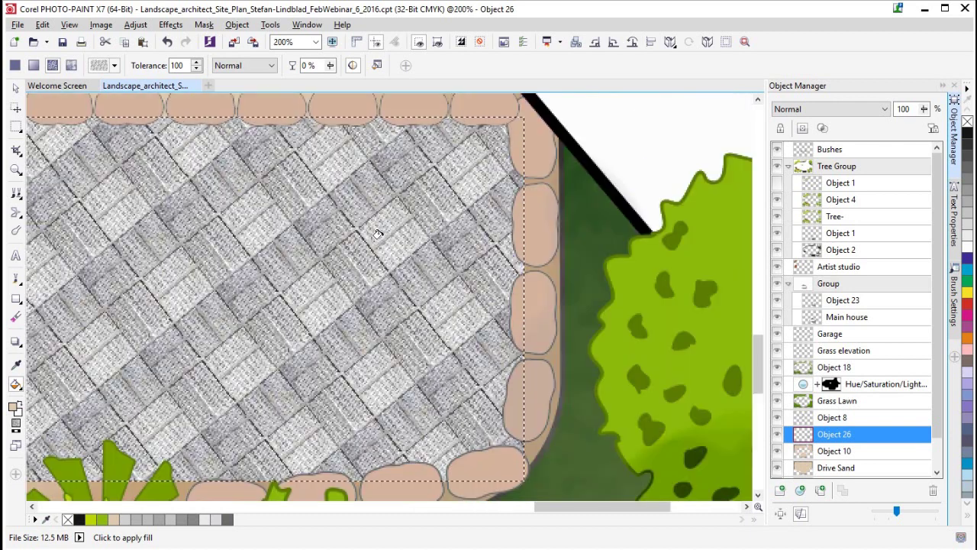
{"action": "scroll", "coordinate": [377, 234], "scroll_direction": "down", "scroll_amount": 1}
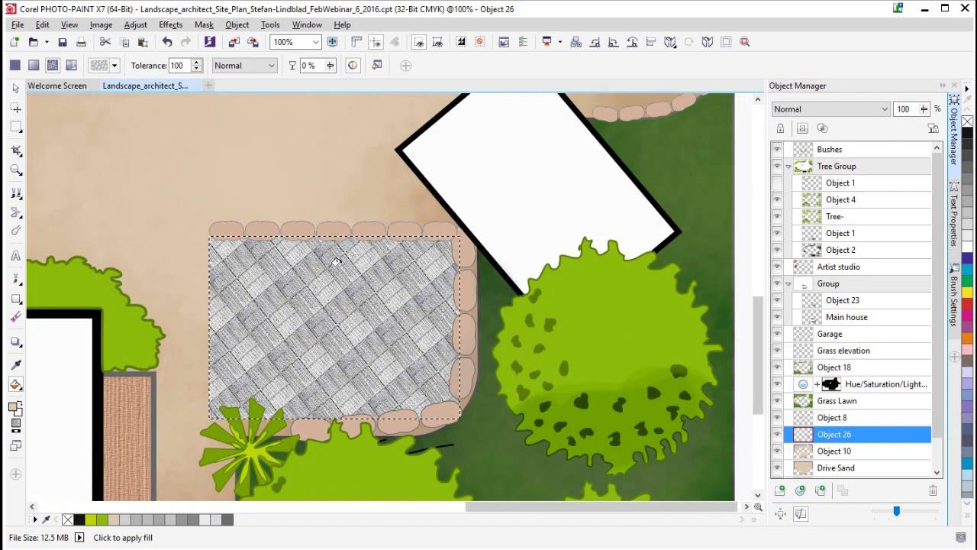
{"action": "scroll", "coordinate": [336, 261], "scroll_direction": "down", "scroll_amount": 1}
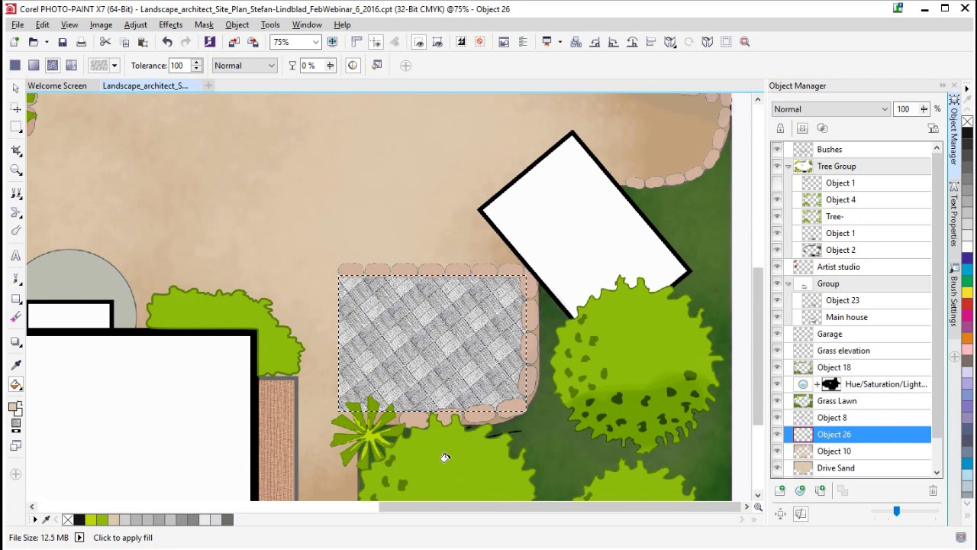
{"action": "left_click_drag", "start_coordinate": [458, 511], "coordinate": [395, 512]}
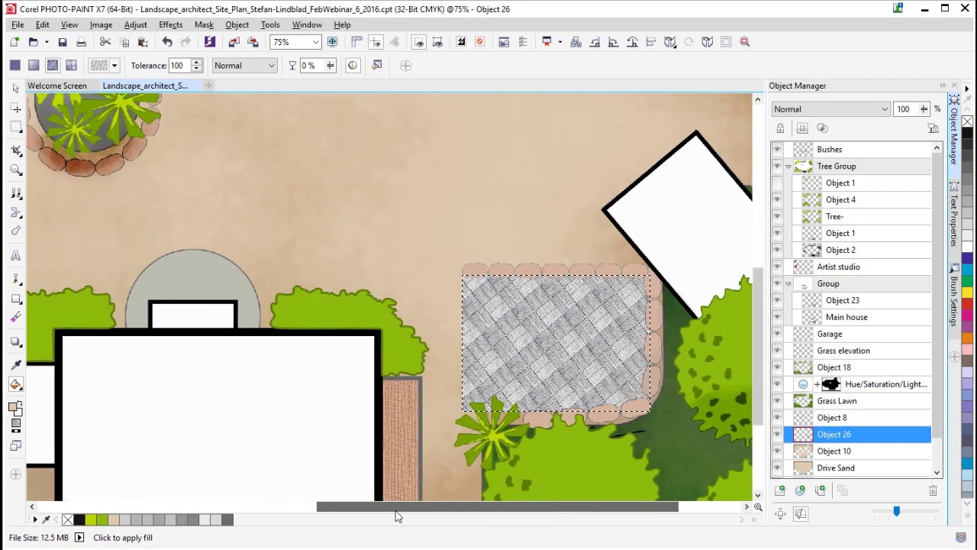
{"action": "left_click_drag", "start_coordinate": [753, 351], "coordinate": [753, 391]}
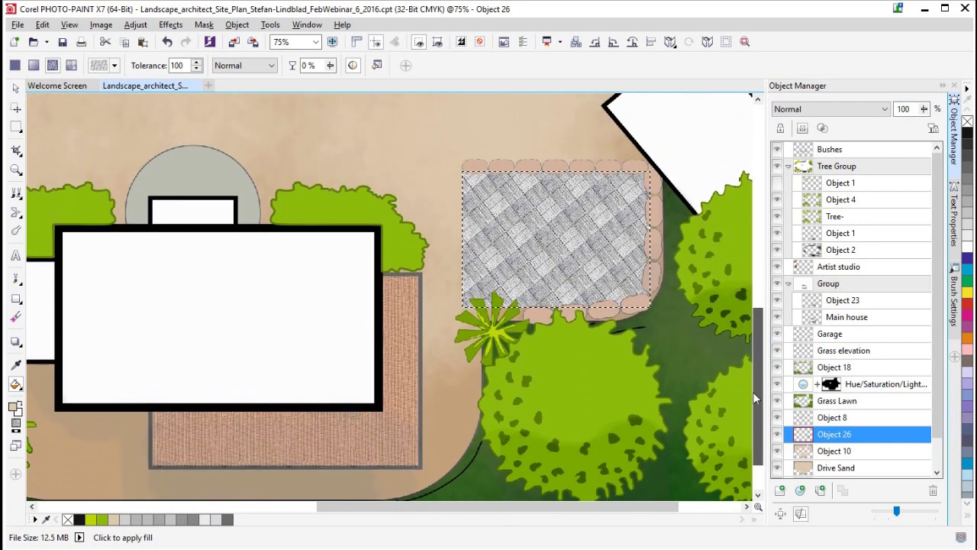
Create an Interactive Fill of the concrete pattern over the masked area and enlarge its diagonal tiles slightly.
{"action": "left_click", "coordinate": [18, 388]}
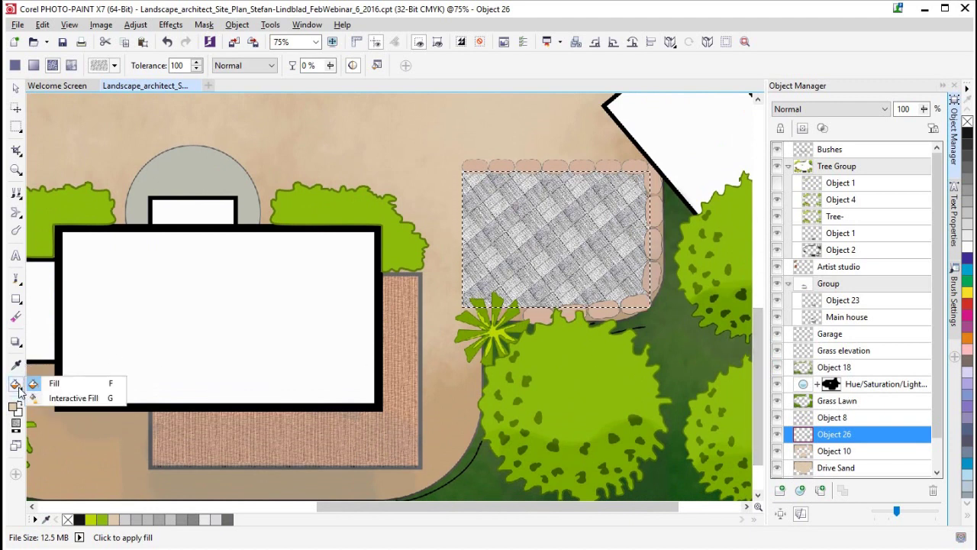
{"action": "left_click", "coordinate": [77, 400]}
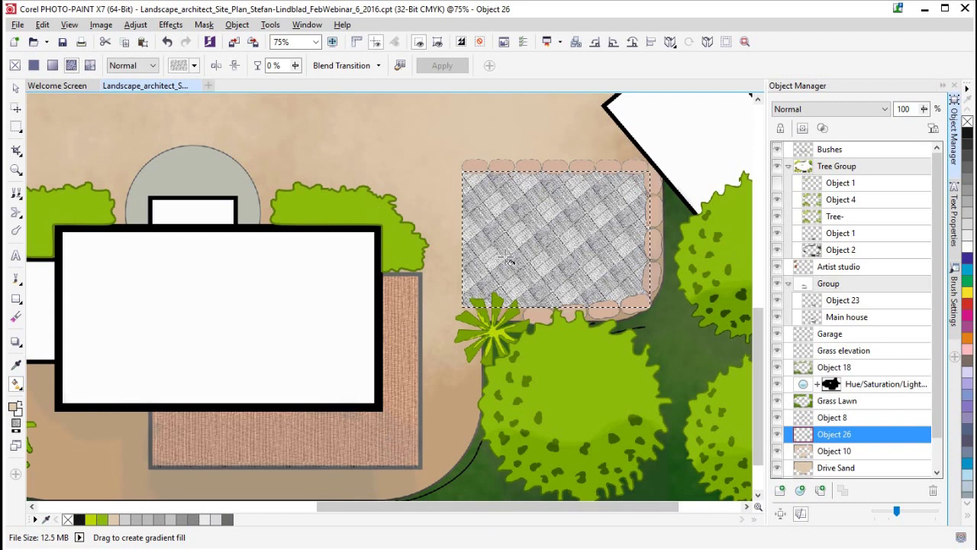
{"action": "scroll", "coordinate": [538, 221], "scroll_direction": "up", "scroll_amount": 1}
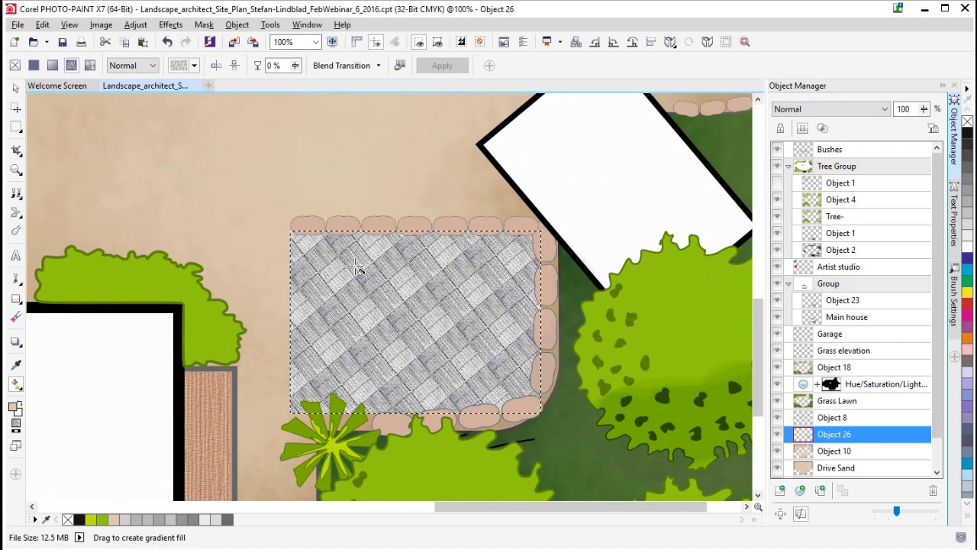
{"action": "mouse_move", "coordinate": [353, 277]}
{"action": "left_mouse_down"}
{"action": "mouse_move", "coordinate": [341, 281]}
{"action": "mouse_move", "coordinate": [368, 286]}
{"action": "mouse_move", "coordinate": [359, 284]}
{"action": "left_mouse_up"}
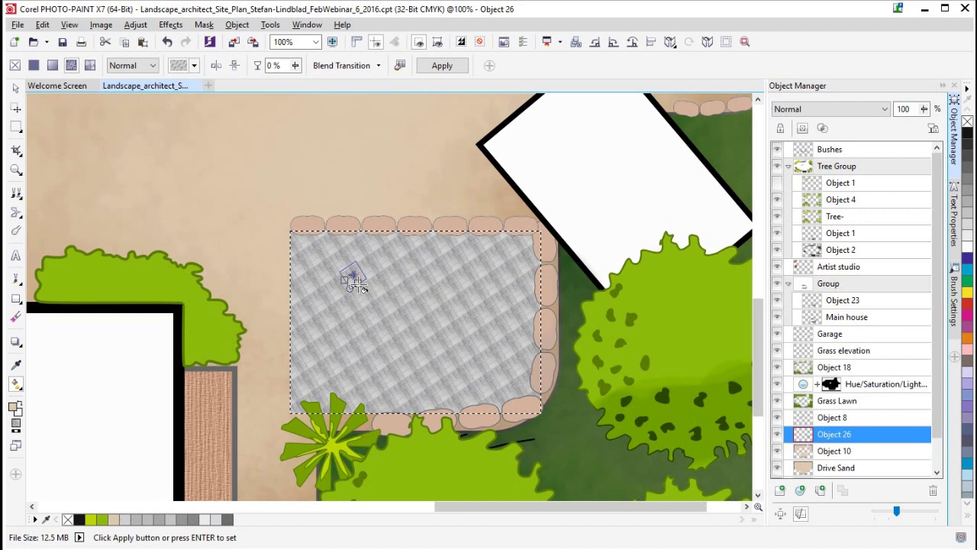
{"action": "mouse_move", "coordinate": [356, 285]}
{"action": "left_mouse_down"}
{"action": "mouse_move", "coordinate": [416, 348]}
{"action": "mouse_move", "coordinate": [378, 321]}
{"action": "mouse_move", "coordinate": [365, 292]}
{"action": "left_mouse_up"}
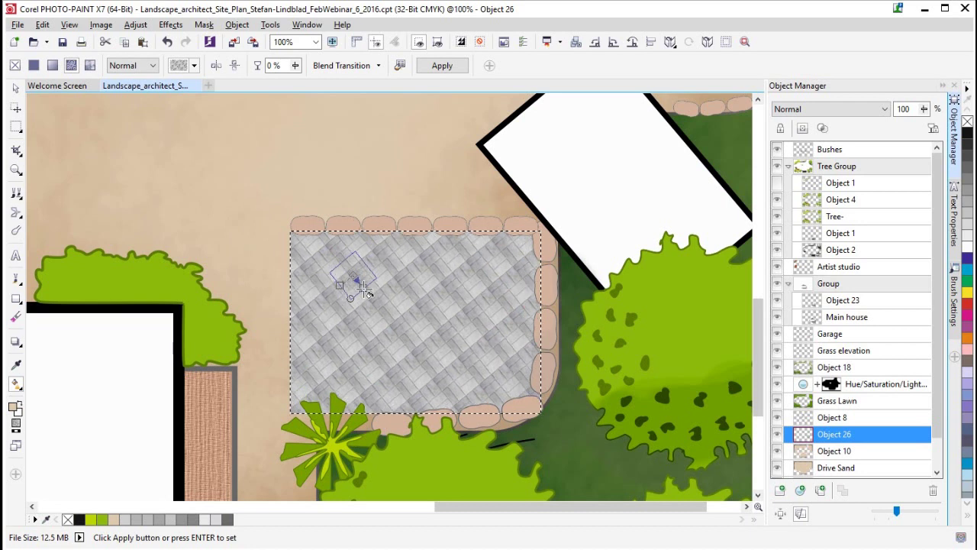
Finish the interactive pattern fill, remove the mask, and deselect Object 26.
{"action": "left_click", "coordinate": [16, 89]}
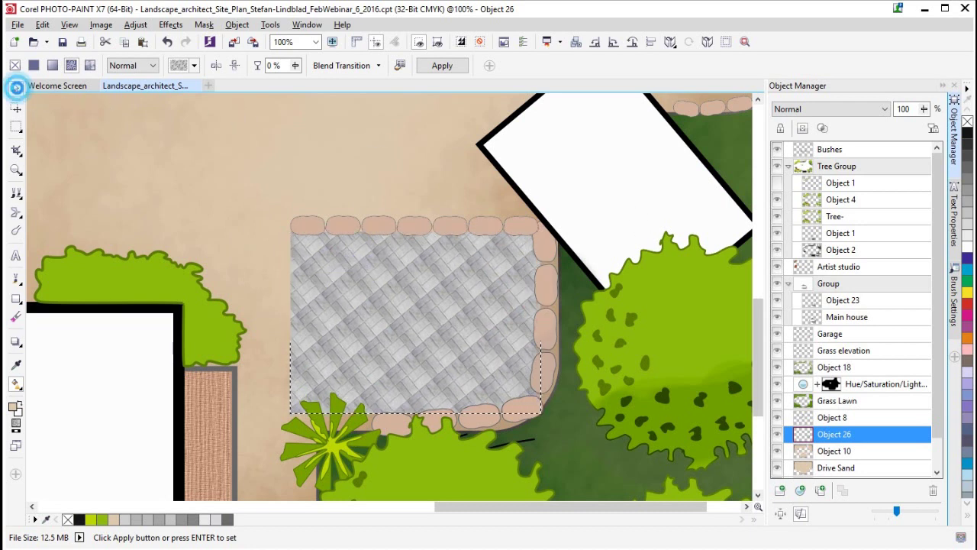
{"action": "left_click", "coordinate": [484, 44]}
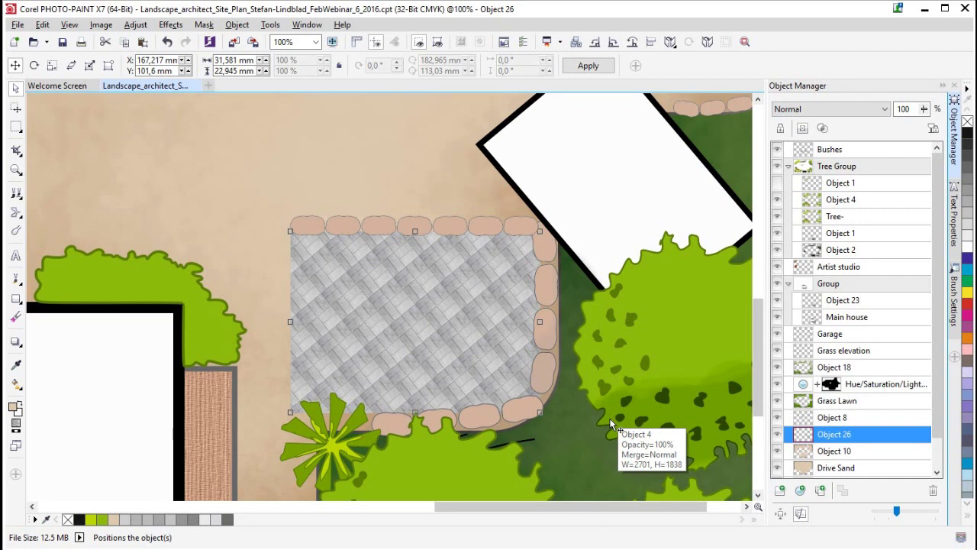
{"action": "scroll", "coordinate": [454, 345], "scroll_direction": "up", "scroll_amount": 1}
{"action": "scroll", "coordinate": [442, 321], "scroll_direction": "down", "scroll_amount": 3}
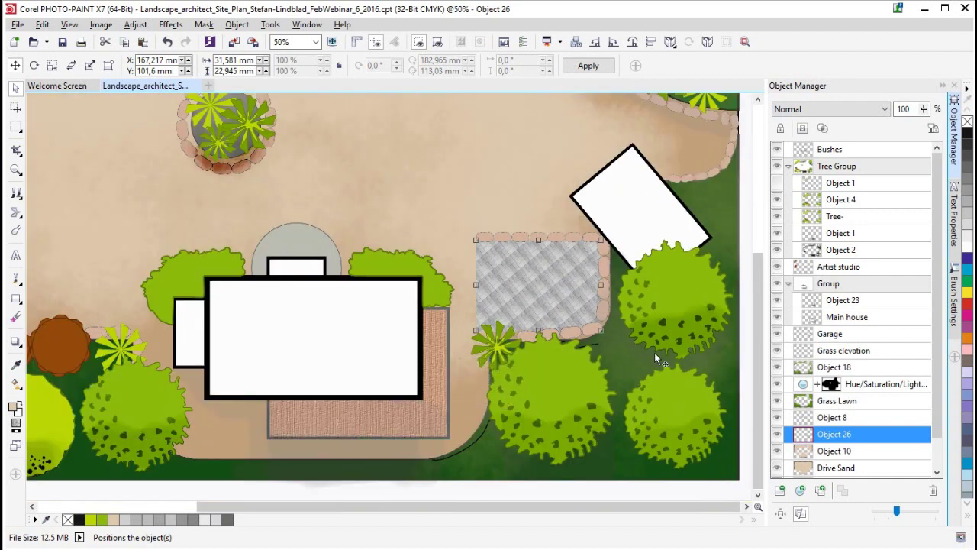
{"action": "left_click", "coordinate": [316, 42]}
{"action": "left_click", "coordinate": [286, 72]}
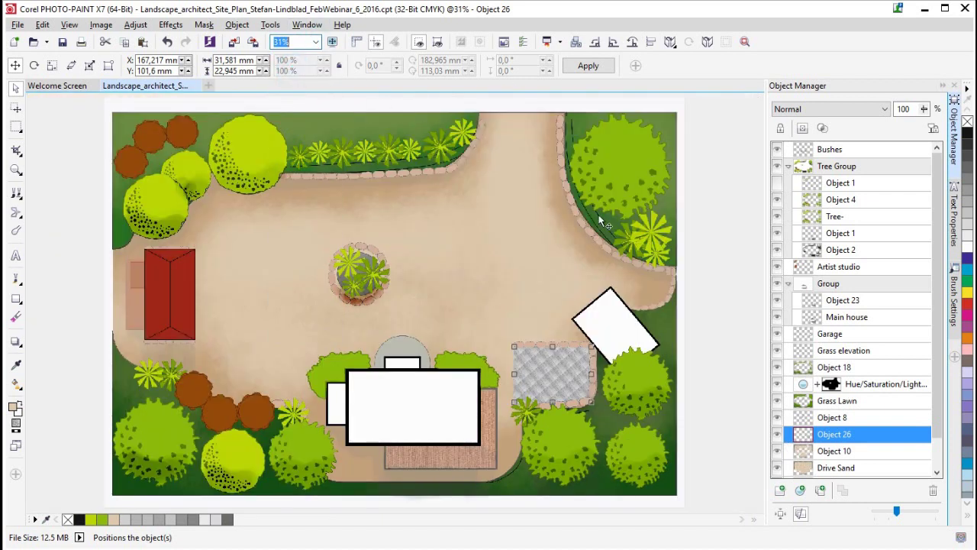
{"action": "left_click", "coordinate": [739, 346]}
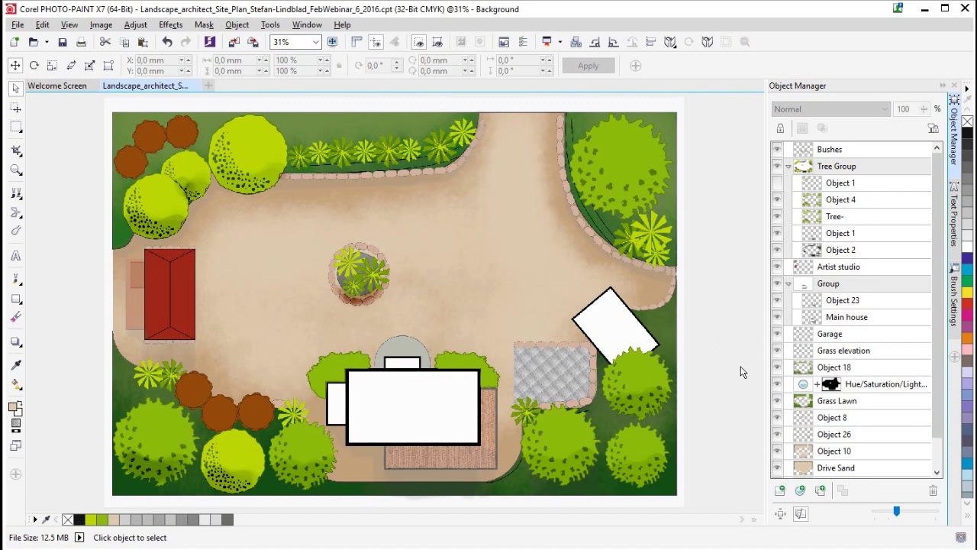